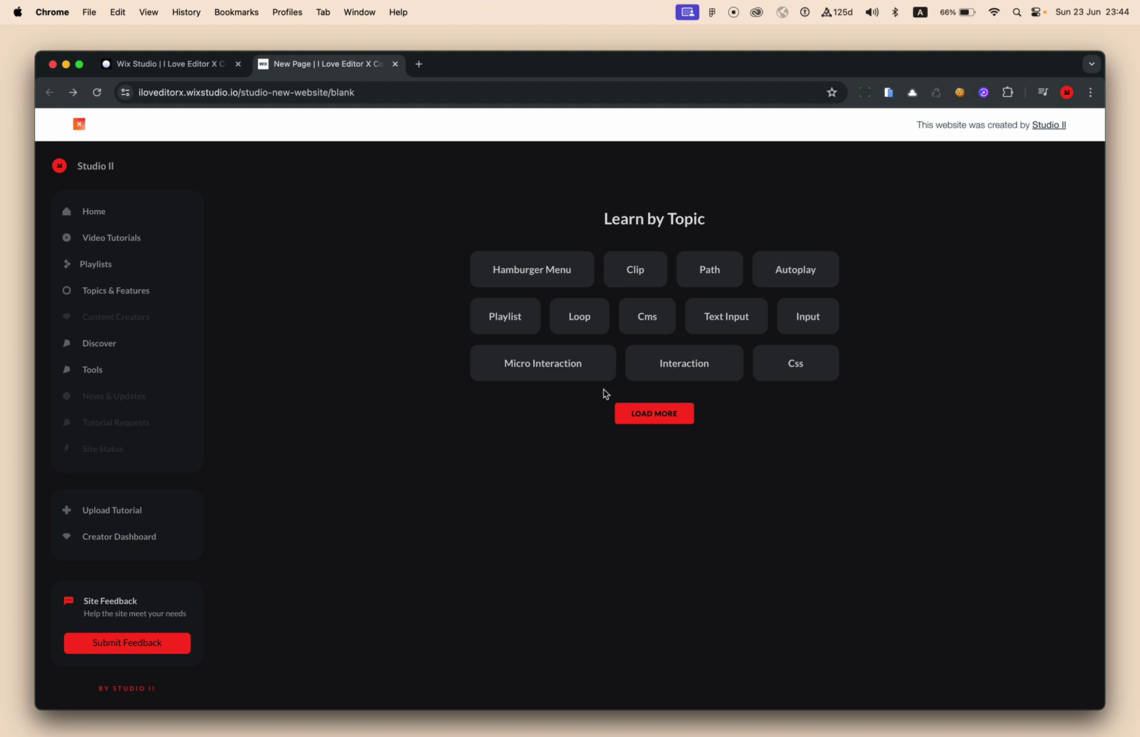
Load more topics on the published page, return to the editor and dismiss the publish confirmation
left_click(657, 418)
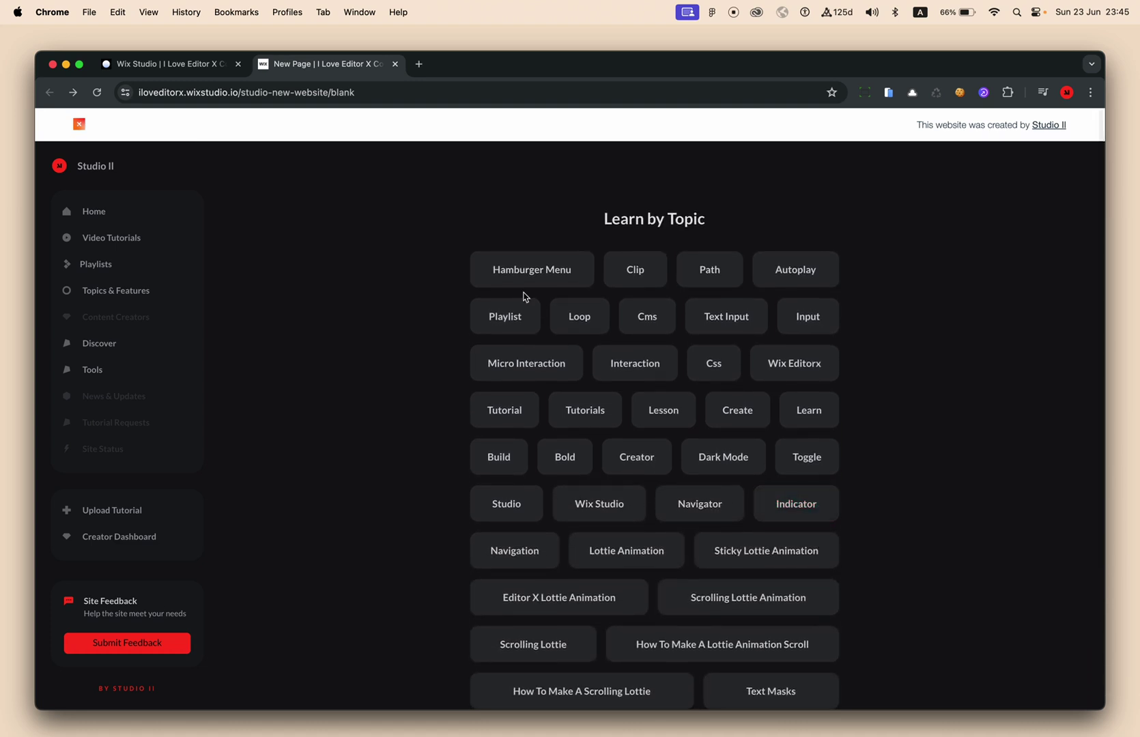
left_click(194, 68)
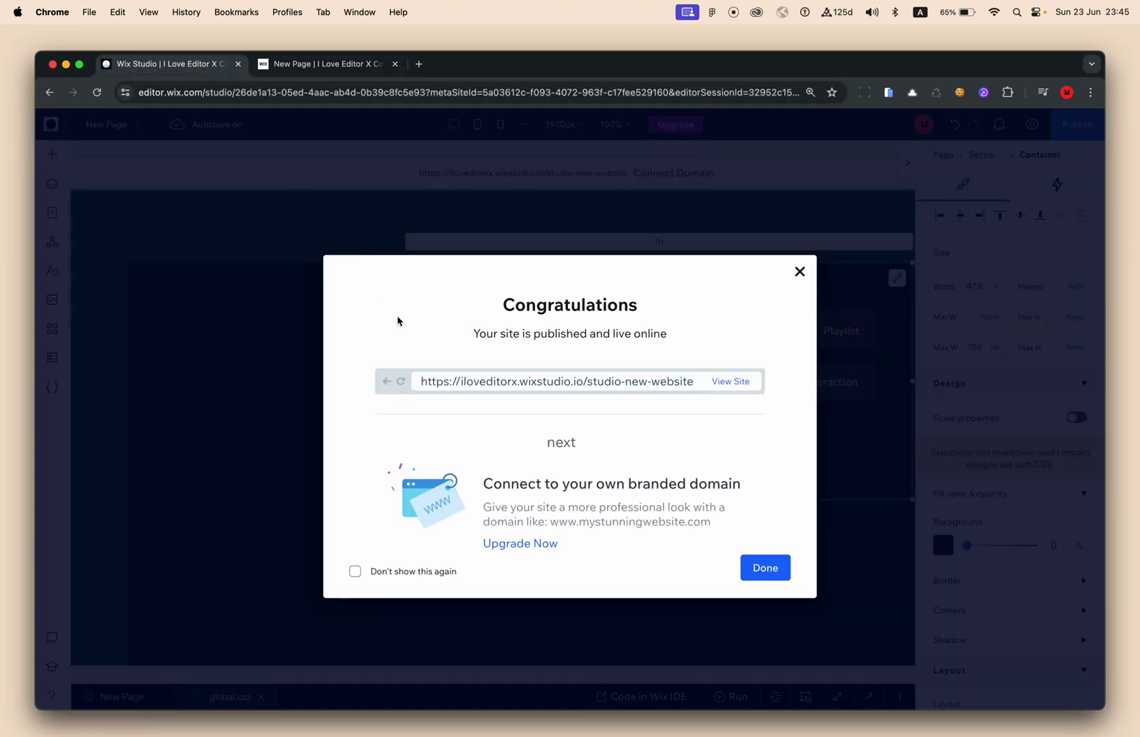
left_click(797, 271)
Add a new blank section above the existing Learn by Topic section
left_click(907, 162)
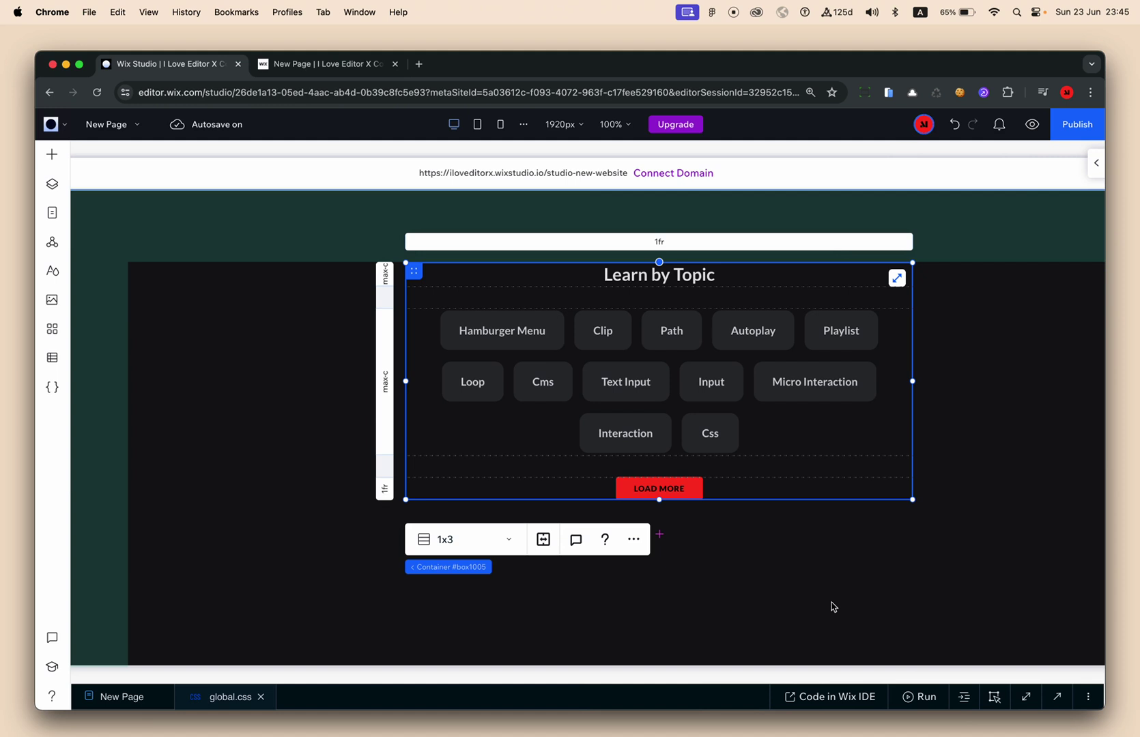
scroll(995, 388, "right", 3)
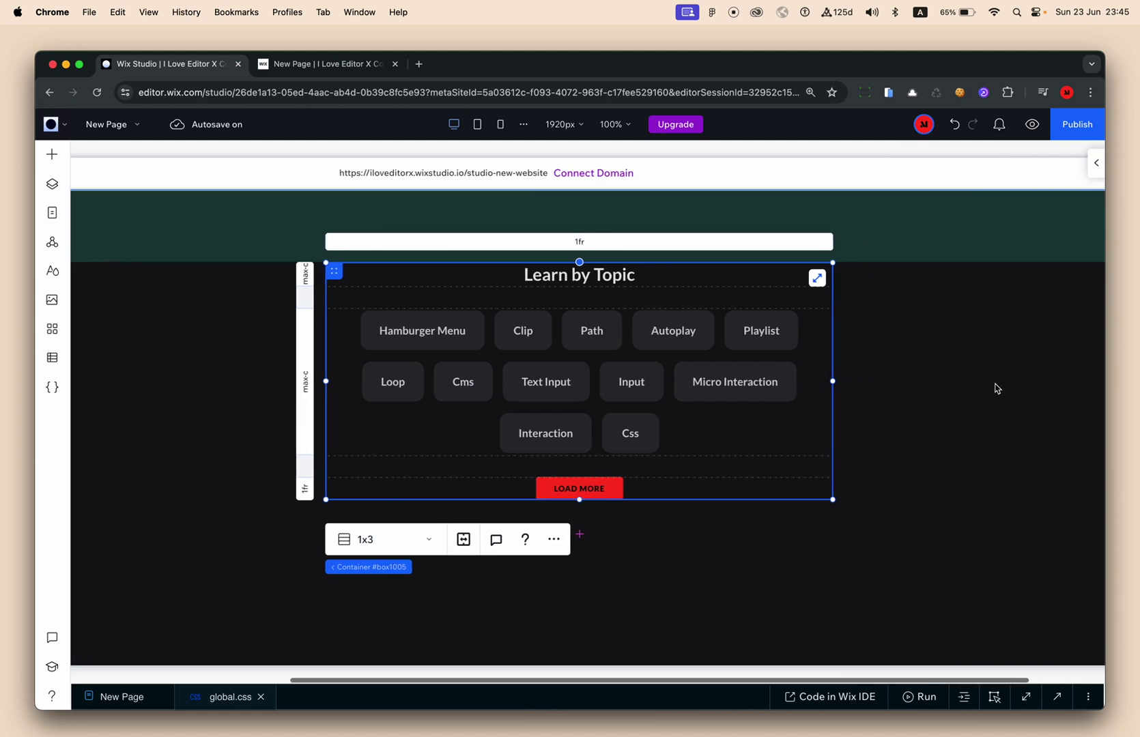
left_click(929, 345)
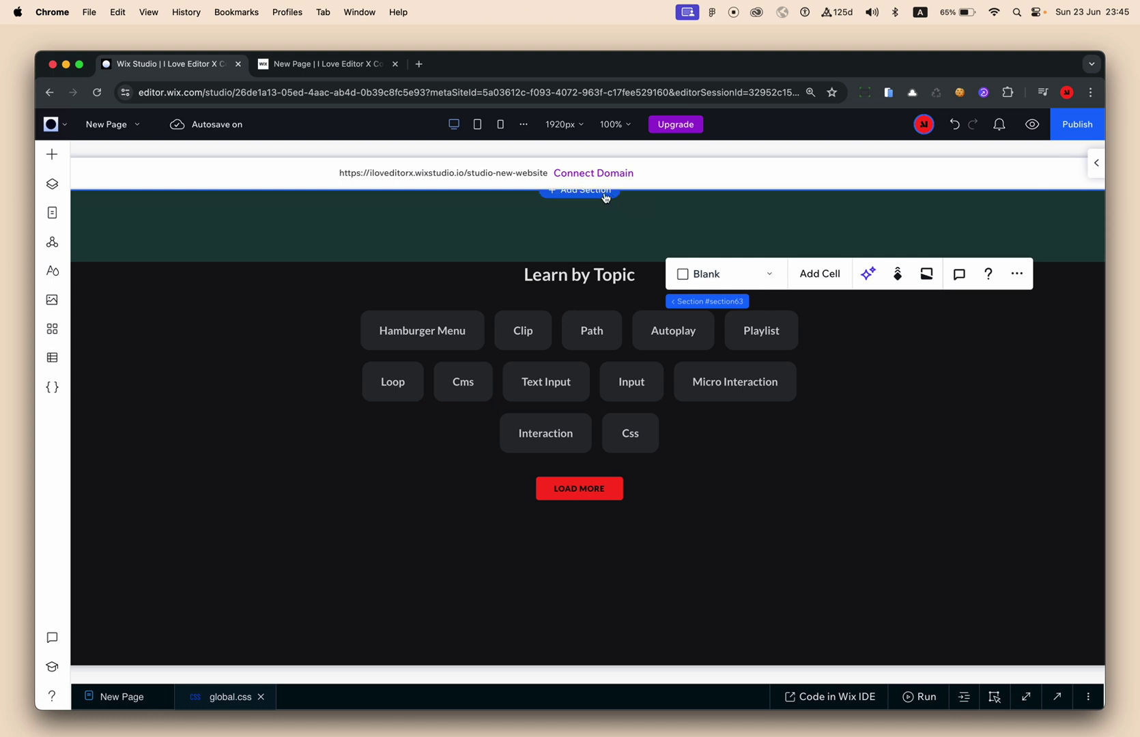
left_click(605, 196)
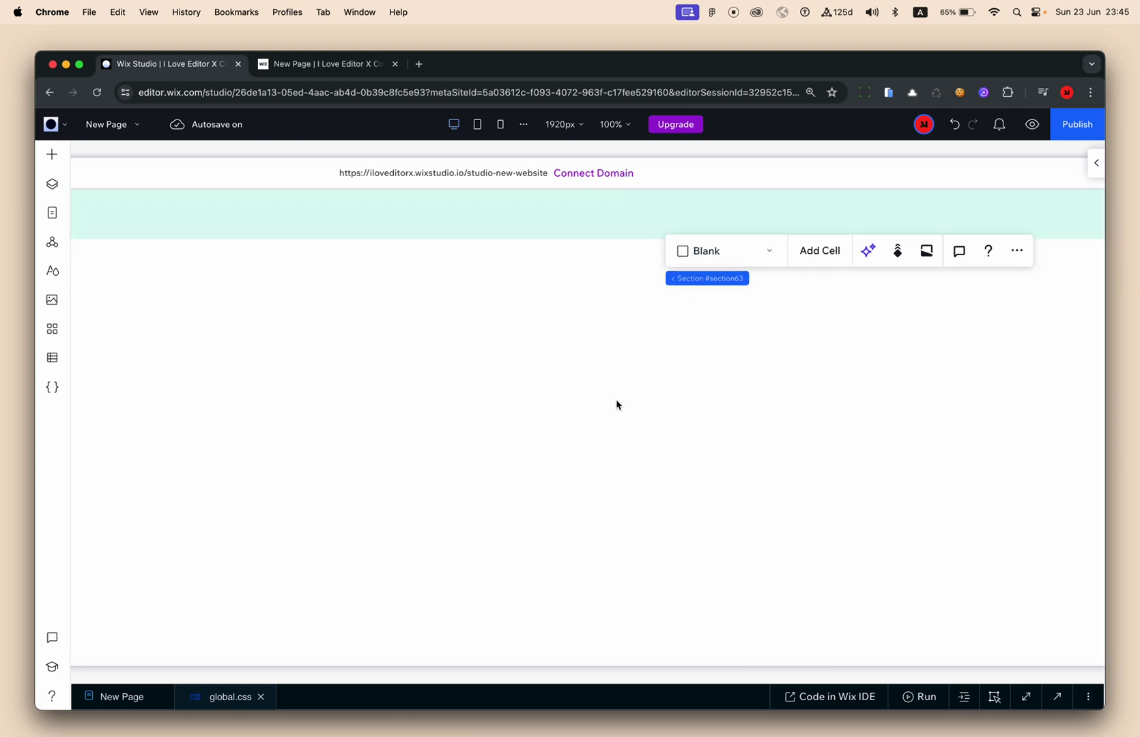
Set the new section's background color opacity to 0%
left_click(1096, 163)
left_click(1065, 432)
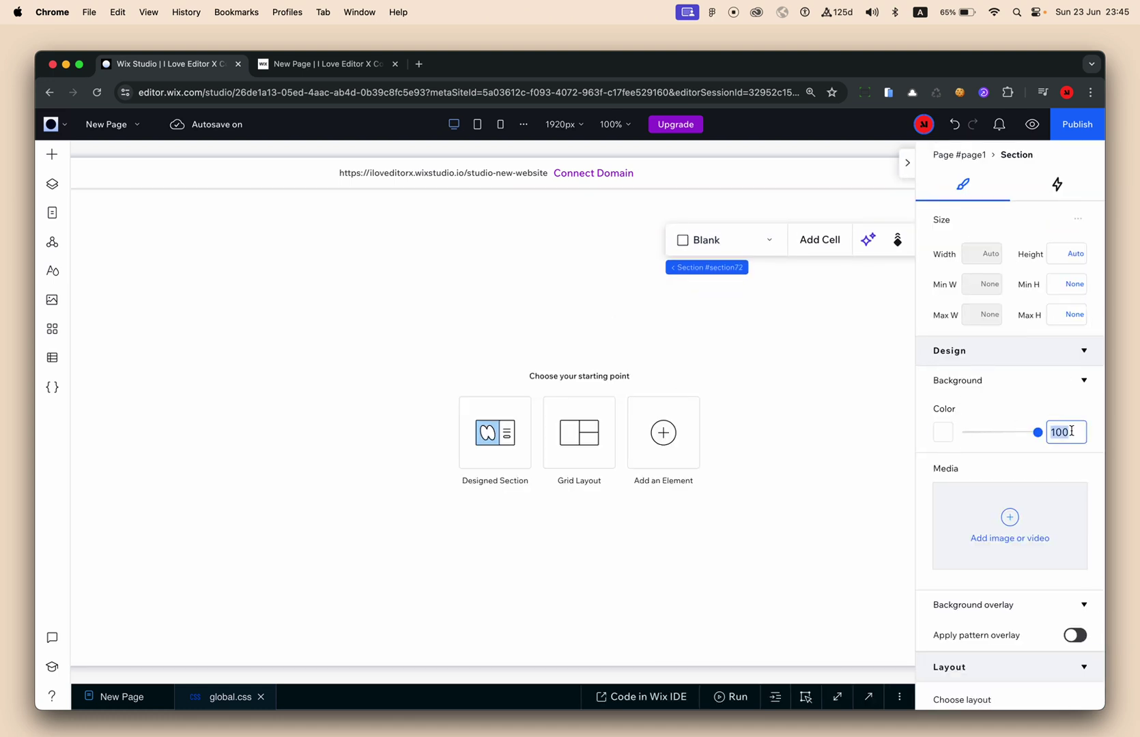
type("0")
key("Return")
left_click(570, 316)
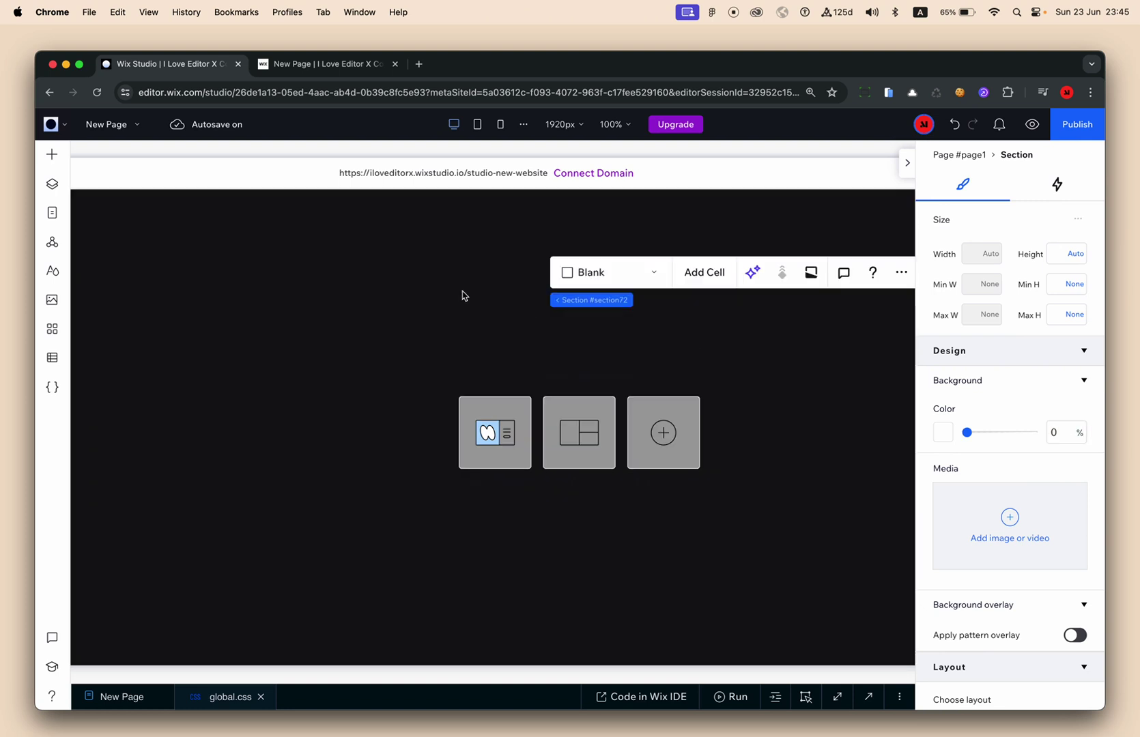
Review the Learn by Topic layout on the published page and return to the editor
left_click(321, 68)
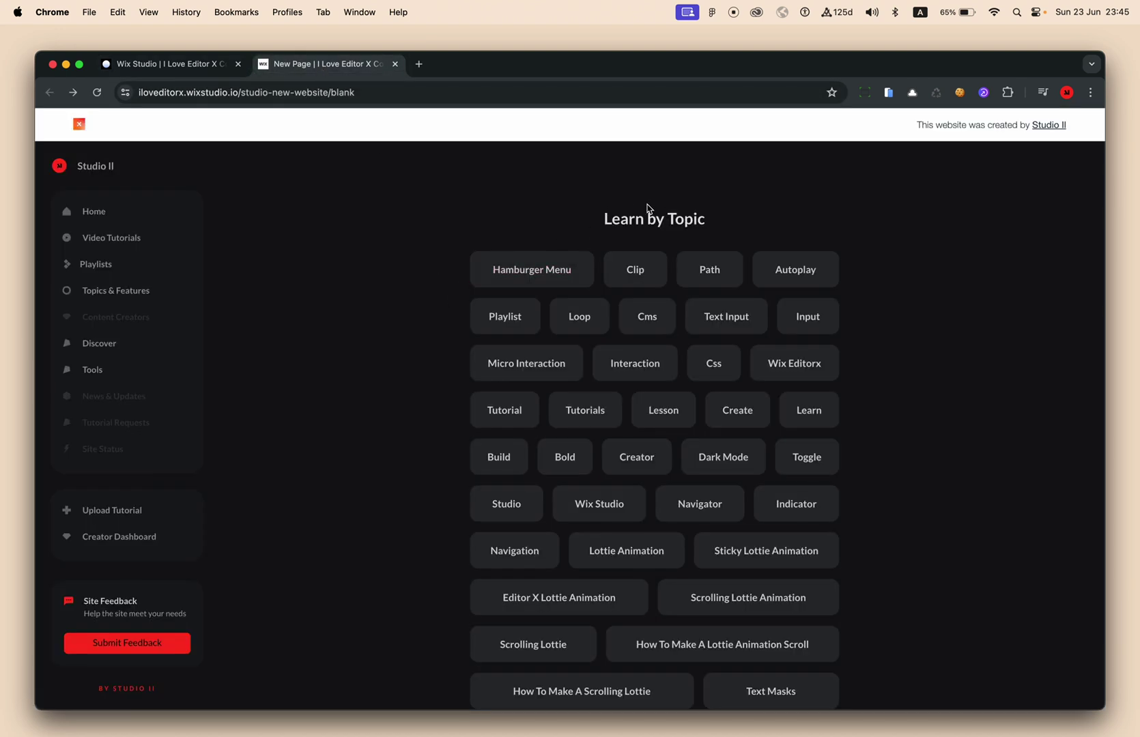
scroll(633, 530, "down", 3)
scroll(633, 530, "up", 3)
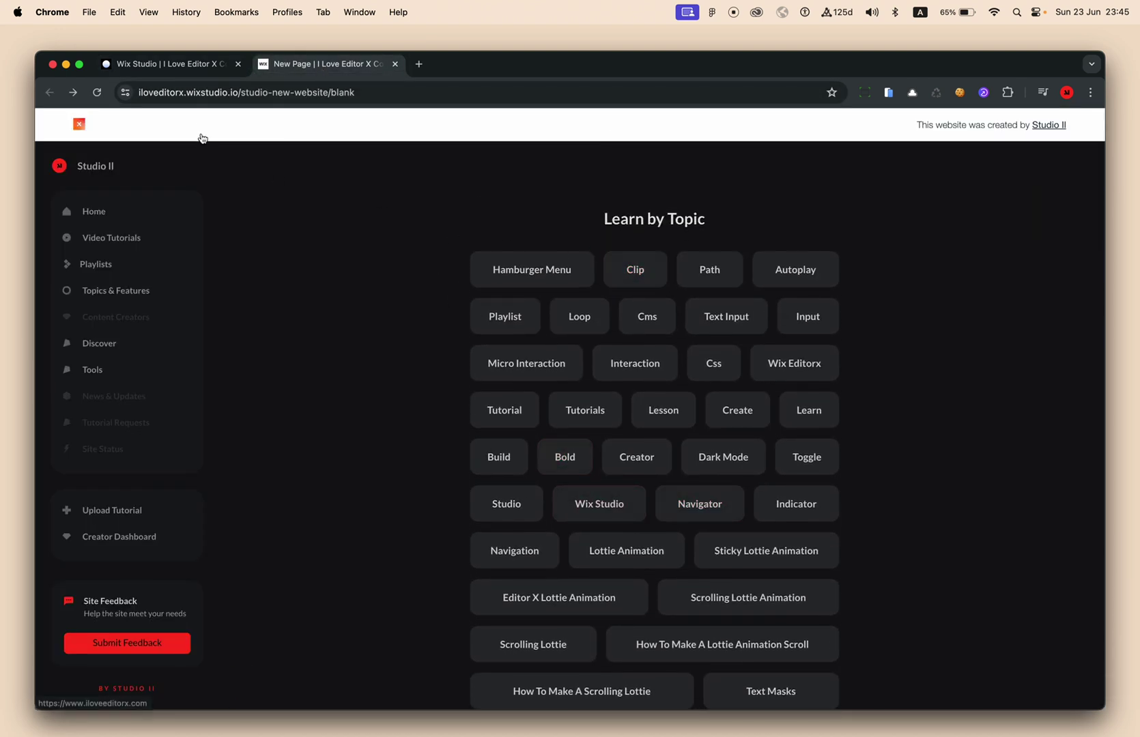
left_click(232, 64)
Add a title text element to the upper middle of the new section and color it light gray #D2D3D8
left_click(52, 155)
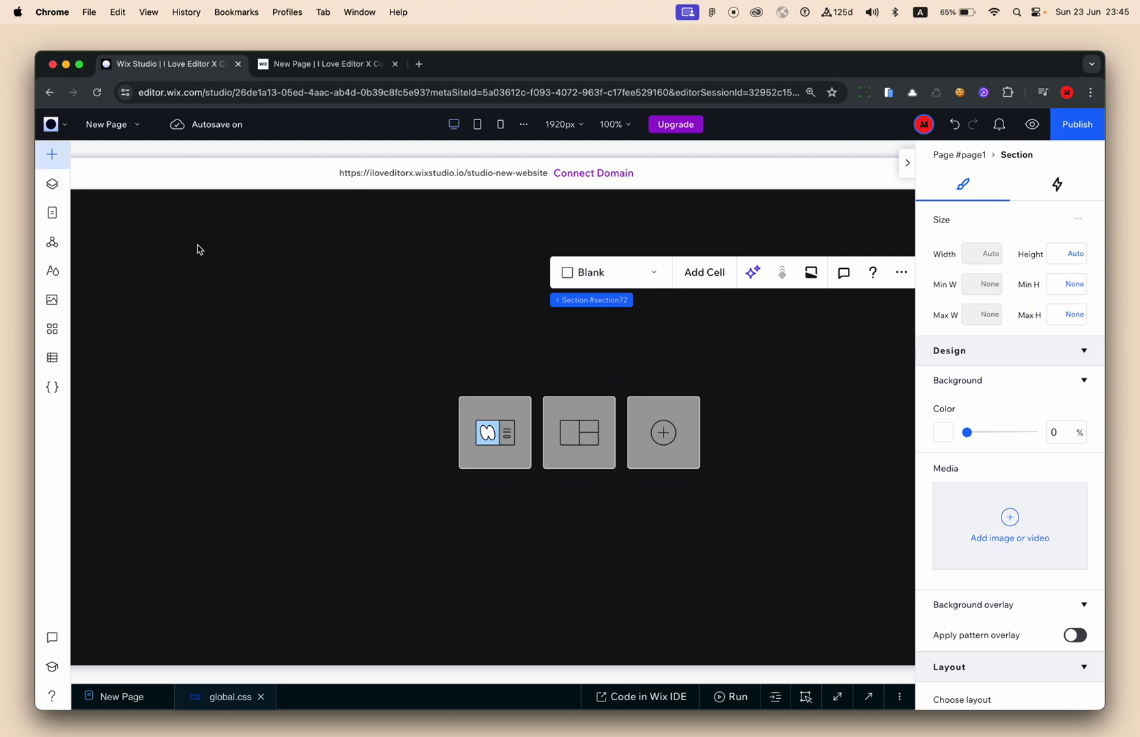
left_click_drag(321, 284, 597, 311)
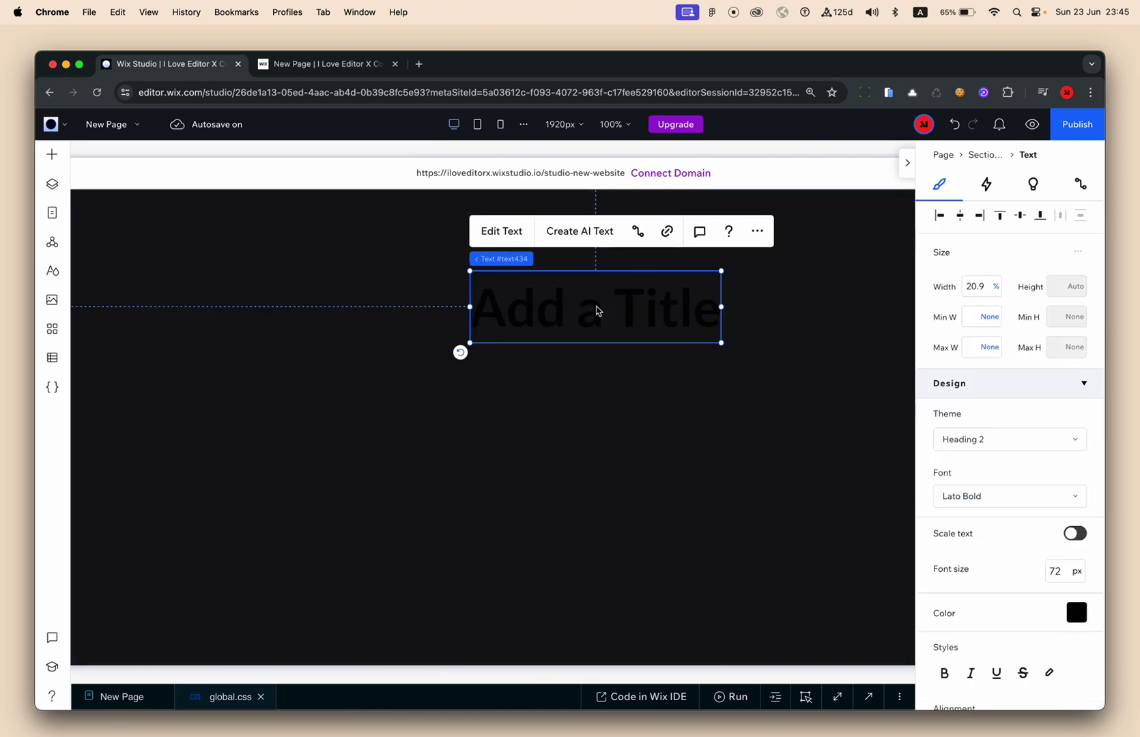
double_click(602, 313)
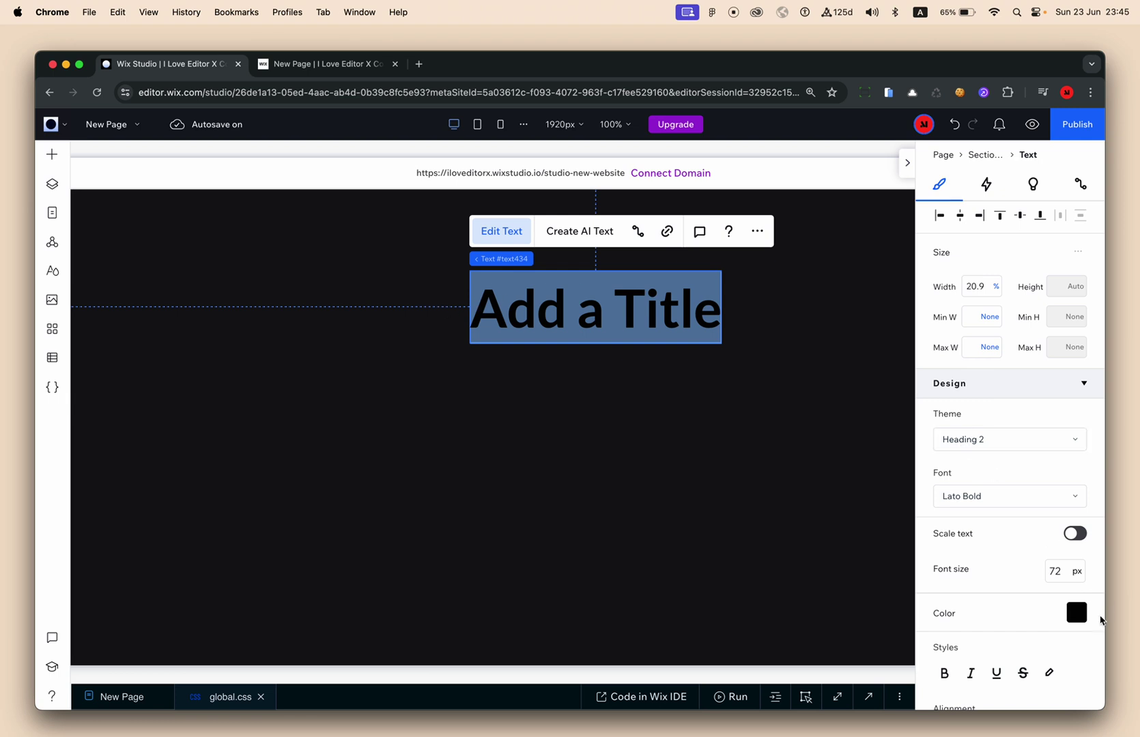
left_click(1077, 613)
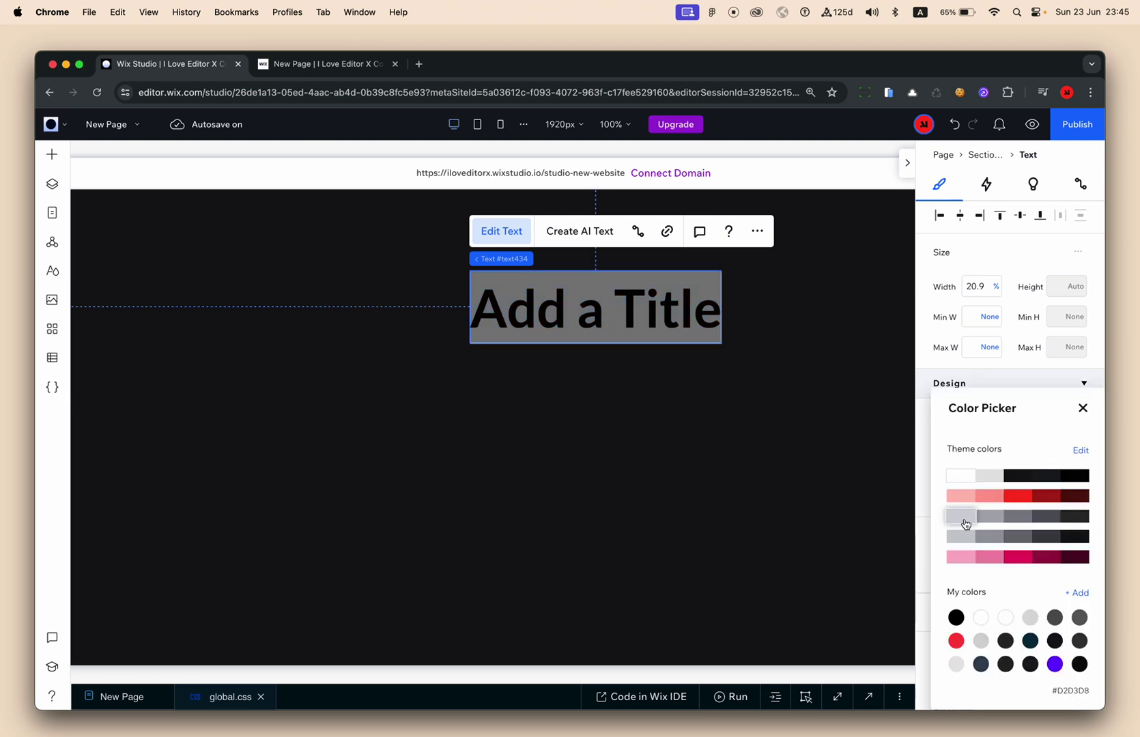
left_click(963, 523)
left_click(855, 501)
left_click(855, 505)
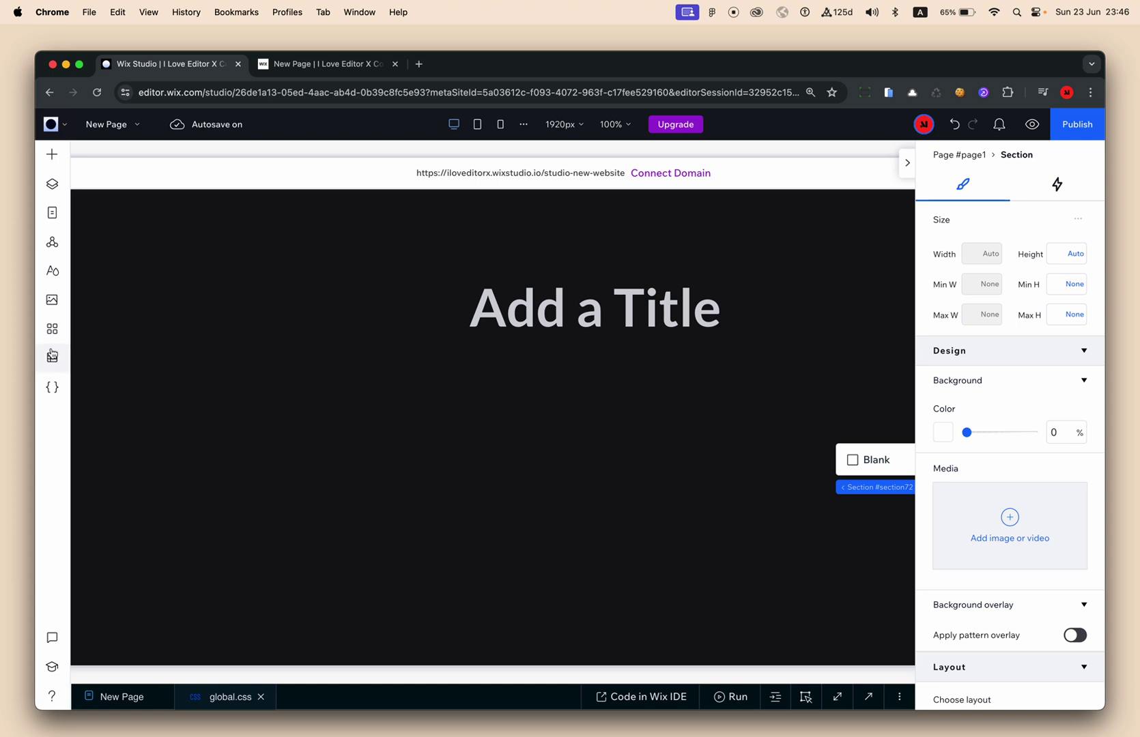
Open the Video Tutorial Tags collection from the site's own CMS collections
left_click(52, 357)
left_click(127, 191)
scroll(298, 387, "down", 10)
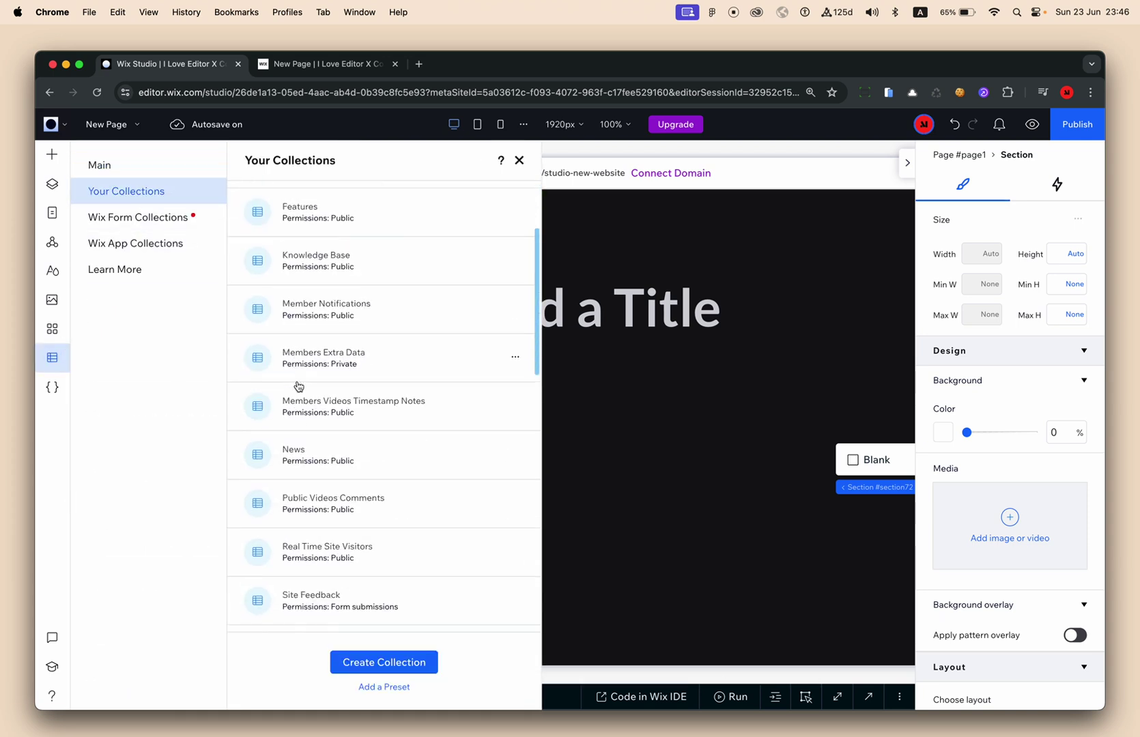
scroll(298, 386, "down", 6)
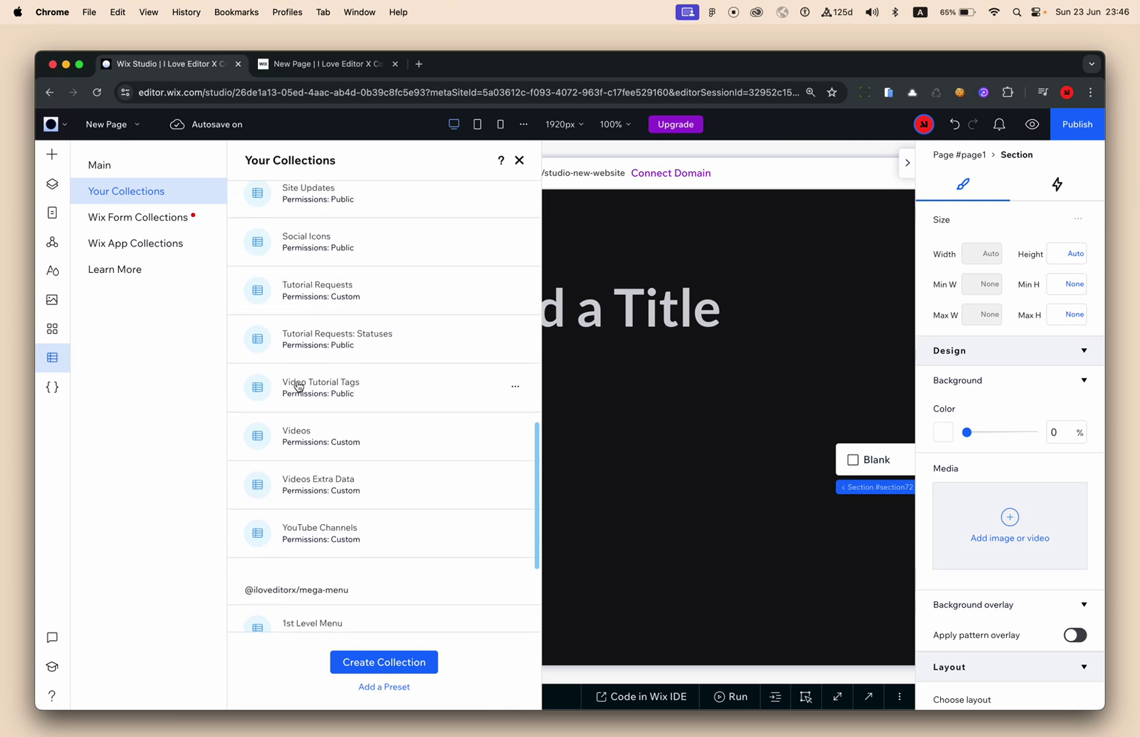
left_click(348, 397)
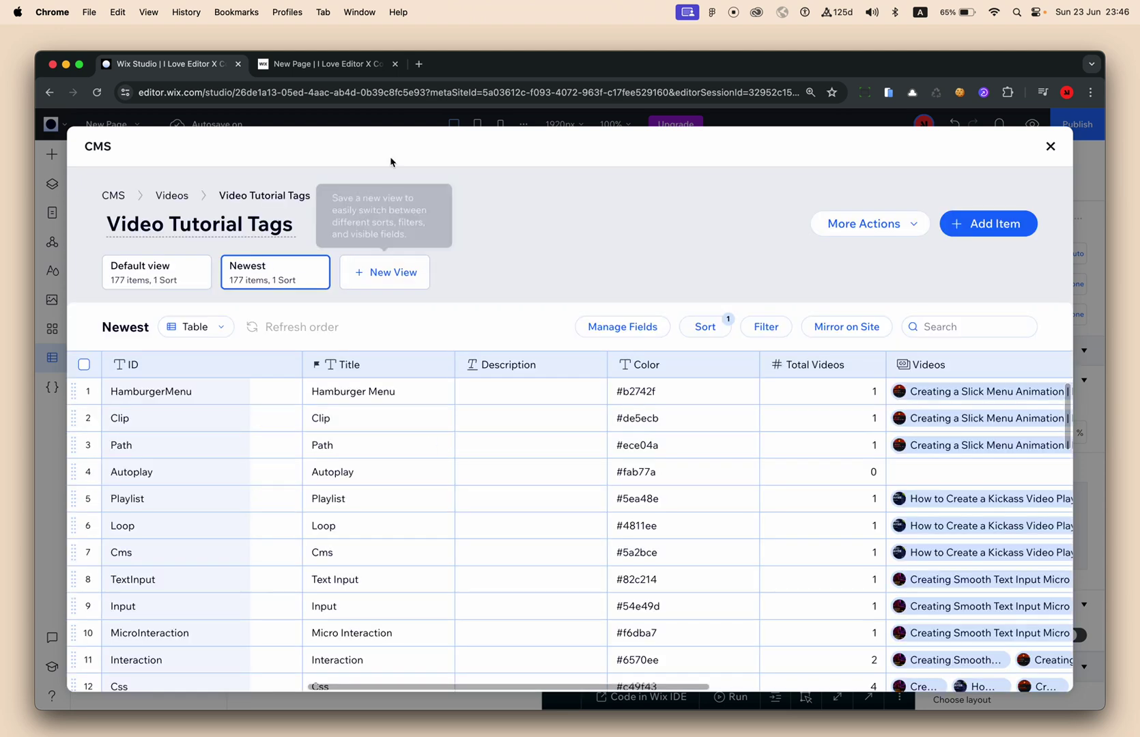
Compare the Video Tutorial Tags items with the topics on the published page and close the collection
left_click(362, 64)
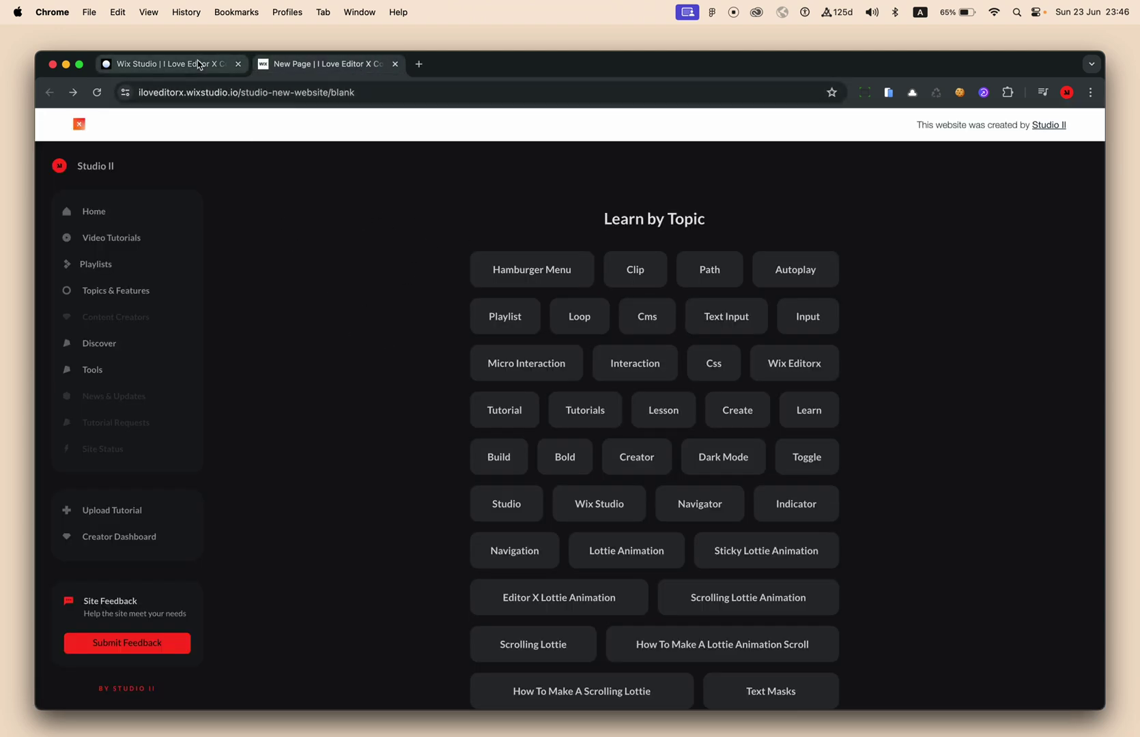
left_click(229, 64)
scroll(508, 505, "down", 5)
scroll(508, 506, "down", 12)
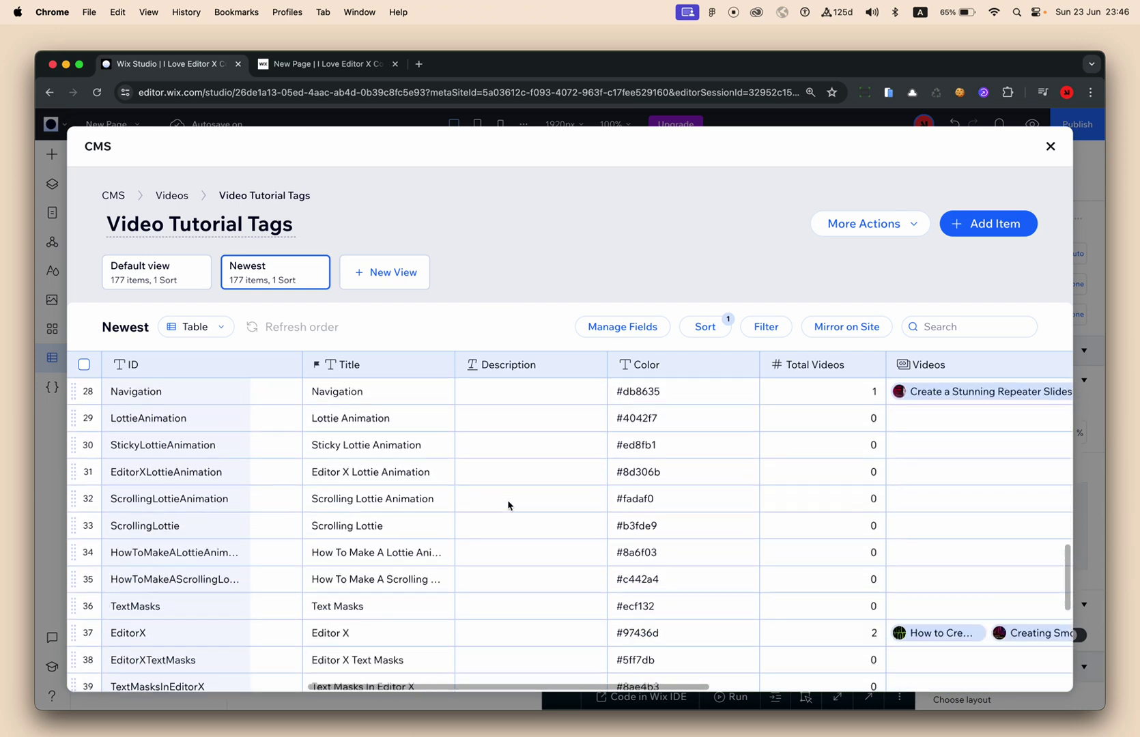
scroll(508, 505, "down", 15)
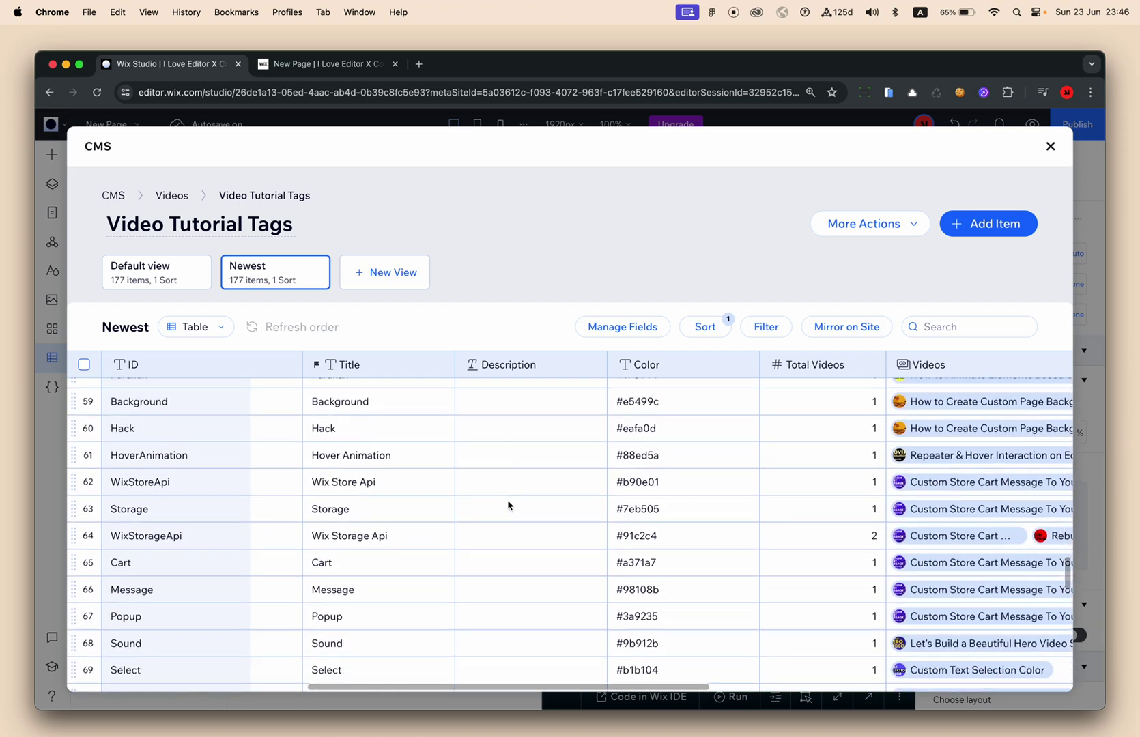
scroll(470, 429, "up", 15)
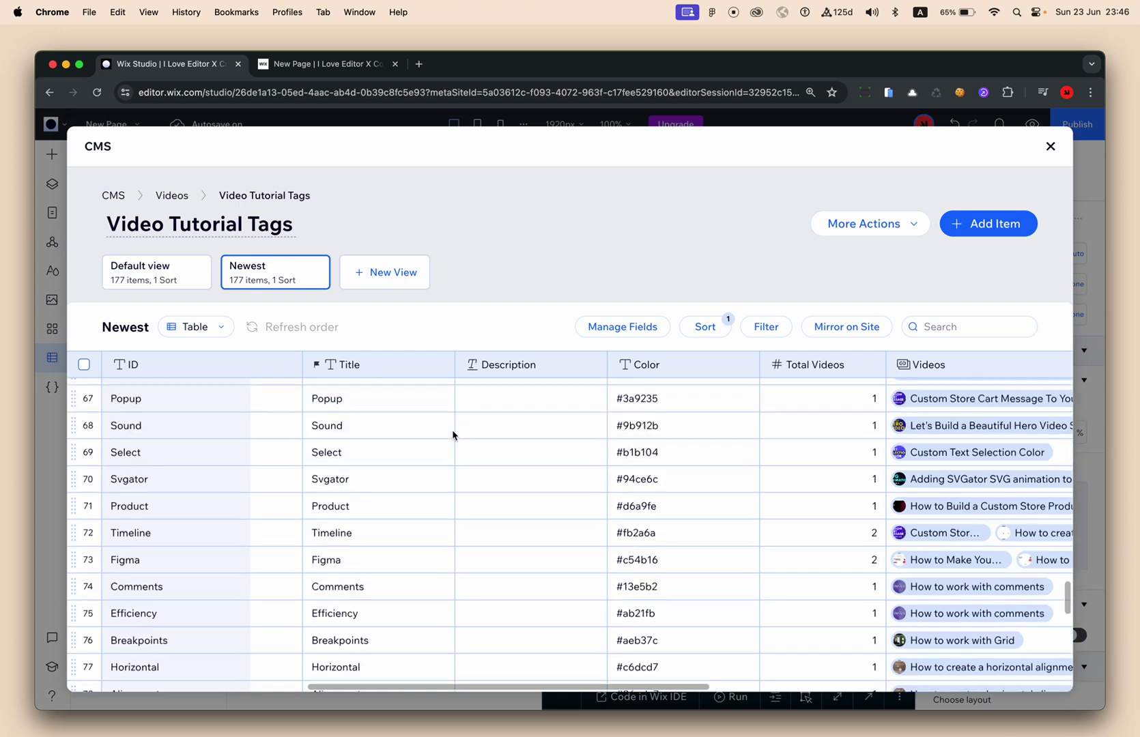
left_click(1050, 146)
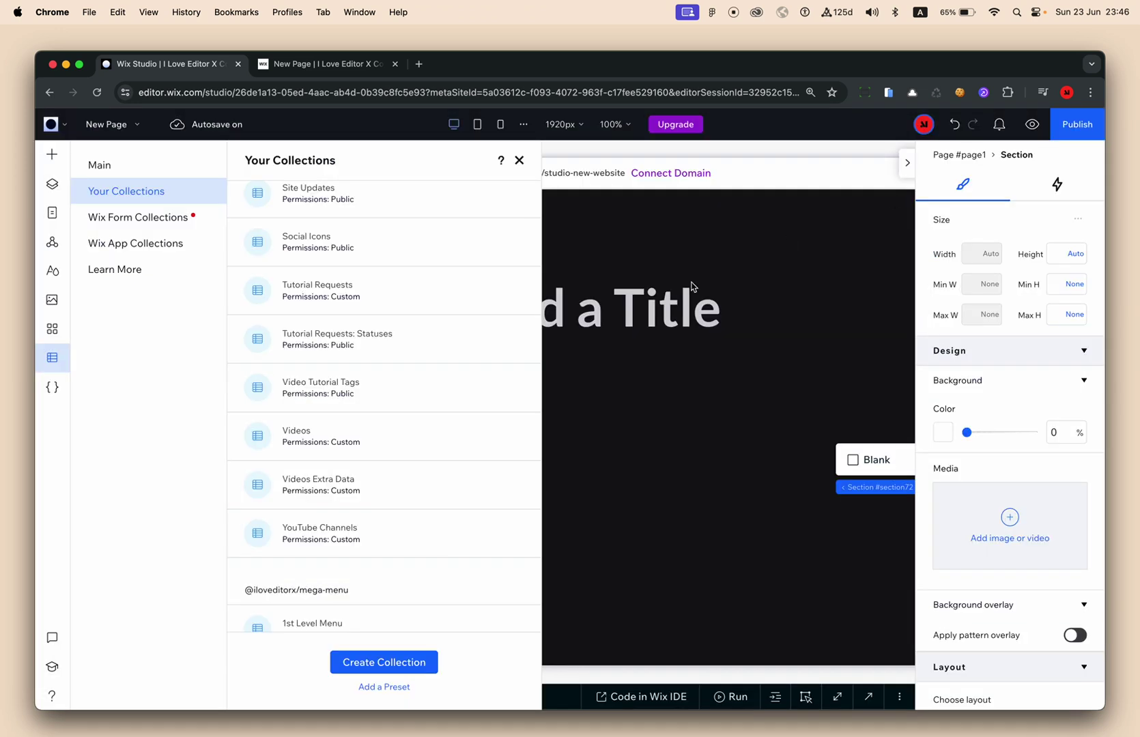
left_click(520, 160)
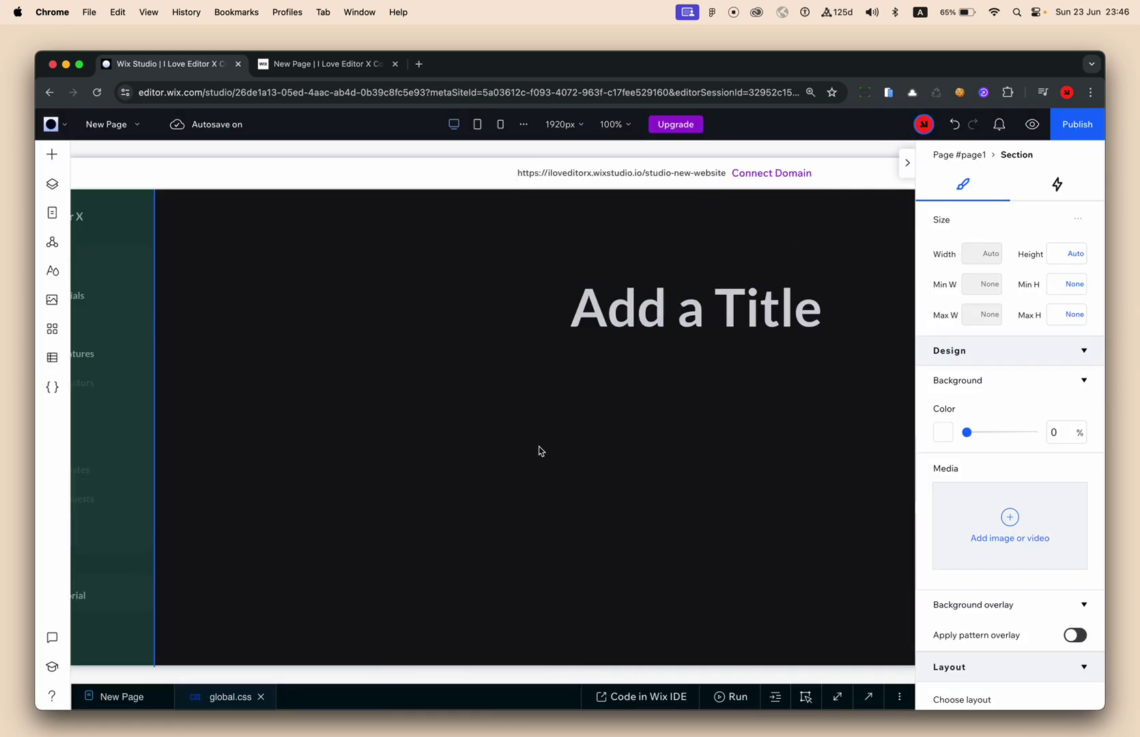
Examine the heading and topic tags on the published page as a reference for the new title
scroll(523, 450, "right", 3)
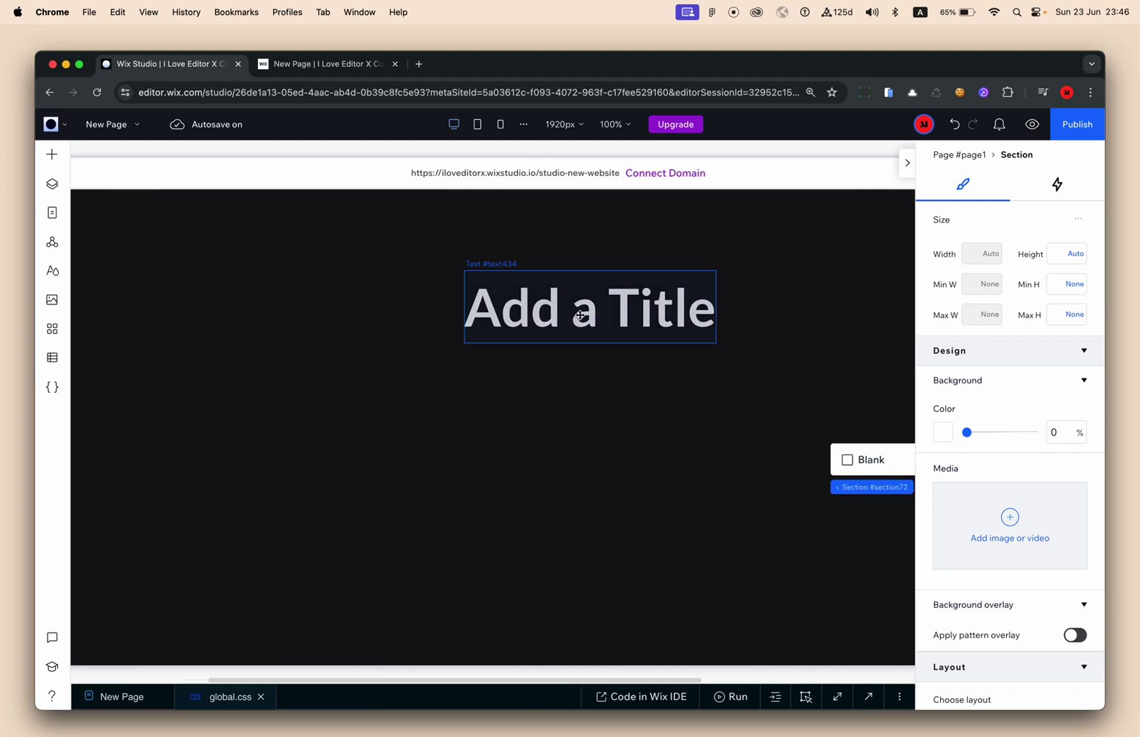
left_click(593, 339)
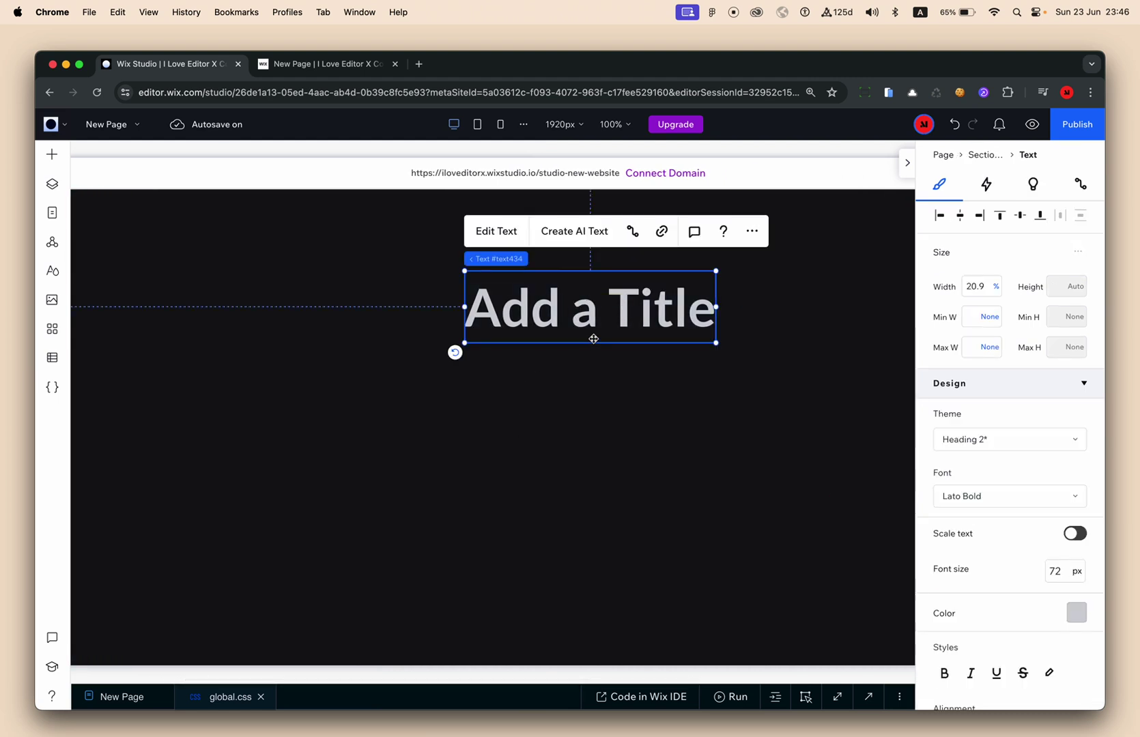
left_click(313, 69)
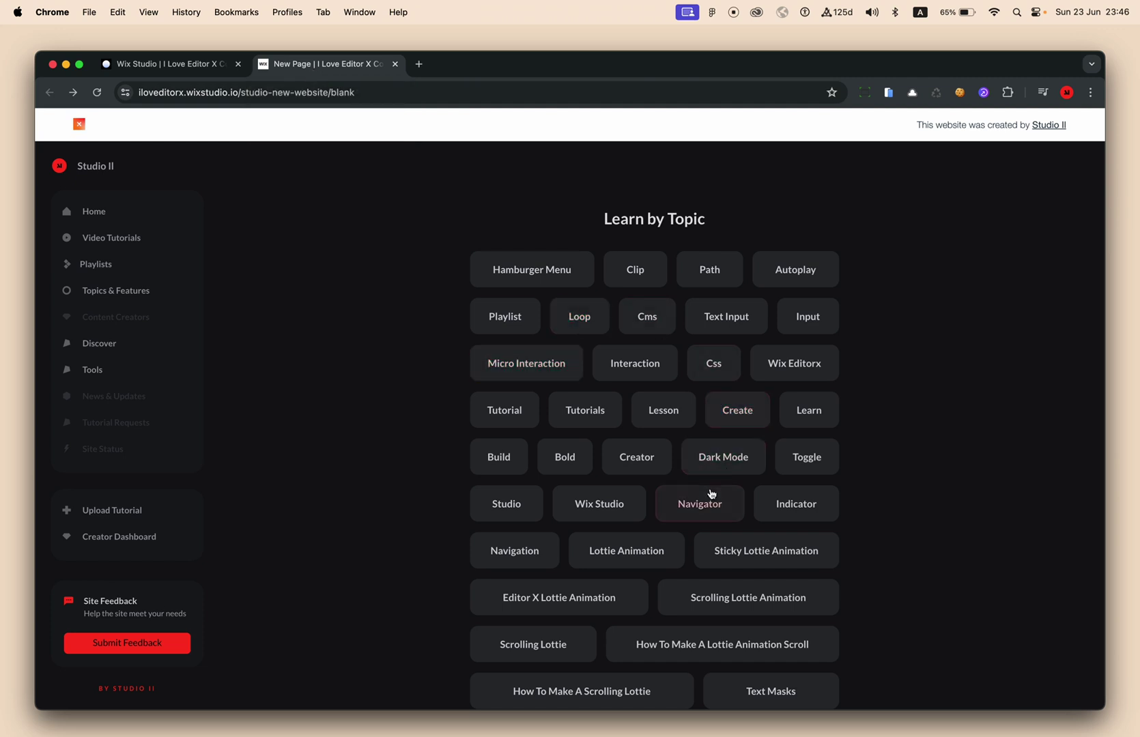
scroll(710, 495, "down", 1)
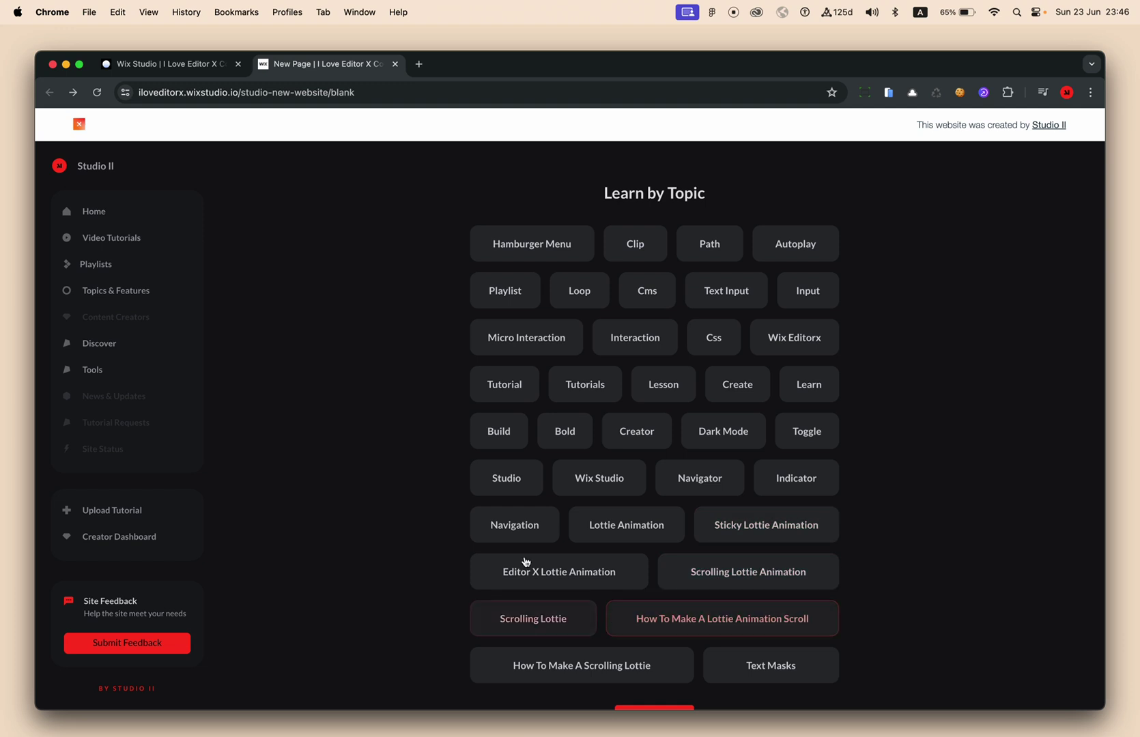
left_click(186, 66)
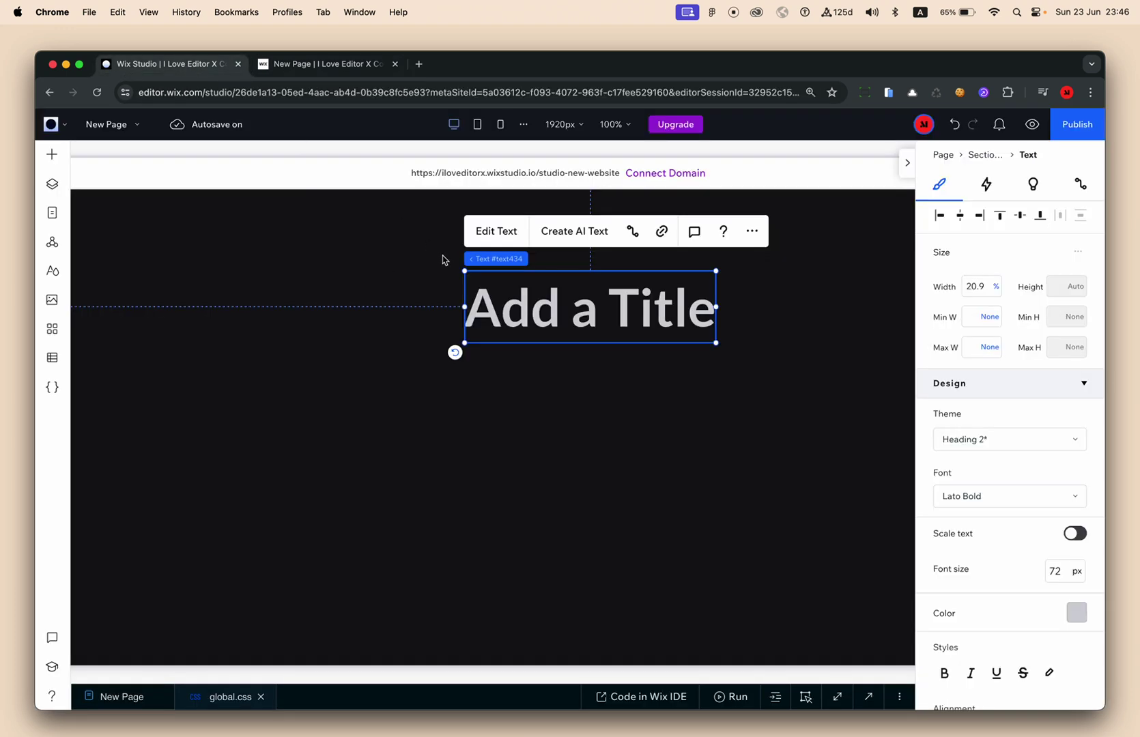
Replace the placeholder title text with "Learn by Topic"
double_click(587, 313)
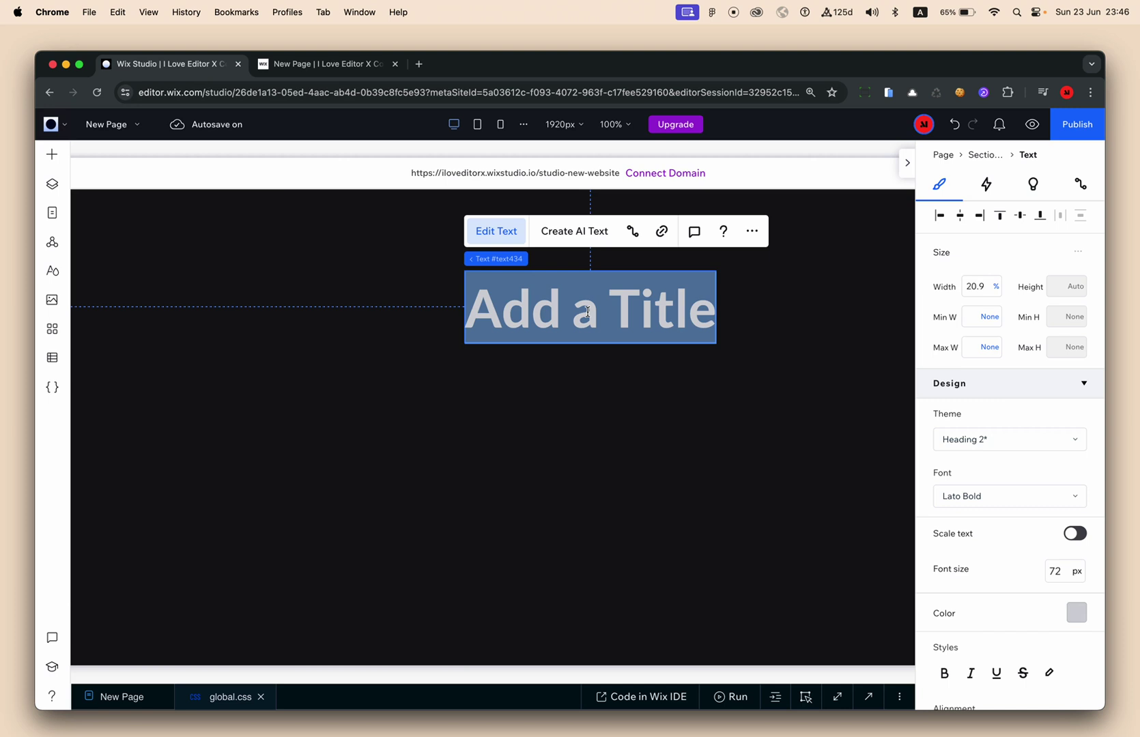
type("Learn ")
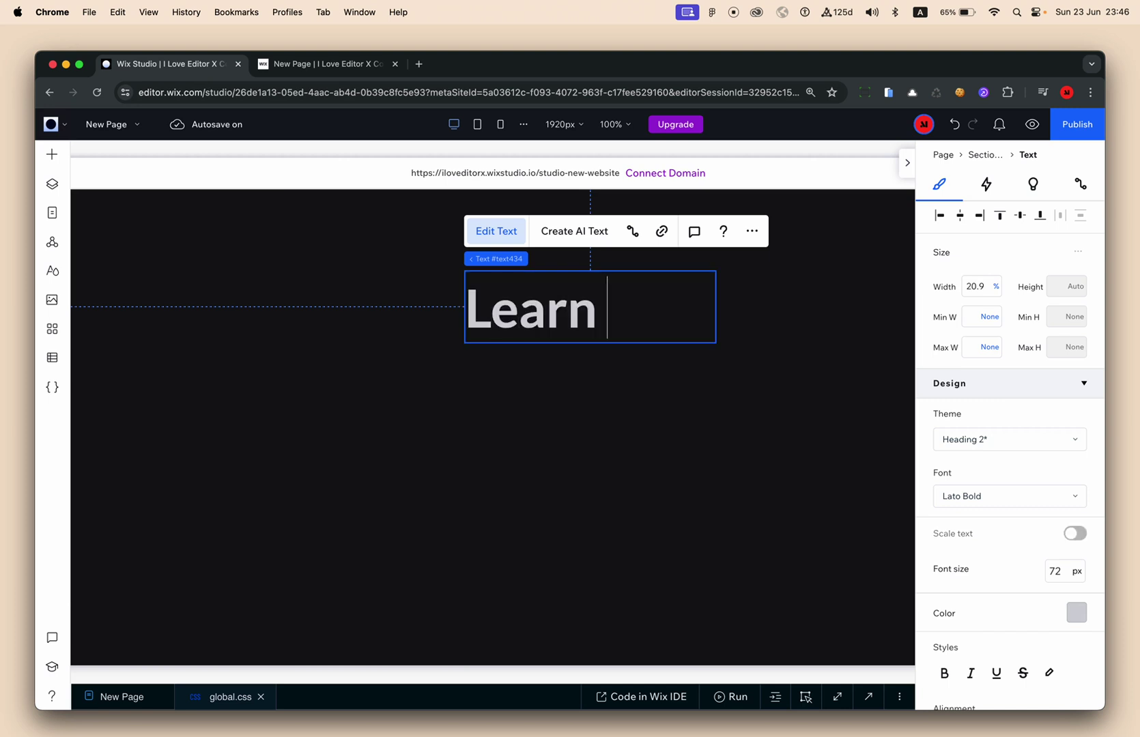
type("by ")
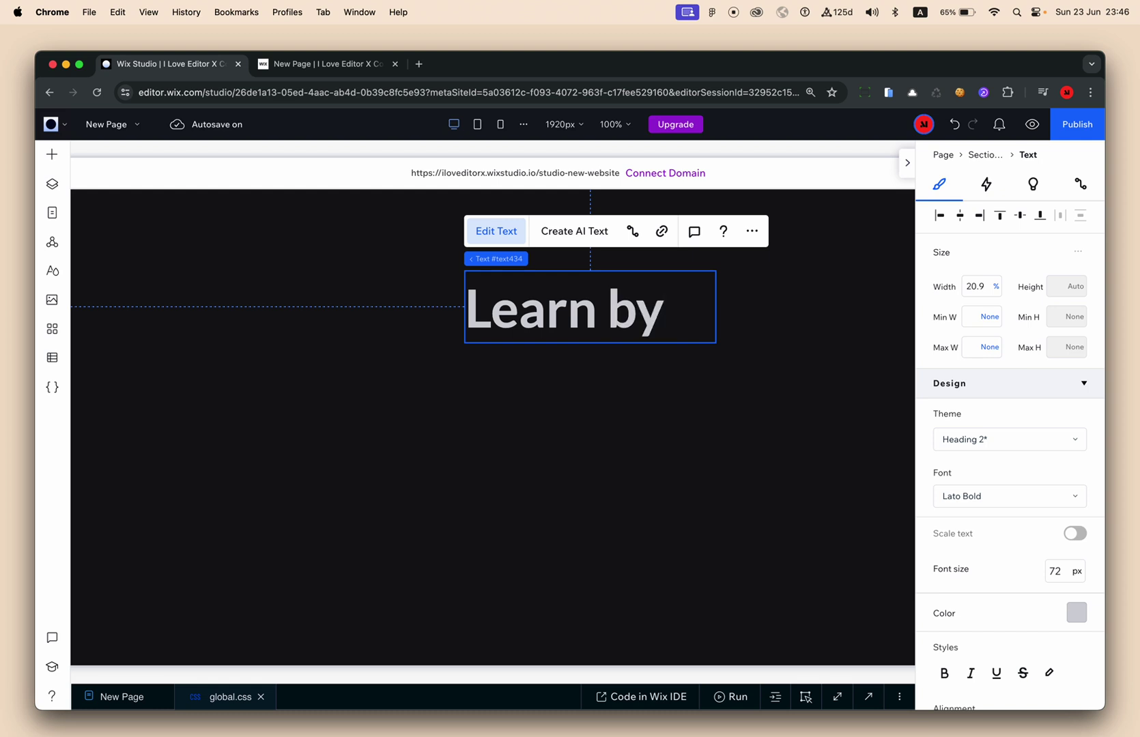
type("Topic")
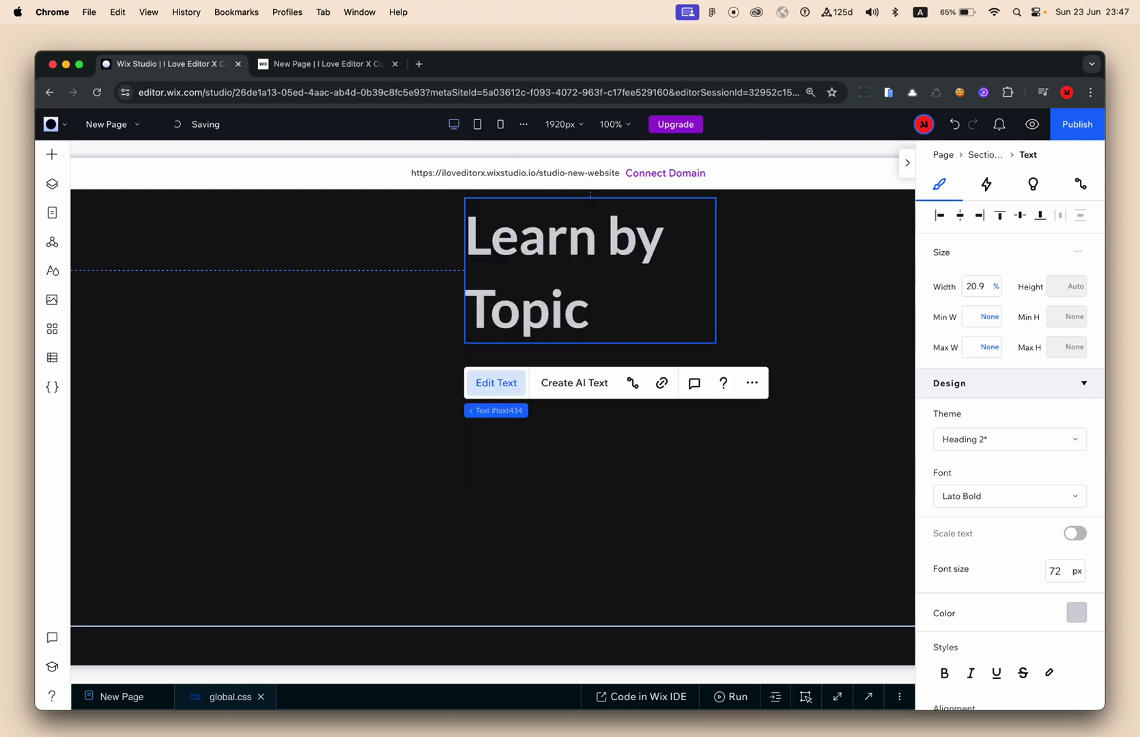
key("super+a")
left_click(751, 333)
left_click(714, 340)
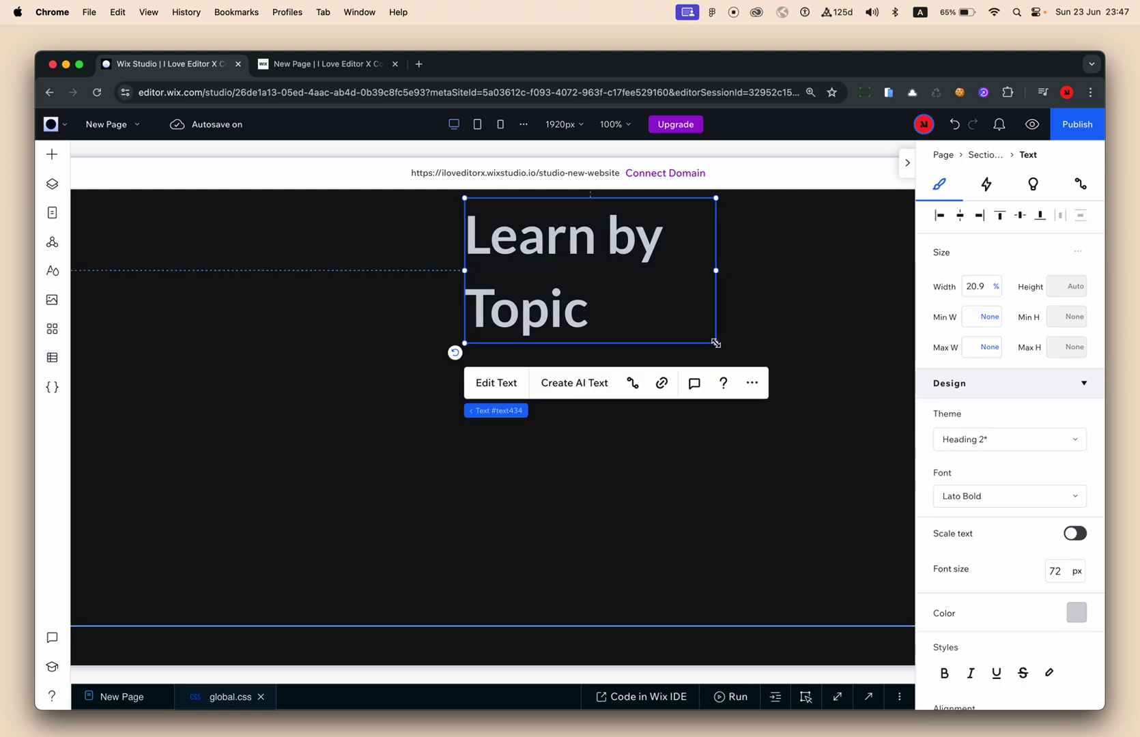
Scale the Learn by Topic title down to a 33 px font size and 19% width, and move it slightly lower
left_click_drag(715, 341, 692, 233)
left_click(623, 381)
left_click_drag(540, 215, 539, 251)
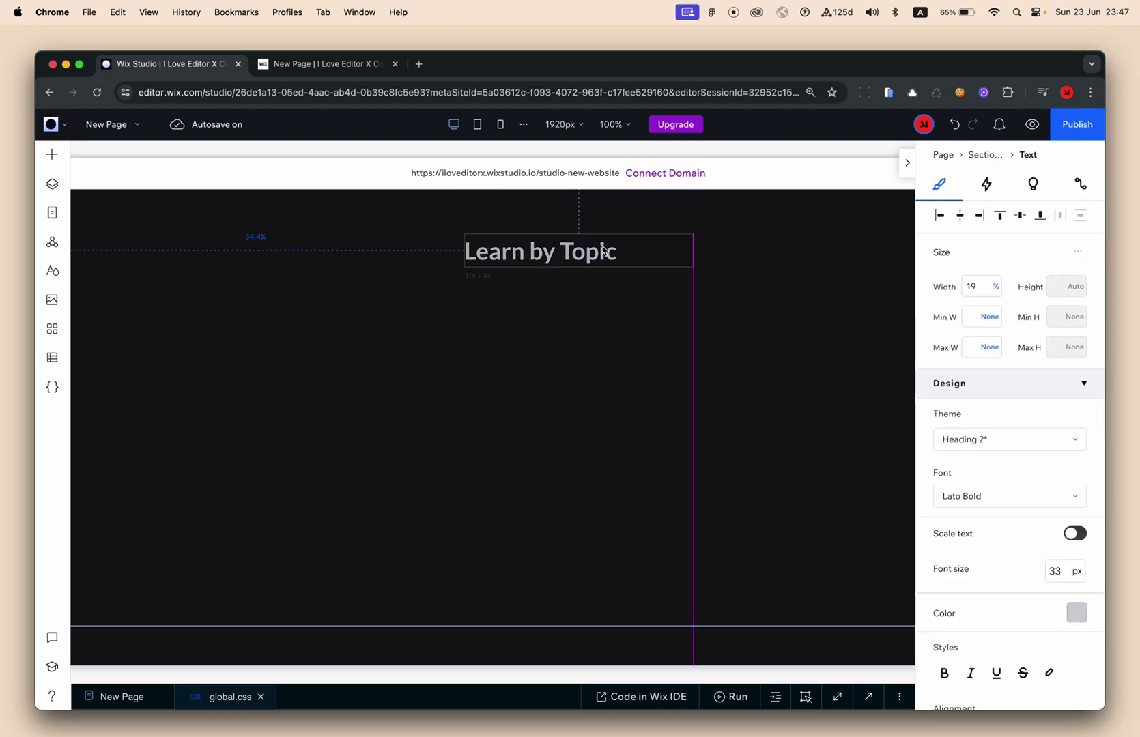
Center-align the text inside the Learn by Topic title
scroll(1028, 648, "down", 4)
left_click(972, 596)
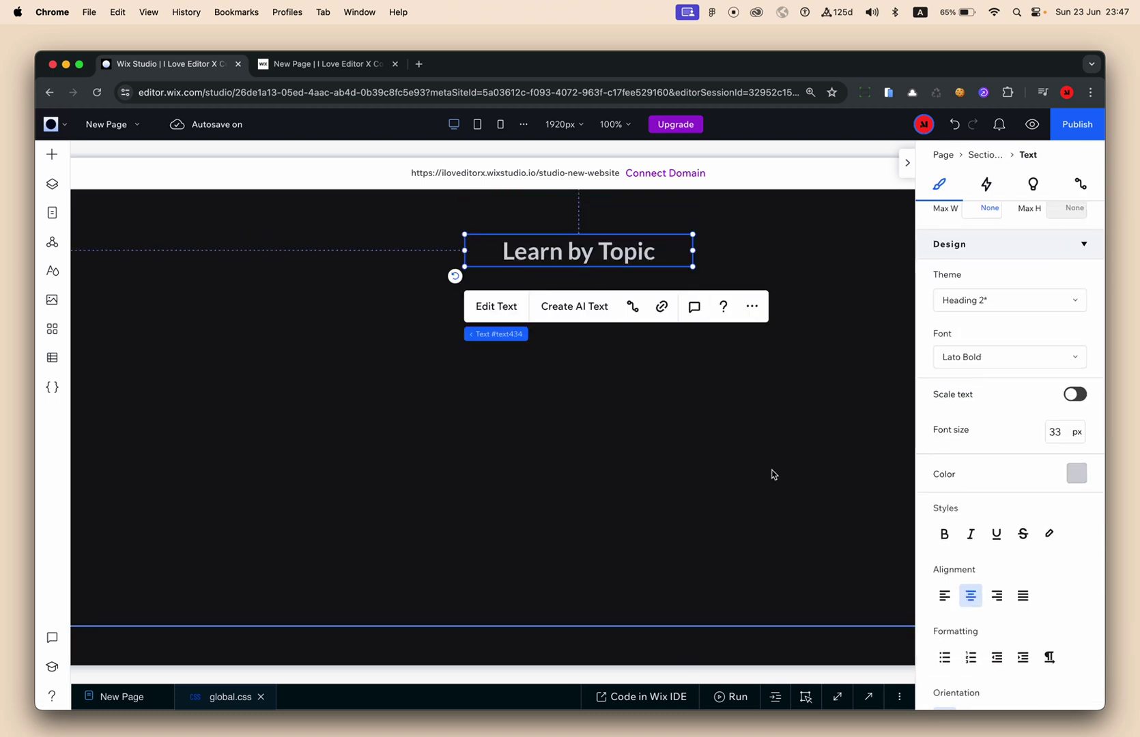
left_click(774, 473)
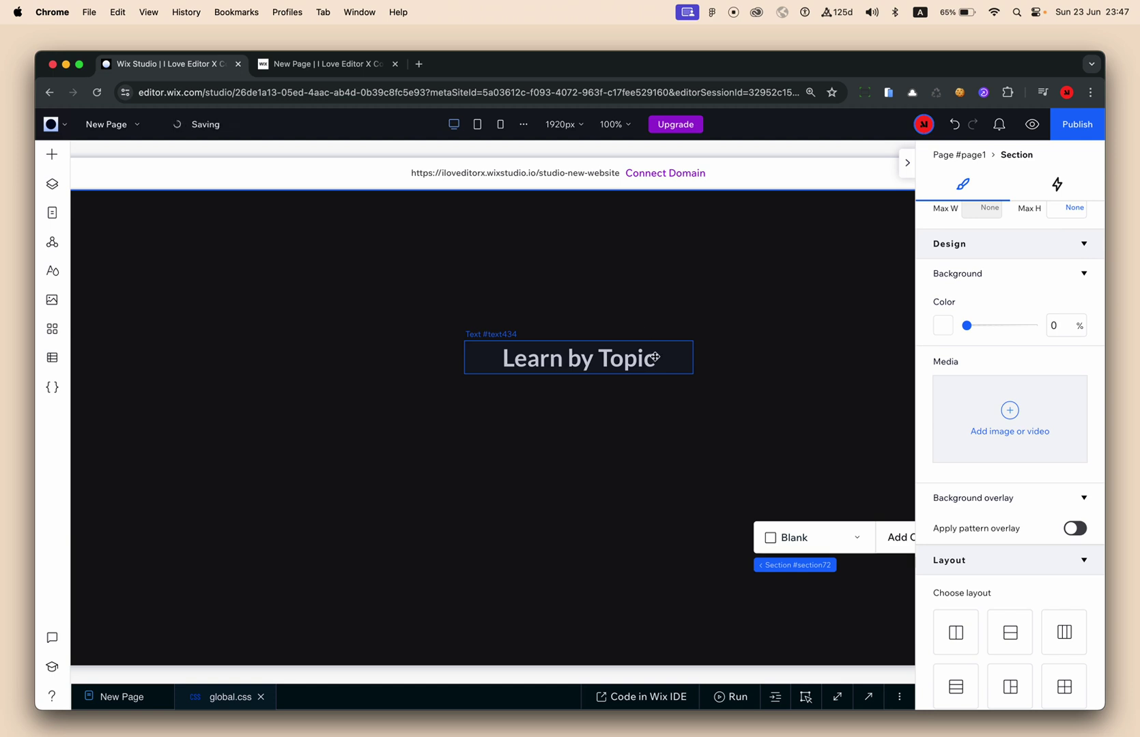
Set the section's padding to 100 px on all sides and switch the padding unit to percentage
left_click(659, 293)
scroll(997, 490, "down", 10)
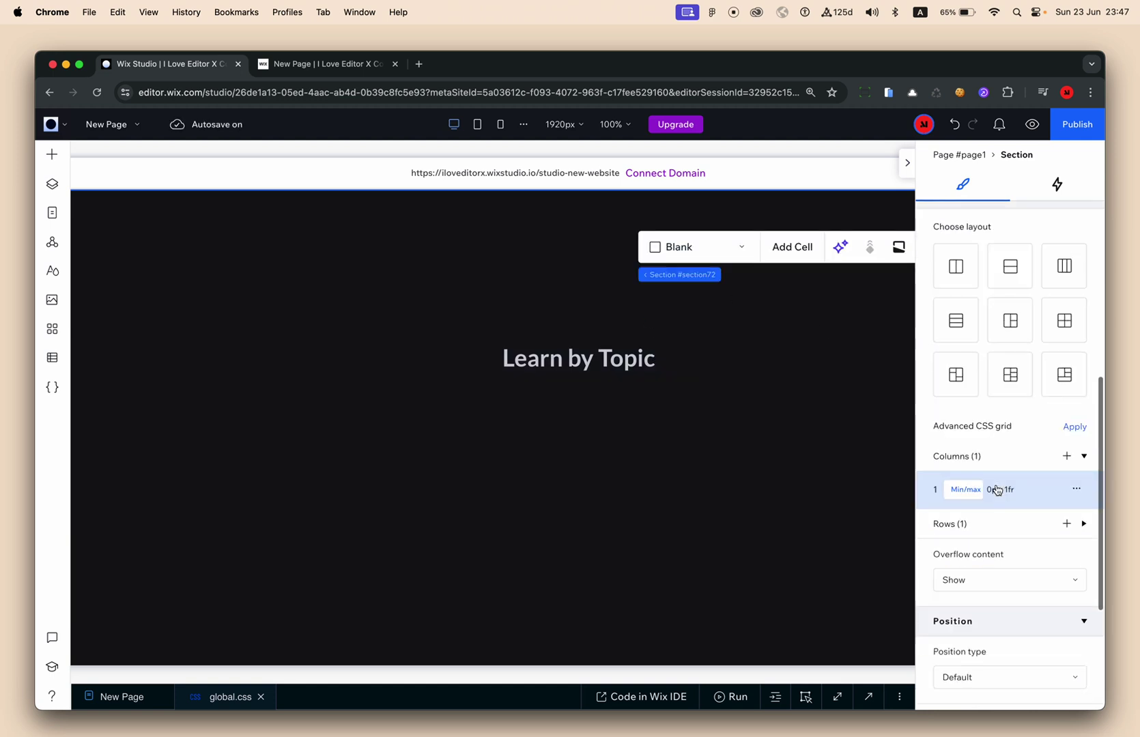
left_click(970, 587)
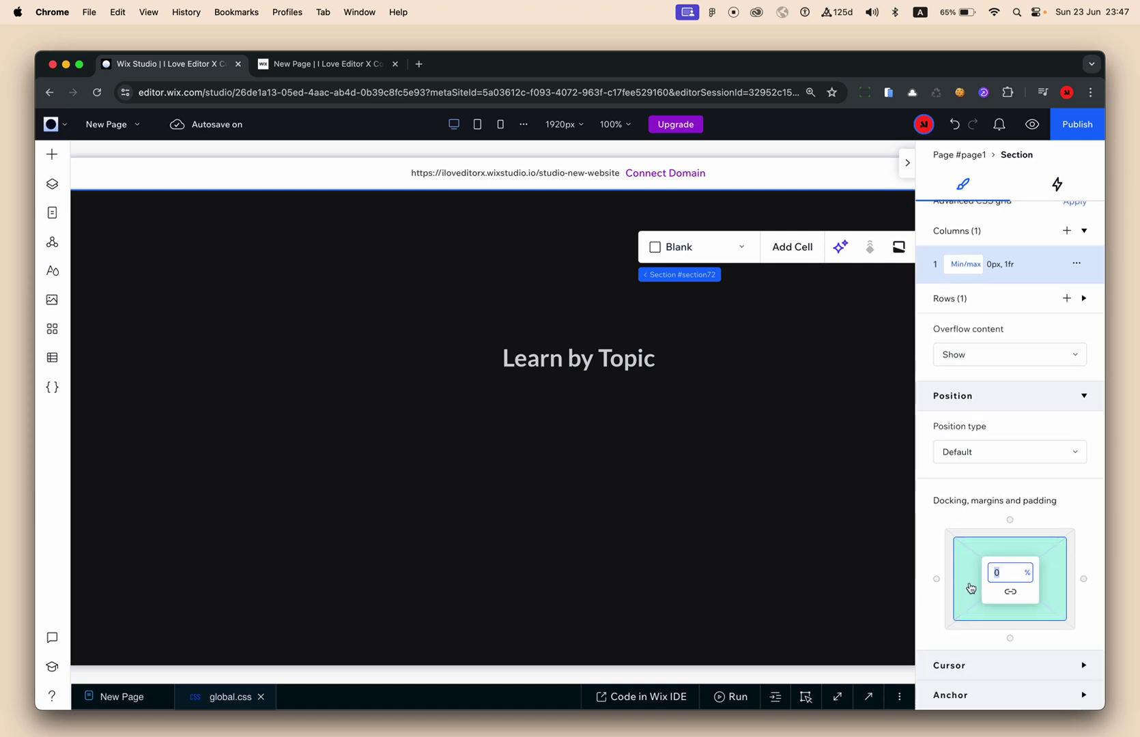
type("100px")
key("Return")
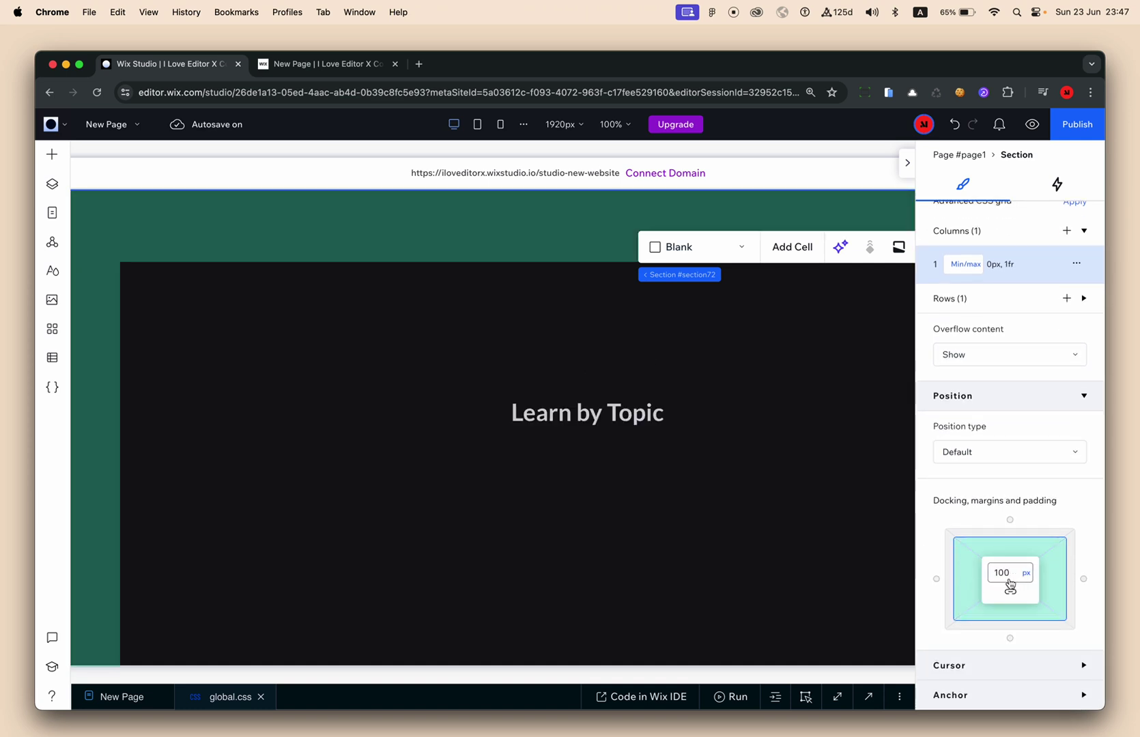
left_click(1025, 573)
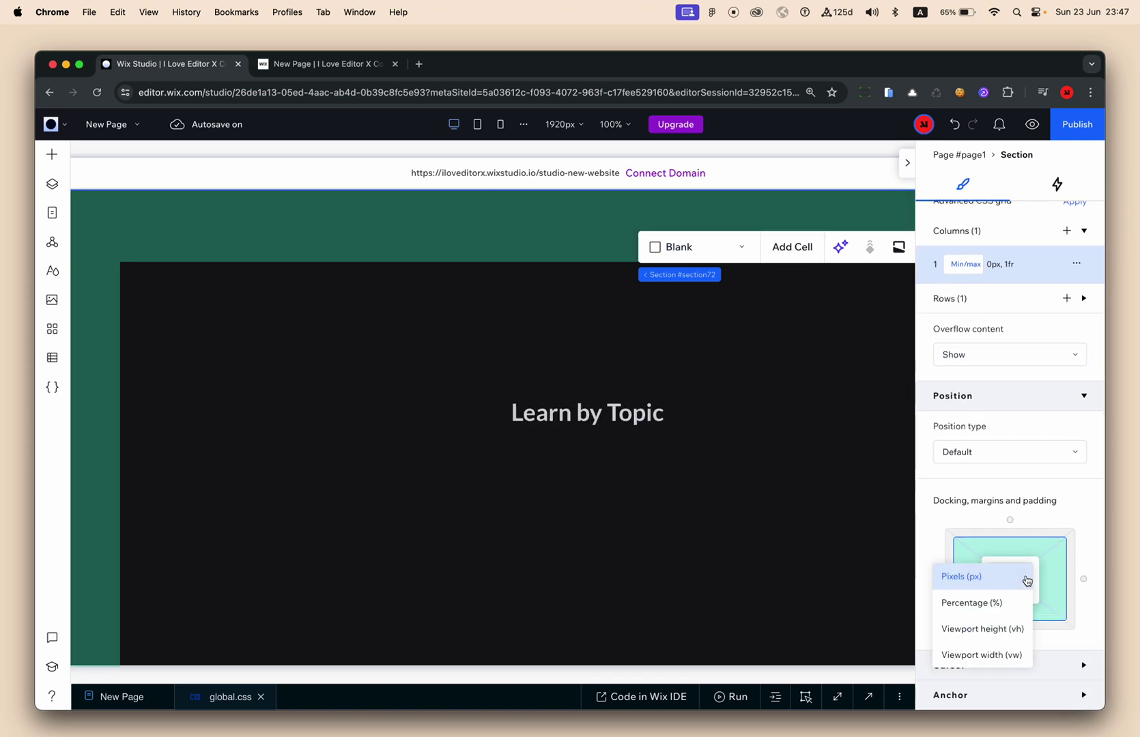
left_click(998, 603)
Align the Learn by Topic title to the top centre of the section and narrow it to 18% width
left_click(601, 414)
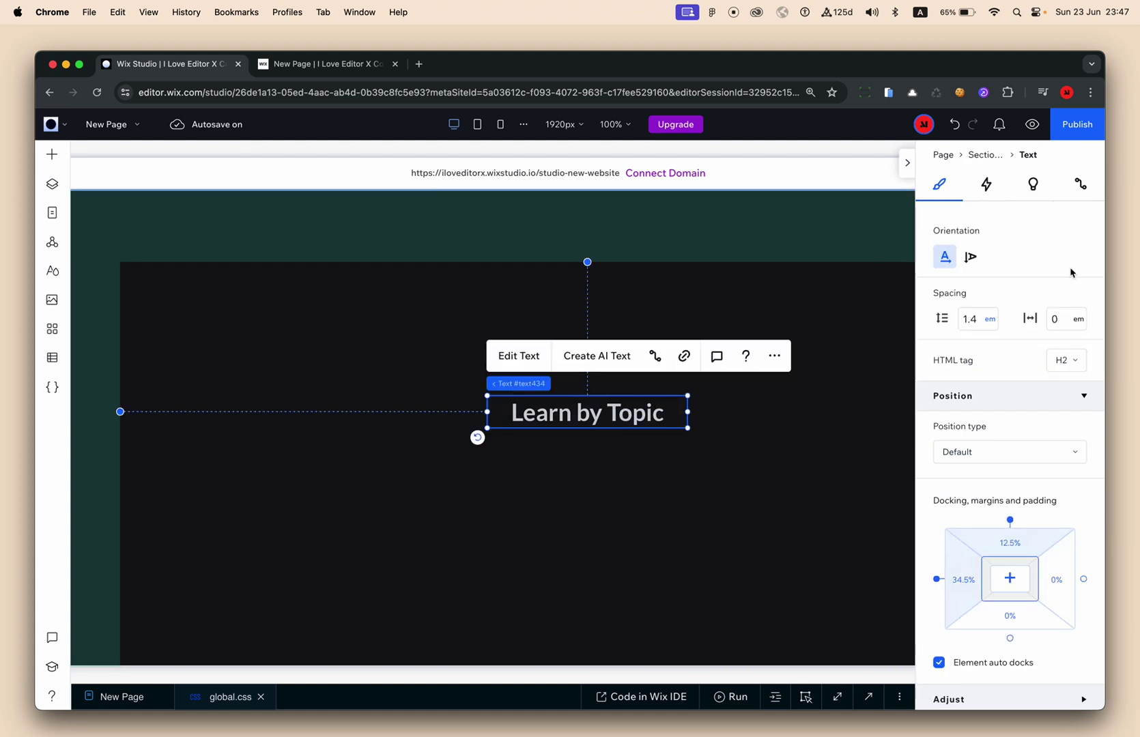
left_click(960, 216)
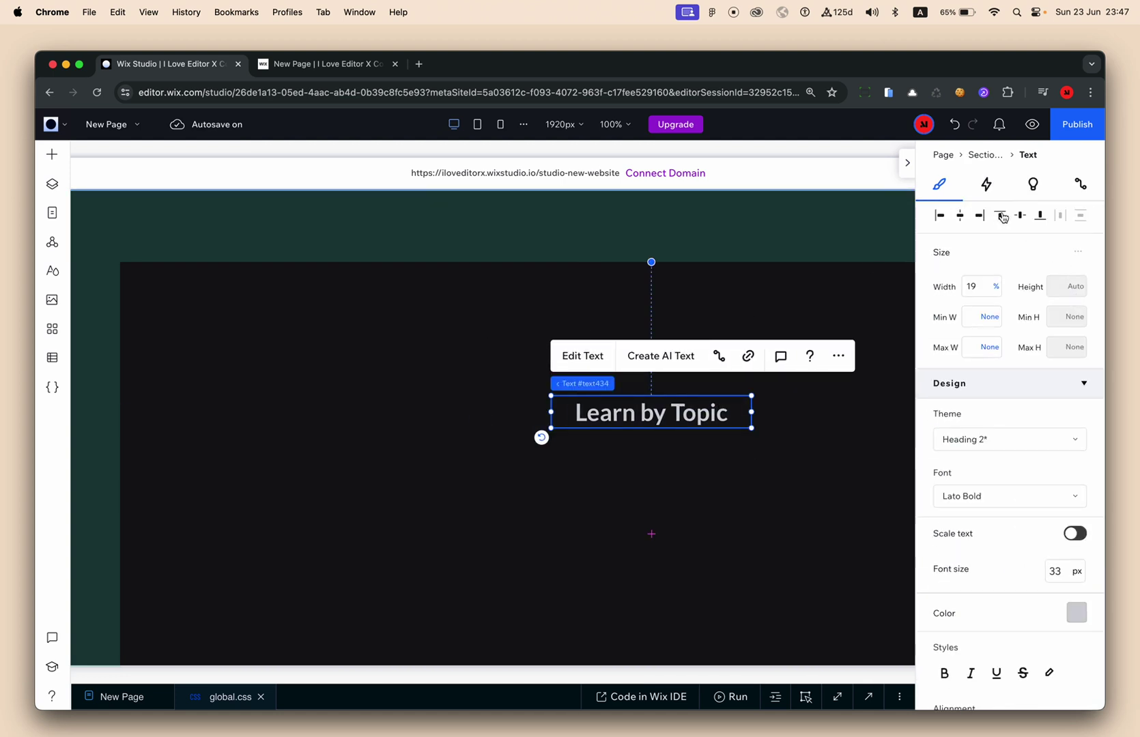
left_click(1001, 216)
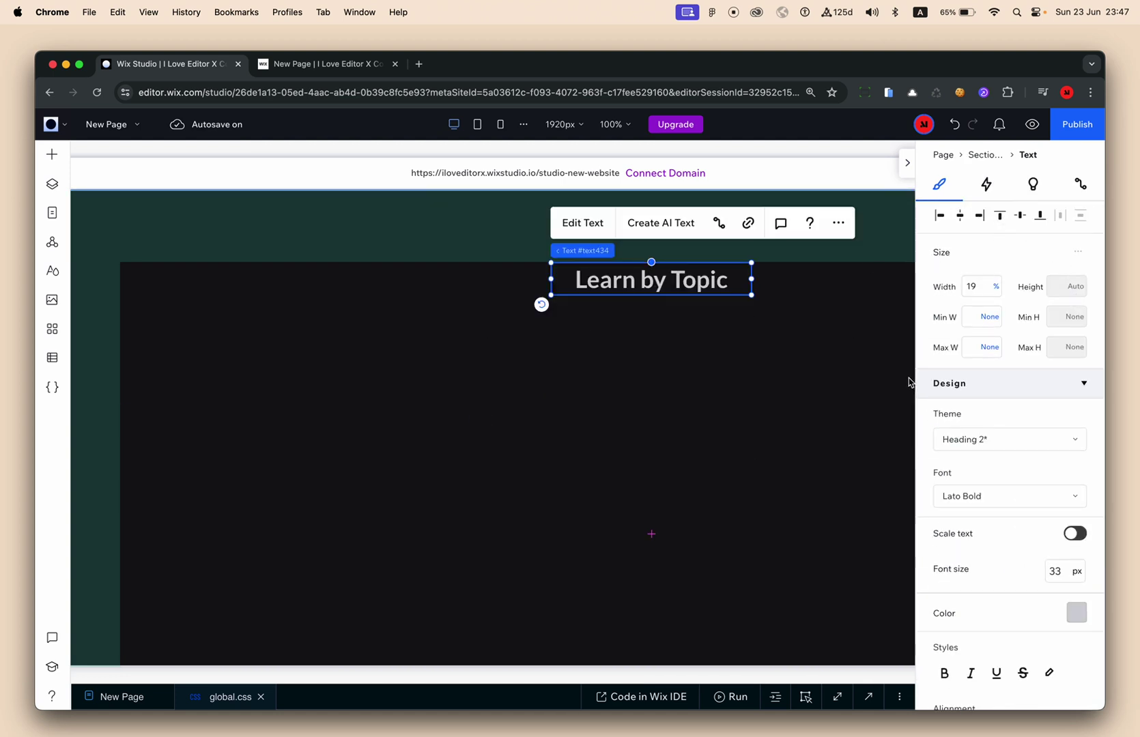
left_click(980, 293)
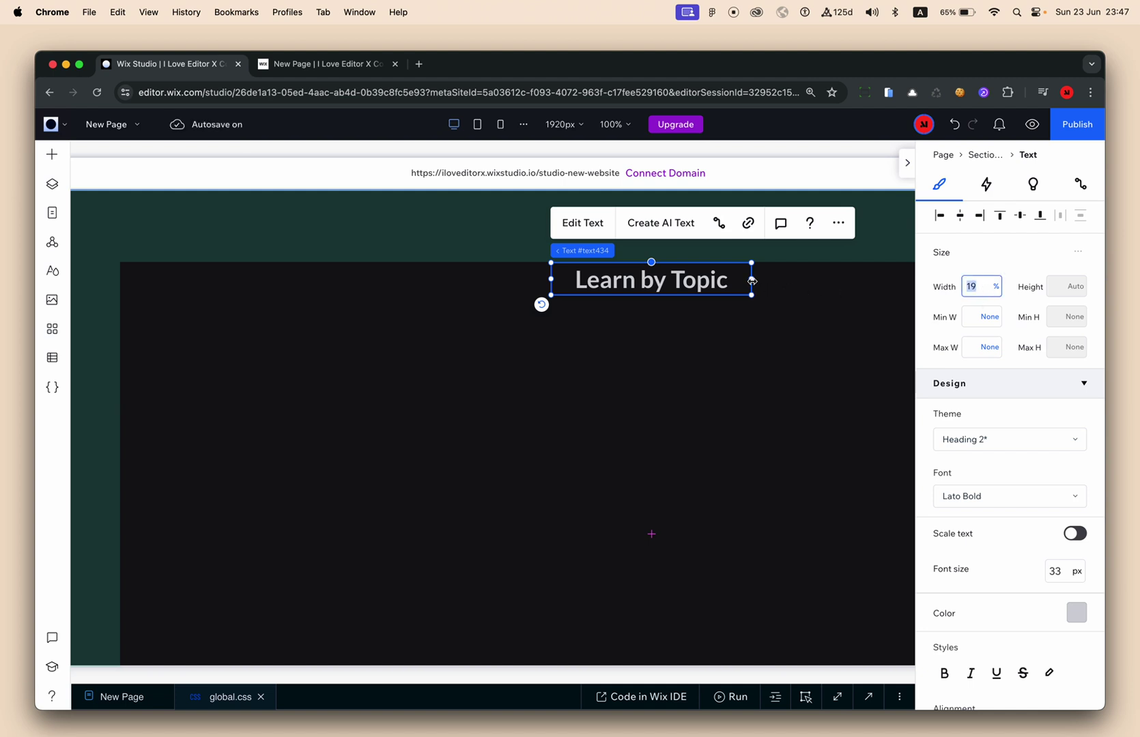
mouse_move(752, 281)
left_mouse_down()
mouse_move(812, 285)
mouse_move(742, 294)
left_mouse_up()
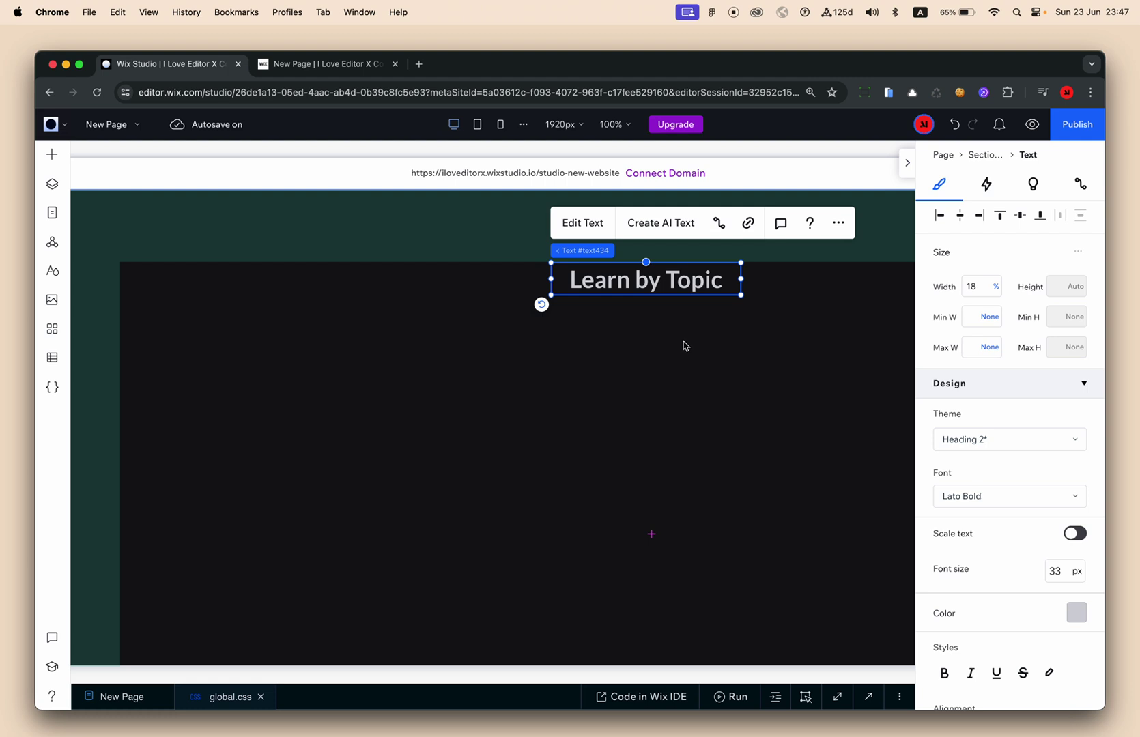
left_click(599, 446)
Add a repeater to the section below the Learn by Topic title
scroll(551, 441, "right", 2)
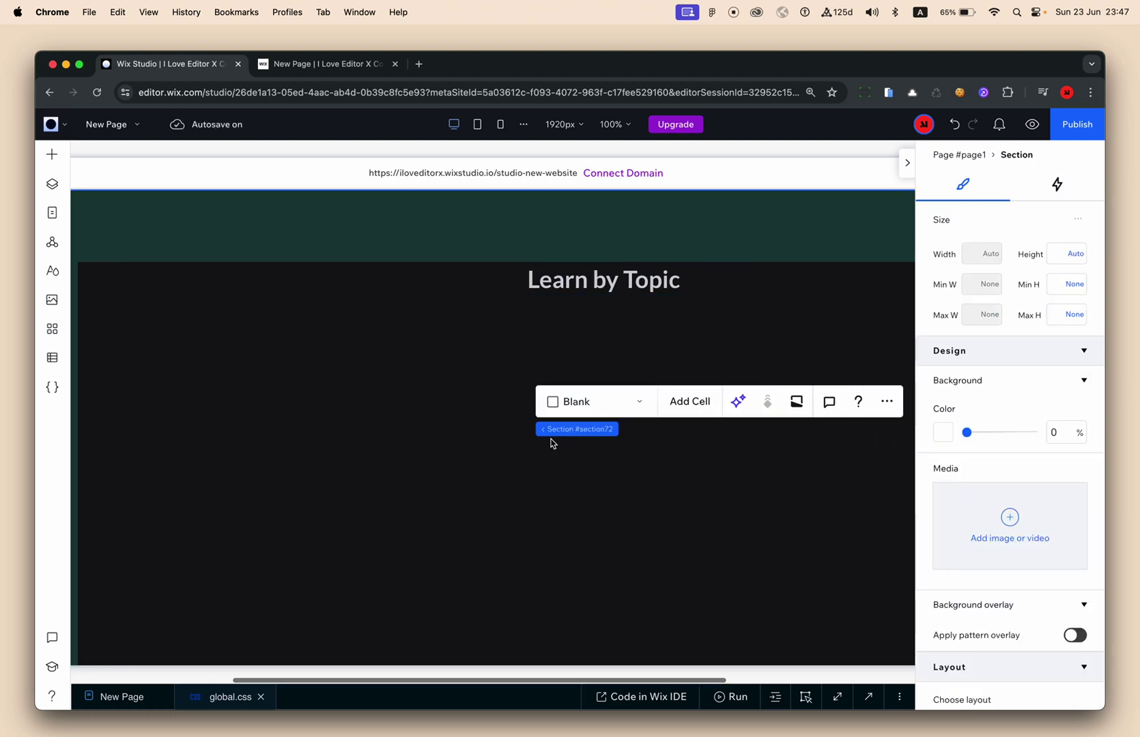
left_click(52, 156)
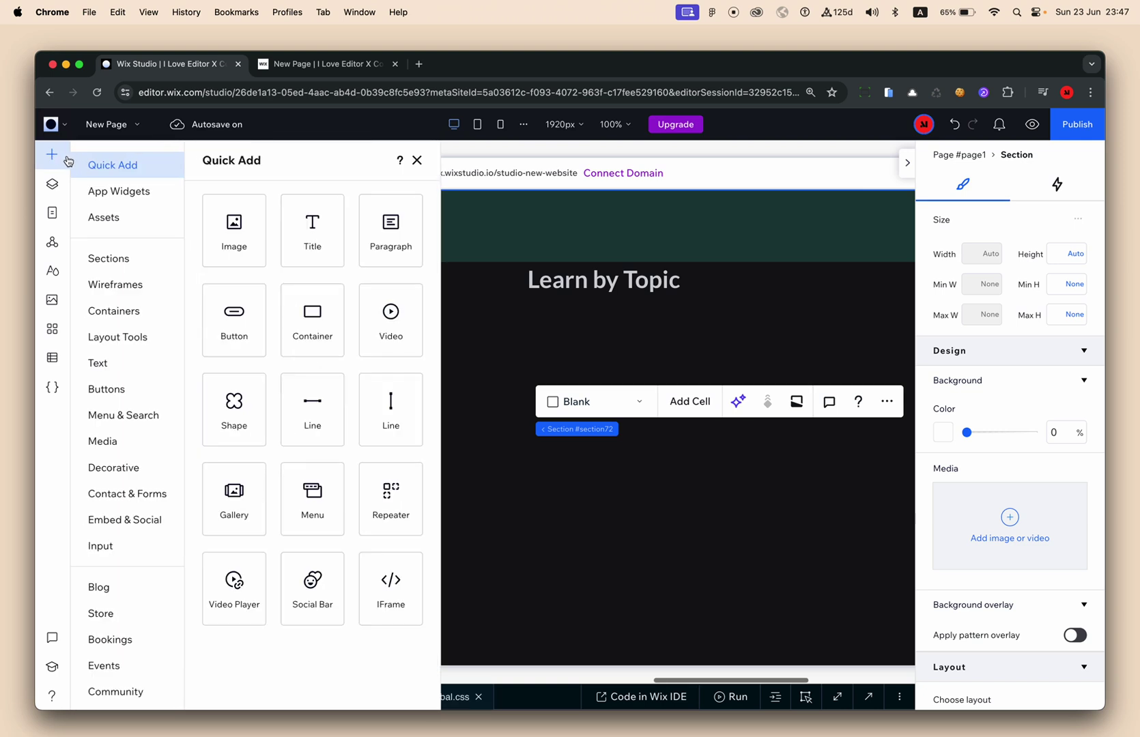
left_click_drag(405, 465, 626, 382)
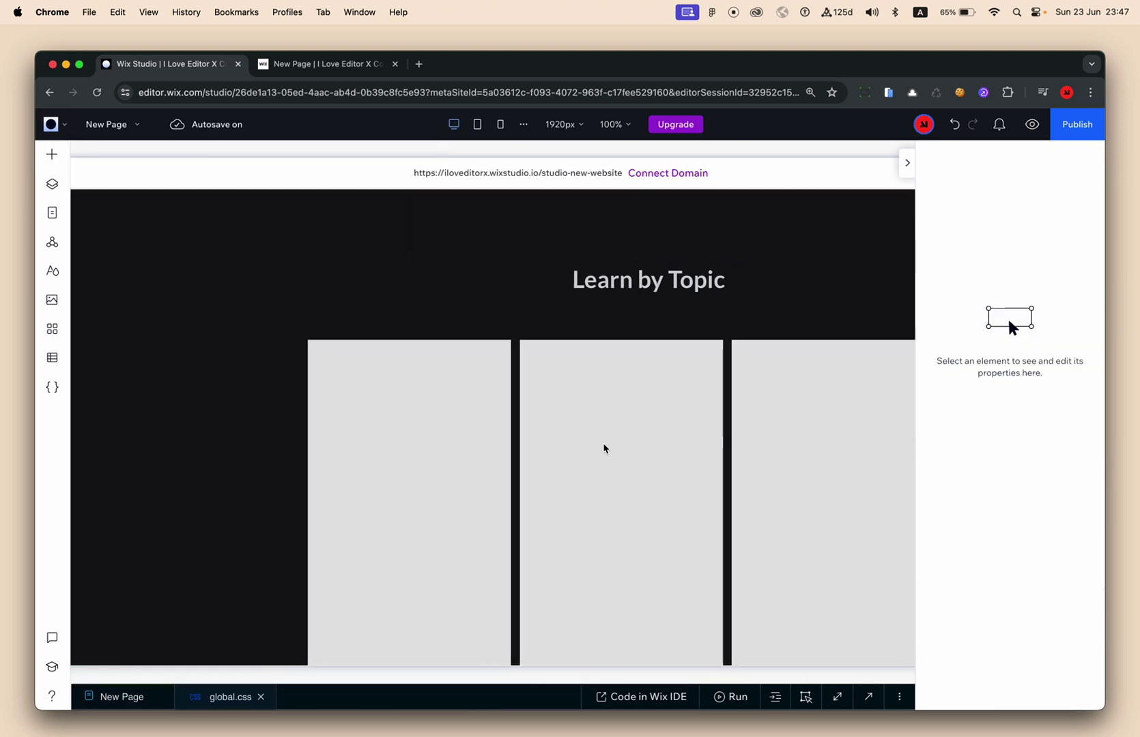
Shorten the repeater items to a height of about 125 px
left_click(580, 564)
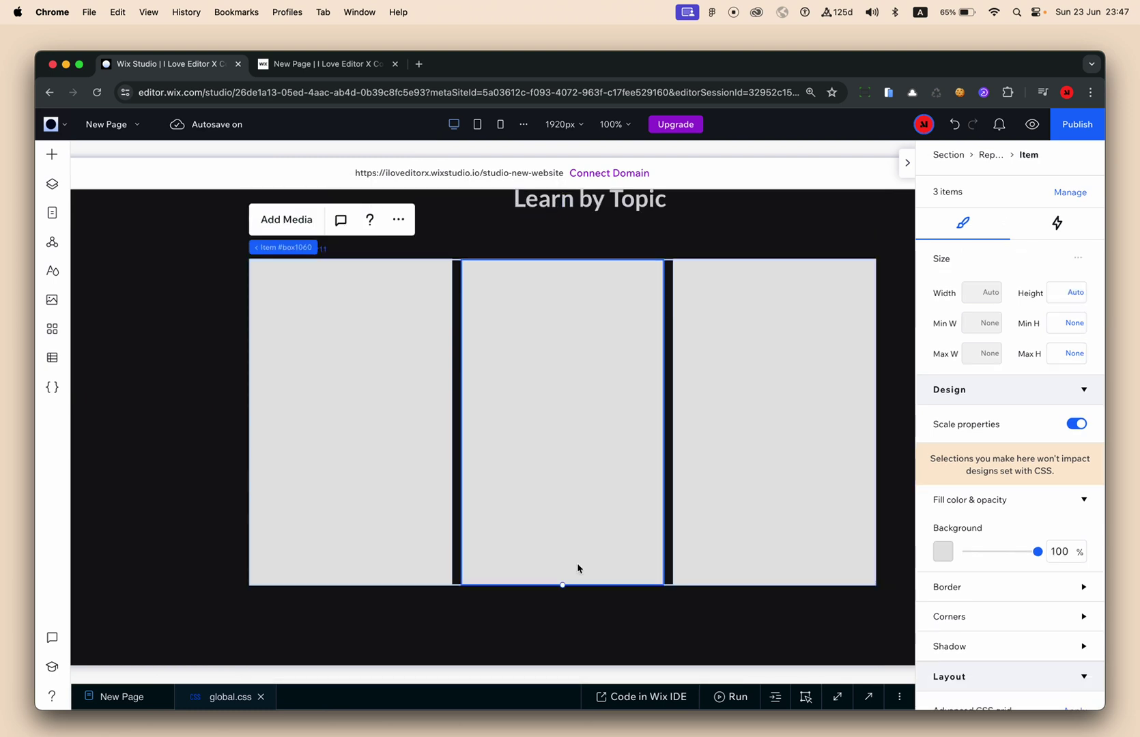
left_click_drag(564, 584, 585, 351)
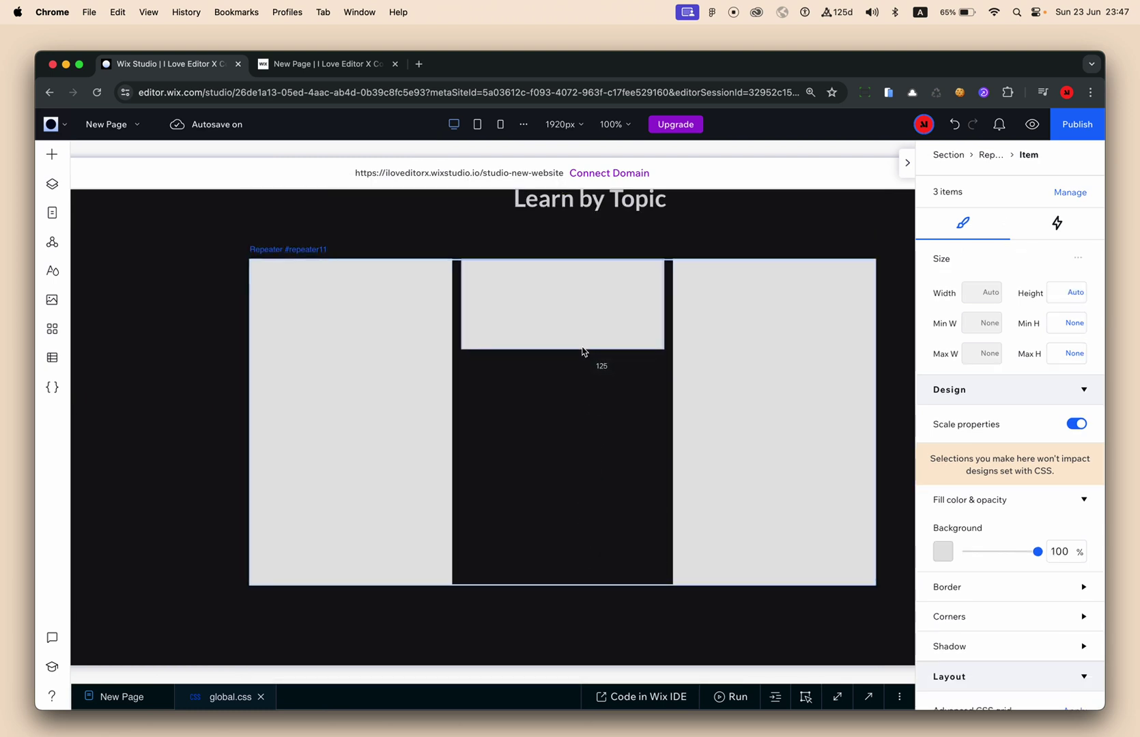
left_click(584, 461)
scroll(583, 461, "up", 2)
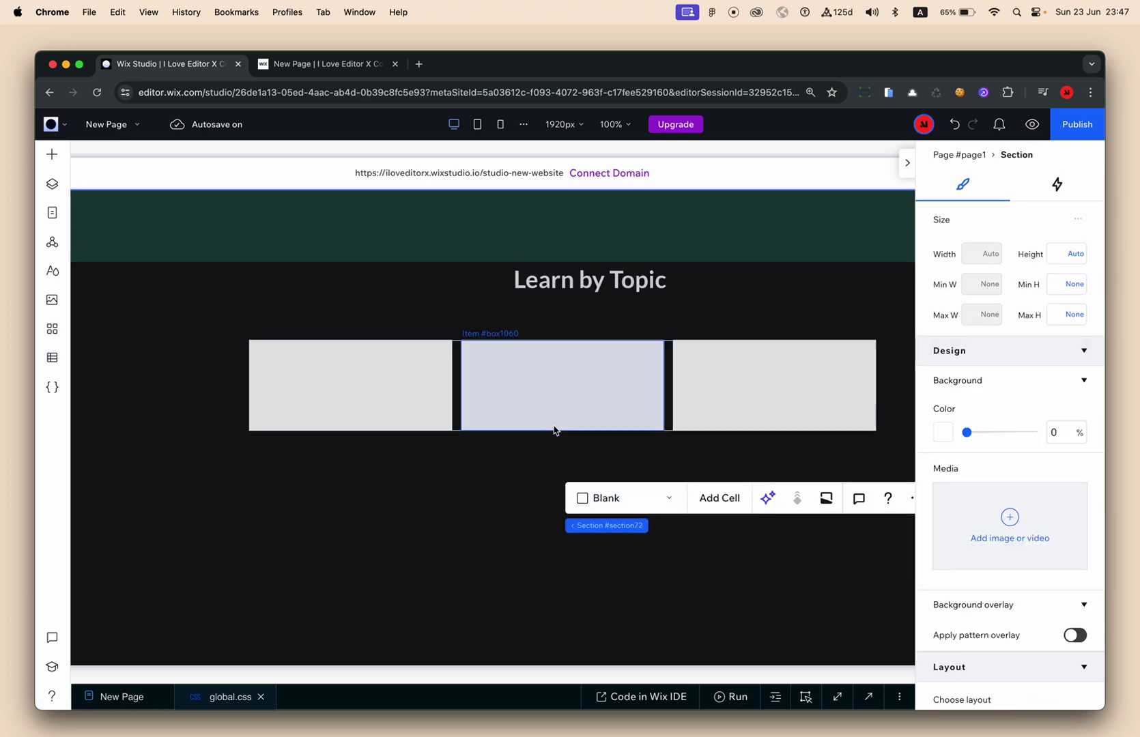
Delete two of the three repeater items so that a single item is left
left_click(597, 408)
key("Delete")
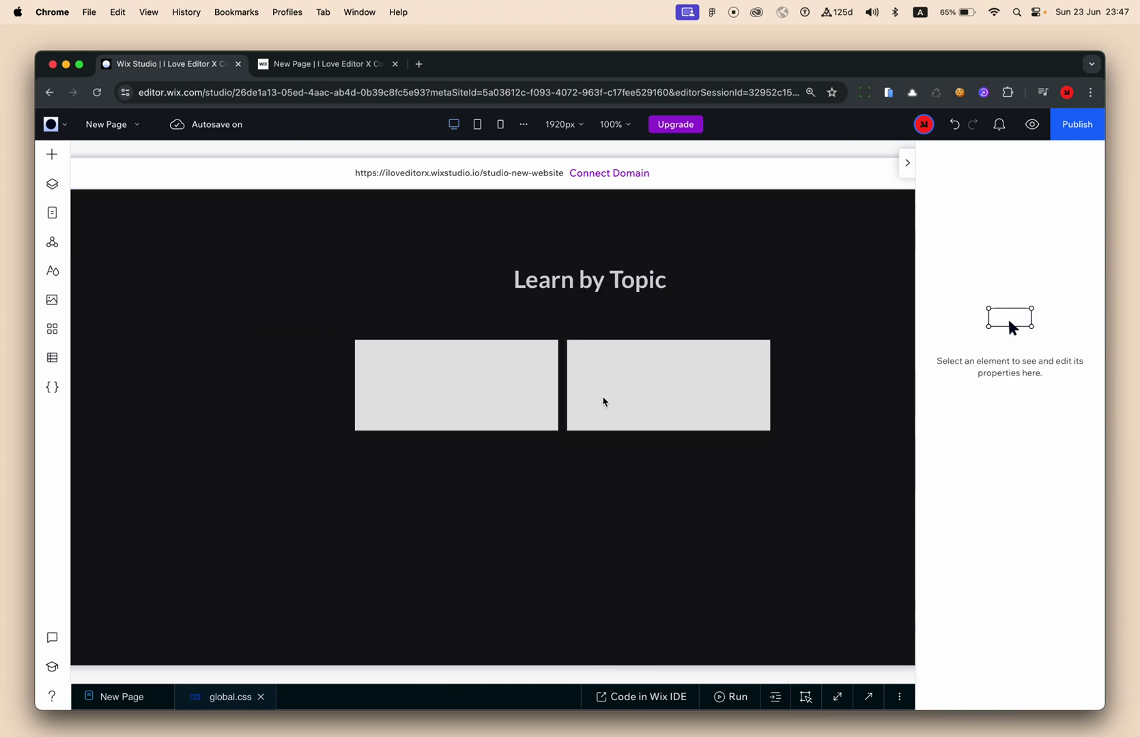
left_click(604, 402)
key("Delete")
left_click(720, 387)
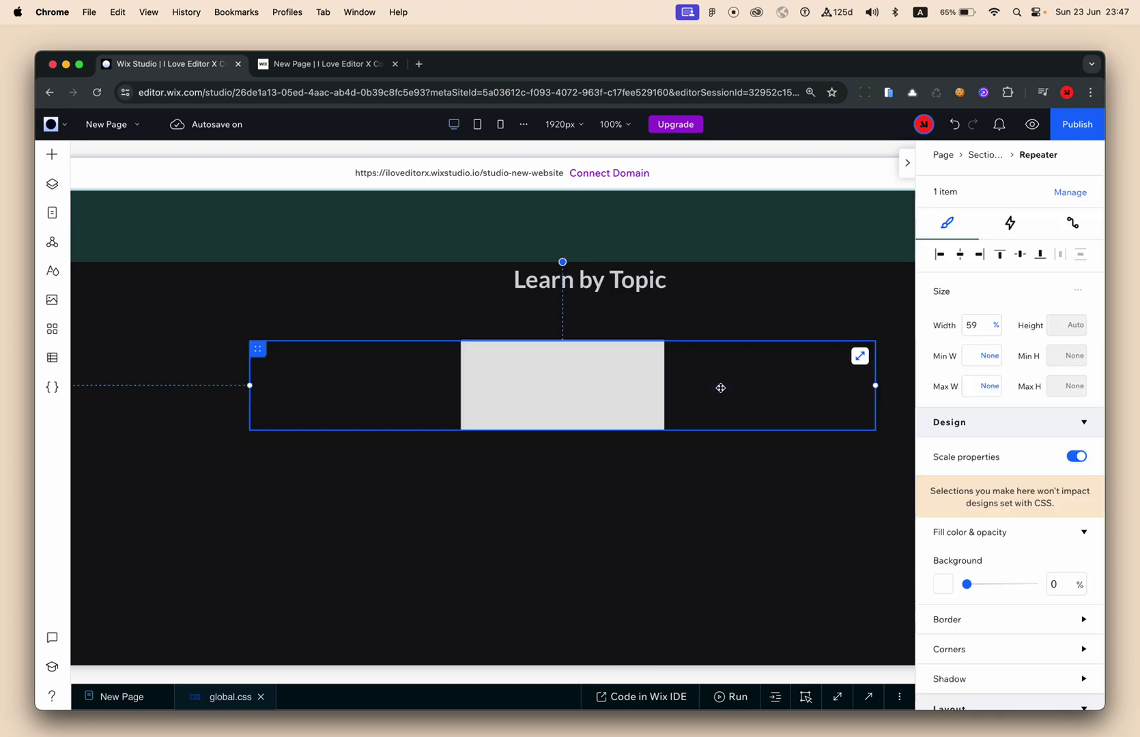
scroll(650, 463, "down", 1)
scroll(650, 463, "up", 1)
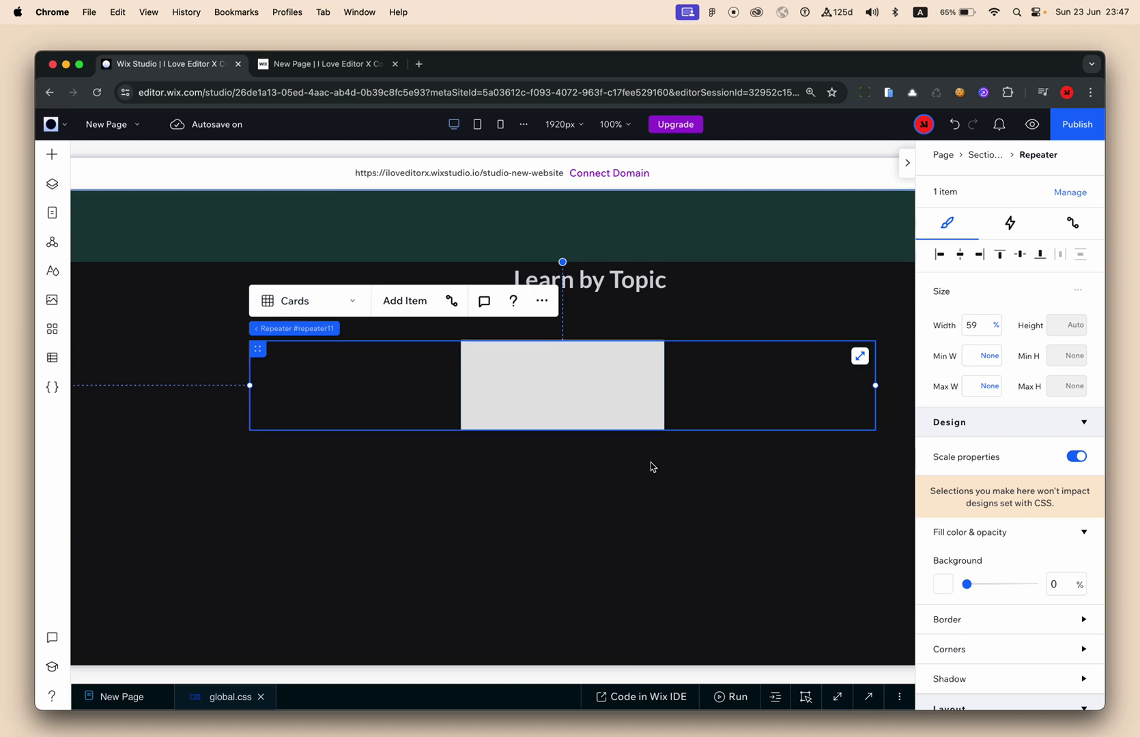
left_click(650, 462)
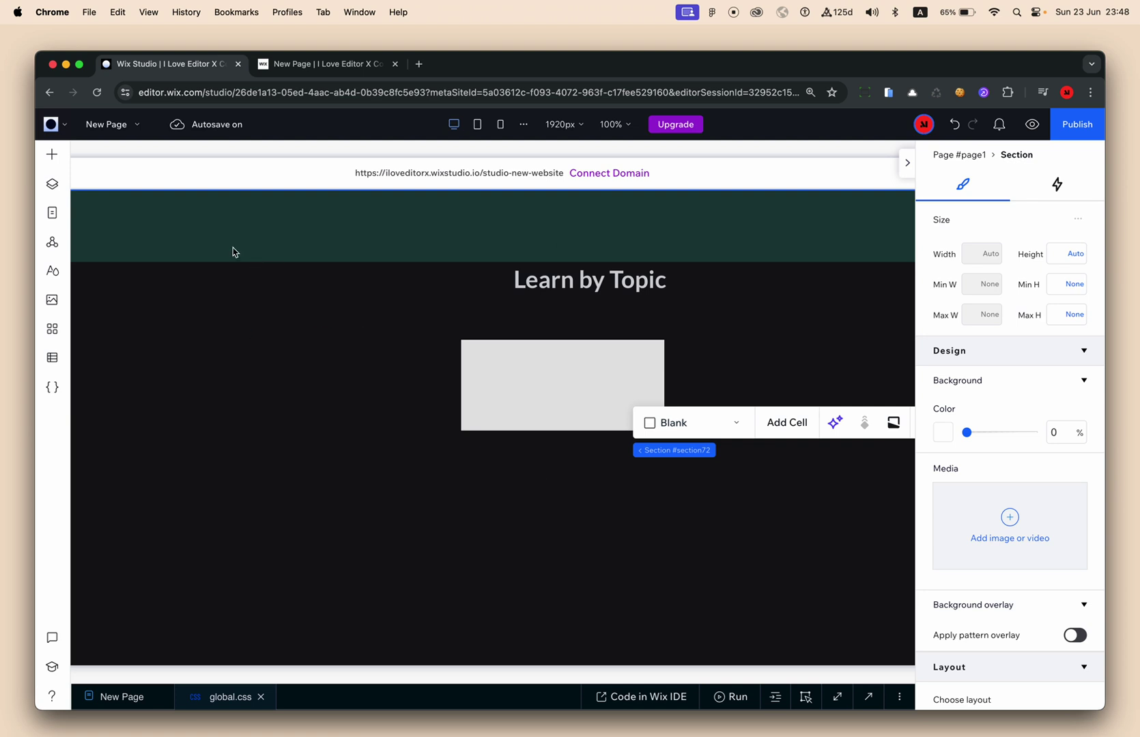
Add the black Start Now styled button to the section and place it just below the repeater item
scroll(321, 354, "down", 5)
scroll(320, 354, "down", 3)
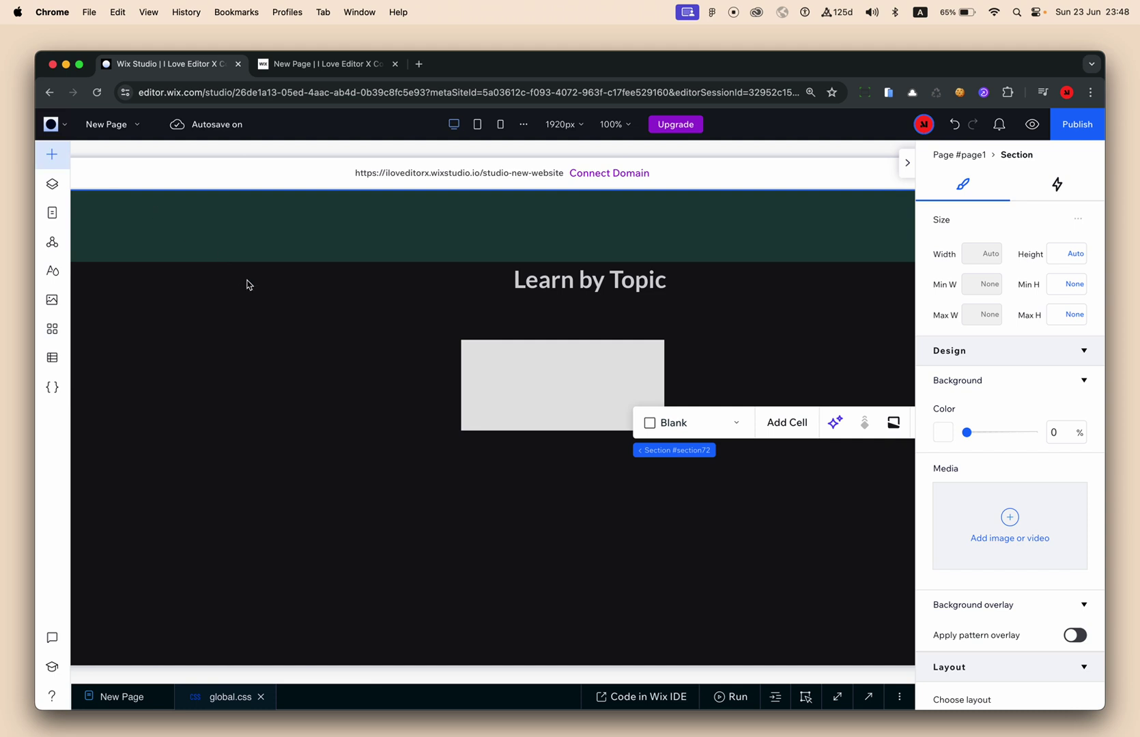
key("a")
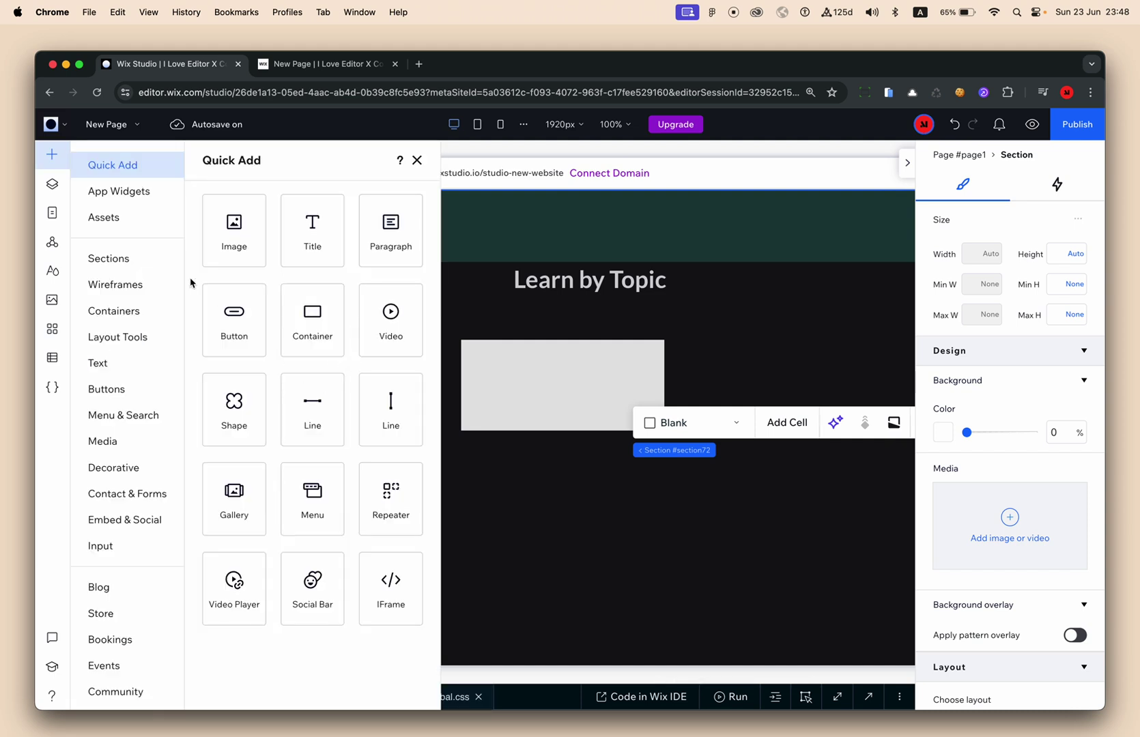
left_click(126, 389)
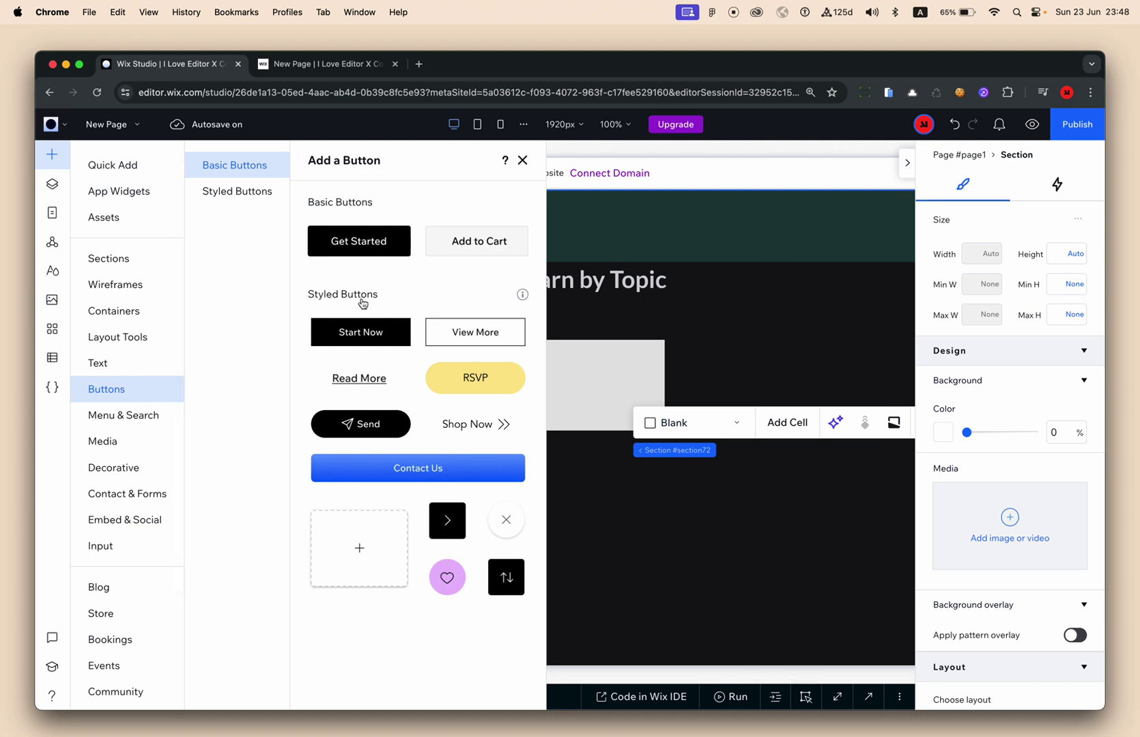
left_click_drag(377, 319, 703, 492)
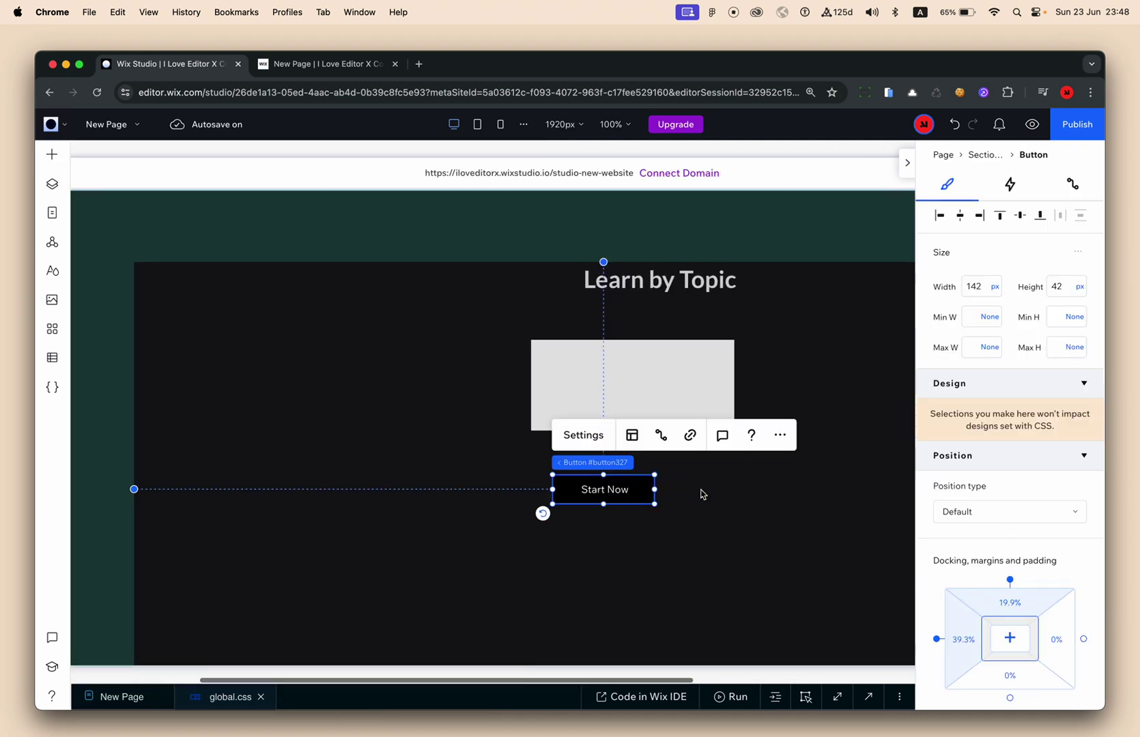
left_click_drag(628, 490, 651, 476)
Change the button's text to "{topic_label}" and move the button into the centre of the repeater item
left_click(624, 423)
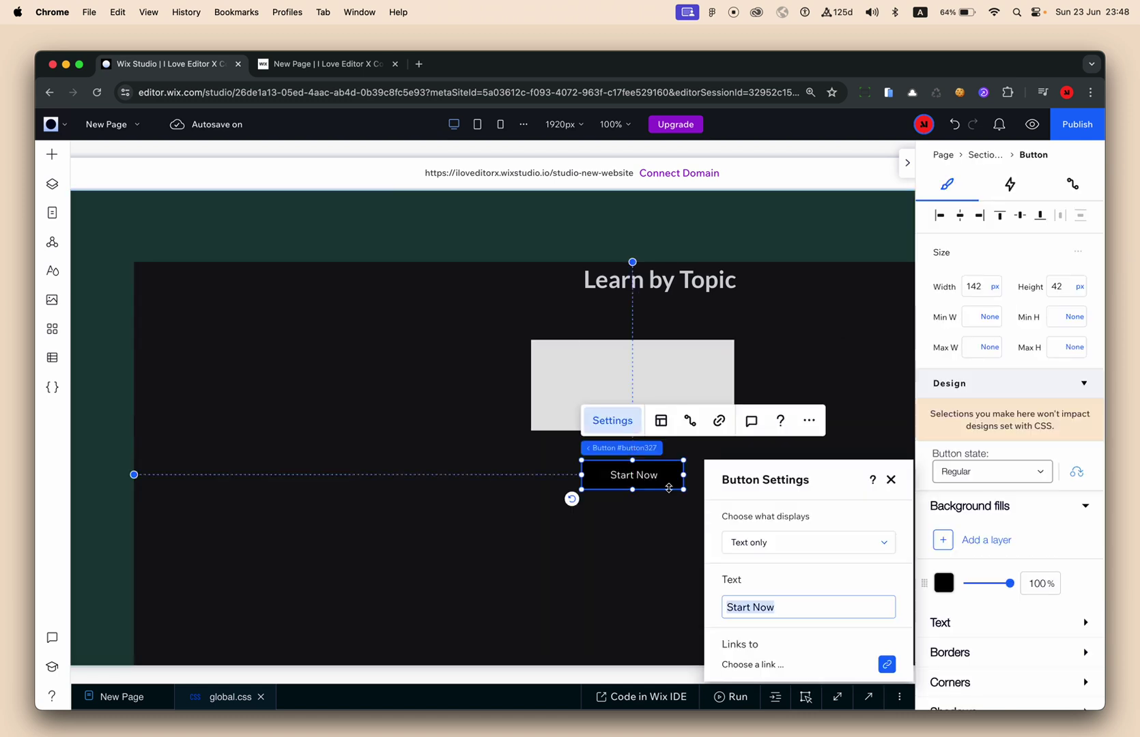
type("{}")
key("Left")
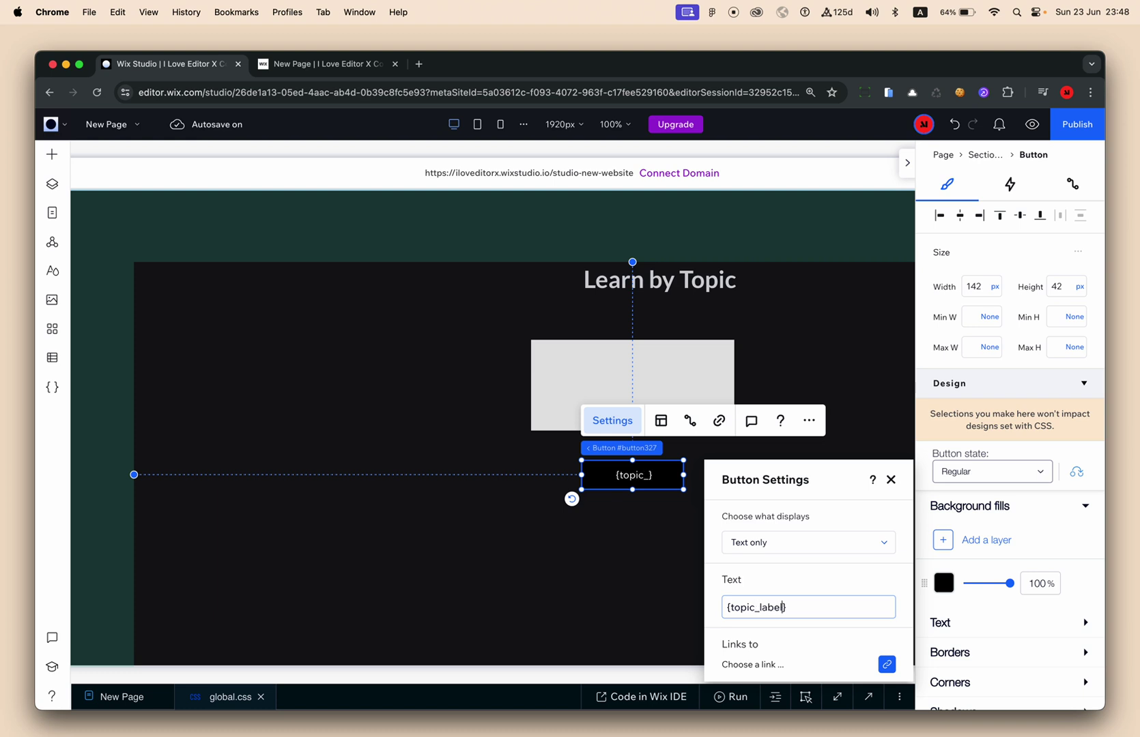
type("label")
left_click_drag(642, 470, 637, 418)
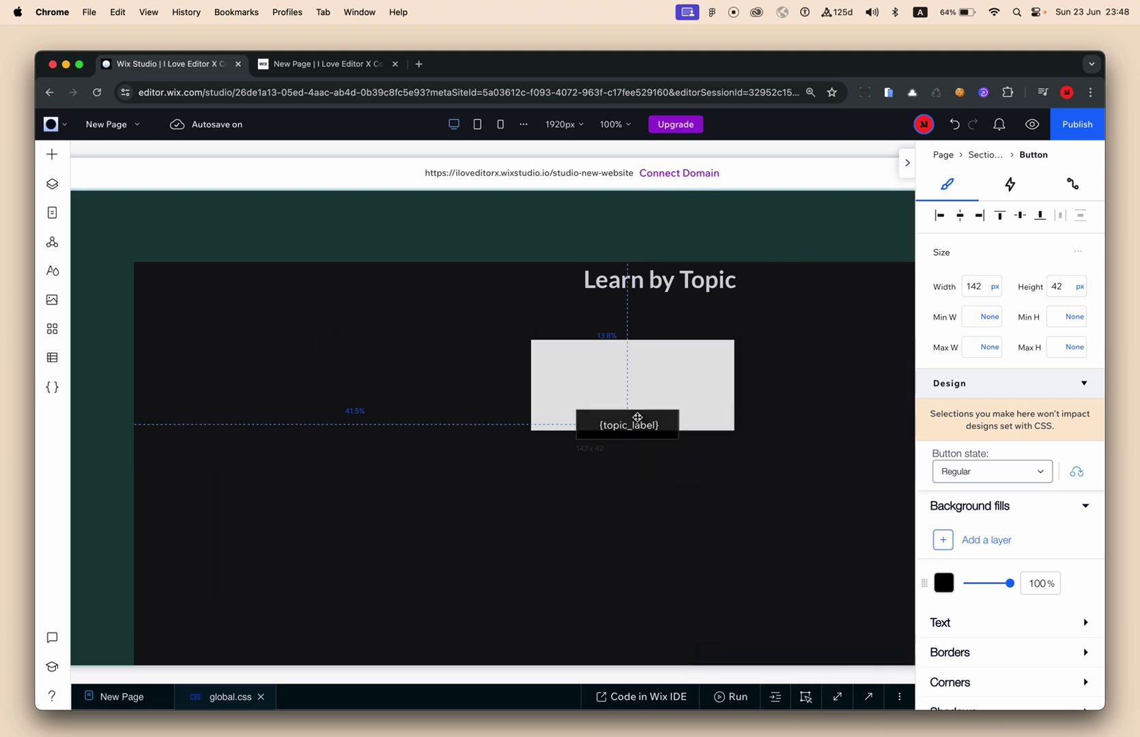
Duplicate the repeater item containing the {topic_label} button, and undo the duplication
left_click(713, 413)
key("super+d")
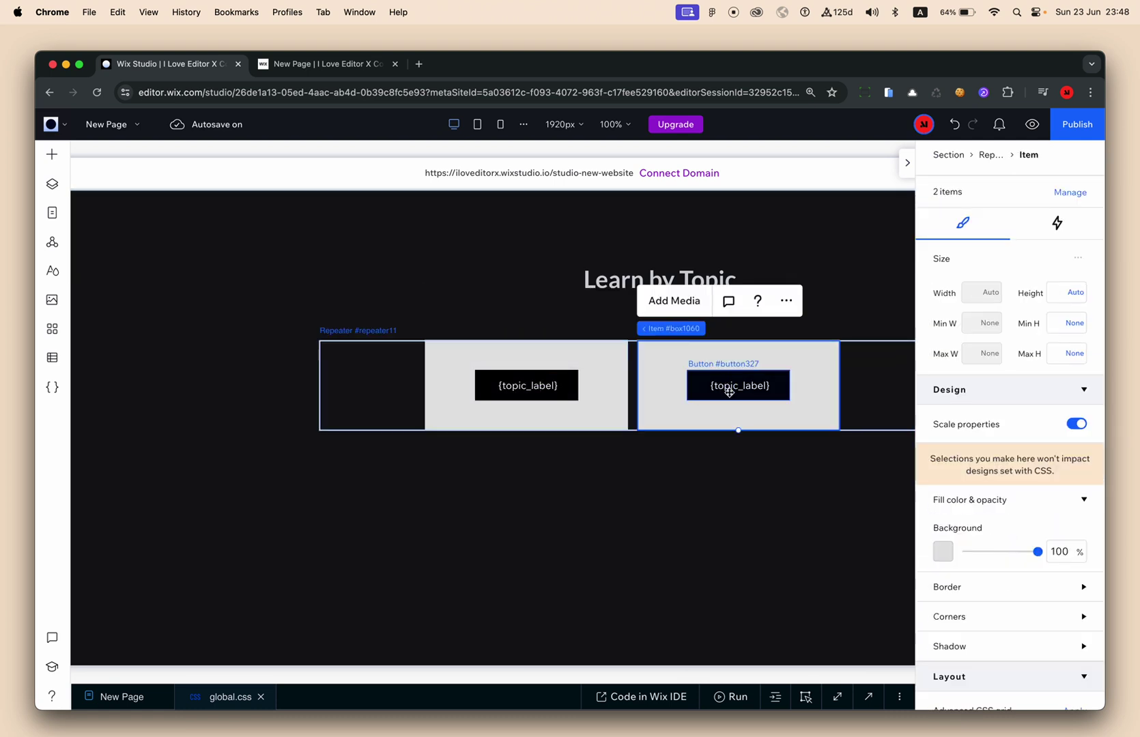
key("super+z")
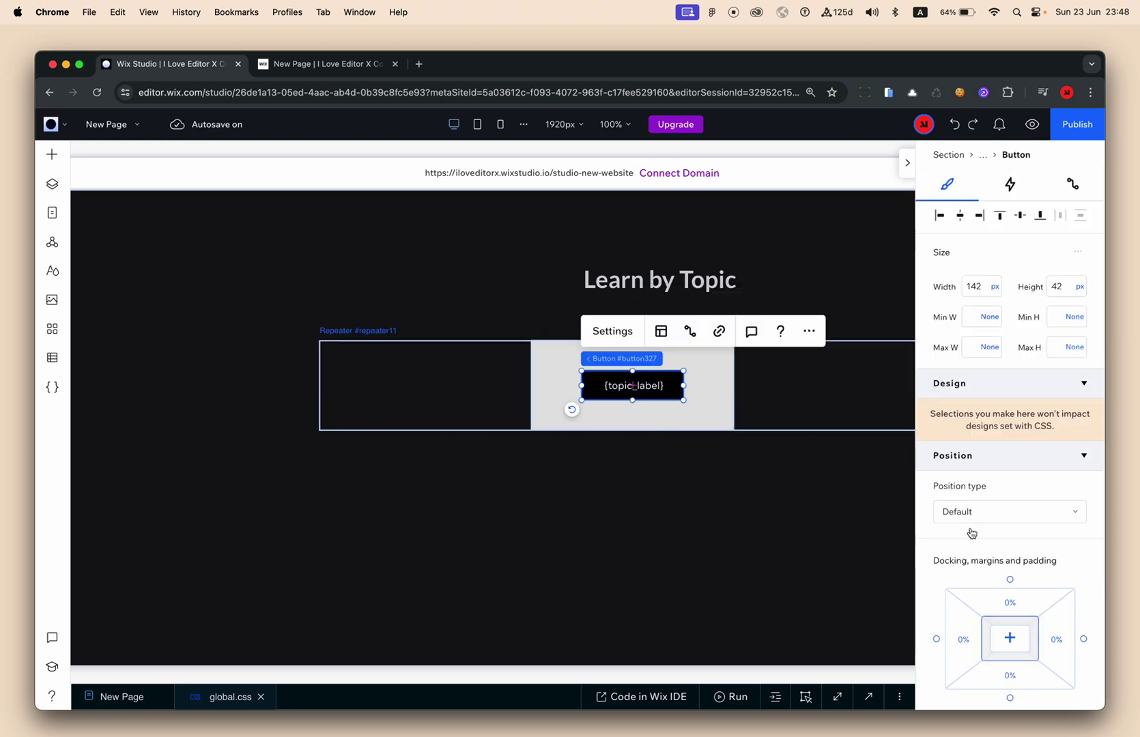
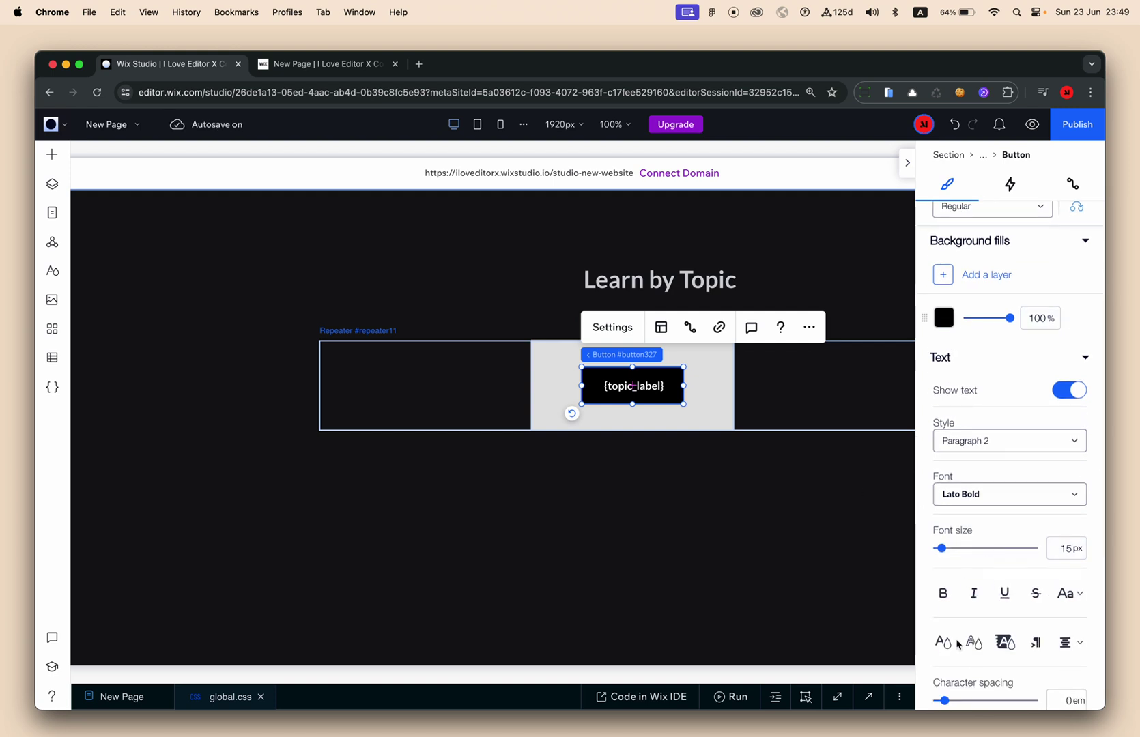
Set the {topic_label} button's text color to the light grey theme color #D2D3D8
left_click(956, 642)
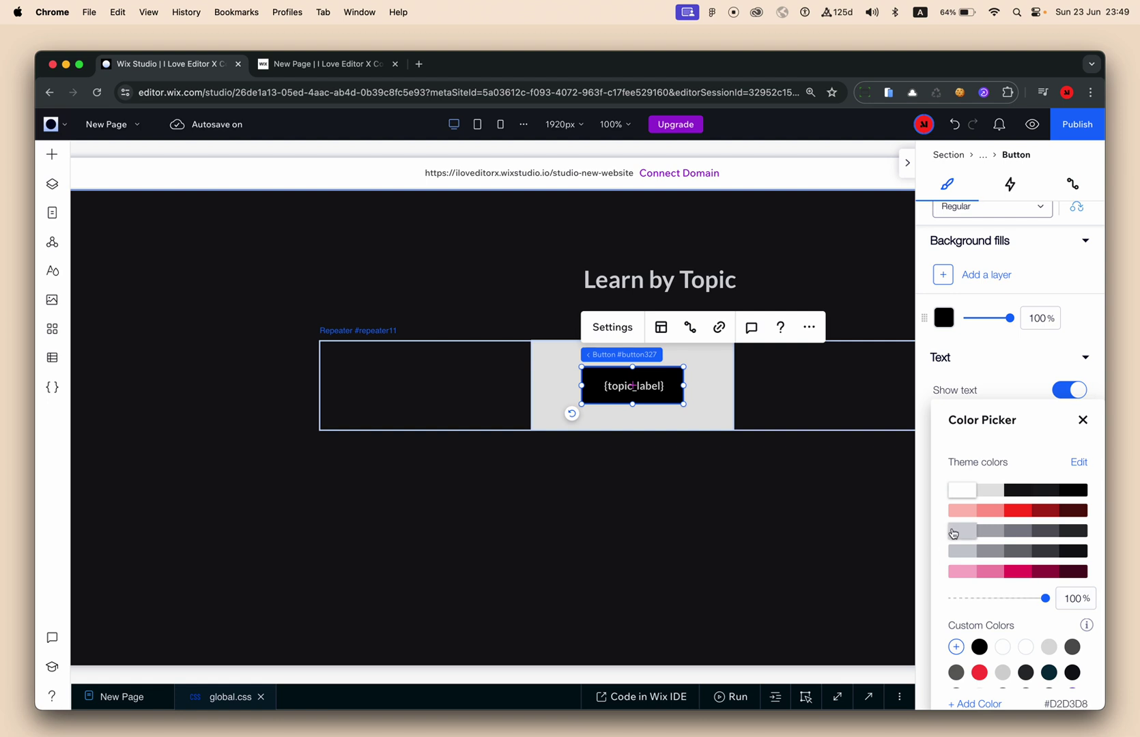
left_click(1083, 418)
scroll(801, 458, "right", 2)
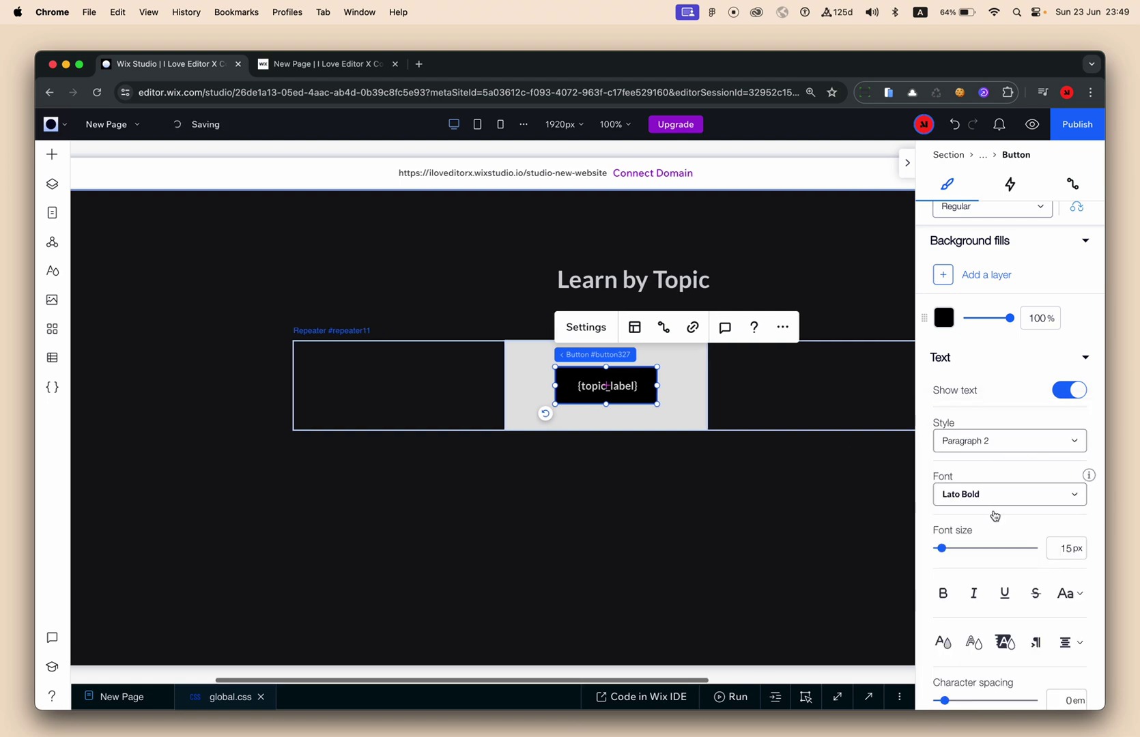
Set the {topic_label} button's background fill to the dark grey theme color #2A2B2E
scroll(1004, 526, "down", 4)
scroll(1018, 531, "up", 5)
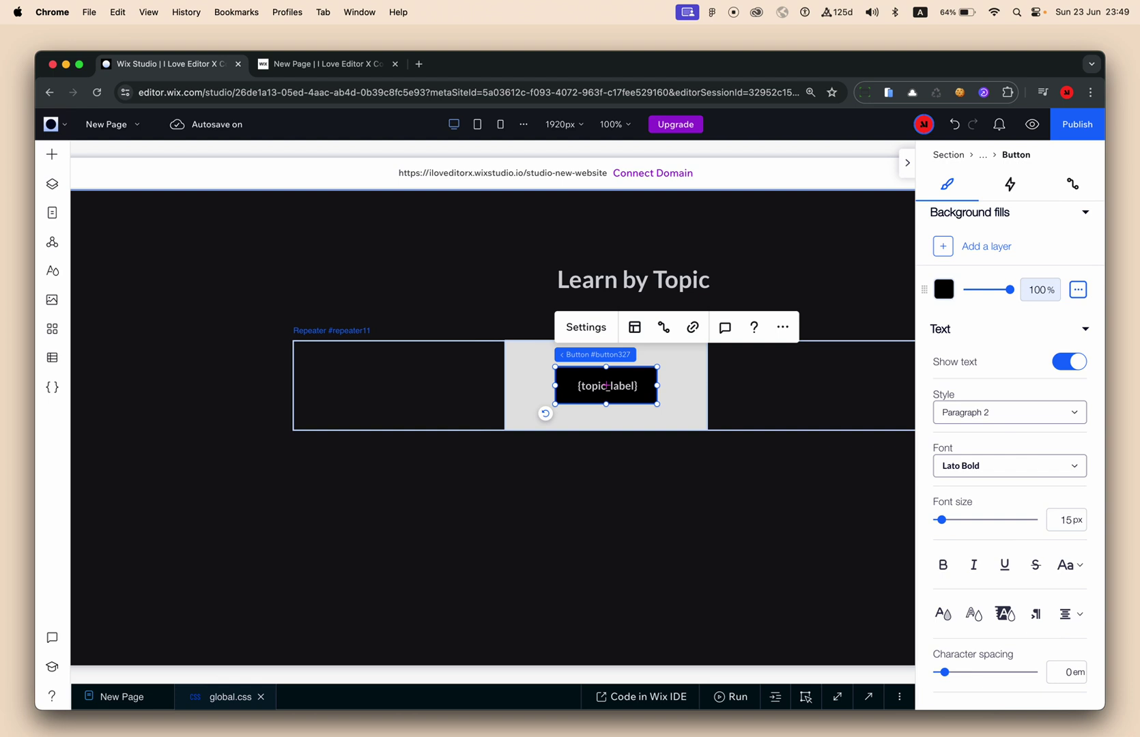
left_click(945, 290)
left_click(1073, 458)
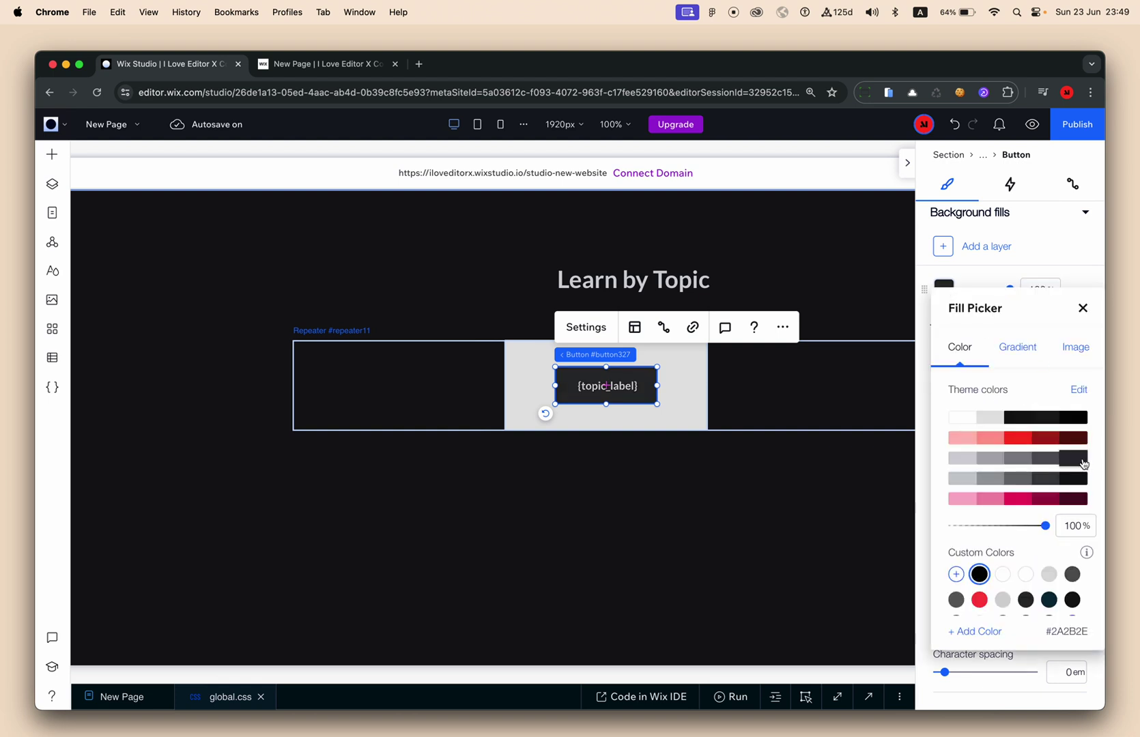
Set the {topic_label} button's corner radius to 12 px on all corners
left_click(1083, 309)
scroll(1004, 492, "down", 5)
left_click(970, 547)
left_click(950, 590)
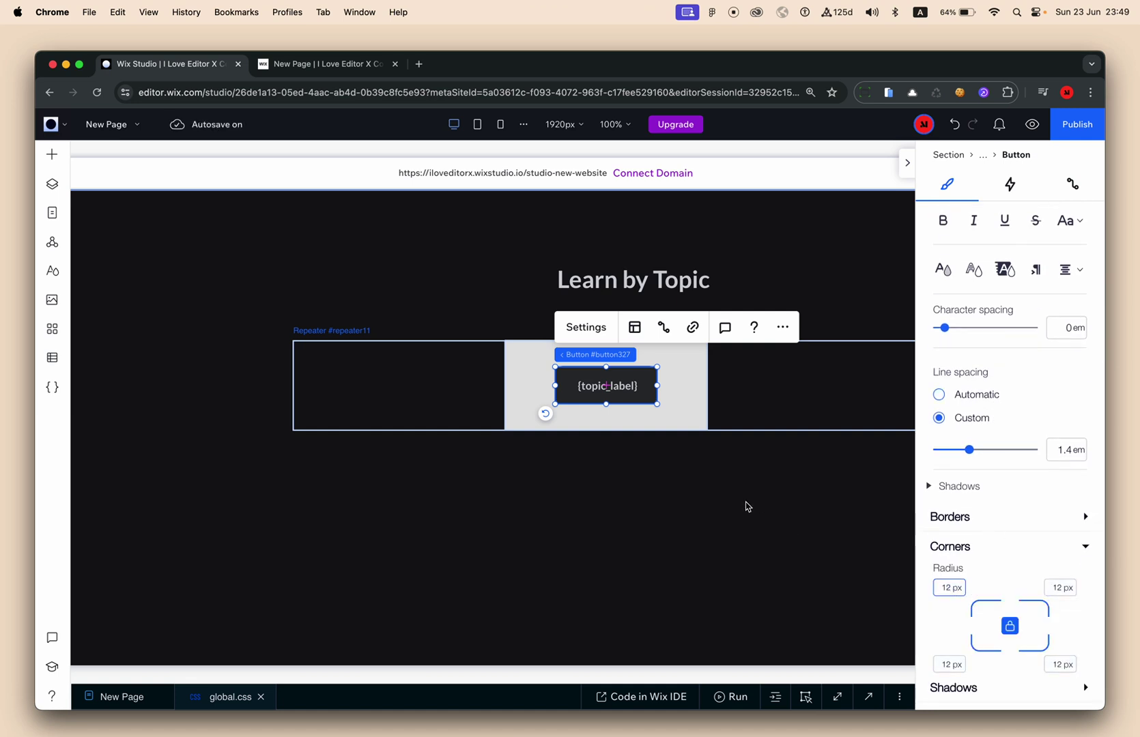
left_click(746, 504)
left_click(652, 401)
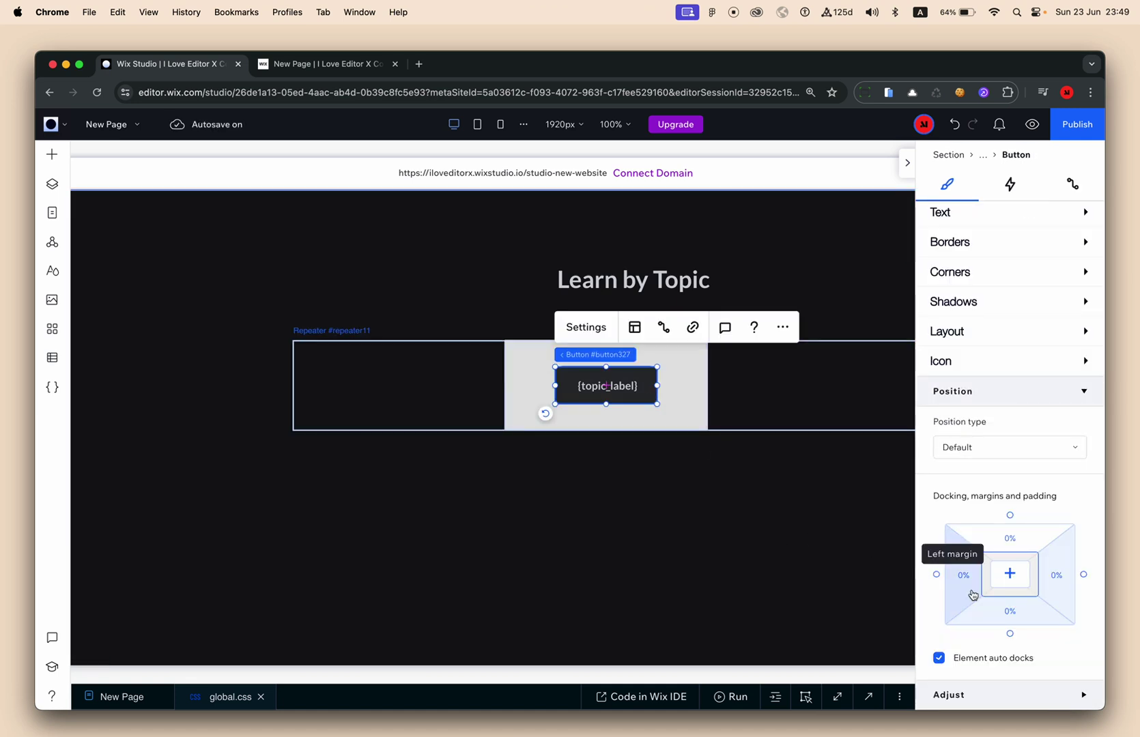
Set the {topic_label} button's hover-state background fill to the near-black theme color #101114
scroll(1018, 478, "up", 5)
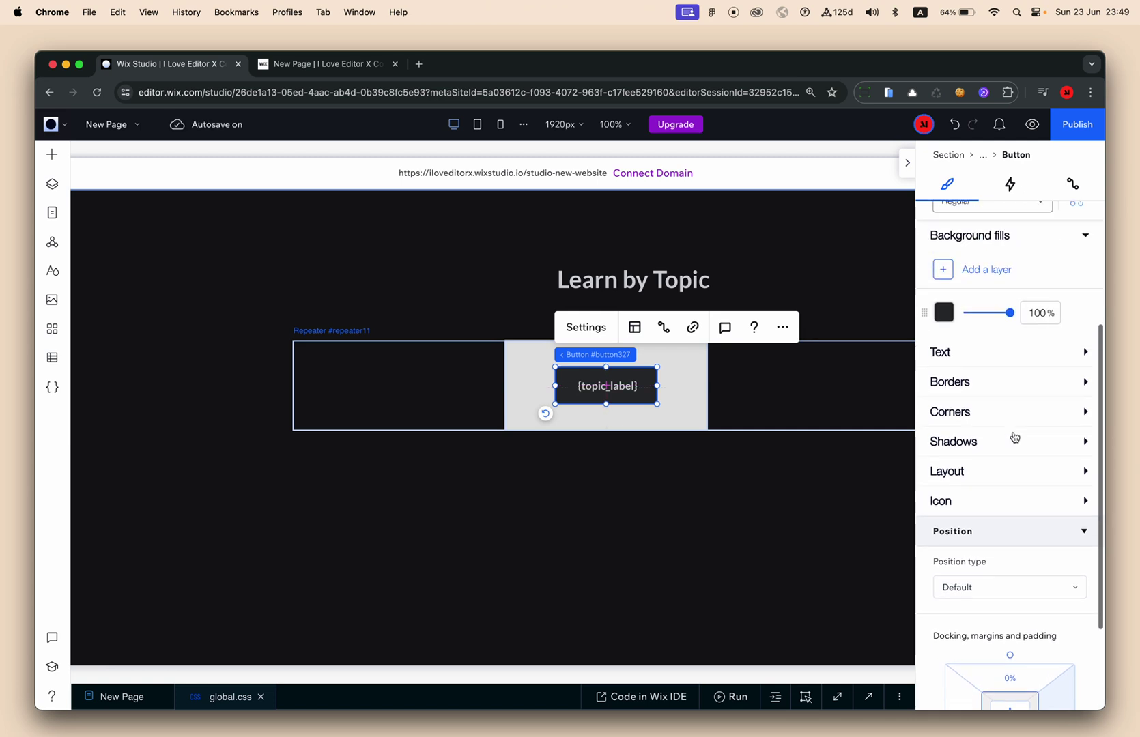
scroll(794, 482, "right", 2)
scroll(794, 481, "right", 1)
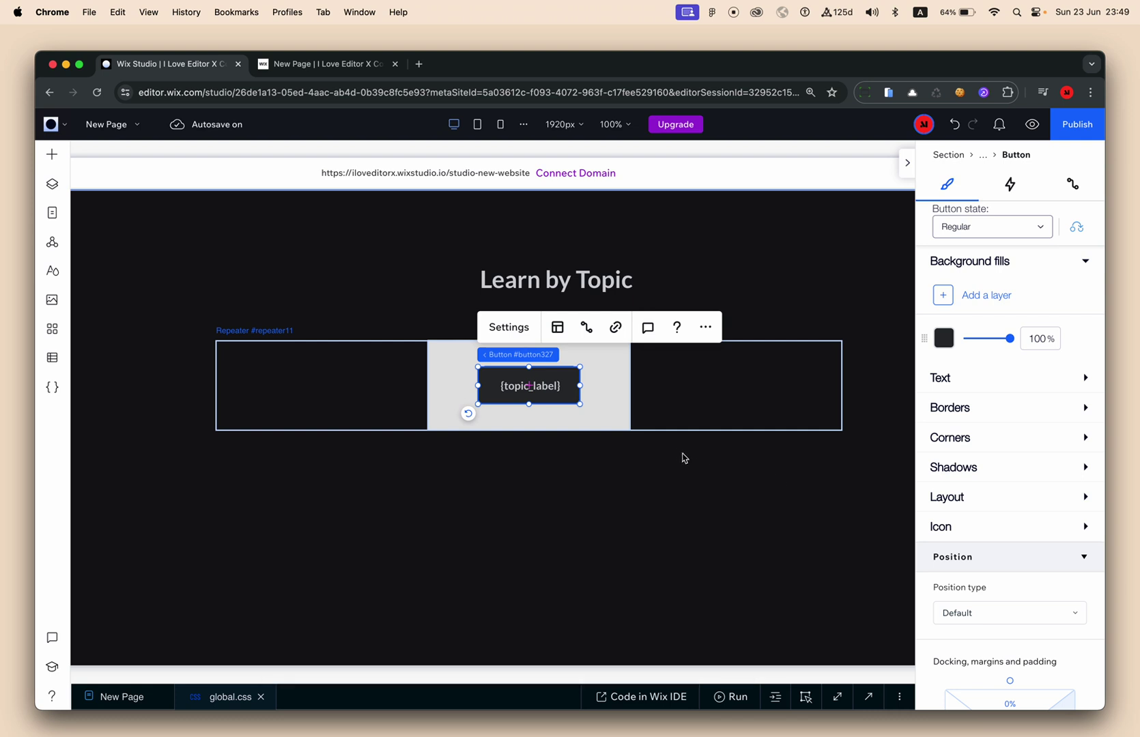
left_click(997, 229)
left_click(993, 252)
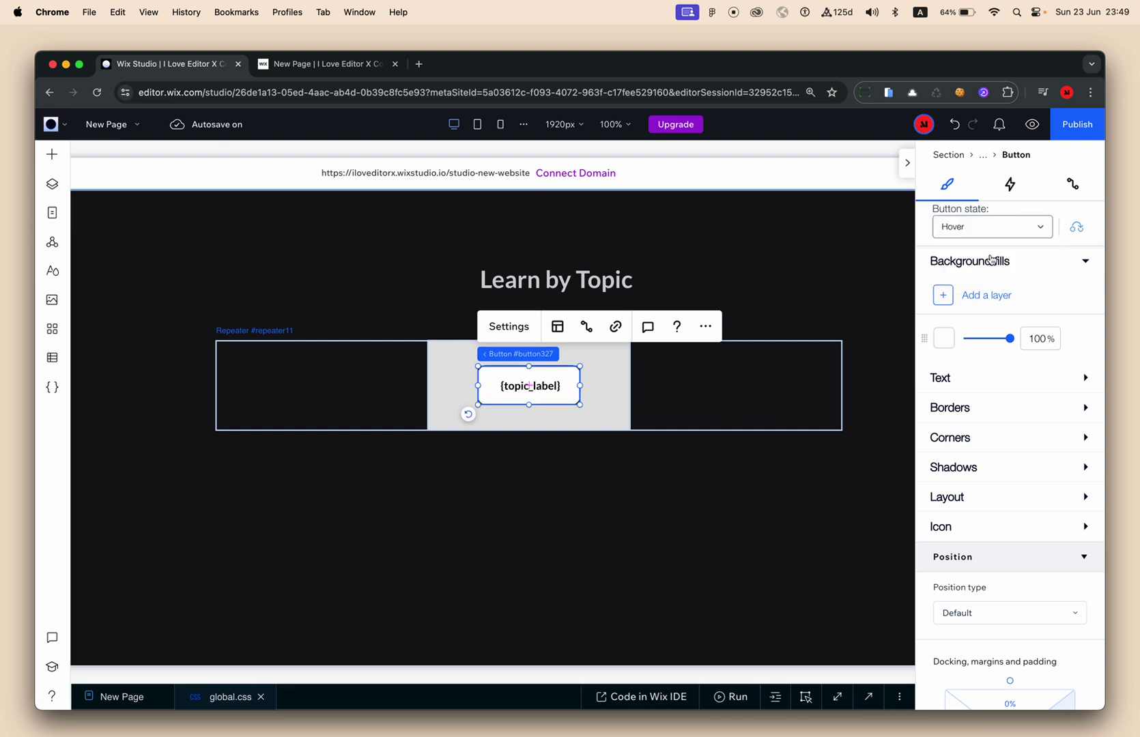
scroll(973, 348, "up", 1)
left_click(944, 355)
left_click(1073, 517)
left_click(1079, 539)
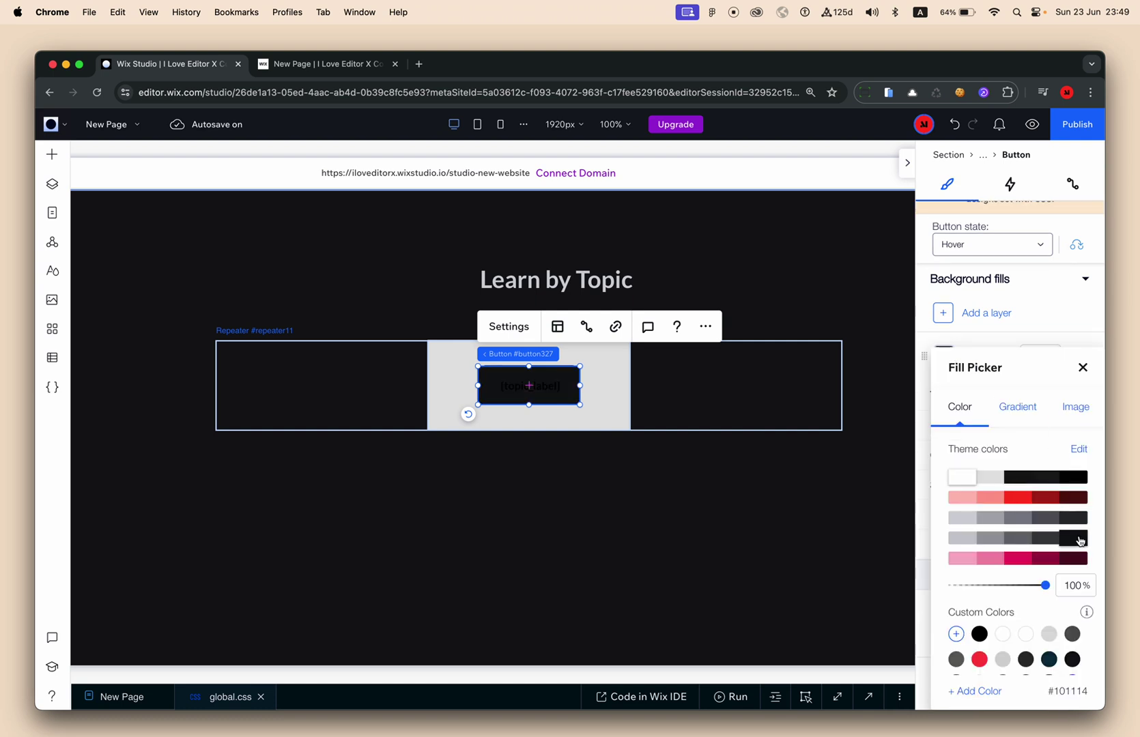
left_click(1084, 368)
Set the {topic_label} button's hover-state text color to the red theme color #FF3521
left_click(945, 408)
scroll(963, 624, "down", 2)
left_click(948, 616)
left_click(1020, 513)
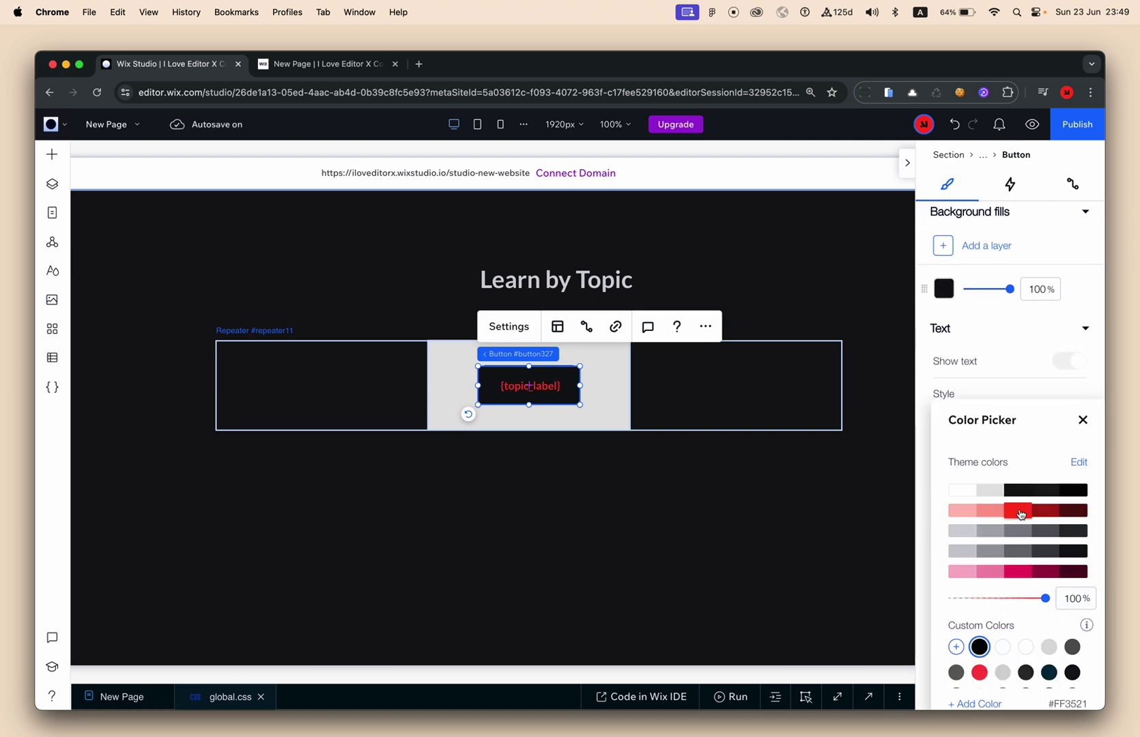
left_click(1083, 420)
scroll(1028, 555, "down", 2)
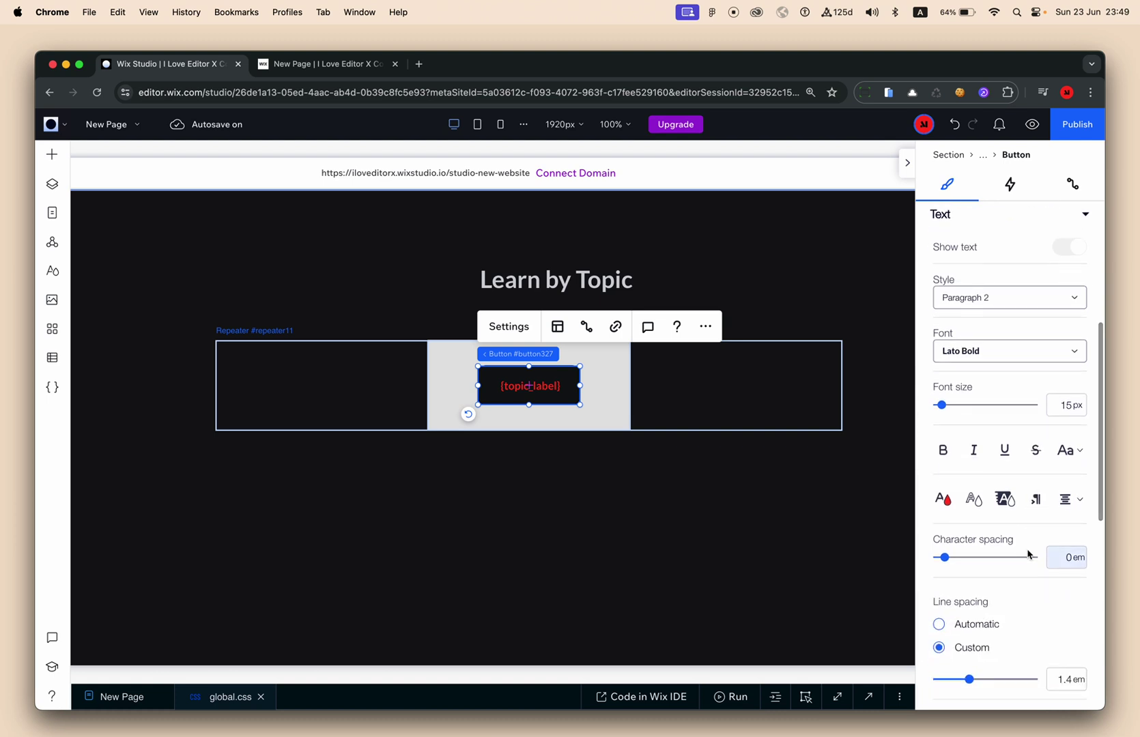
scroll(1029, 555, "up", 4)
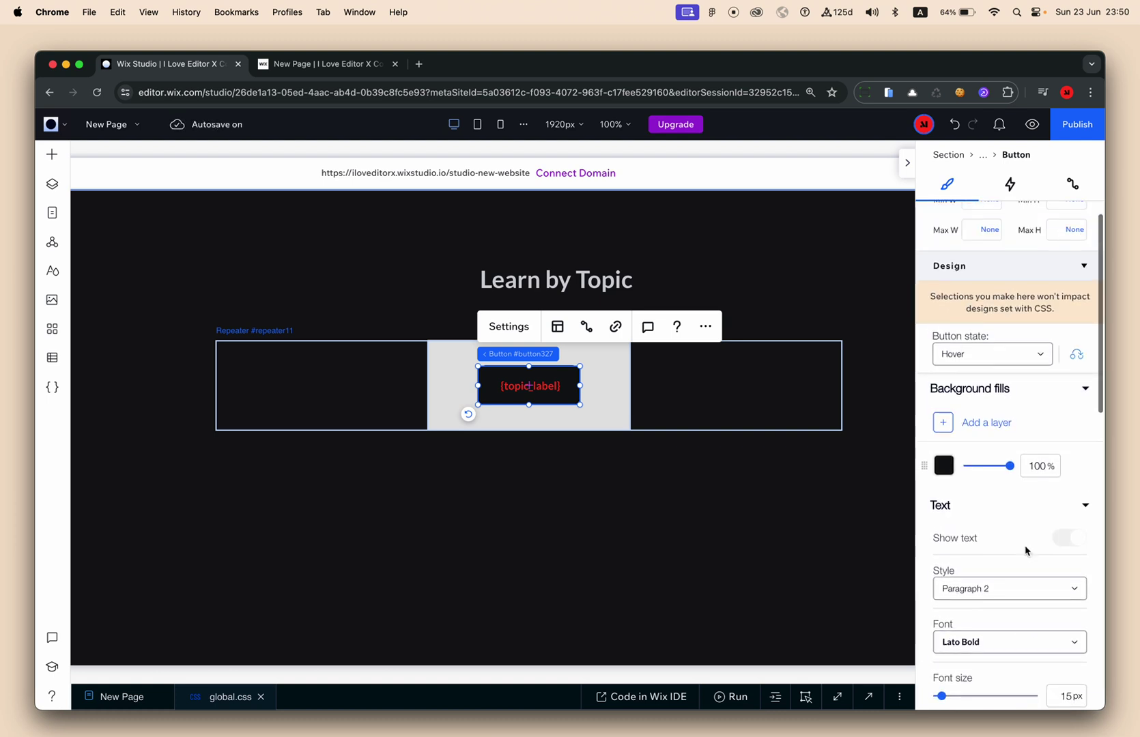
scroll(1007, 508, "down", 2)
scroll(971, 546, "down", 2)
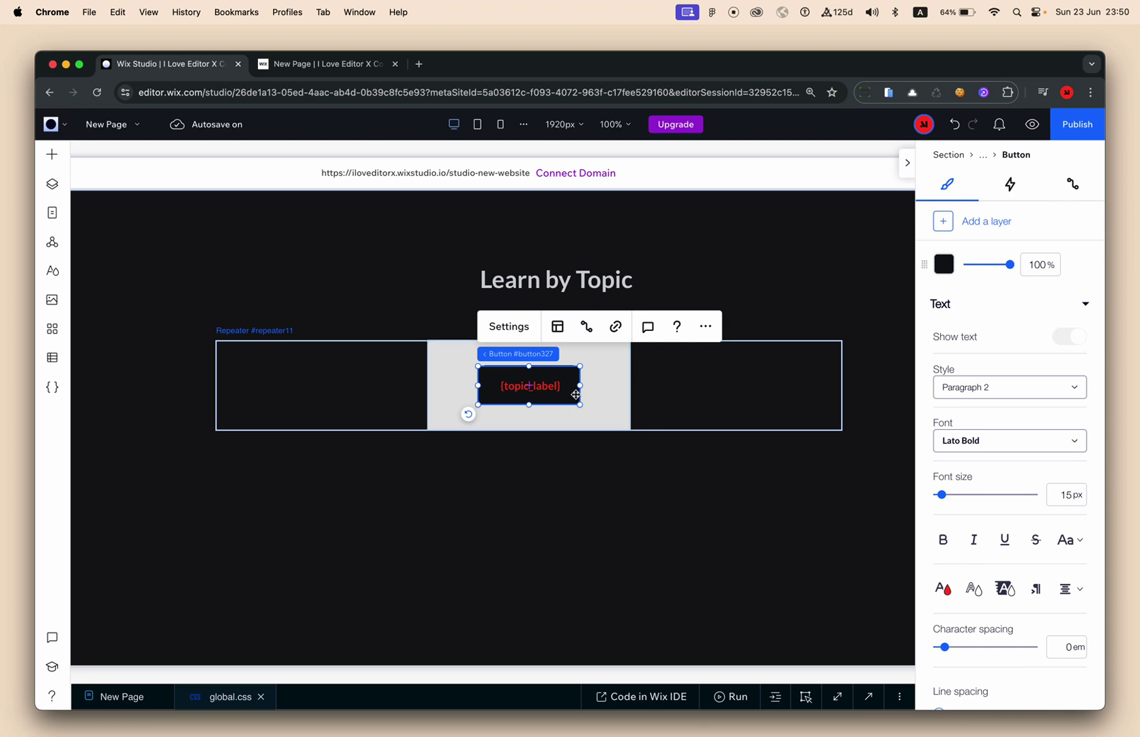
Change the repeater item's grid column and row sizing from min/max to 1 fr each
left_click(605, 407)
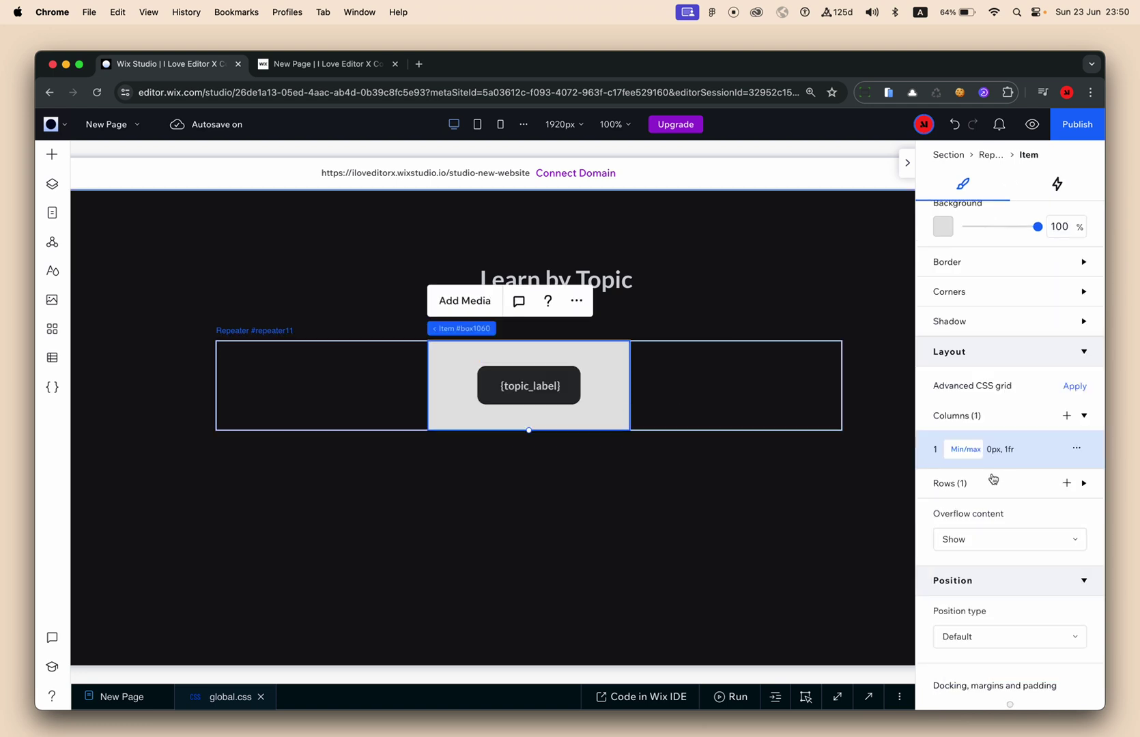
left_click(965, 450)
key("Escape")
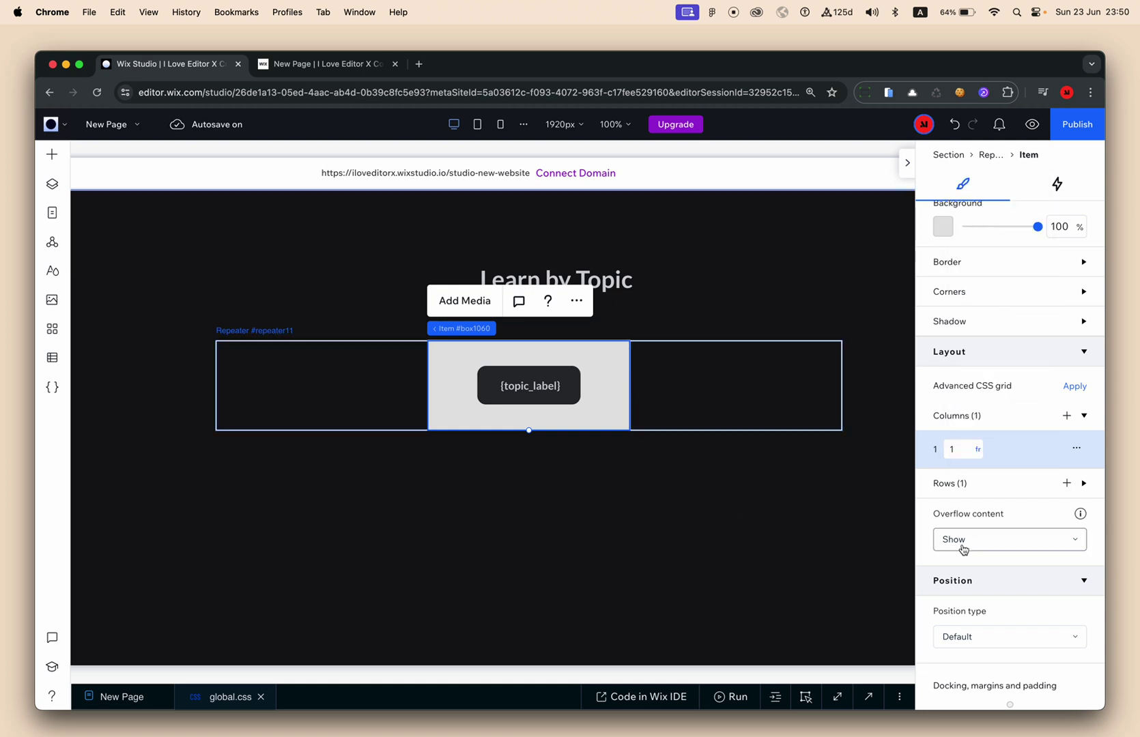
left_click(960, 487)
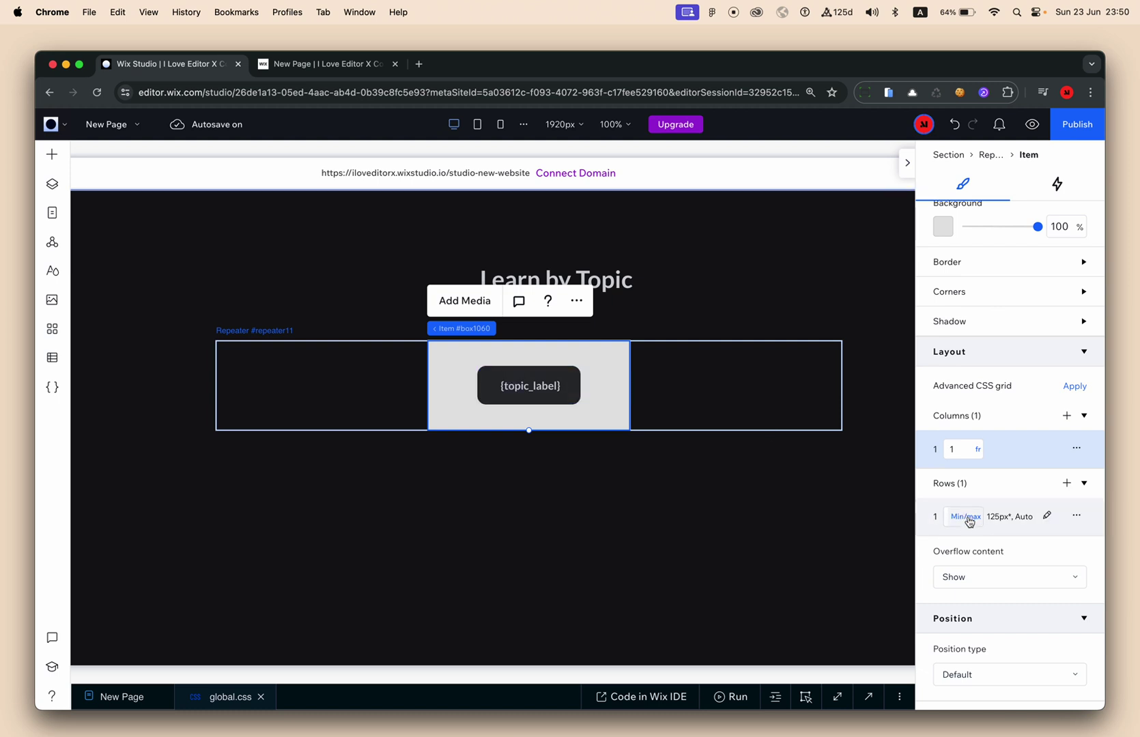
left_click(968, 519)
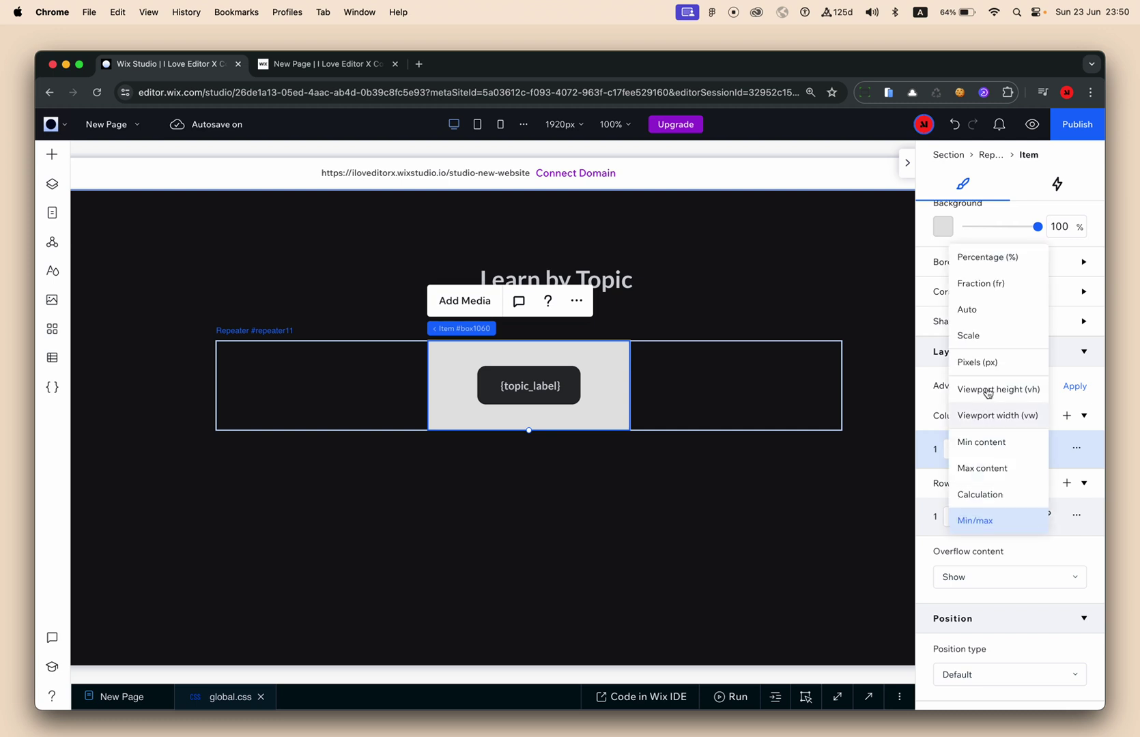
left_click(983, 284)
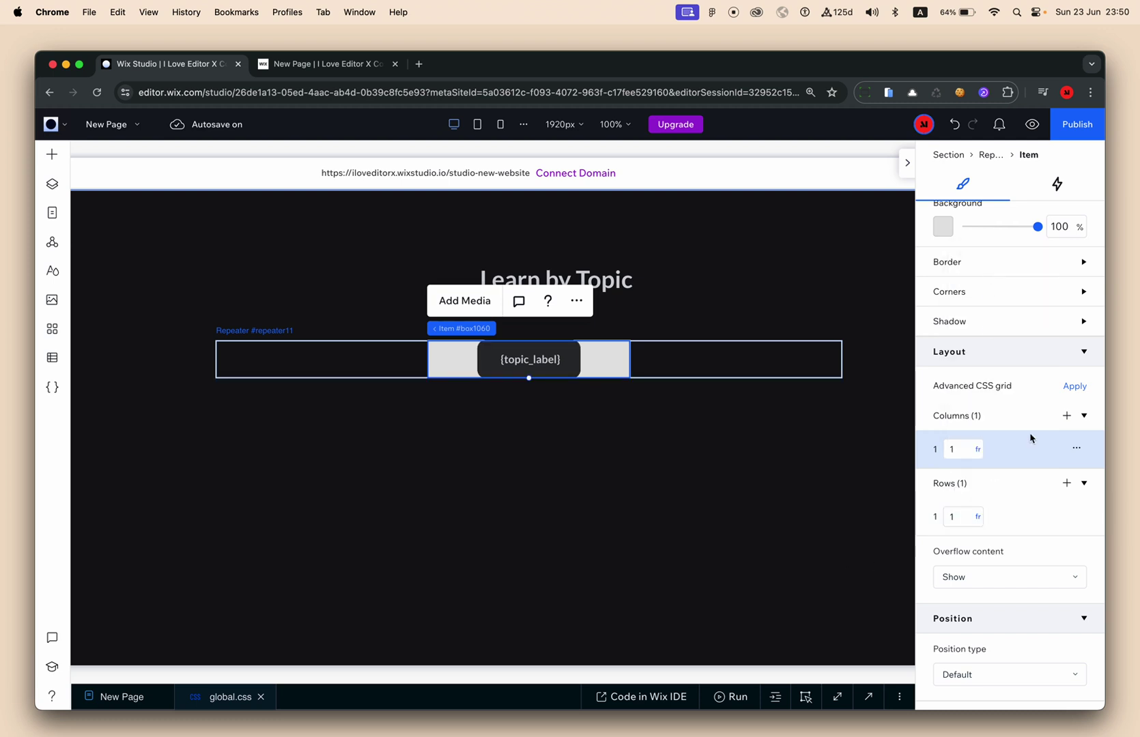
scroll(1029, 440, "up", 5)
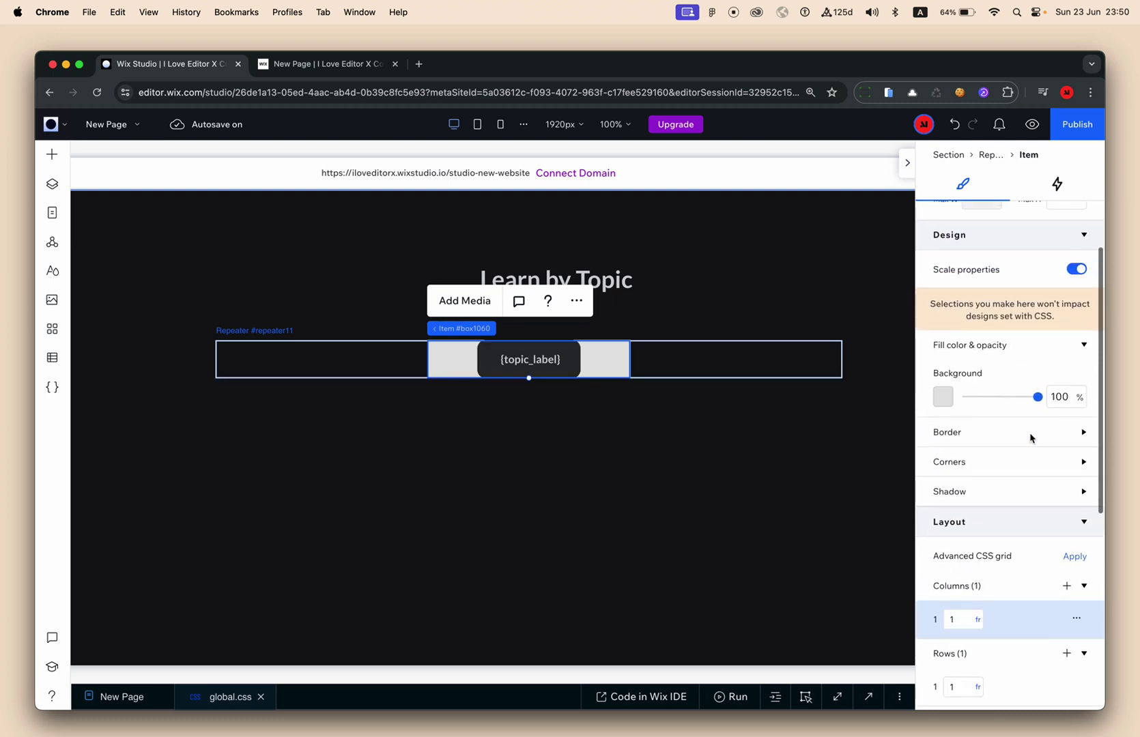
left_click(766, 446)
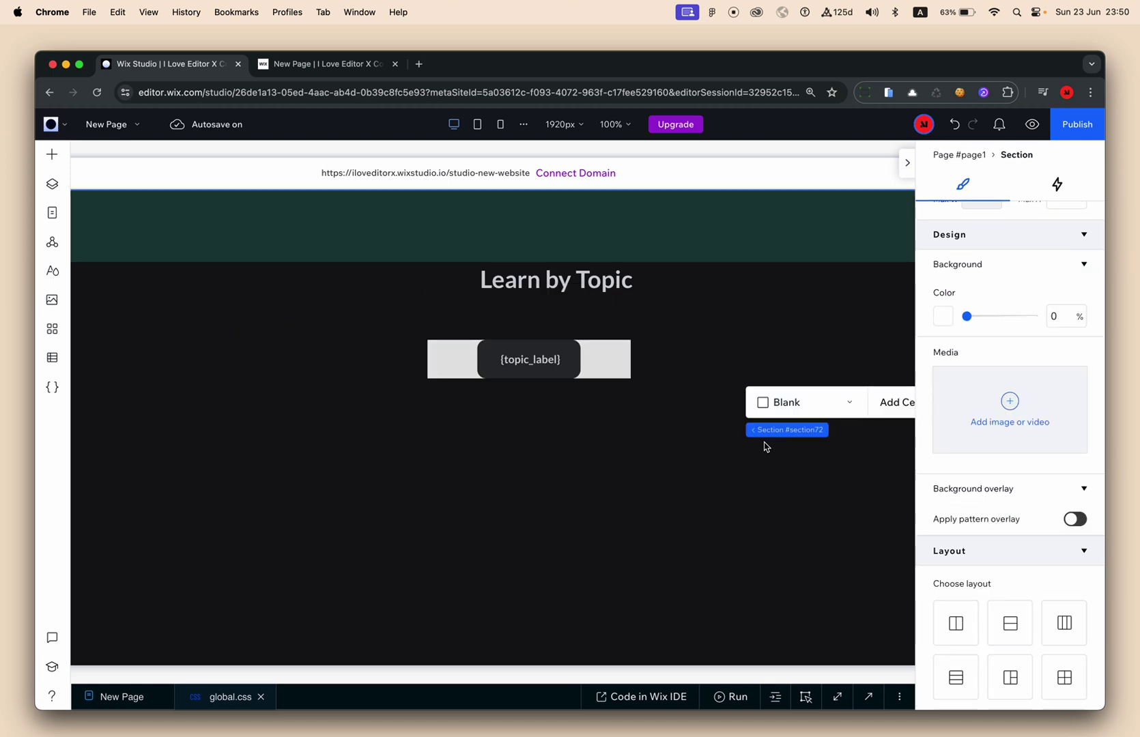
Lower the repeater item's background opacity to 18%
left_click(608, 366)
left_click_drag(1041, 405, 977, 402)
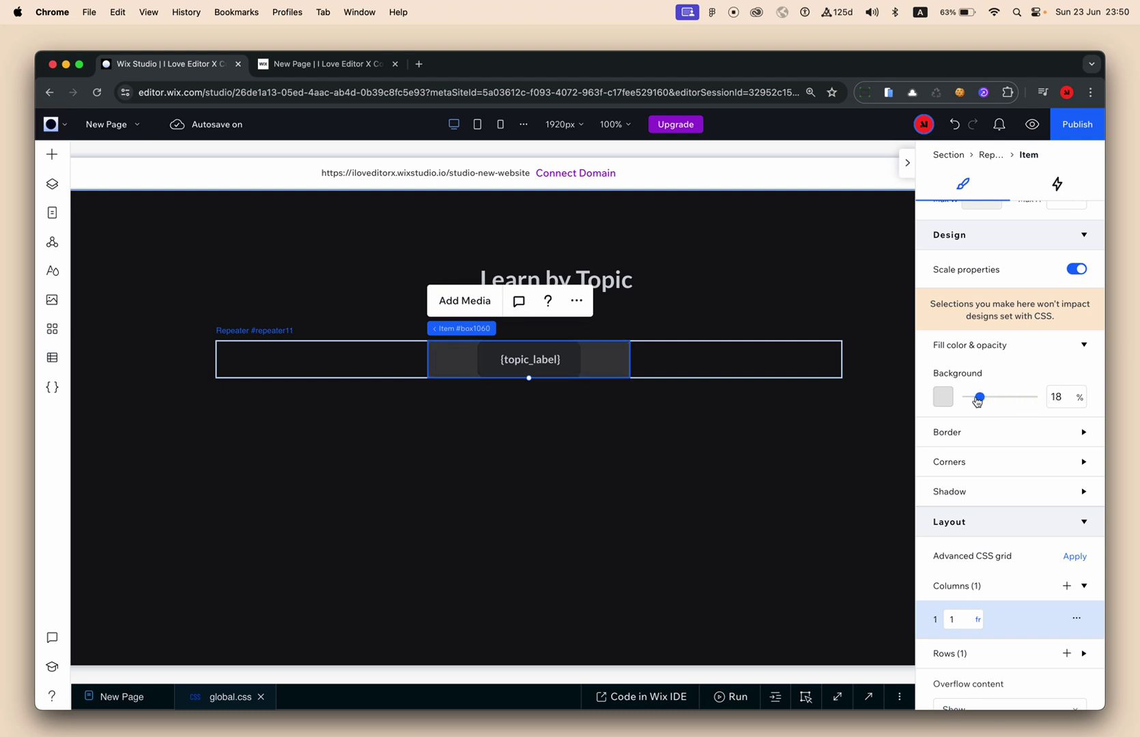
left_click(719, 470)
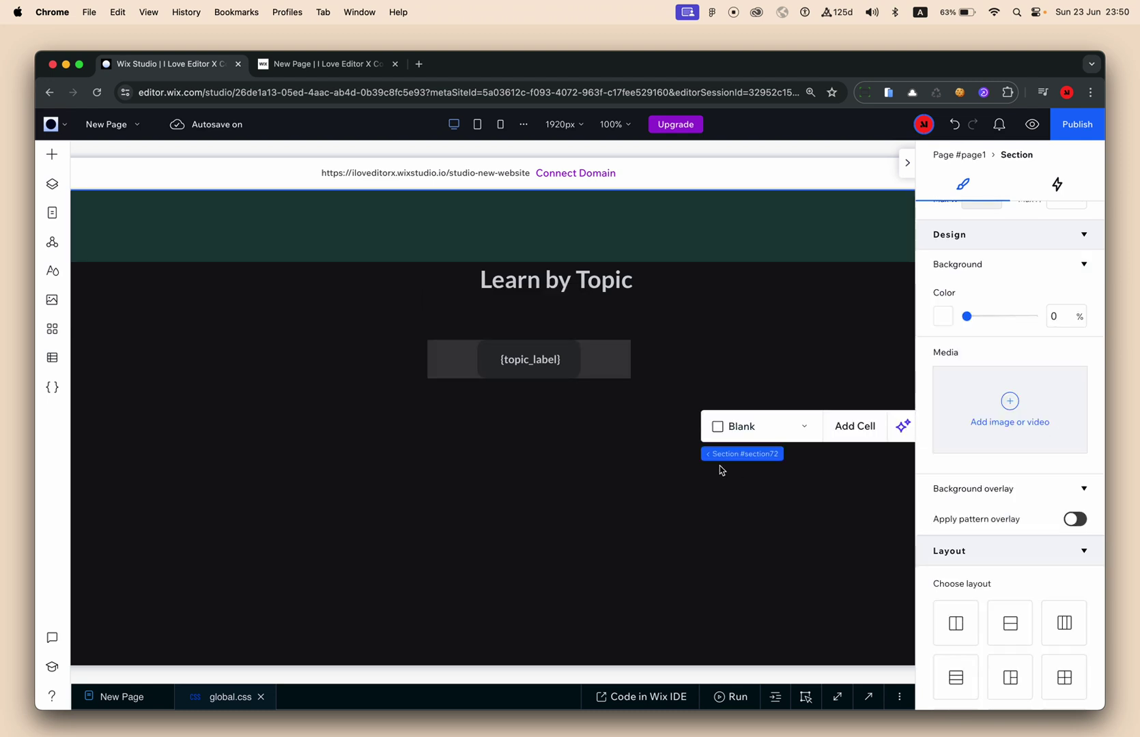
Give the {topic_label} button's hover state a 1 px border in the red theme color
left_click(559, 362)
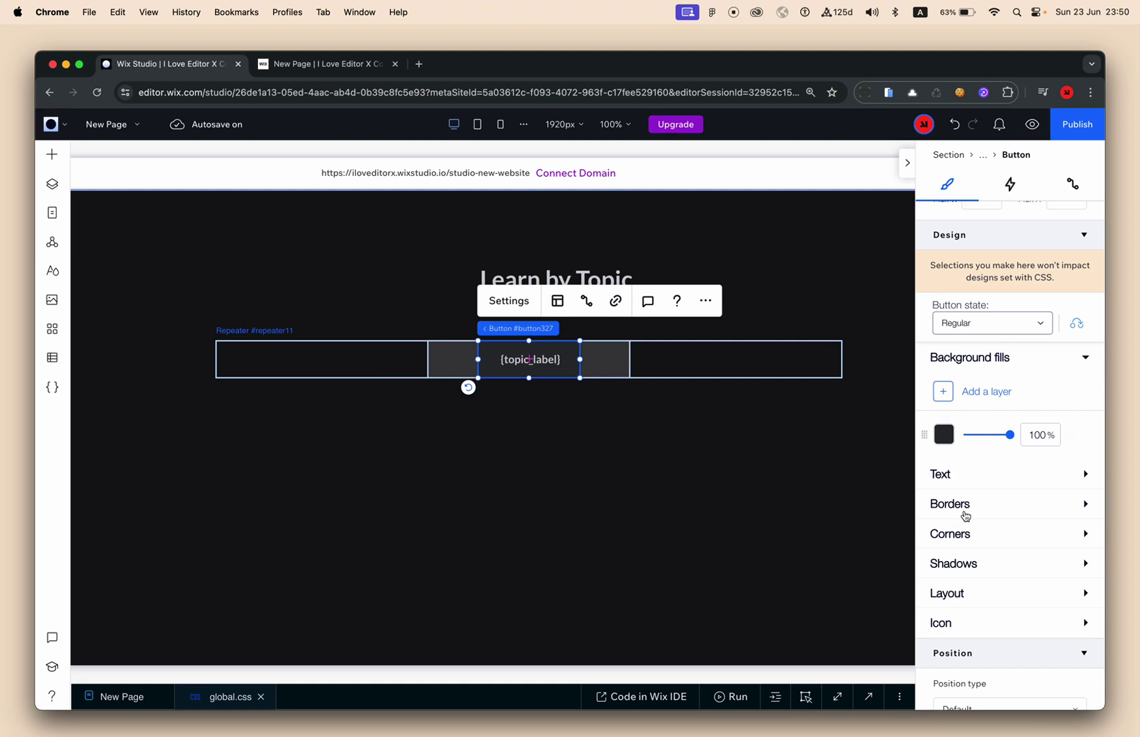
left_click(983, 323)
left_click(972, 351)
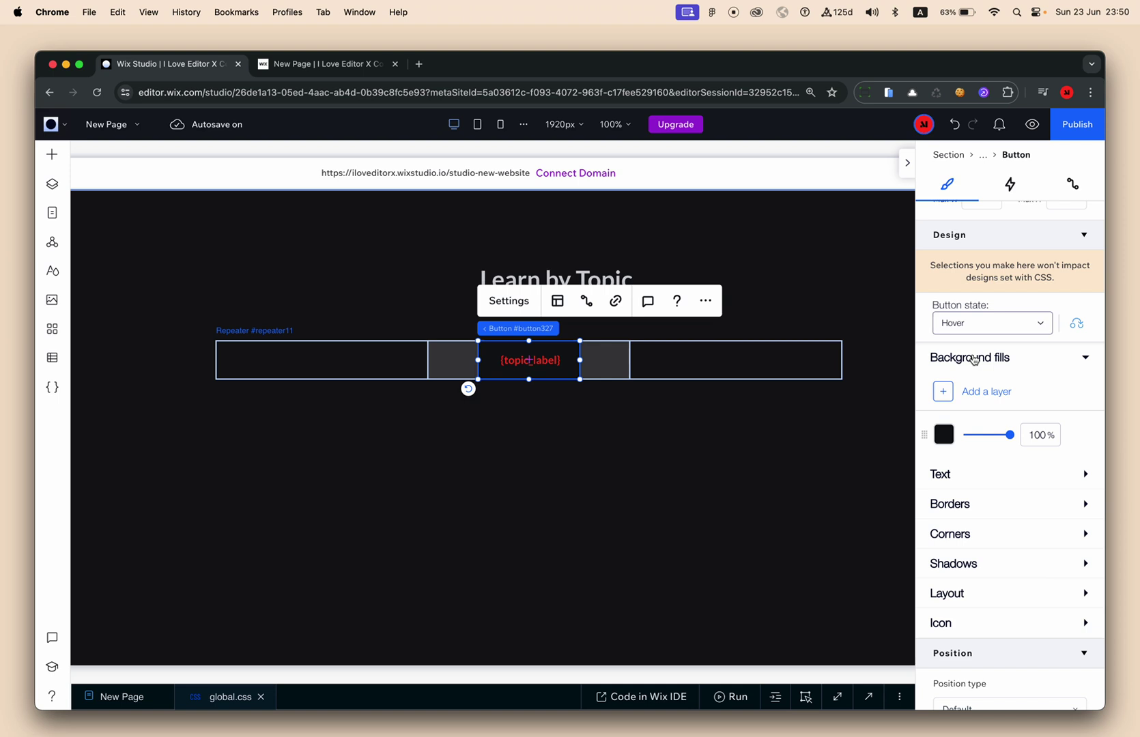
left_click(976, 513)
left_click(1008, 547)
left_click(1017, 497)
left_click(1084, 369)
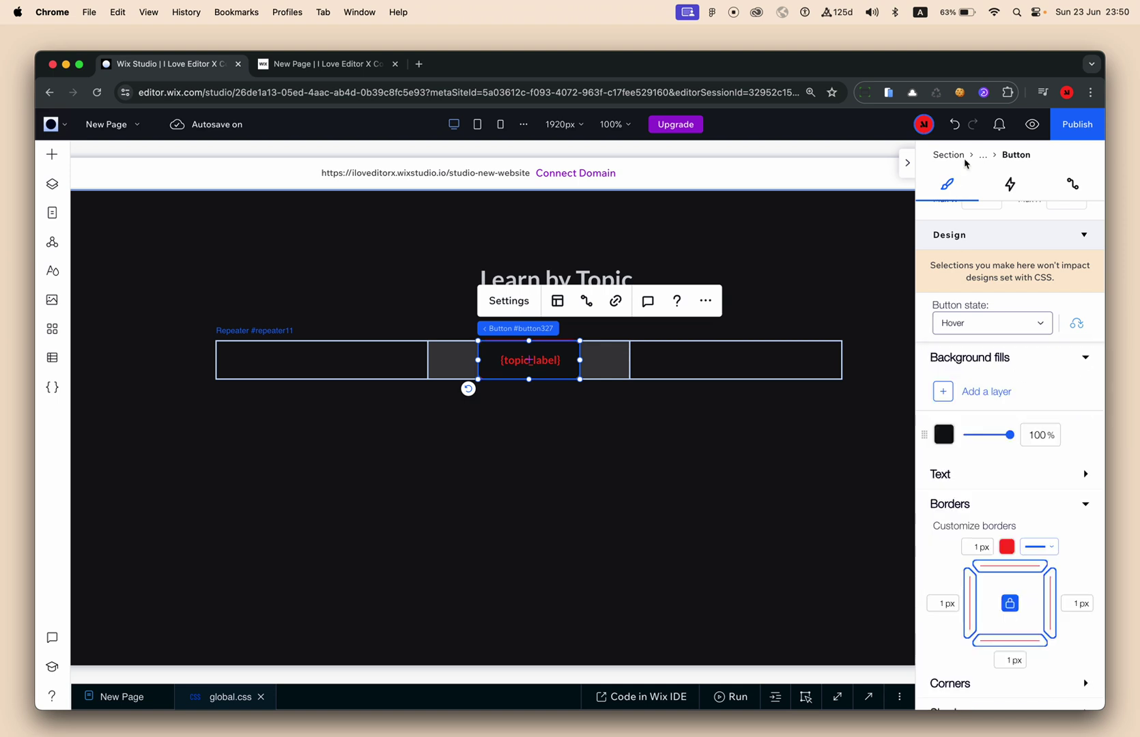
Preview the page to check the {topic_label} button's hover effect, and return to the editor
key("super+p")
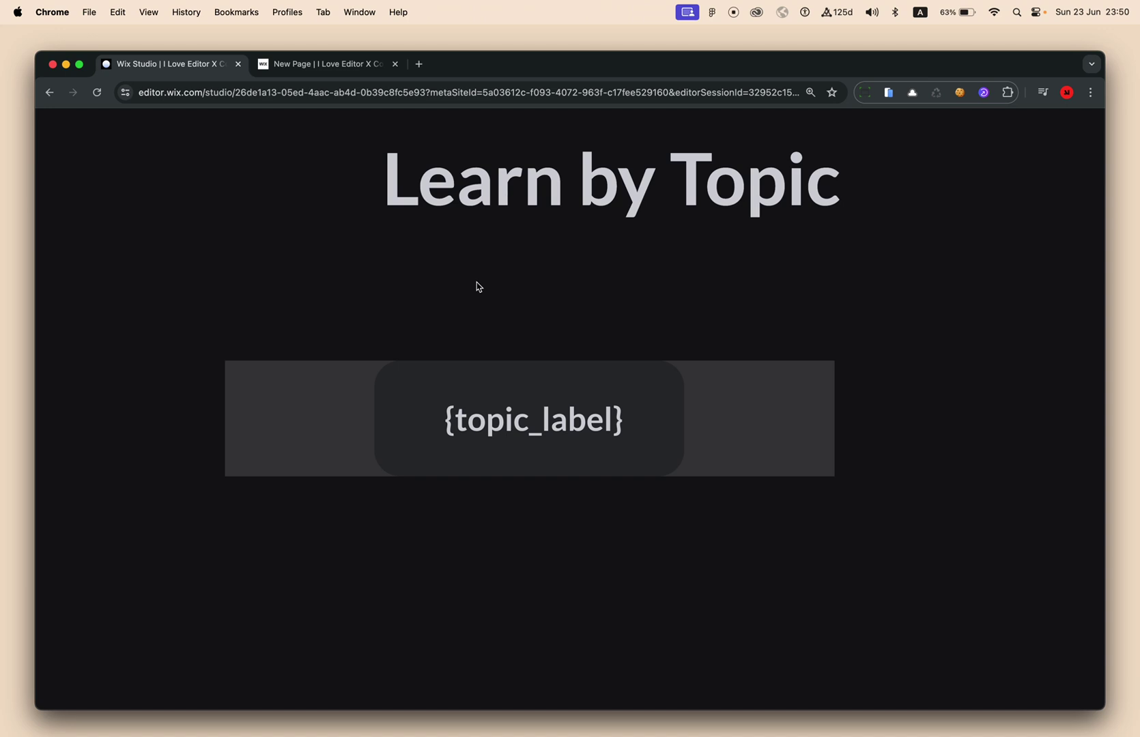
scroll(689, 360, "down", 2)
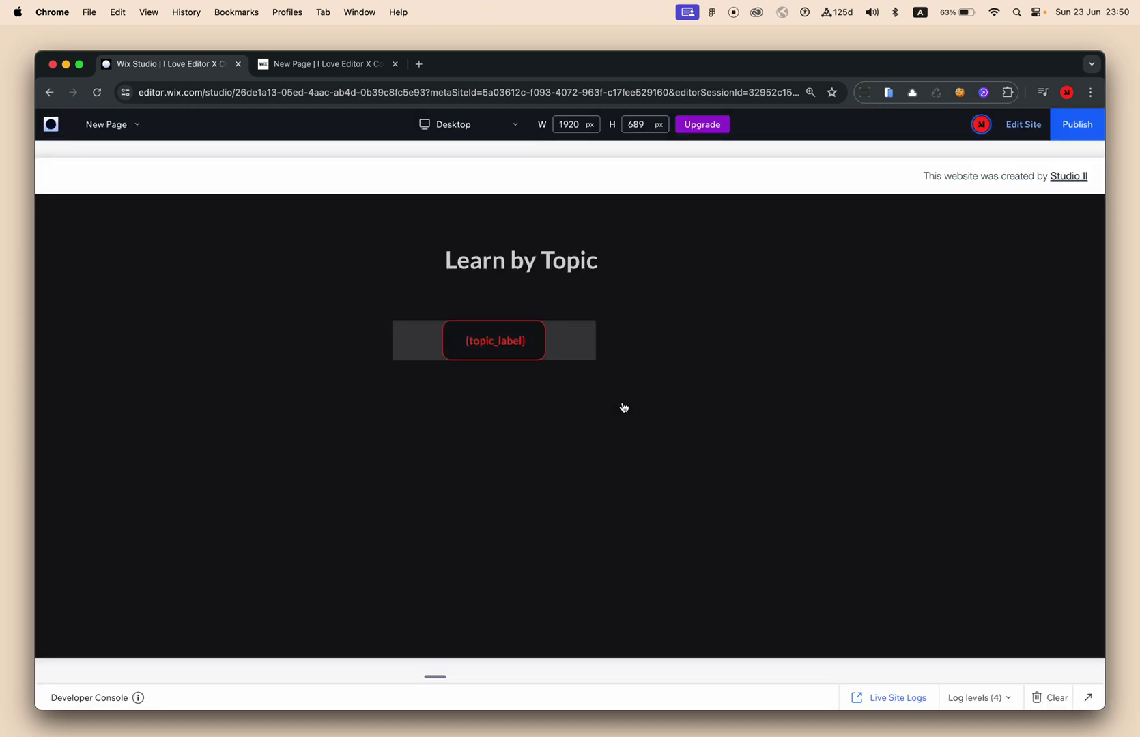
left_click(1023, 124)
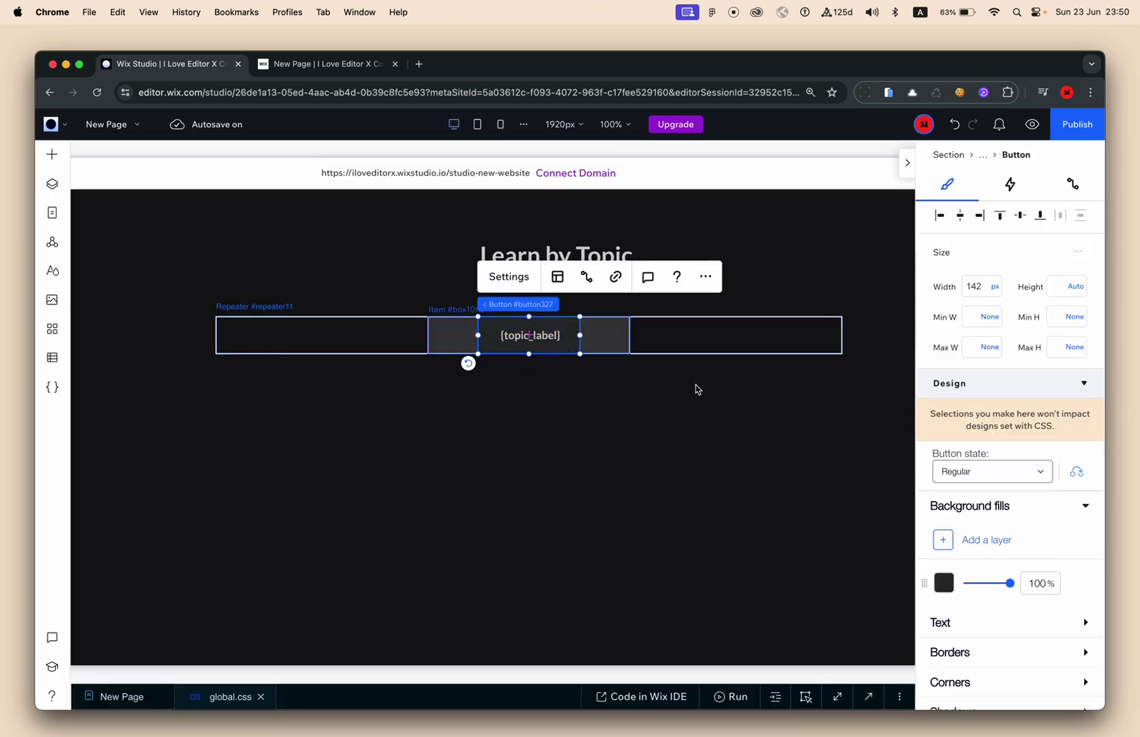
Give the {topic_label} button's regular state a 1 px border in red #FF3521 with 0% opacity
scroll(982, 526, "down", 3)
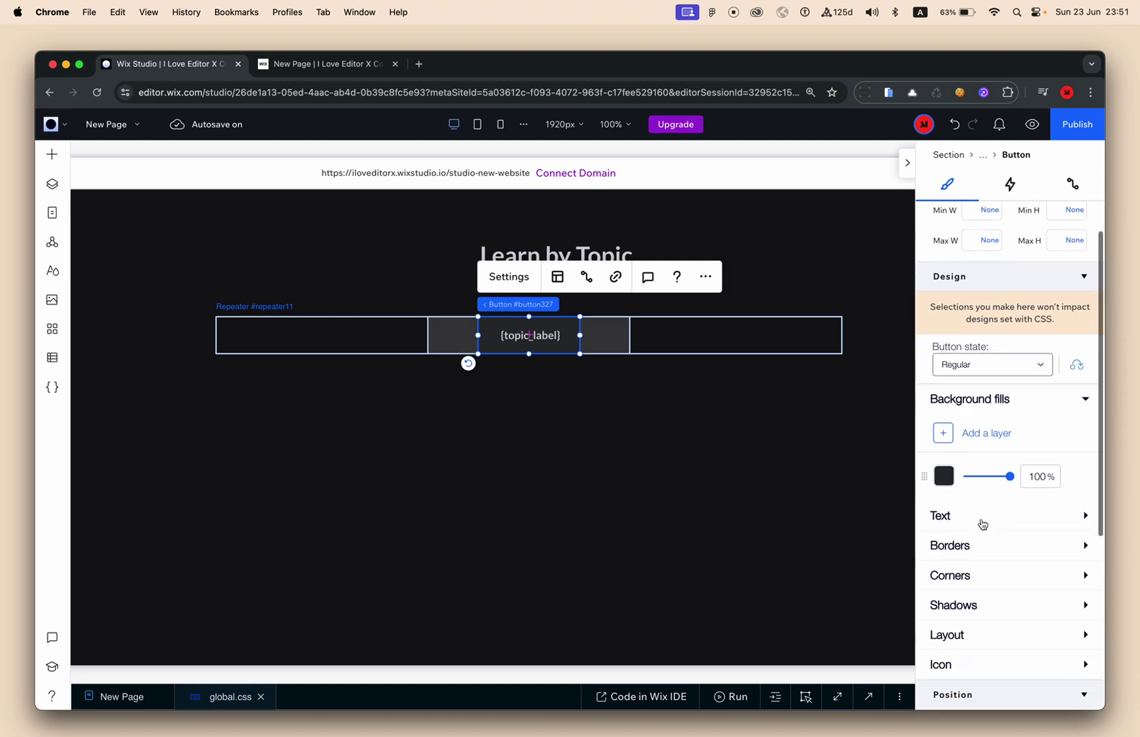
left_click(967, 548)
left_click(977, 588)
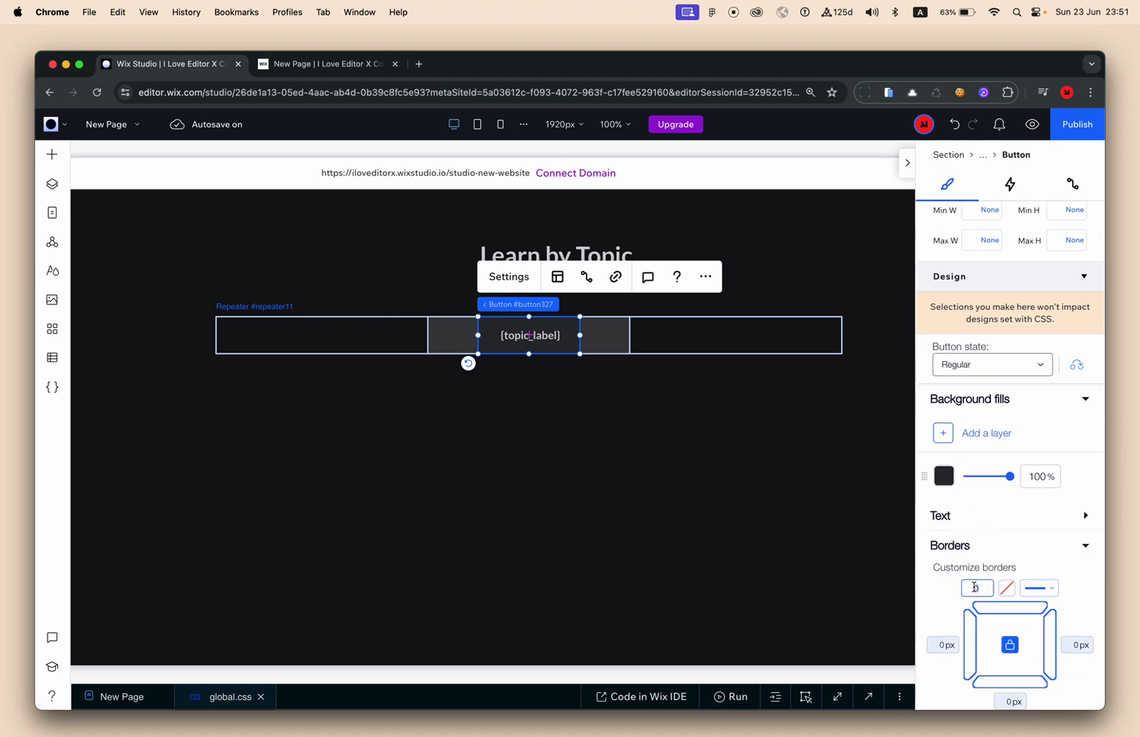
type("1")
left_click(1009, 589)
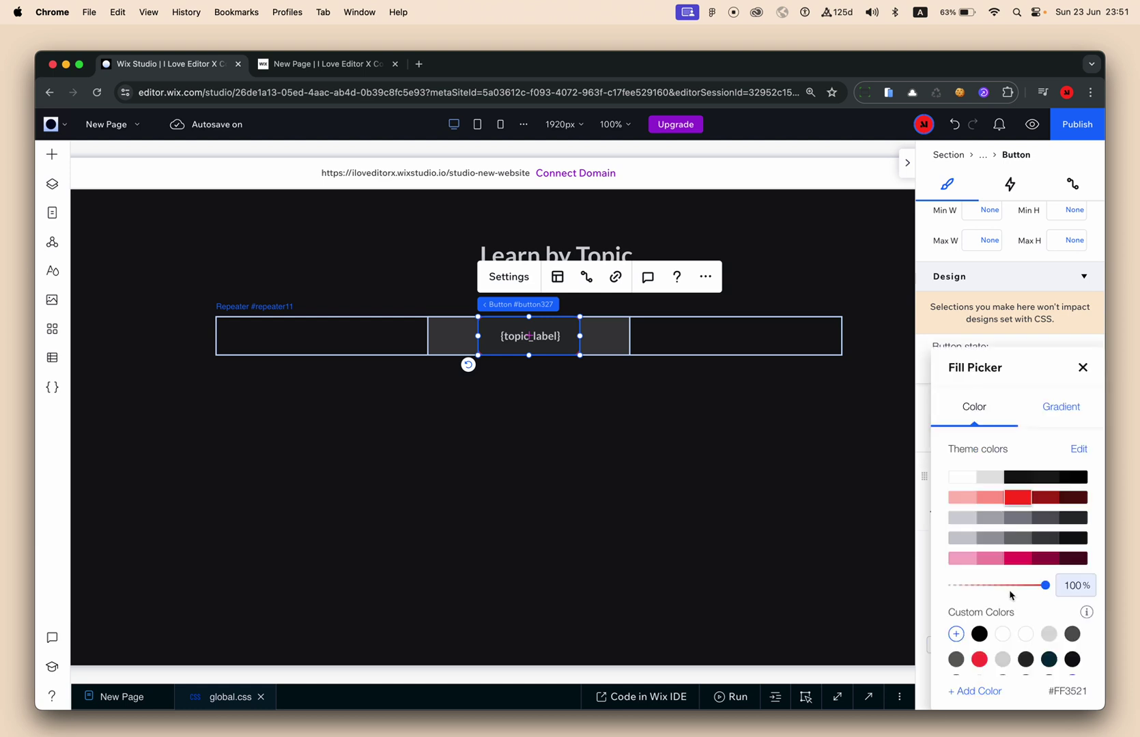
left_click_drag(1044, 586, 949, 586)
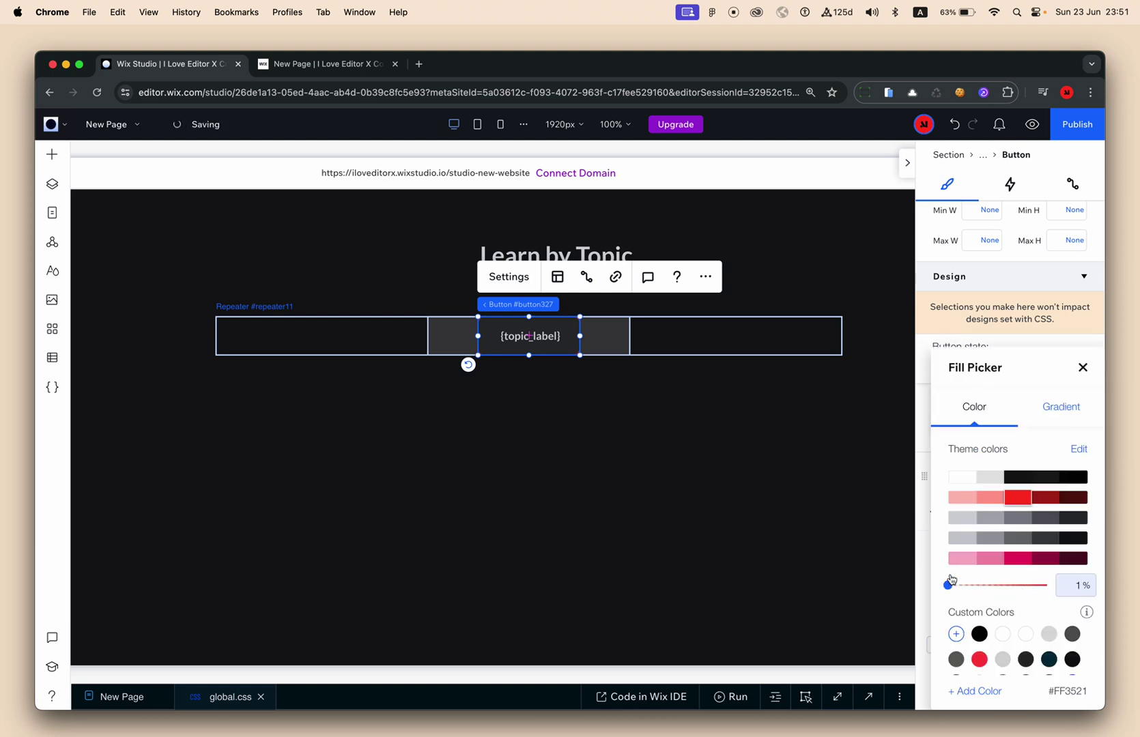
left_click(1069, 586)
type("0")
Preview the page again to check the button's hover transition with the transparent regular border
left_click(1031, 124)
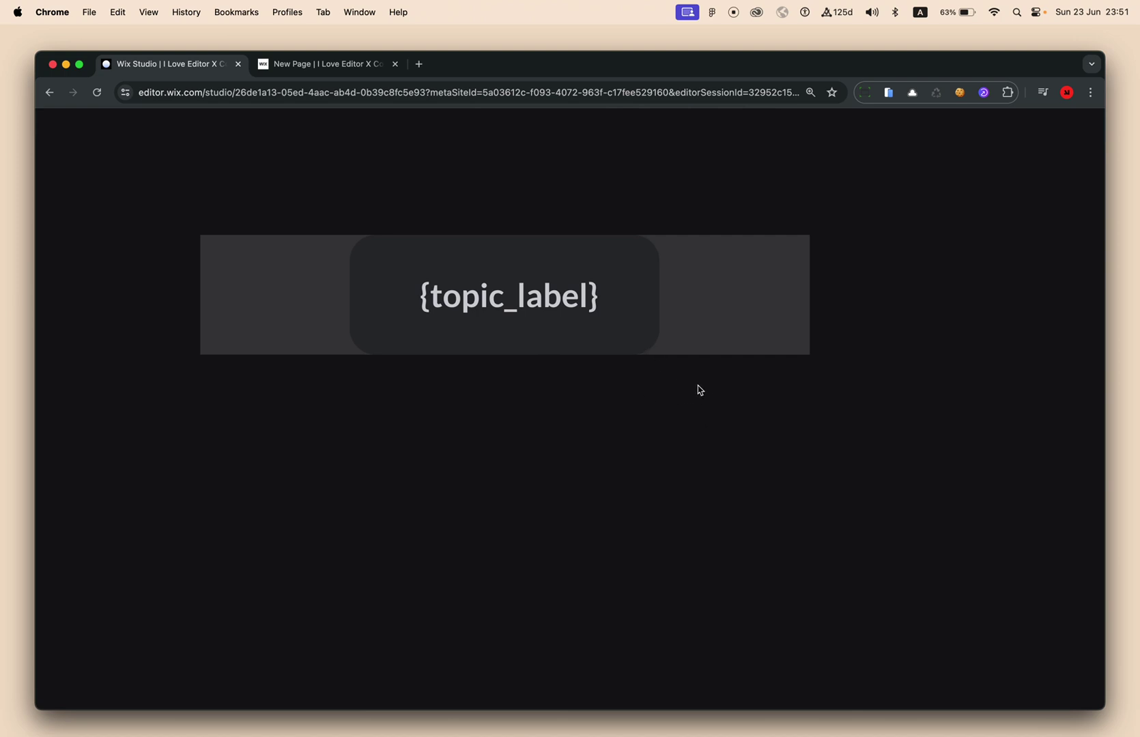
scroll(675, 395, "up", 3)
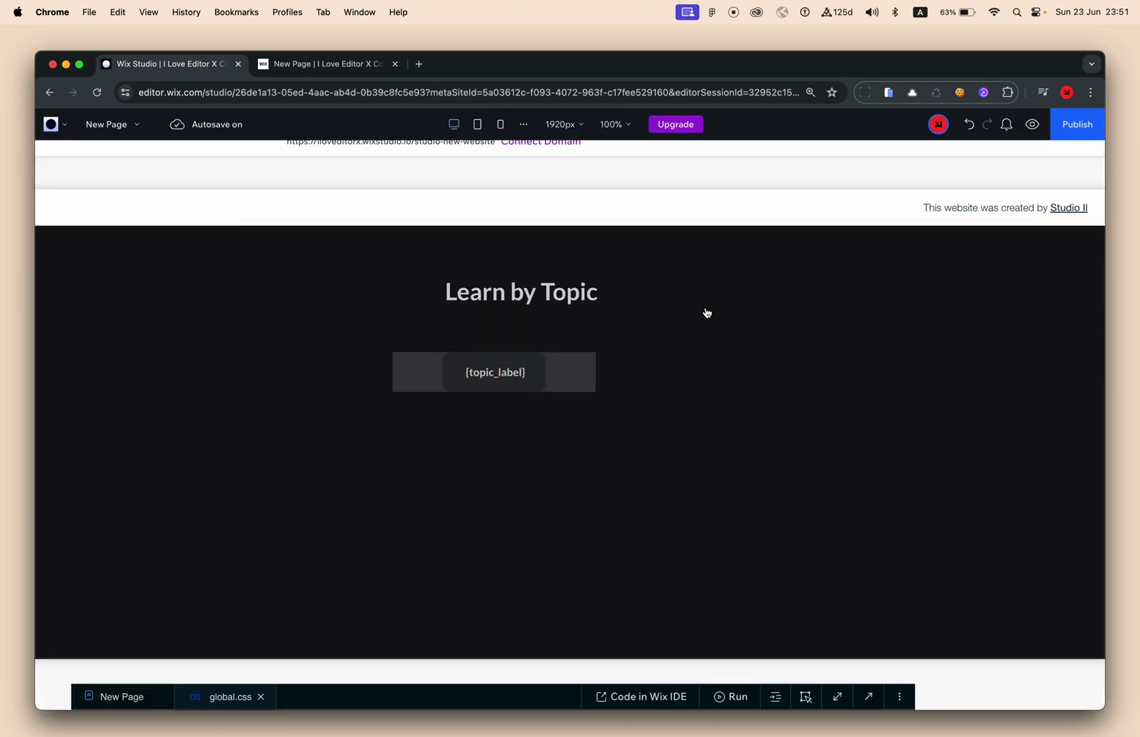
Centre the repeater horizontally in its section and set the {topic_label} button's width to 100% of the item
left_click(676, 373)
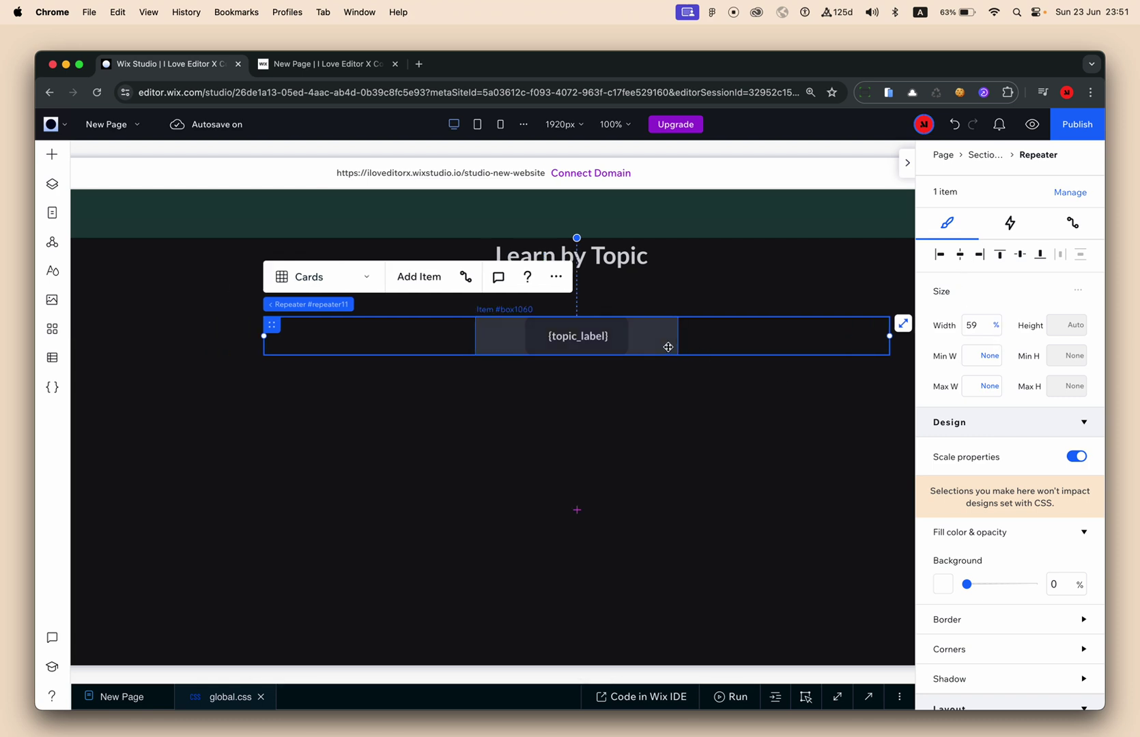
left_click(668, 347)
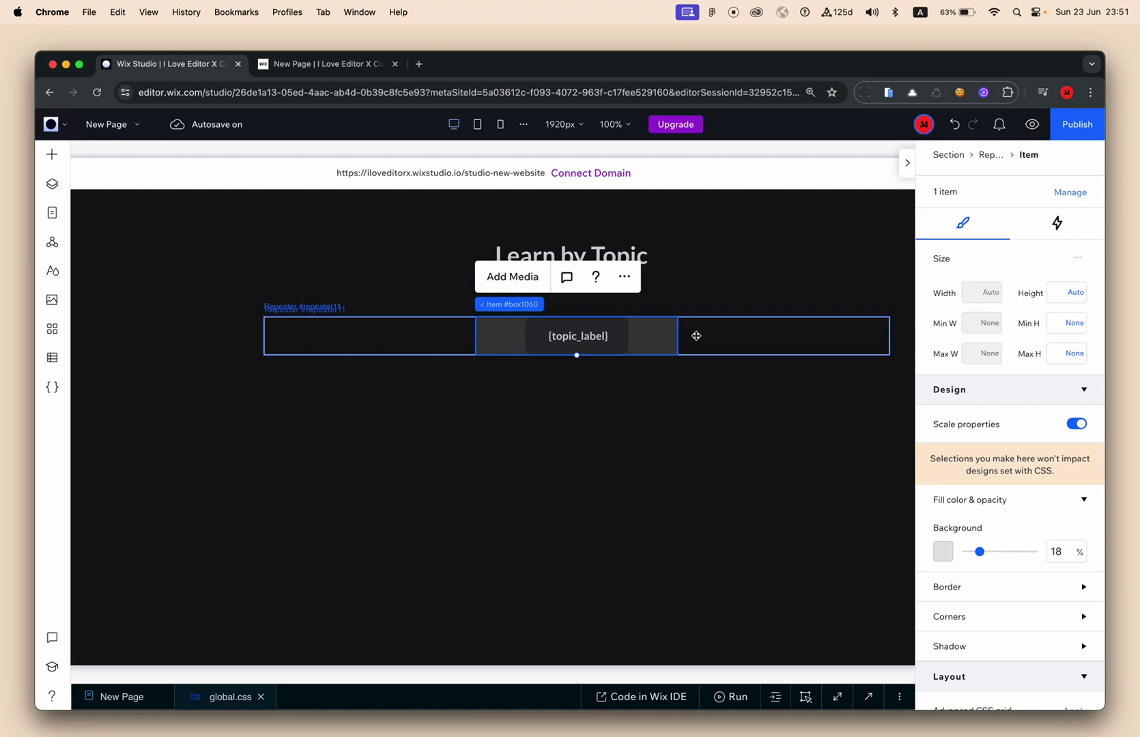
left_click(609, 336)
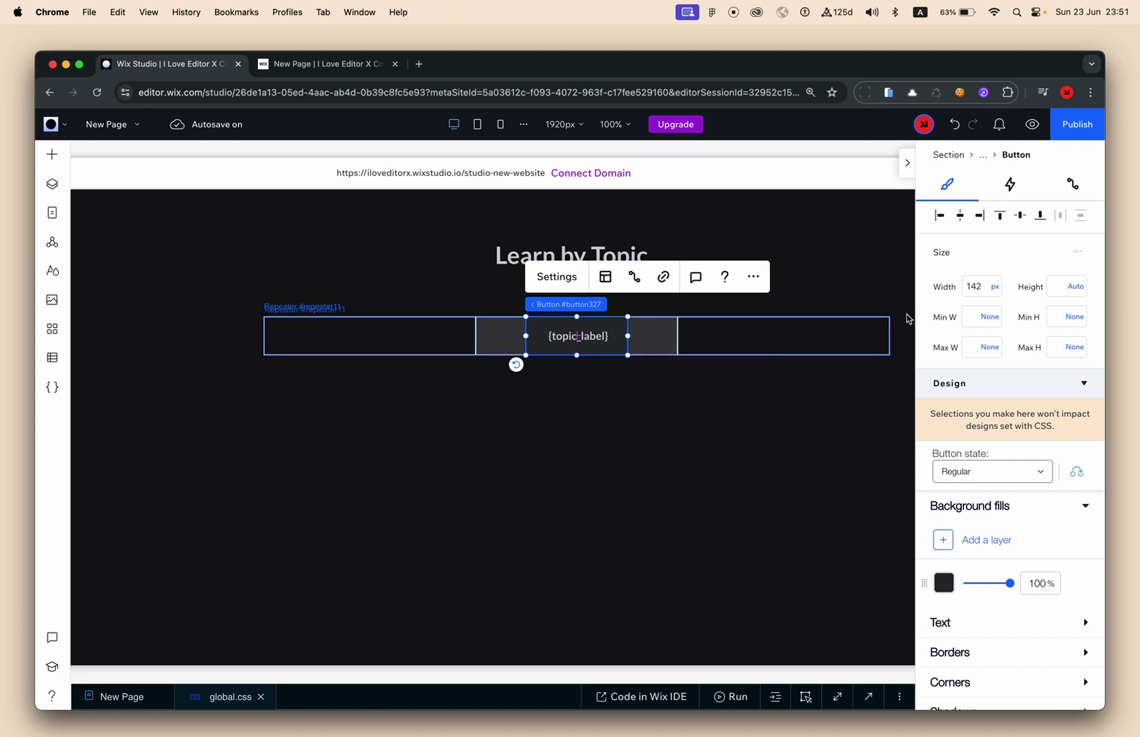
left_click(979, 296)
type("100 %")
key("Return")
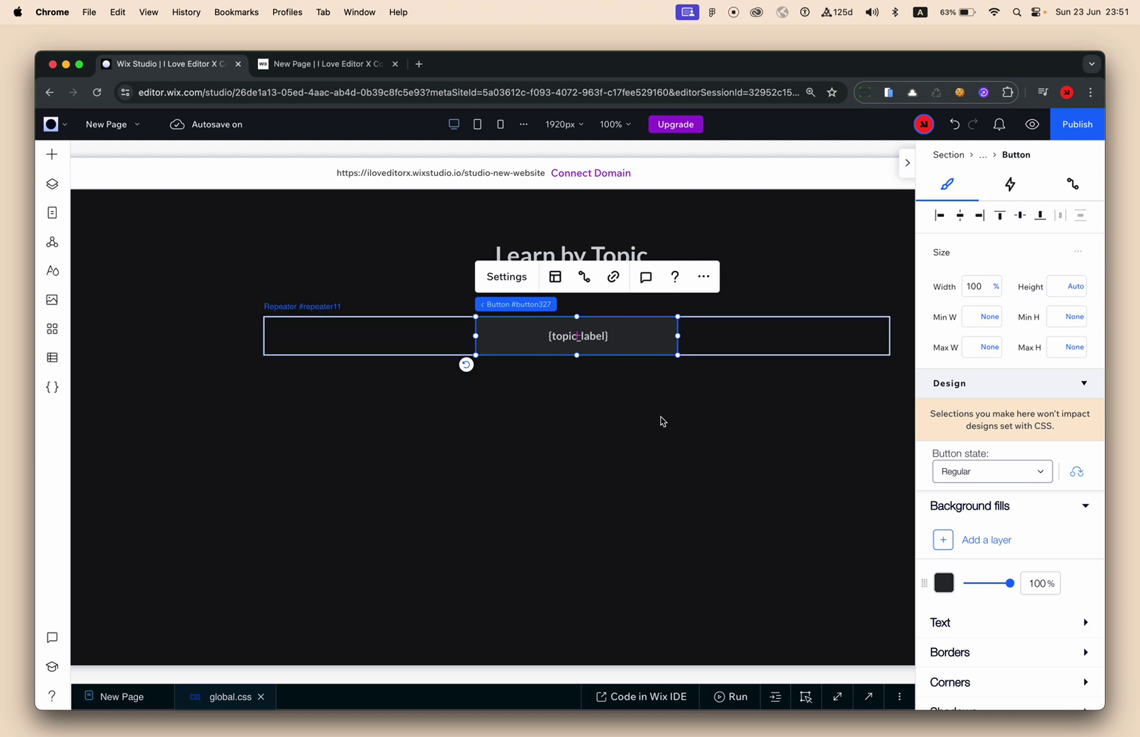
Select the repeater item that contains the {topic_label} button and turn off its Scale properties option
left_click(660, 422)
left_click(643, 336)
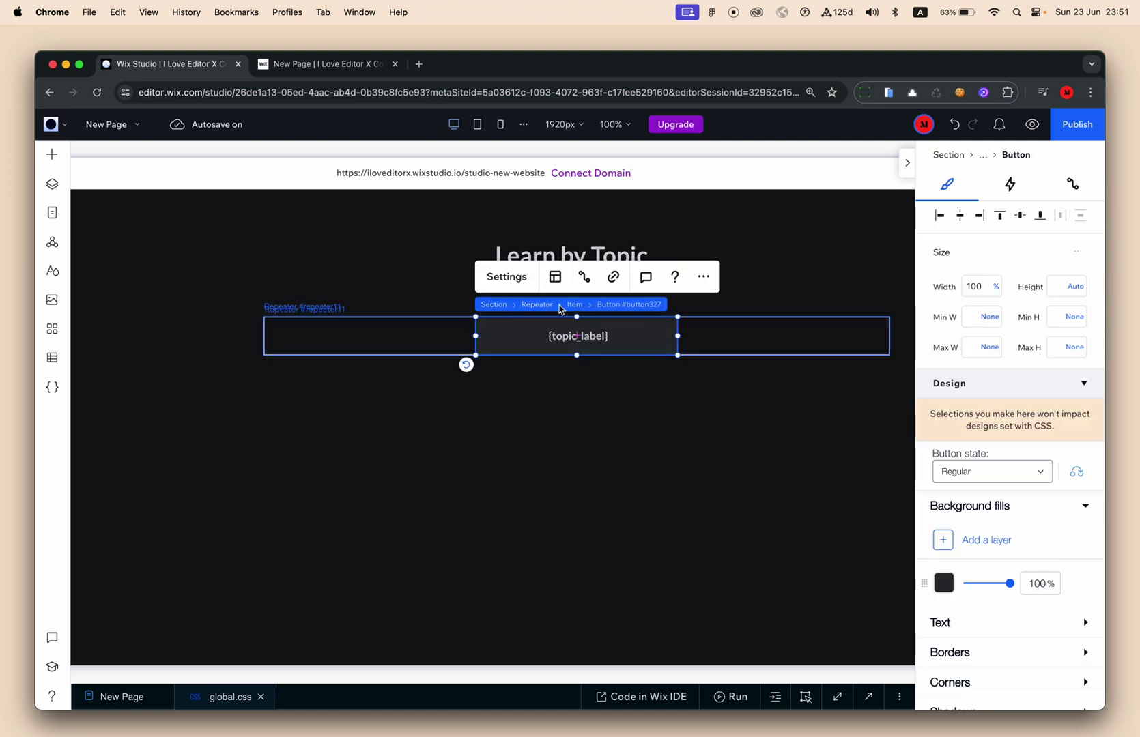
left_click(575, 304)
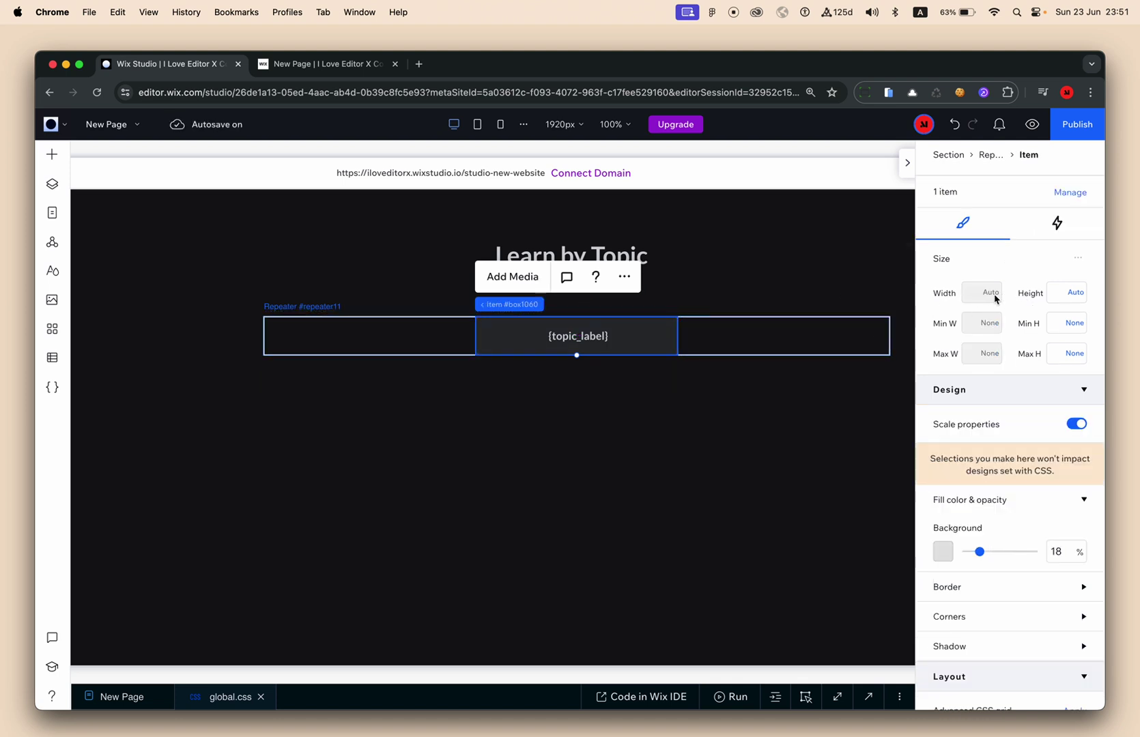
scroll(994, 298, "up", 5)
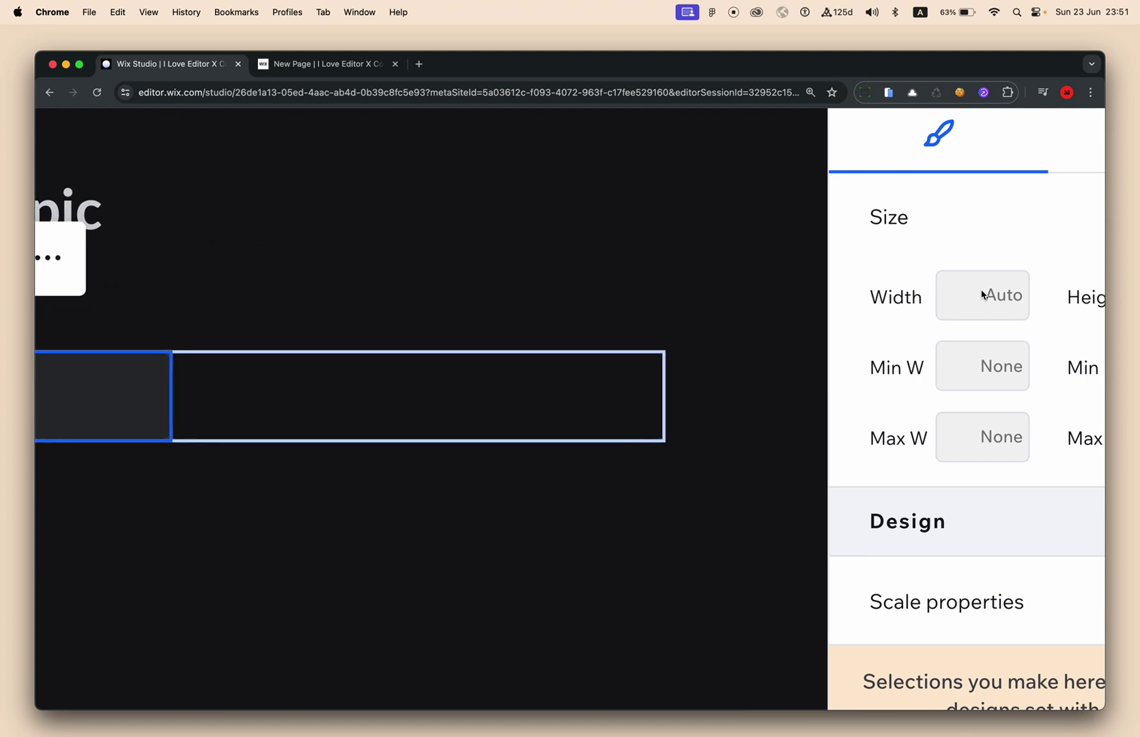
scroll(983, 294, "down", 5)
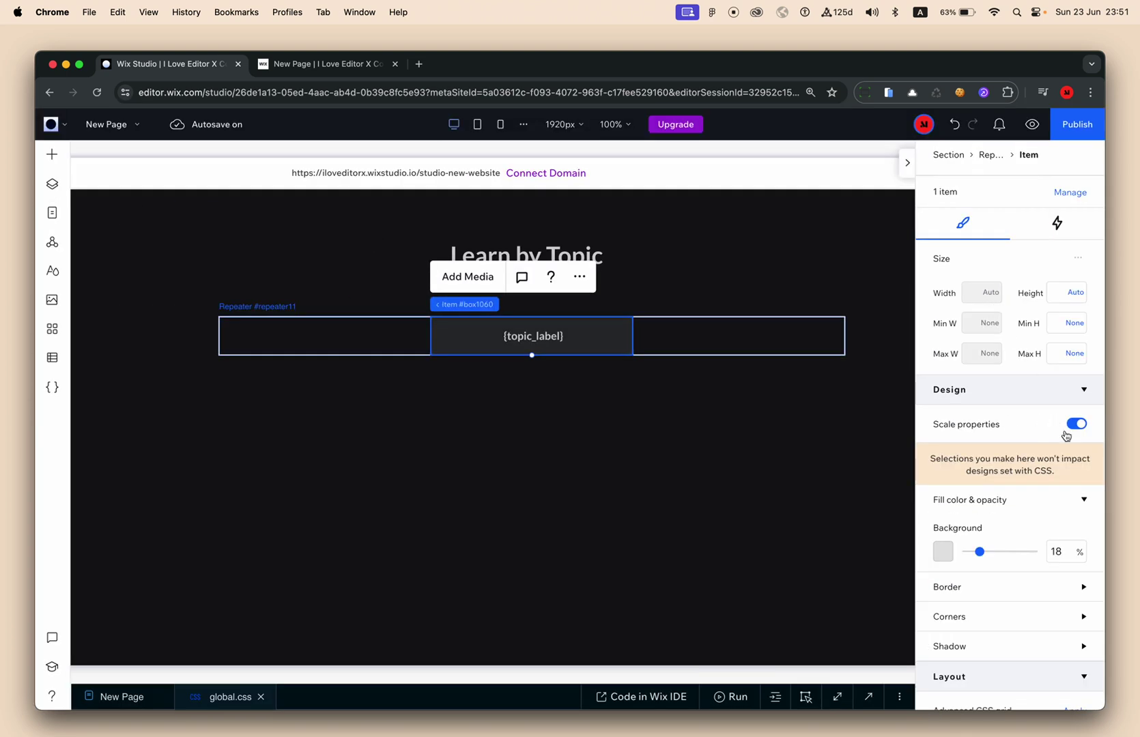
scroll(1074, 432, "down", 3)
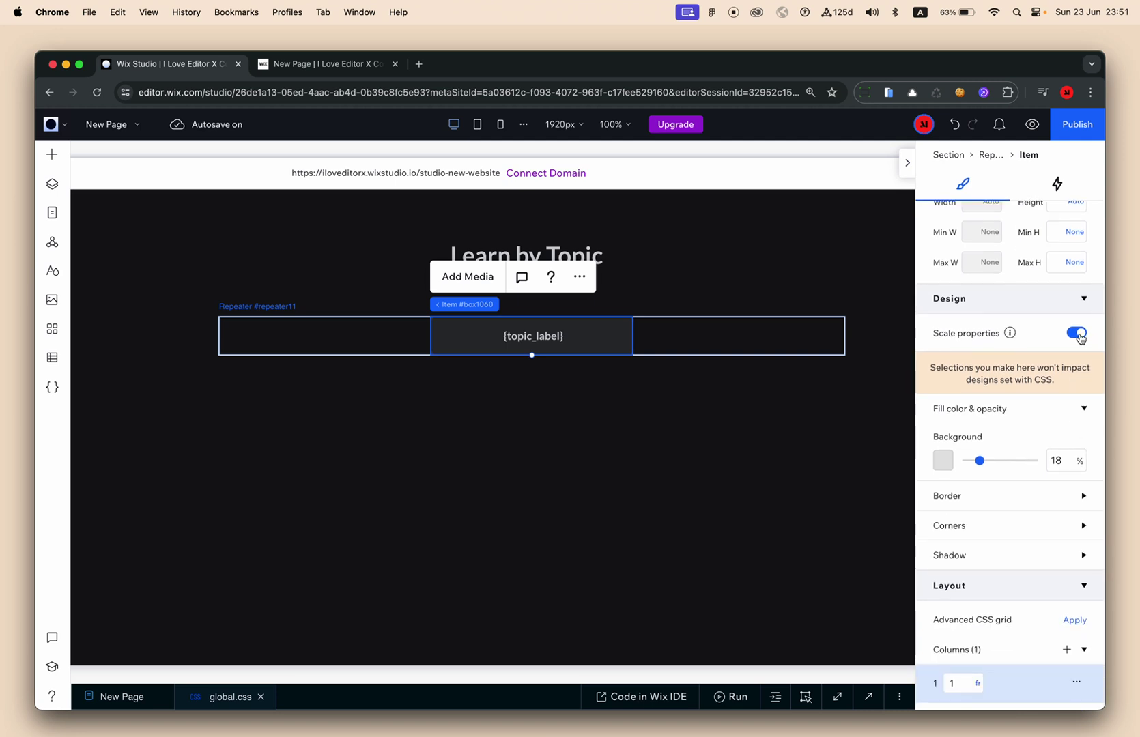
left_click(1078, 335)
Turn off the fixed number of items per row for the repeater, keeping its Cards display type
left_click(713, 342)
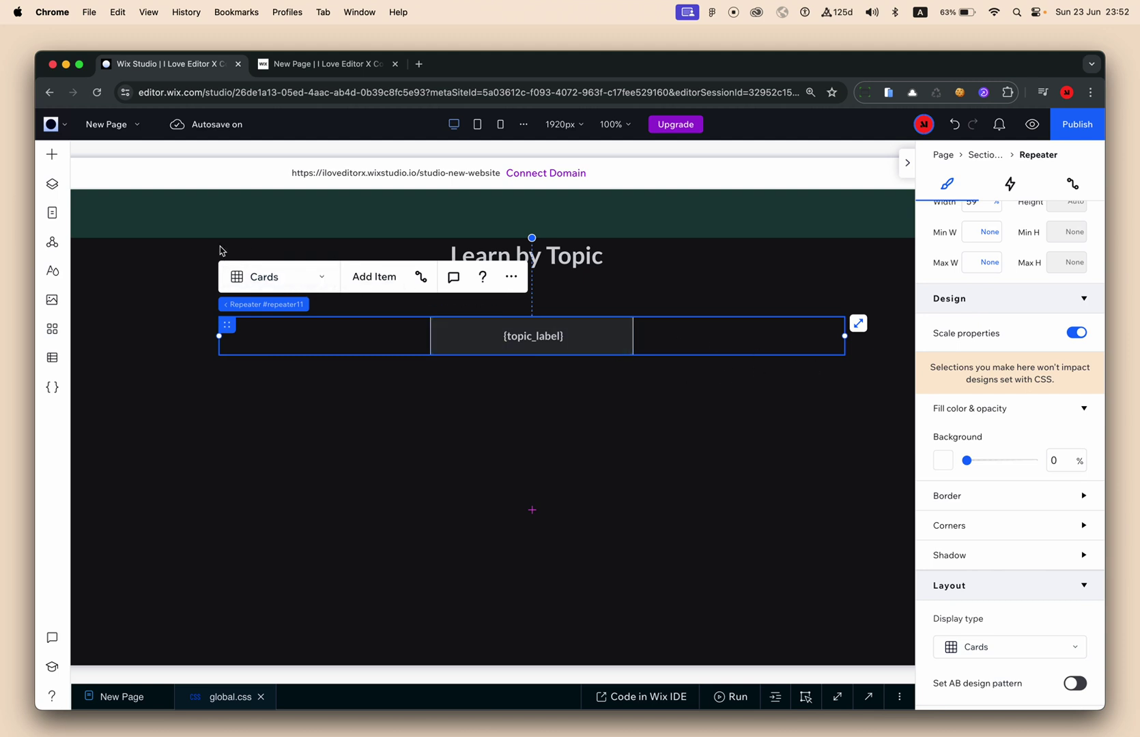
left_click(259, 277)
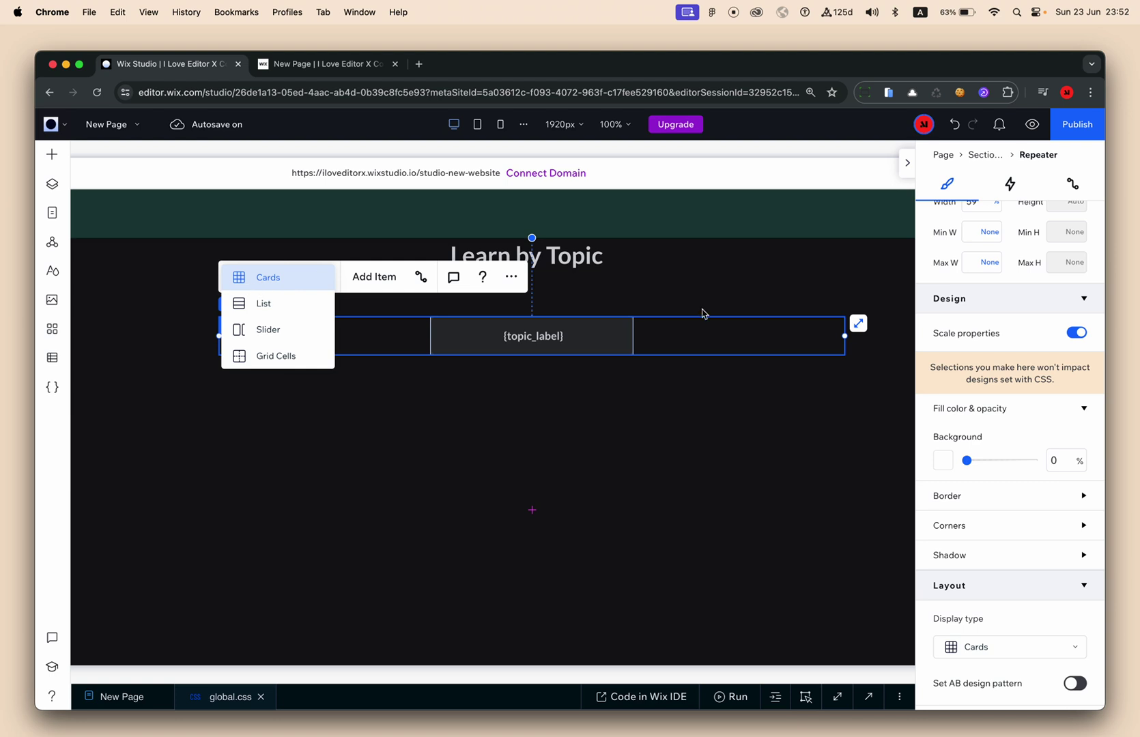
left_click(745, 340)
scroll(1043, 494, "down", 4)
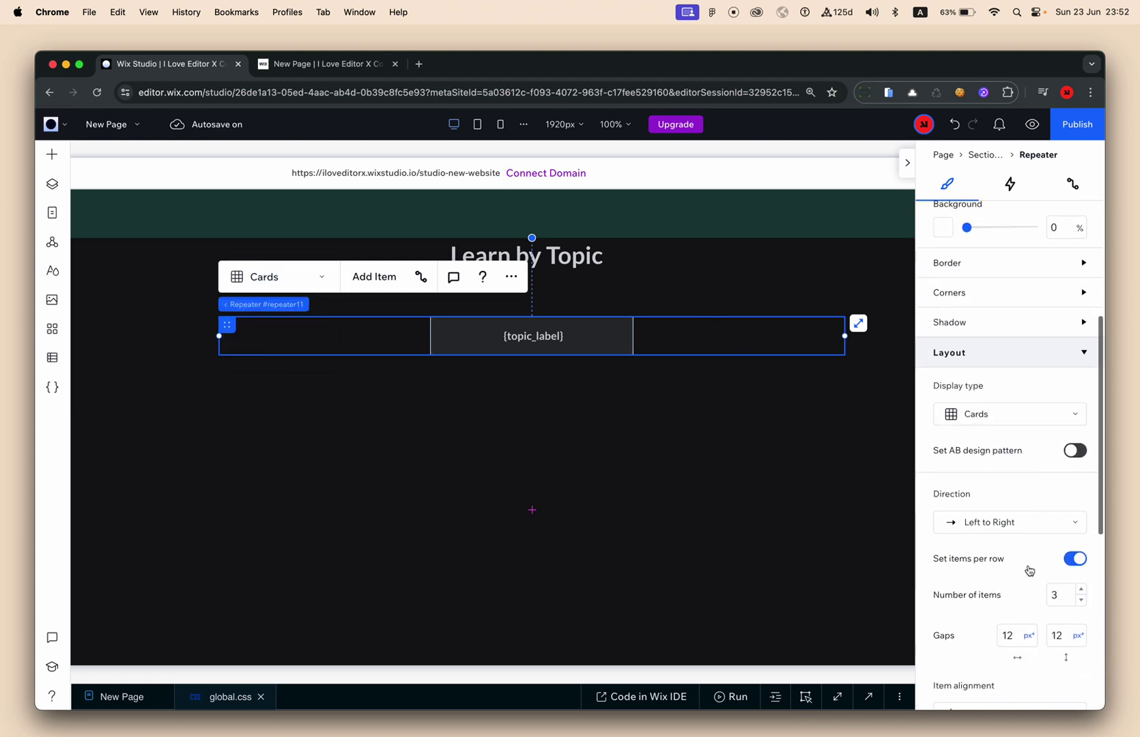
left_click(1073, 562)
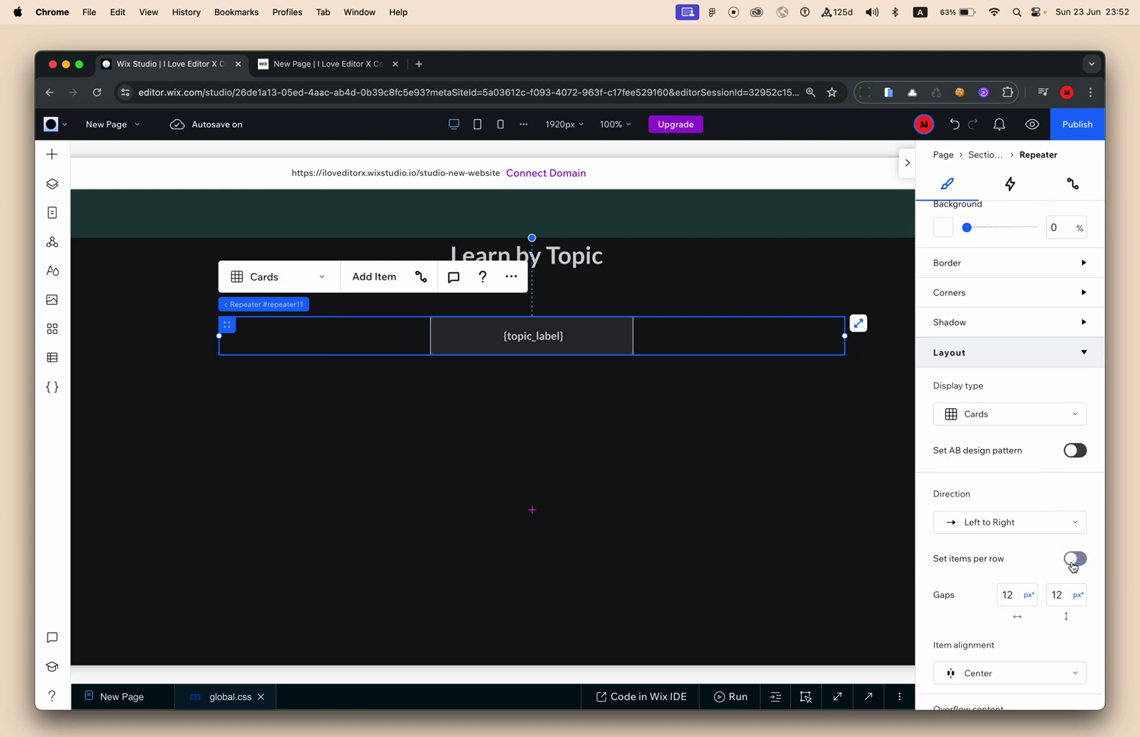
Set the repeater item's width to Max content
left_click(625, 333)
left_click(529, 305)
scroll(1017, 368, "up", 4)
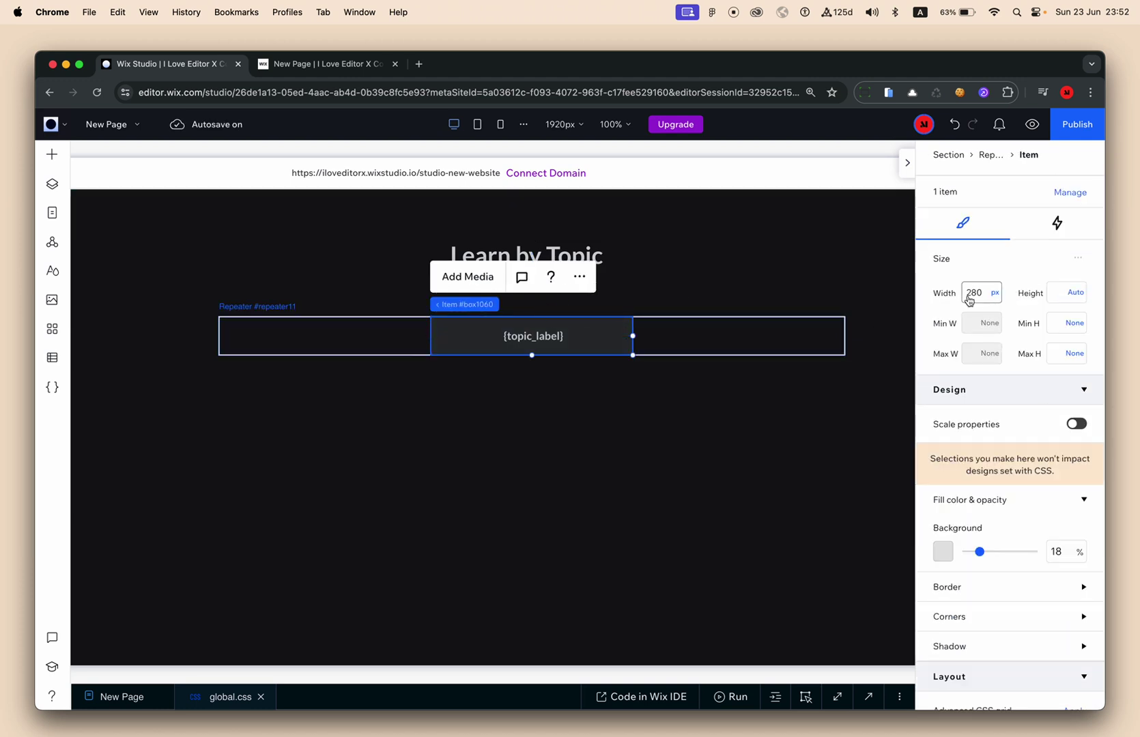
scroll(970, 301, "up", 5)
scroll(983, 297, "down", 5)
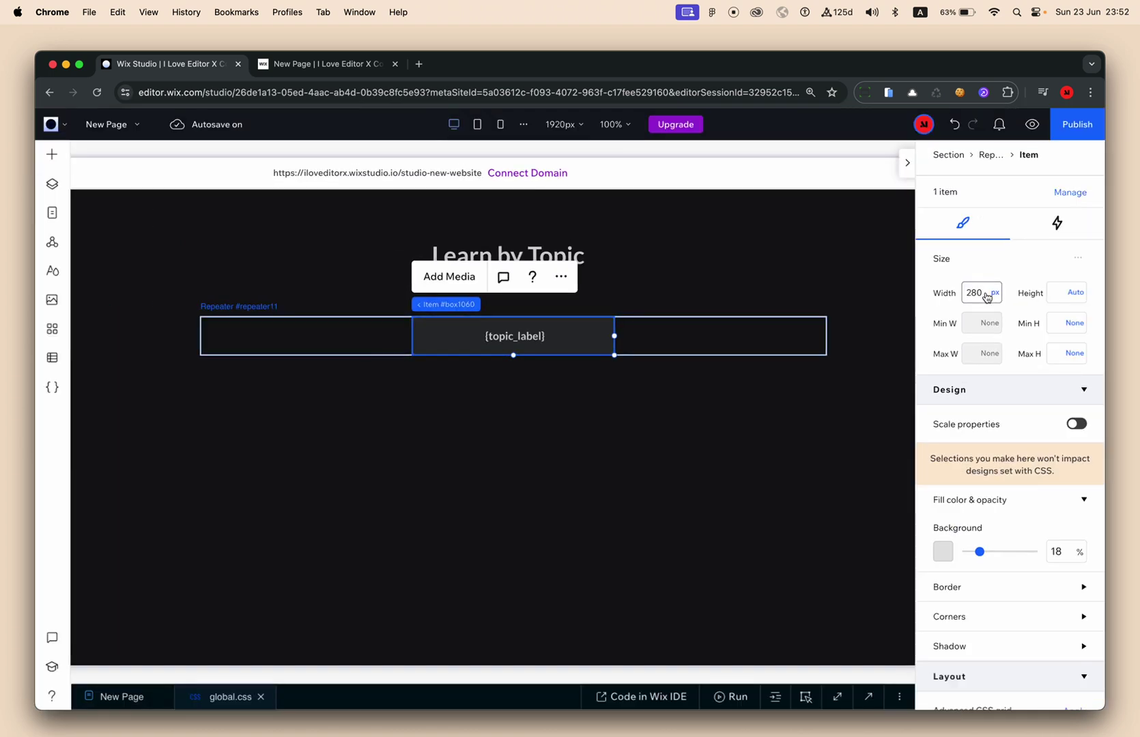
left_click(993, 293)
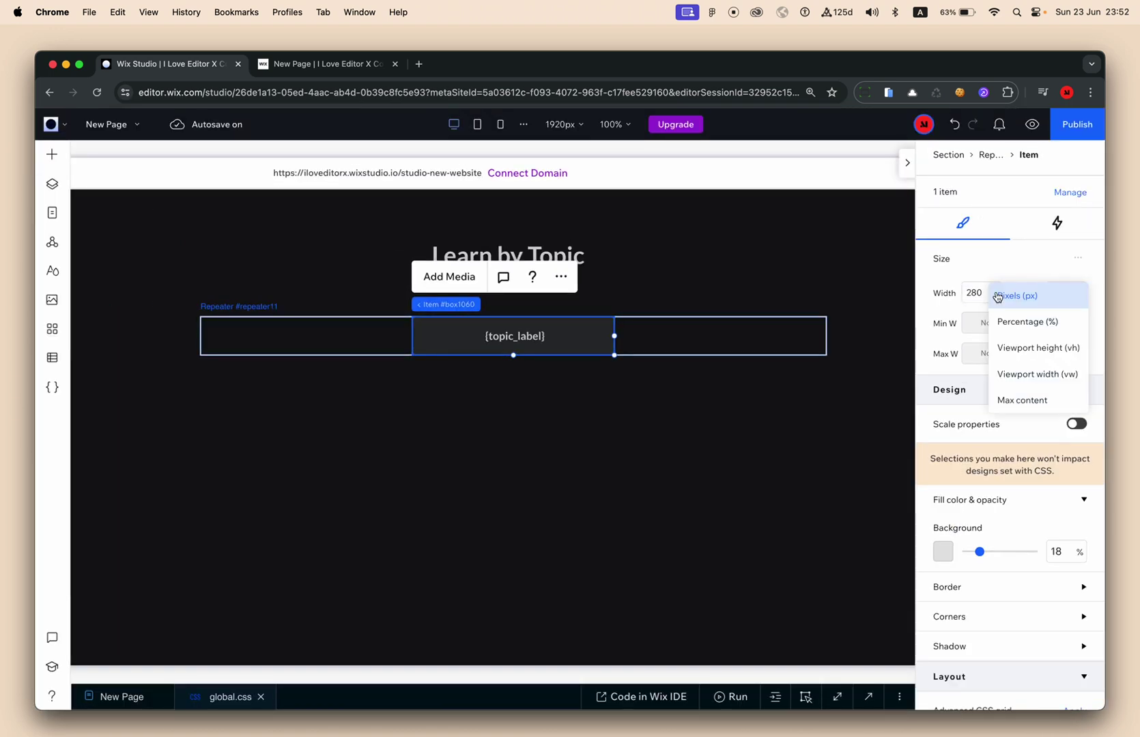
left_click(1023, 401)
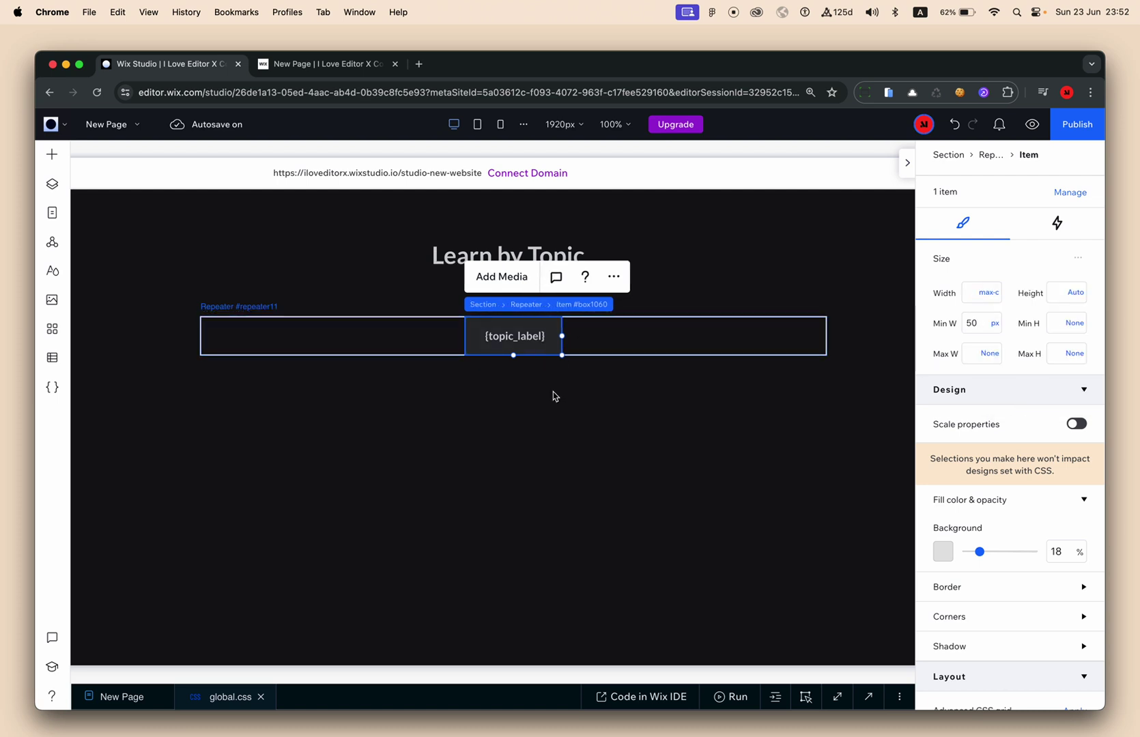
Try a left padding of 0 px on the {topic_label} button, and restore it to 24 px
scroll(522, 342, "up", 5)
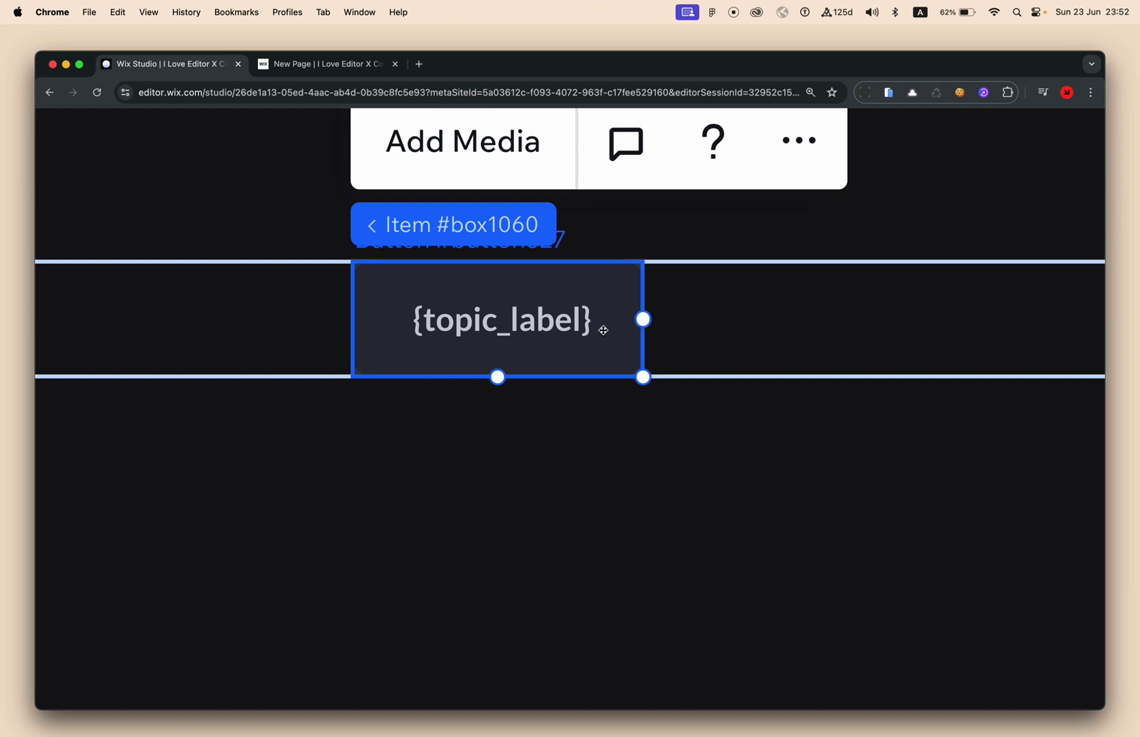
scroll(593, 329, "down", 5)
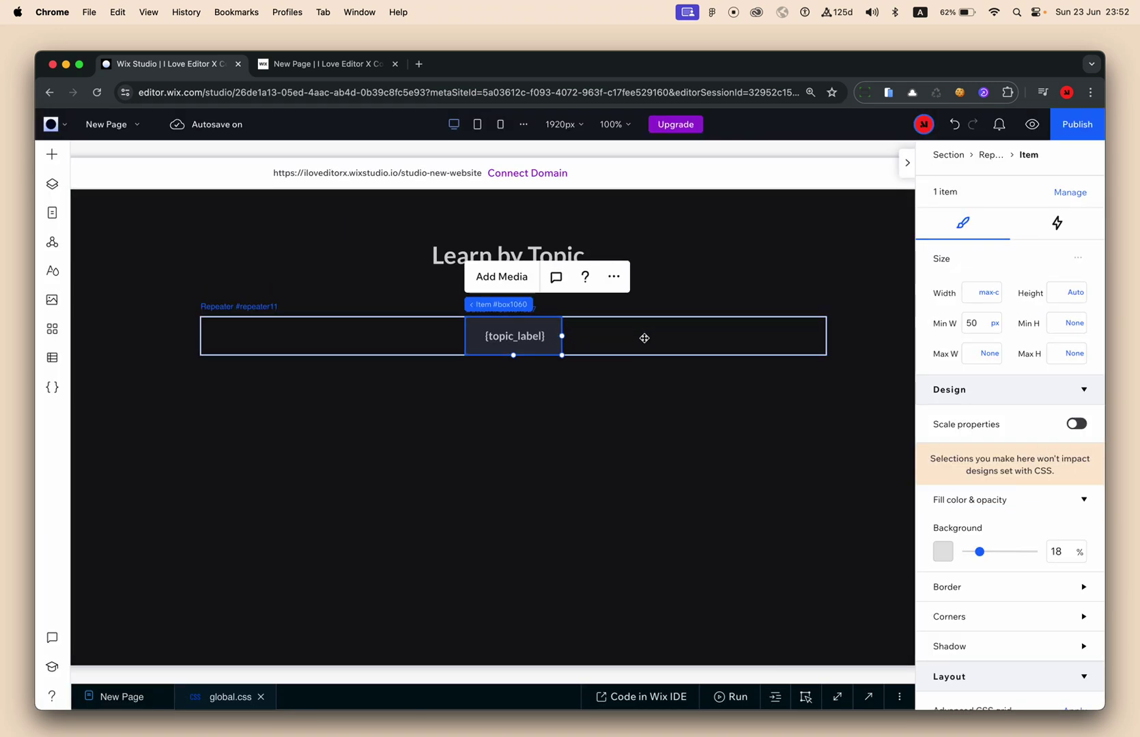
left_click(536, 327)
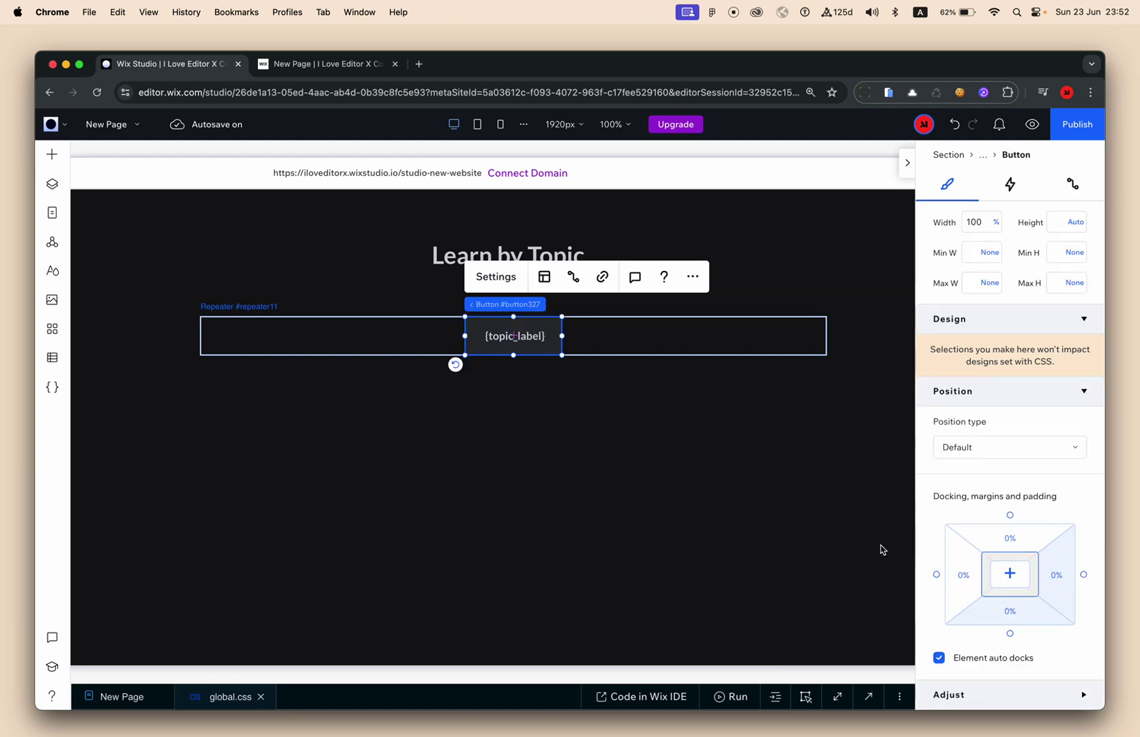
scroll(995, 471, "down", 1)
left_click(956, 596)
scroll(962, 600, "down", 1)
left_click(949, 553)
type("0")
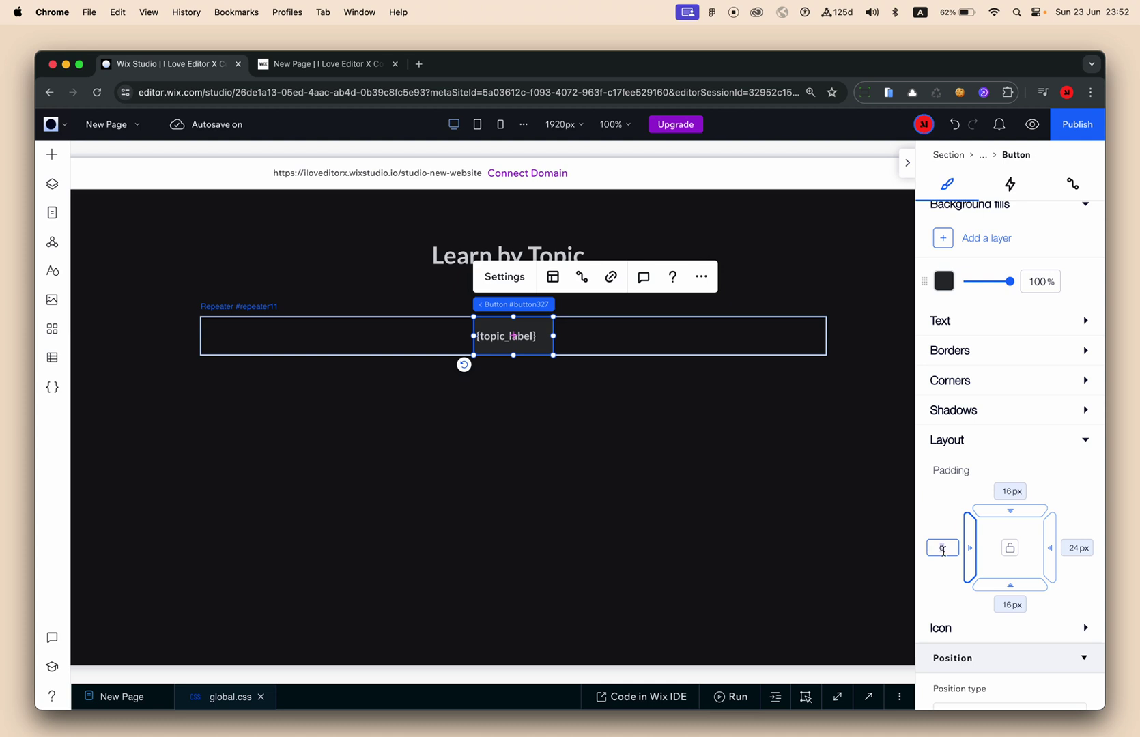
type("24")
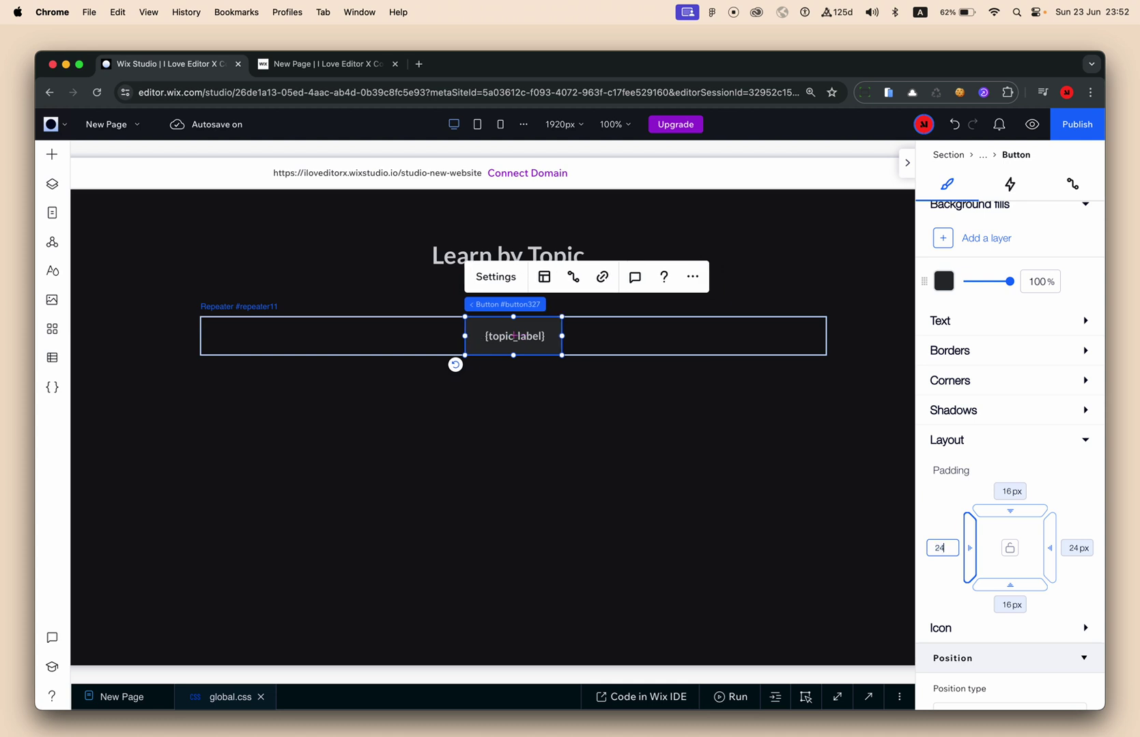
Set the repeater item's column size to 1 fr and its background opacity to 0%
left_click(671, 478)
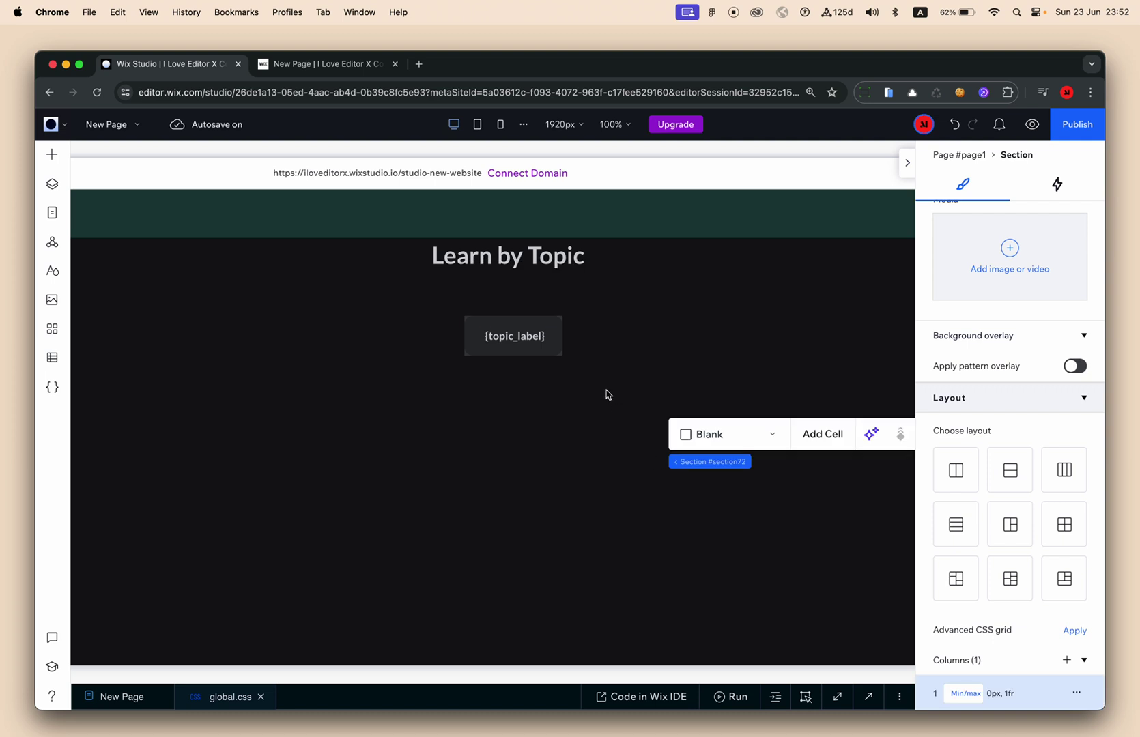
scroll(607, 394, "up", 5)
scroll(606, 395, "up", 1)
left_click(446, 330)
mouse_move(359, 224)
scroll(359, 223, "down", 5)
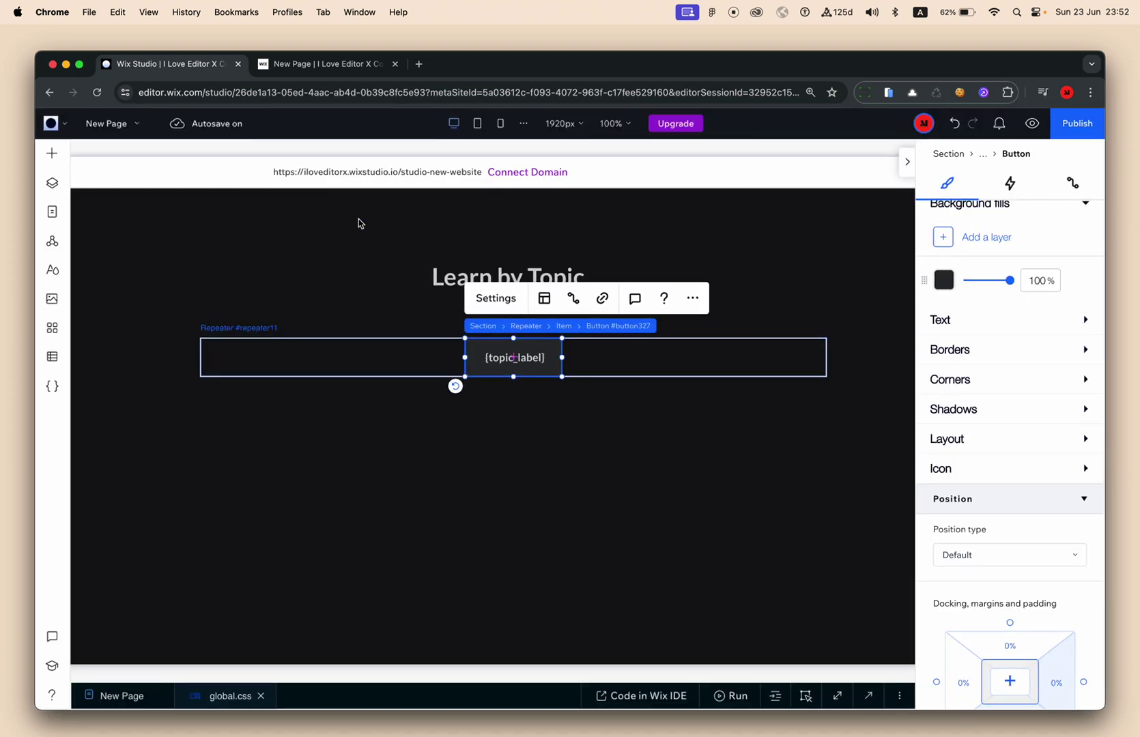
left_click(563, 328)
left_click(975, 468)
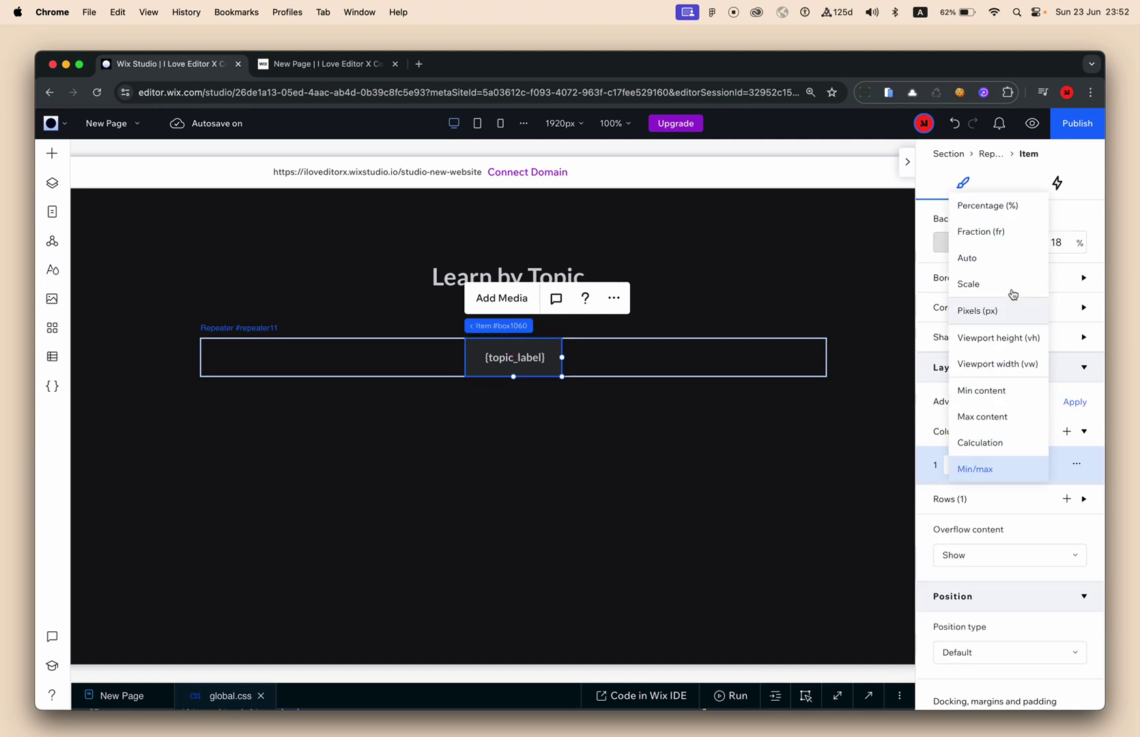
left_click(1011, 232)
double_click(1063, 365)
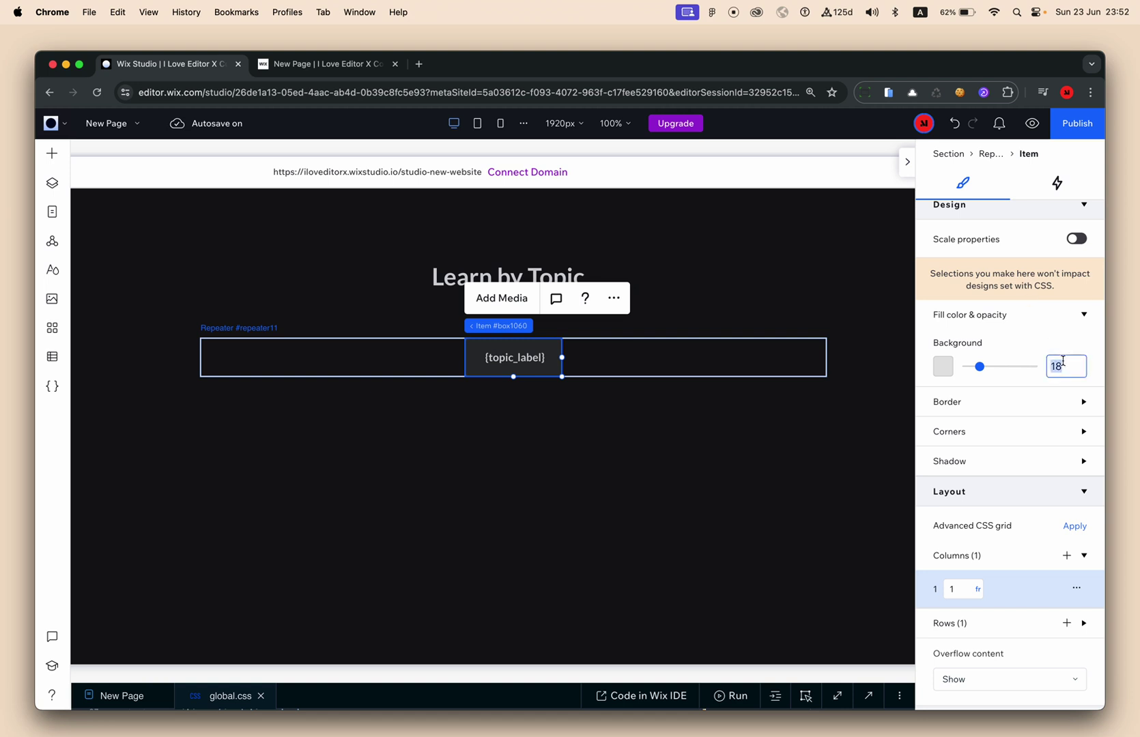
Change the repeater item's only row from Min/max sizing to 1 fr
scroll(1015, 423, "down", 3)
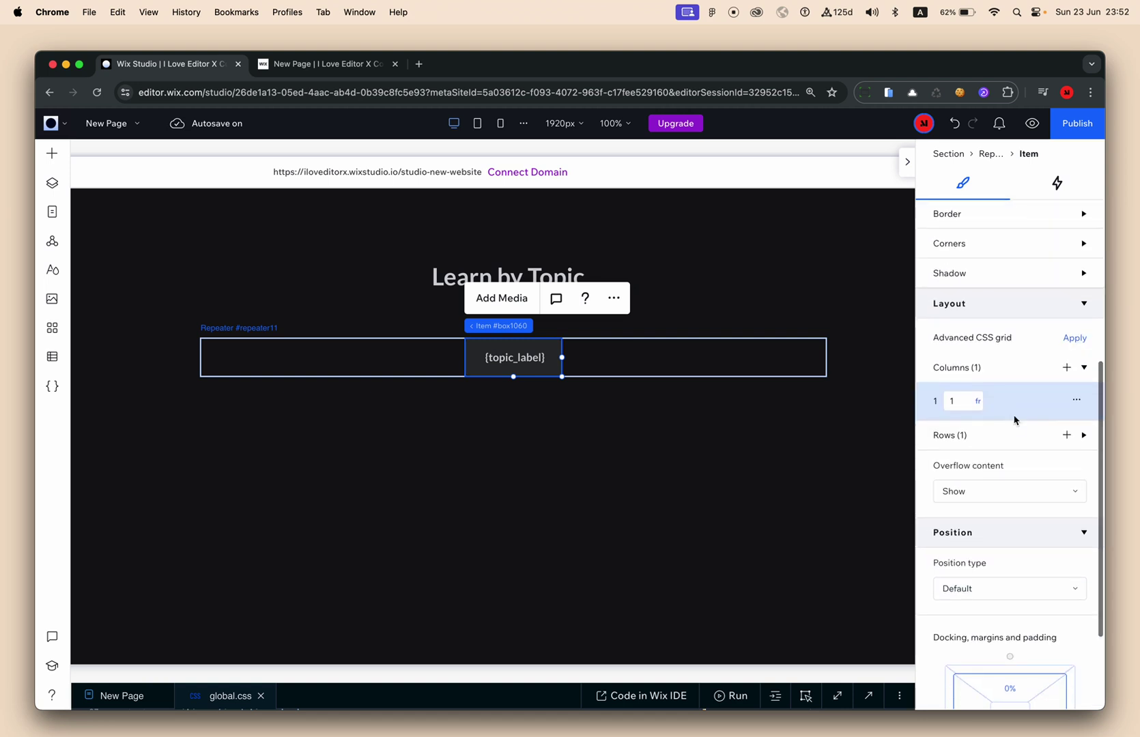
left_click(956, 440)
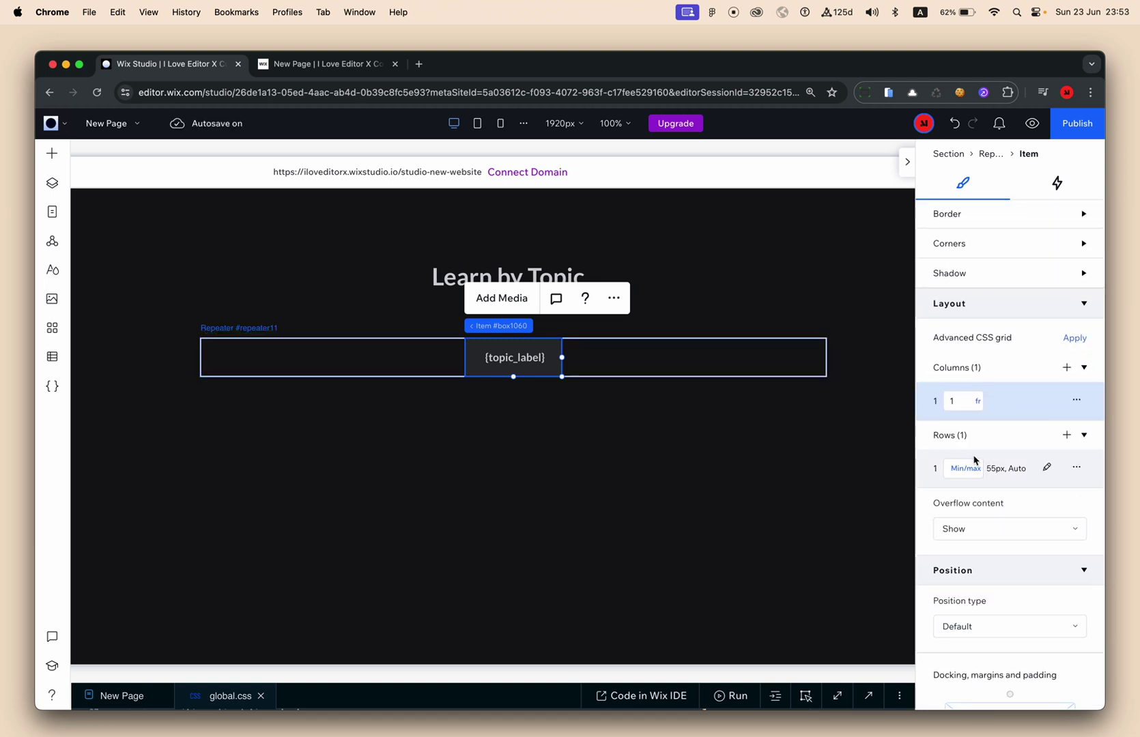
scroll(976, 458, "up", 5)
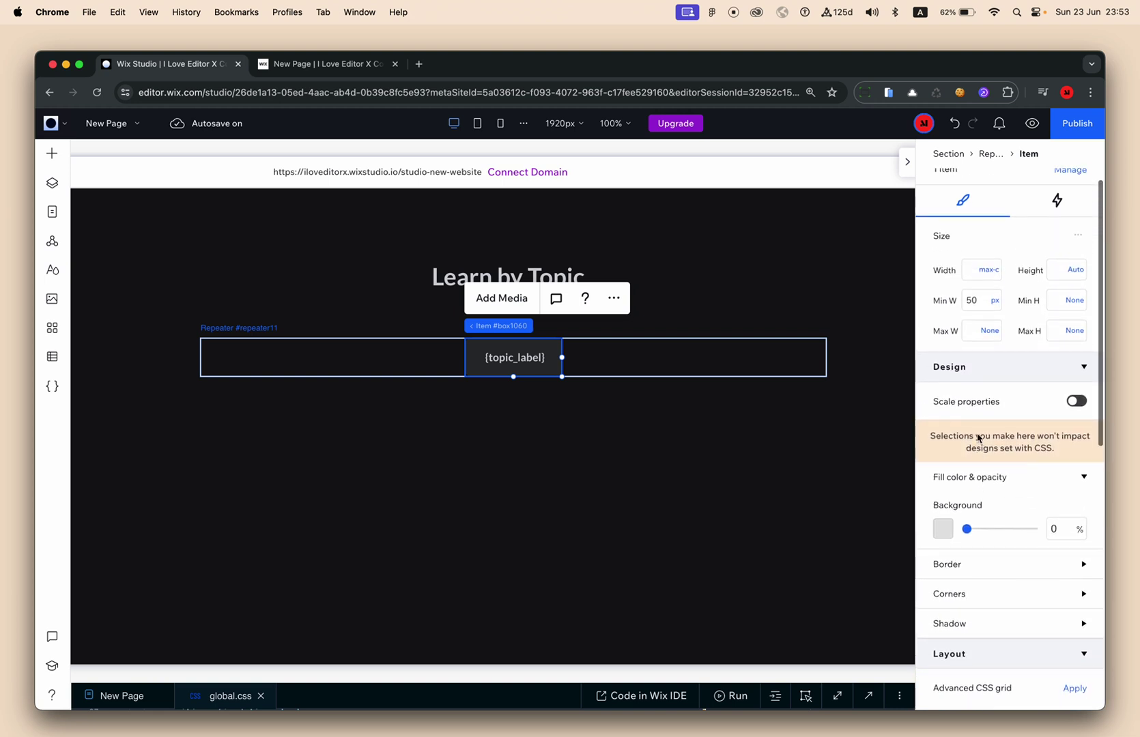
scroll(1001, 399, "down", 4)
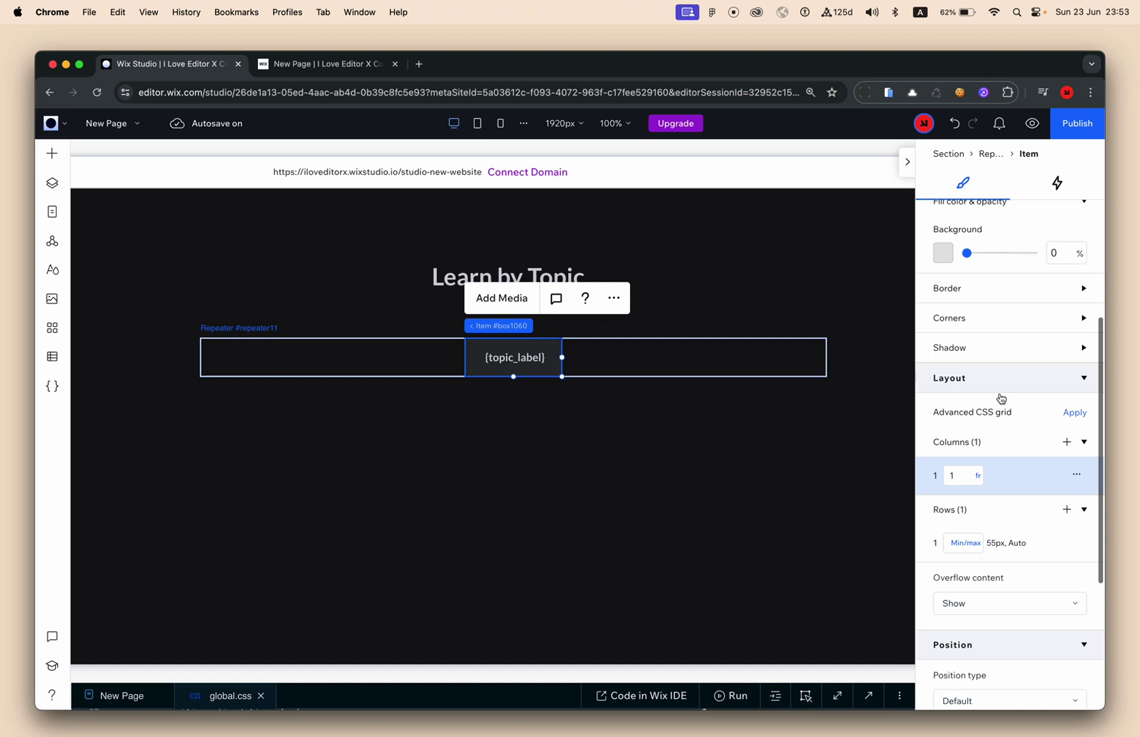
left_click(975, 543)
left_click(1020, 313)
Examine the repeater item's minimum width setting with its unit options, and how the item fits around the button
scroll(1018, 313, "up", 2)
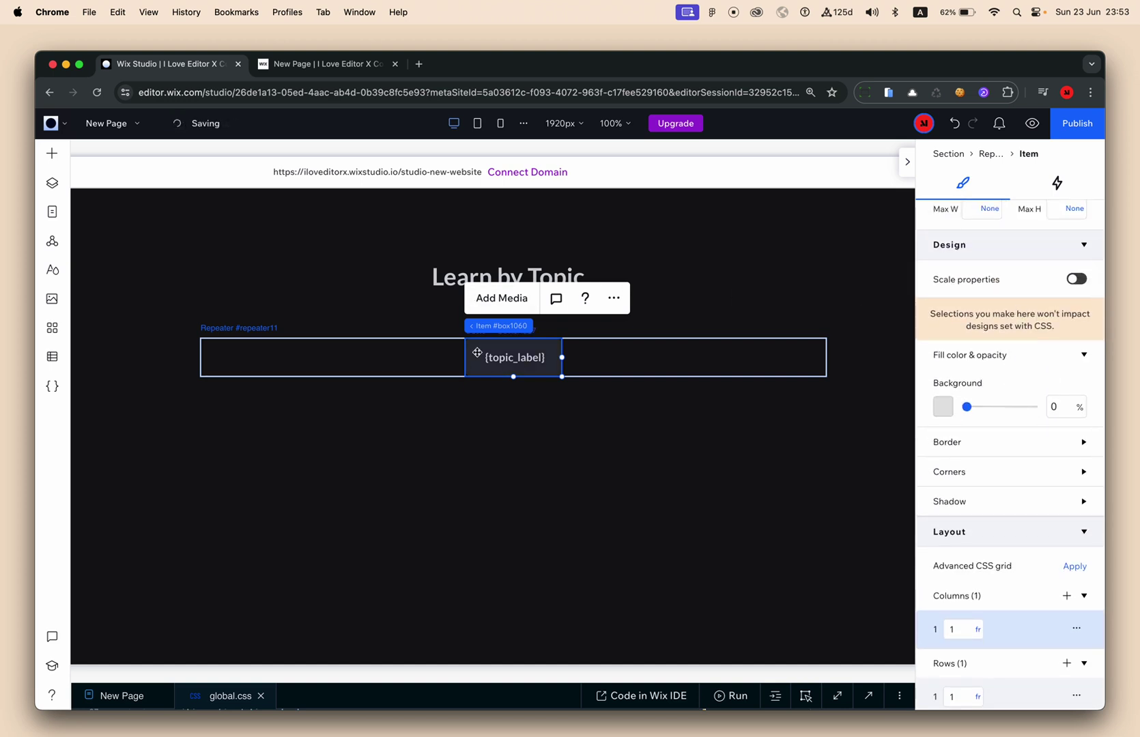
scroll(957, 379, "up", 2)
left_click(975, 323)
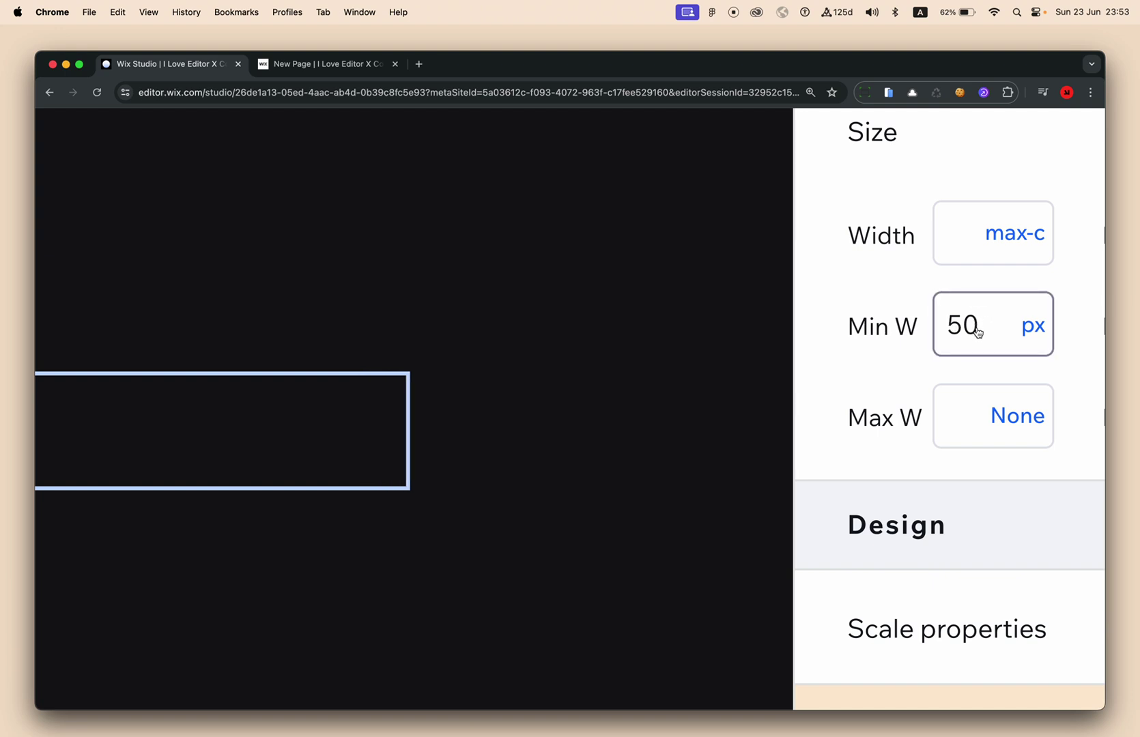
left_click(1033, 326)
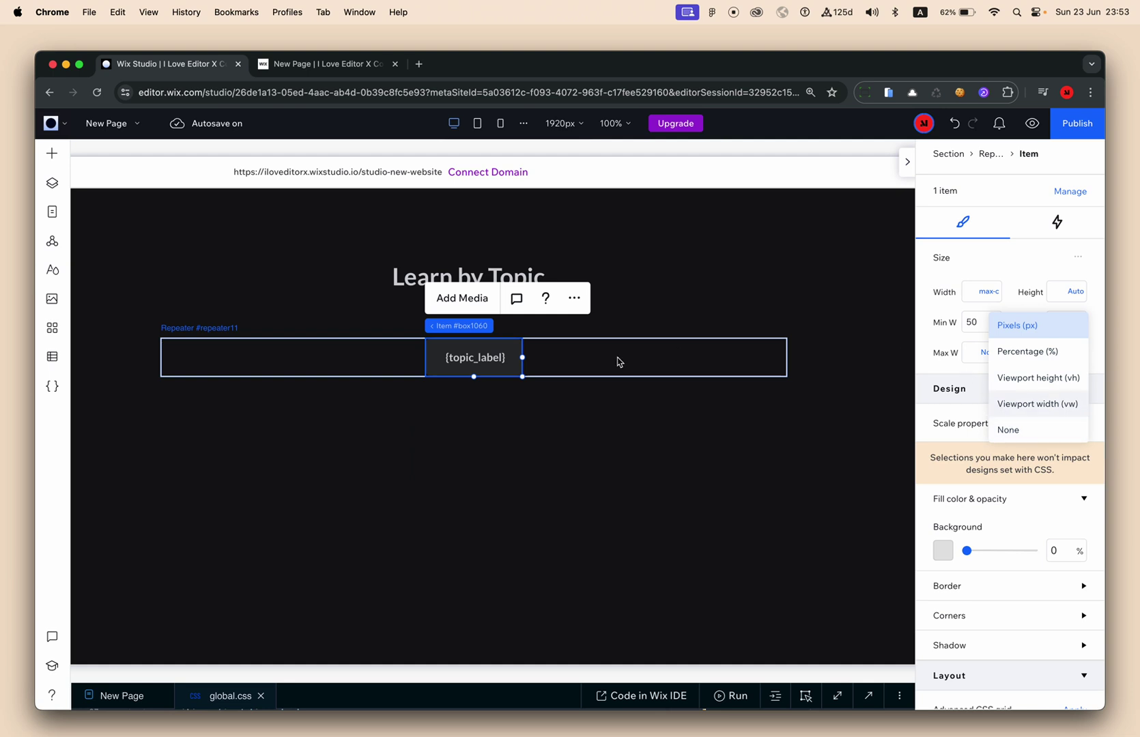
left_click(938, 341)
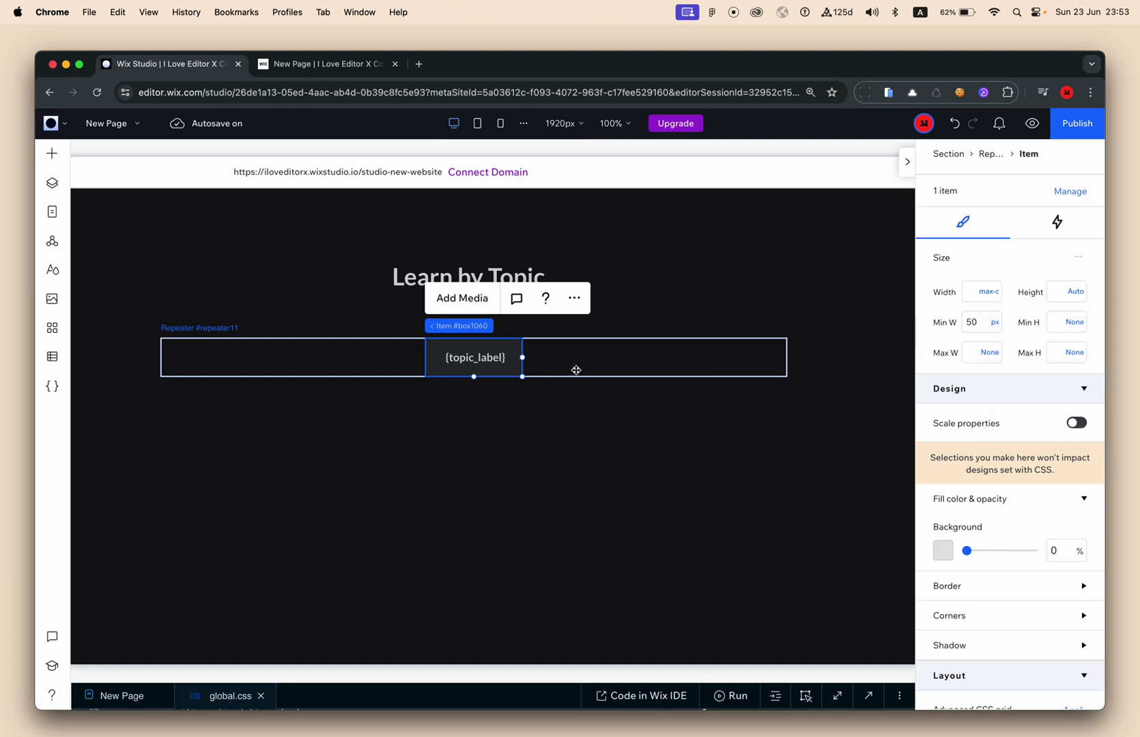
scroll(453, 357, "up", 5)
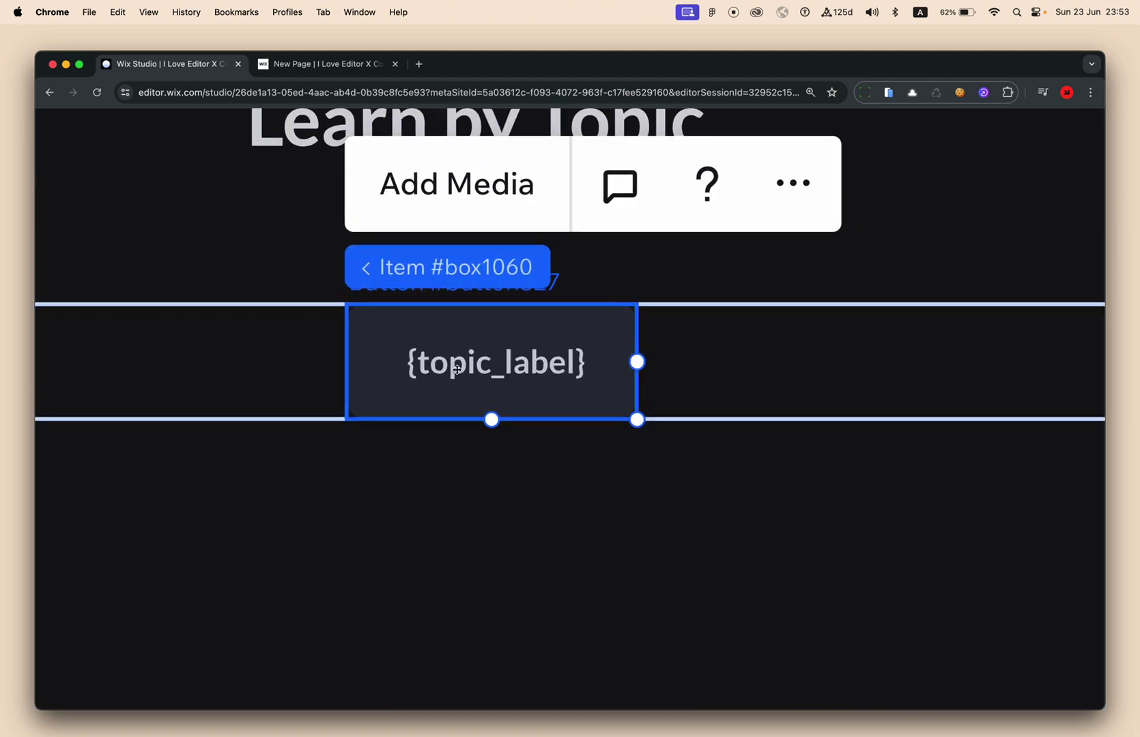
scroll(457, 370, "down", 5)
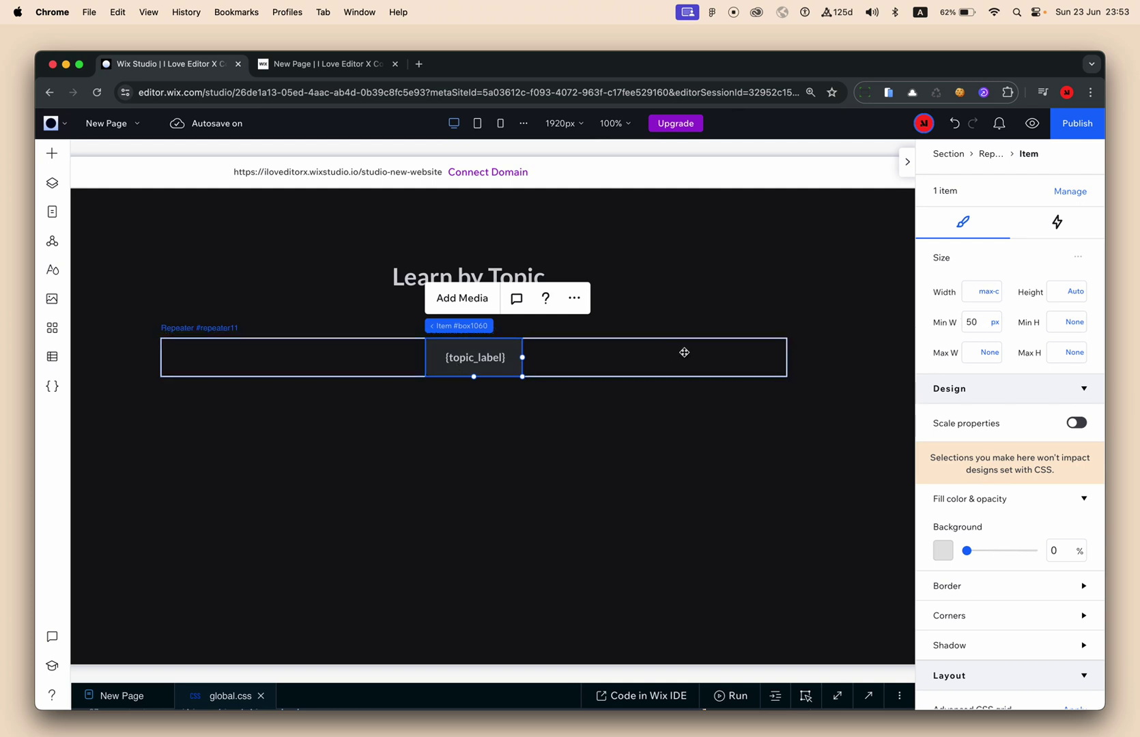
Select the section instead of the repeater and hide the properties inspector to enlarge the canvas
left_click(366, 367)
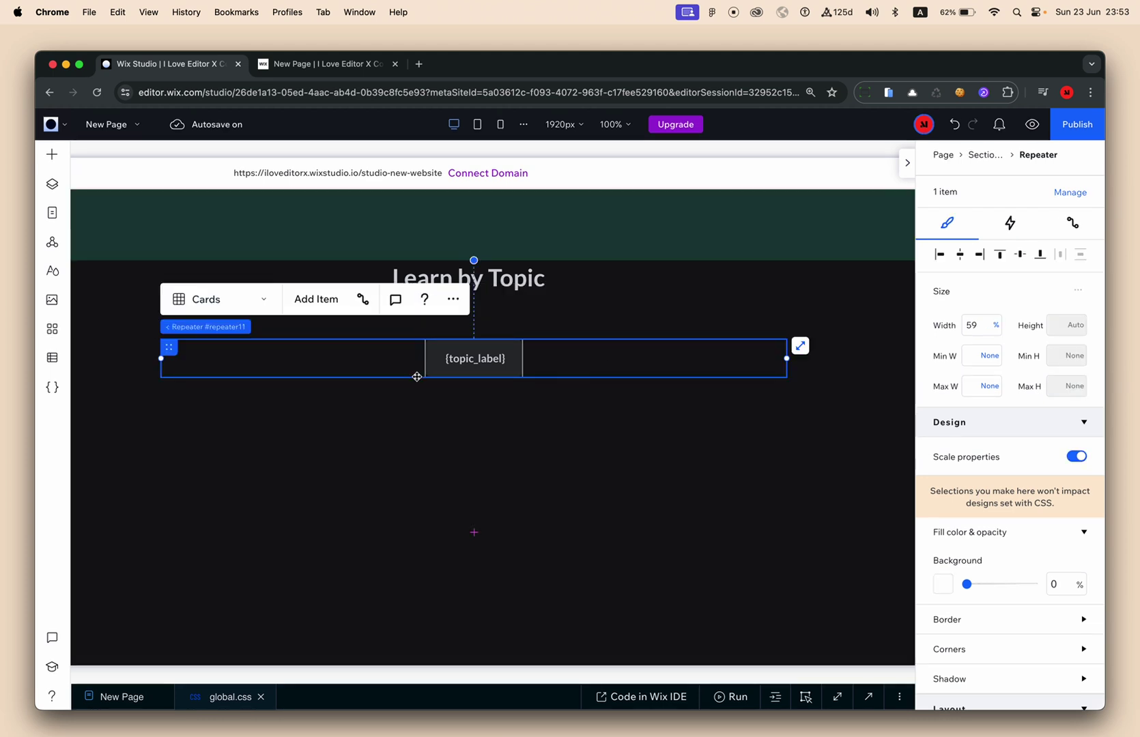
left_click(478, 462)
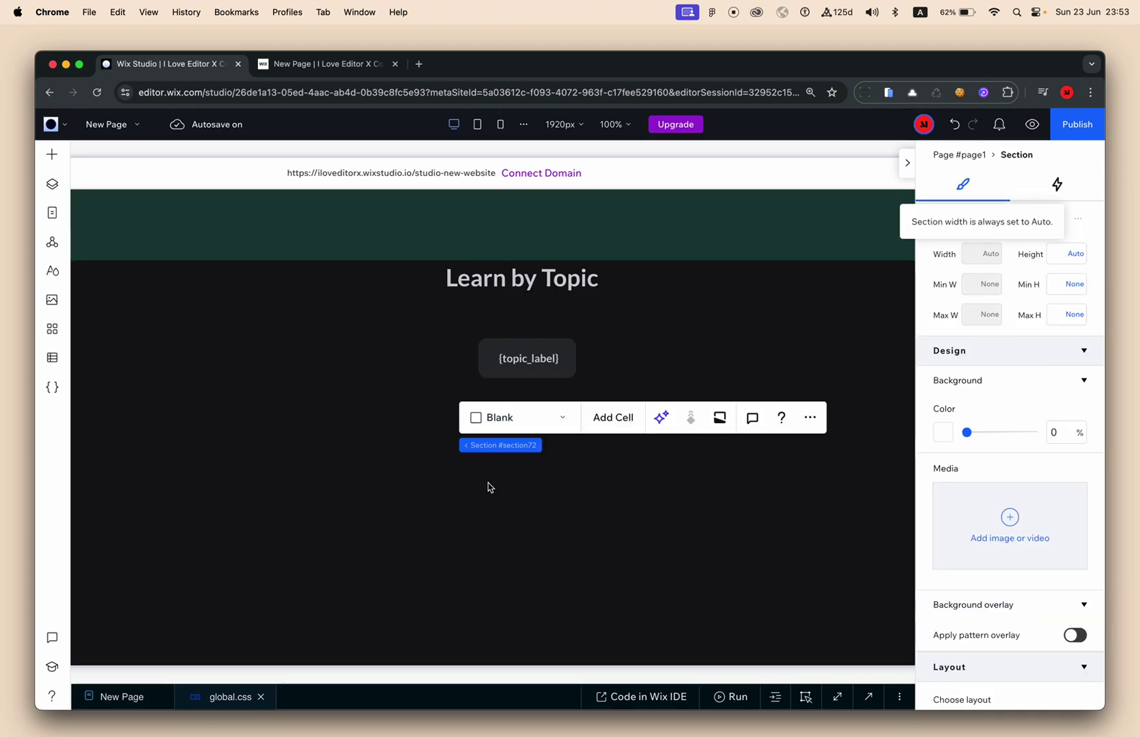
left_click(908, 165)
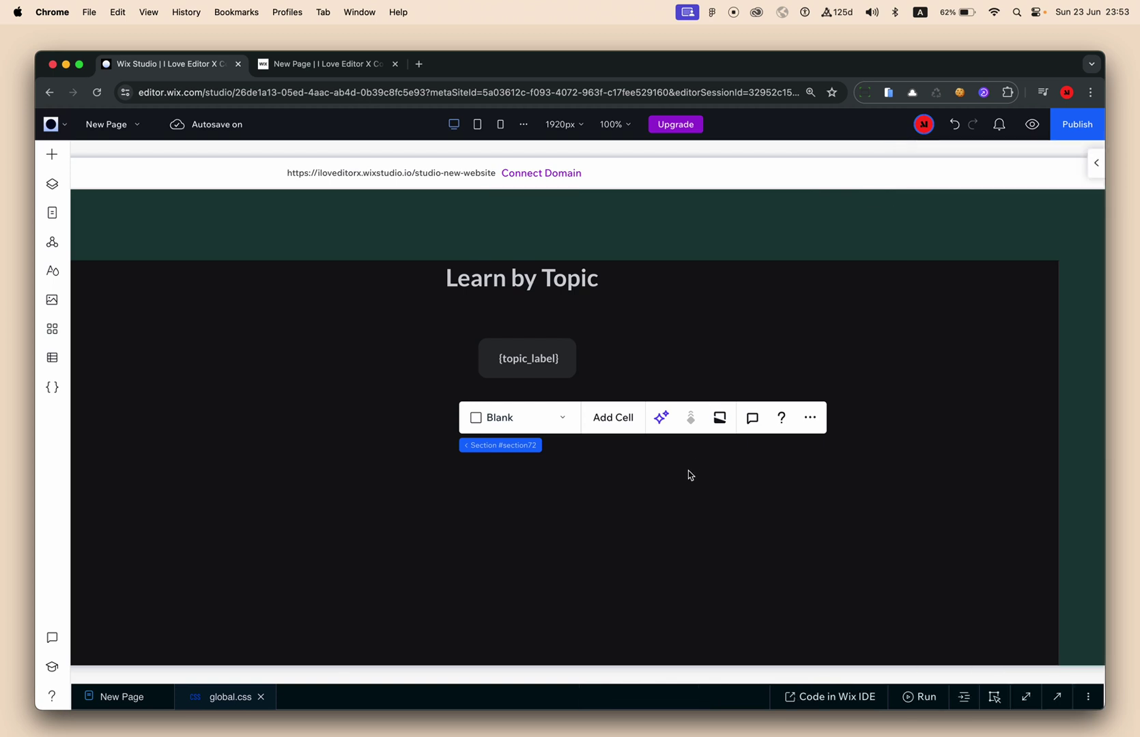
Copy the red LOAD MORE button from the finished section into the new section and place it below the topic repeater
left_click(536, 591)
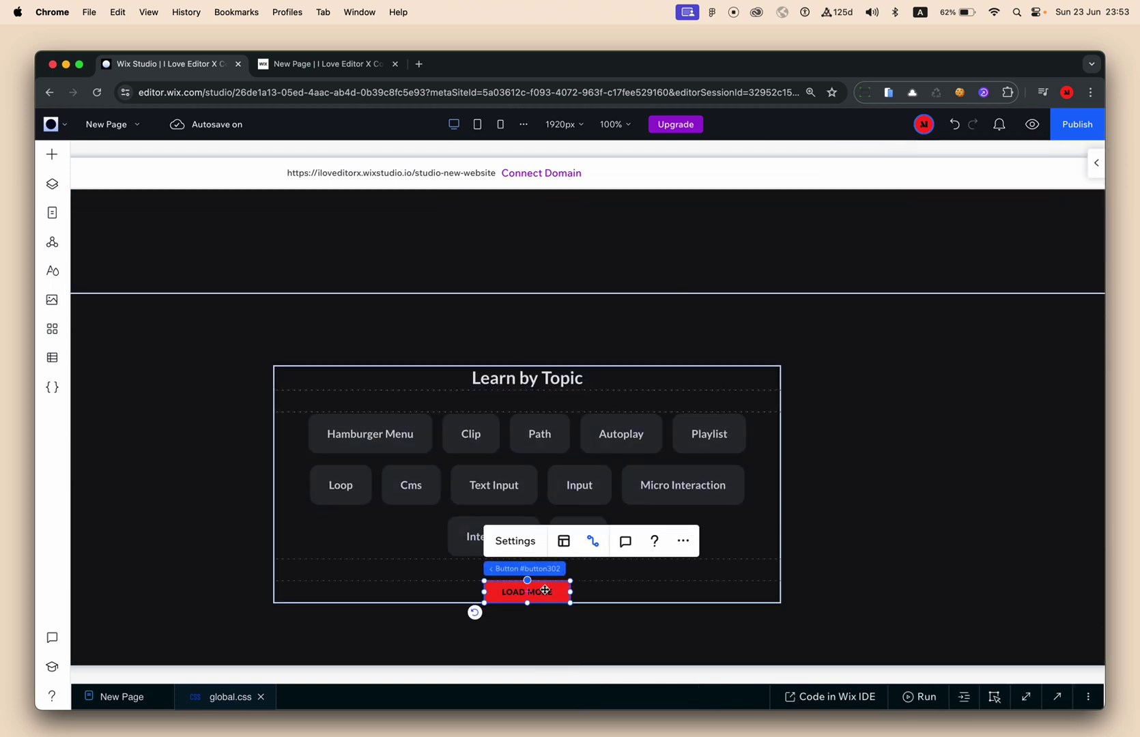
right_click(536, 592)
left_click(598, 178)
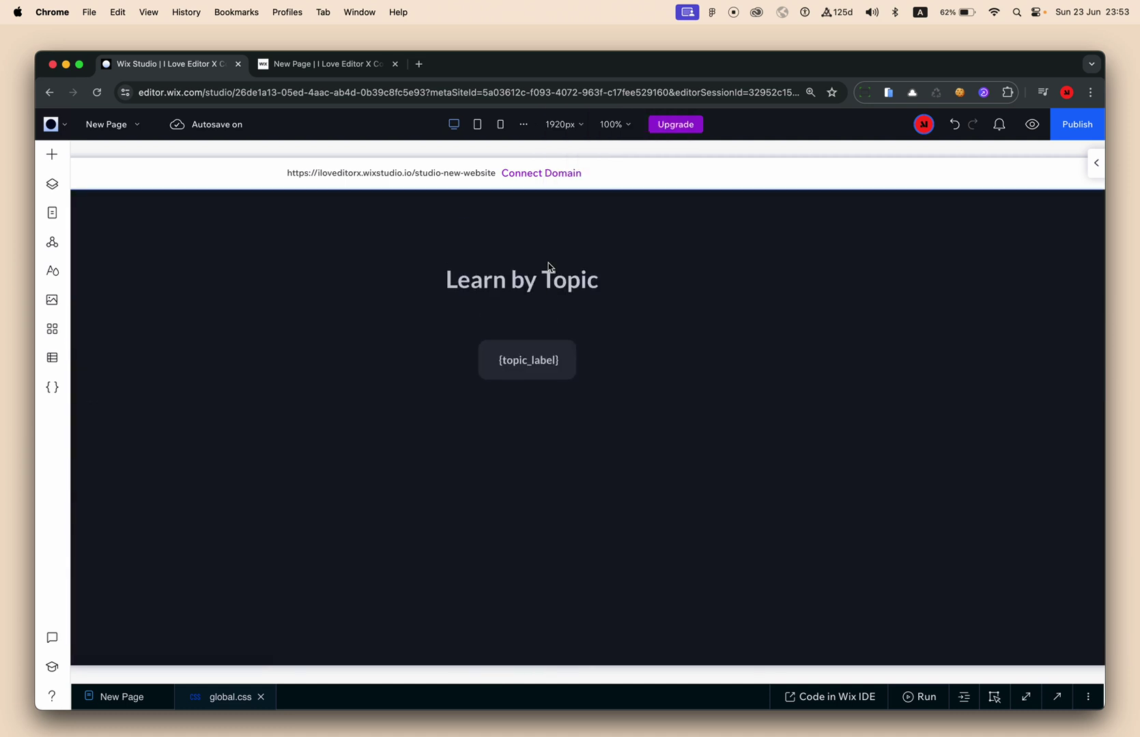
left_click(543, 506)
right_click(542, 506)
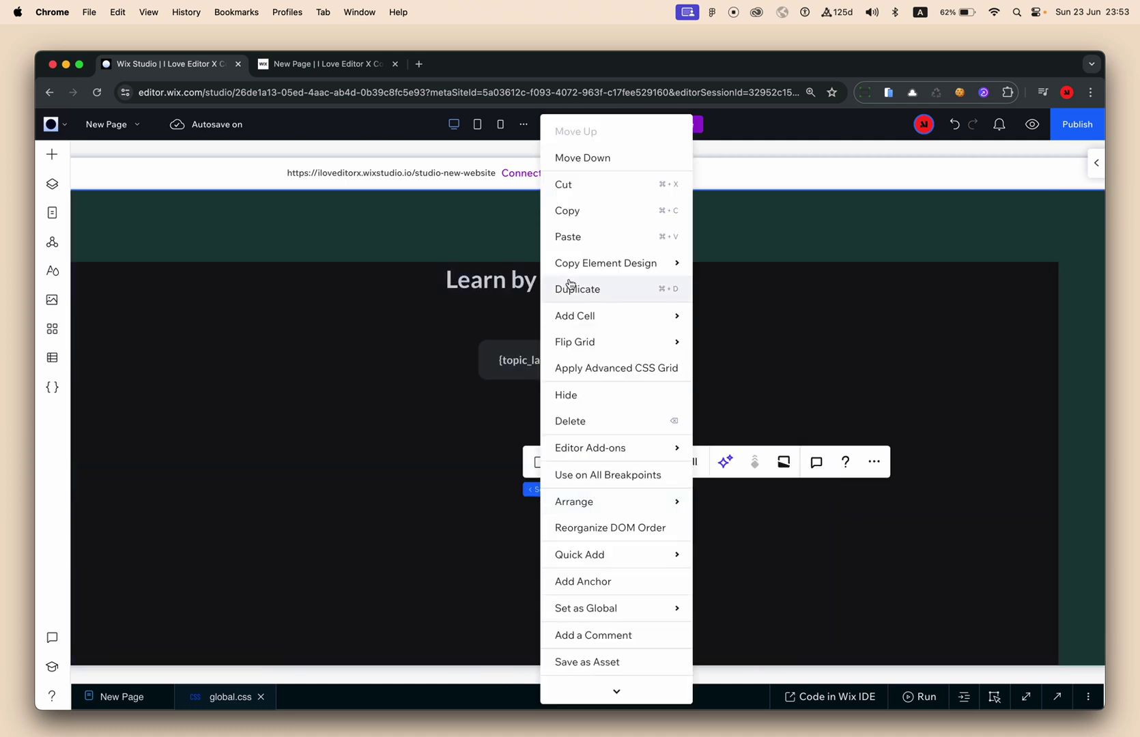
left_click(588, 234)
left_click_drag(577, 509, 527, 469)
Set the LOAD MORE button's padding to 16 px above and below and 24 px on both sides
left_click(1096, 163)
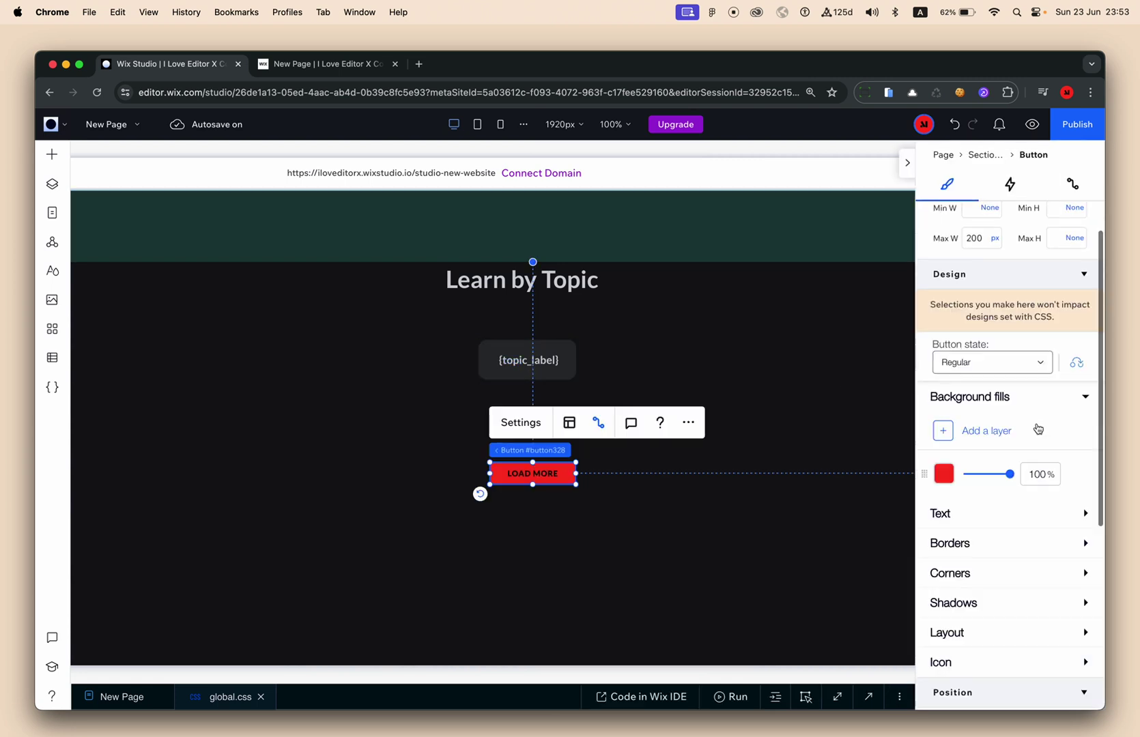
scroll(1038, 428, "up", 2)
scroll(1031, 461, "down", 5)
left_click(986, 572)
scroll(986, 578, "down", 4)
left_click(1016, 513)
type("16")
left_click(944, 567)
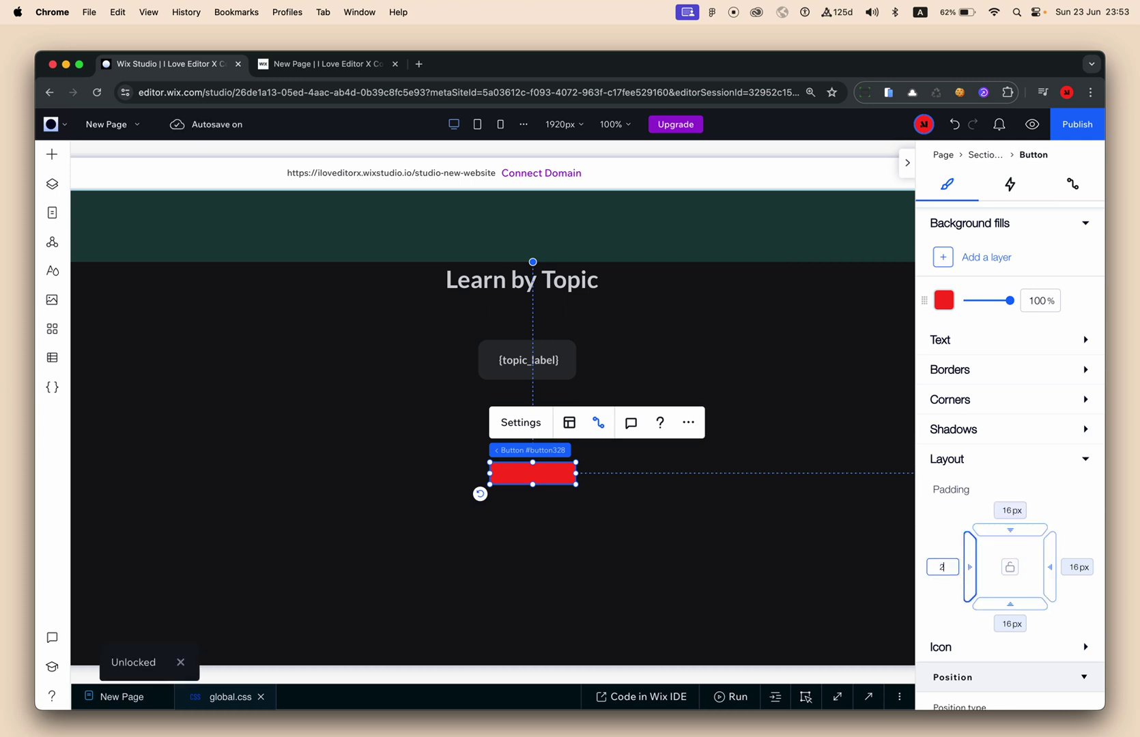
left_click(1082, 568)
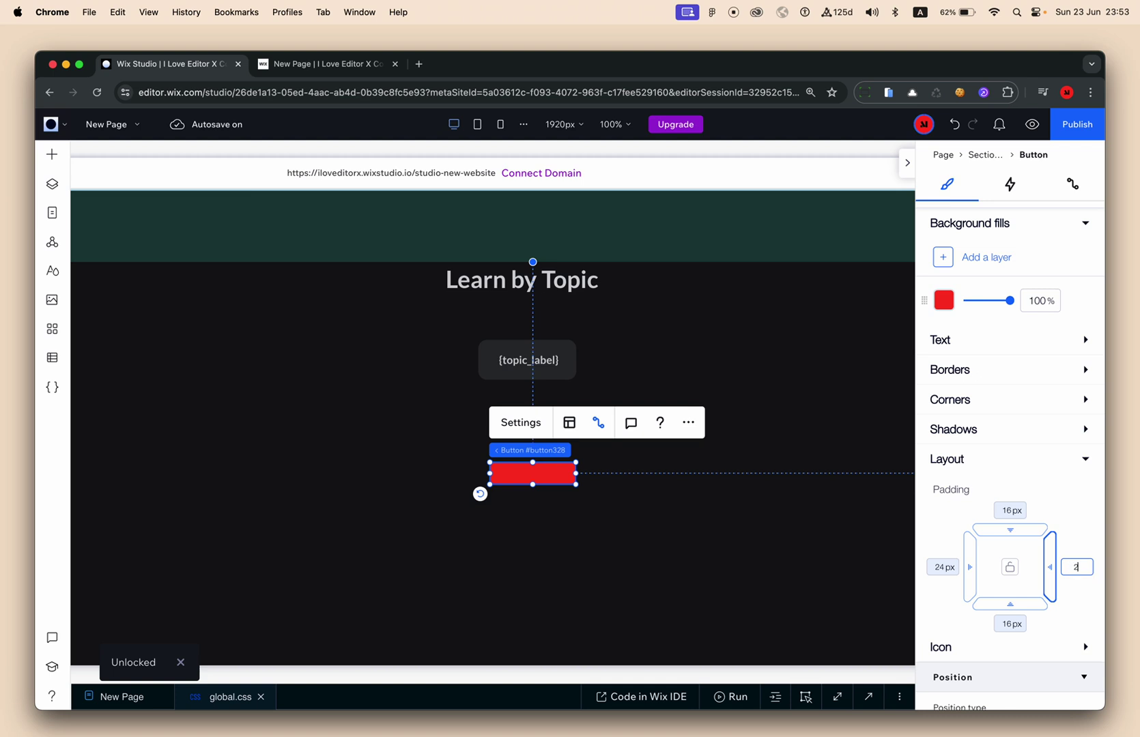
type("24")
key("Return")
Change the LOAD MORE button's height to Auto
scroll(1046, 416, "up", 4)
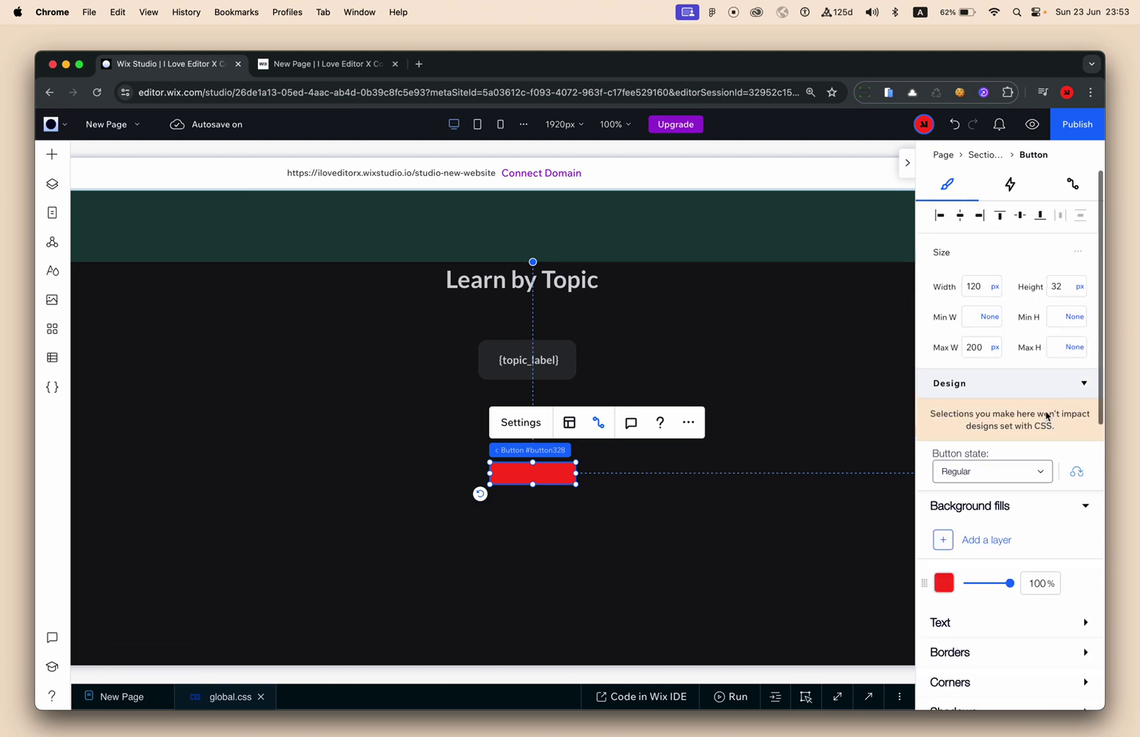
left_click(1078, 287)
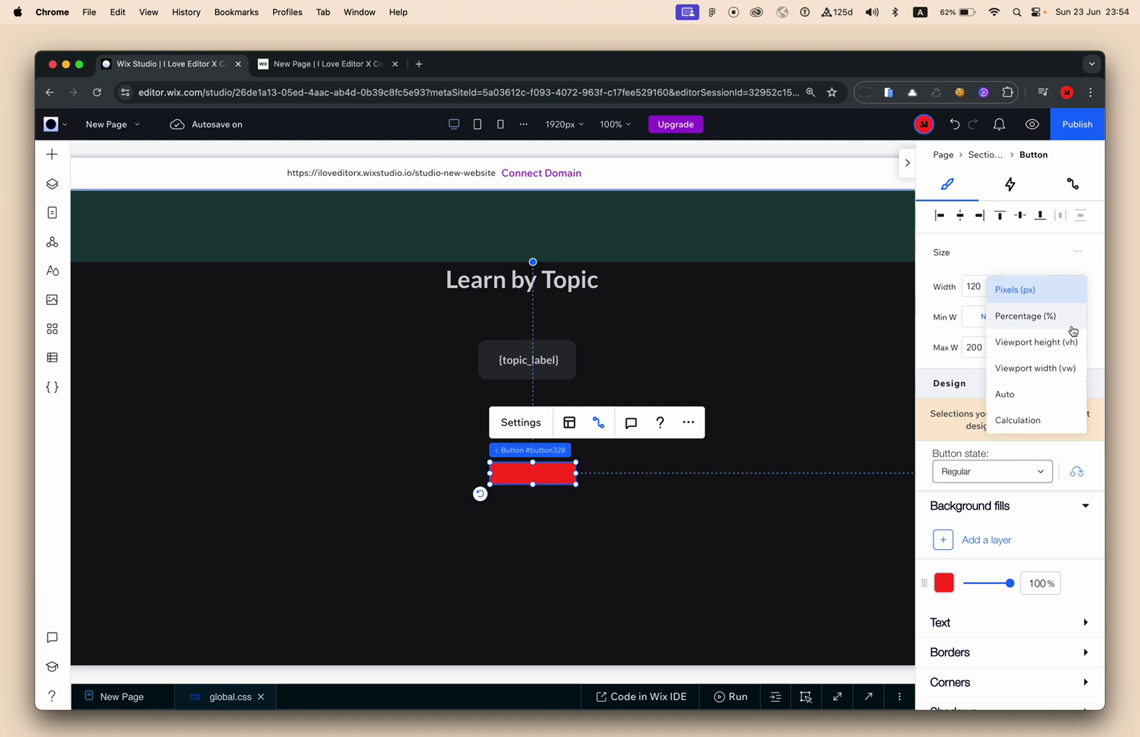
left_click(1051, 398)
Set the LOAD MORE button's font size to 13 px
scroll(967, 572, "down", 3)
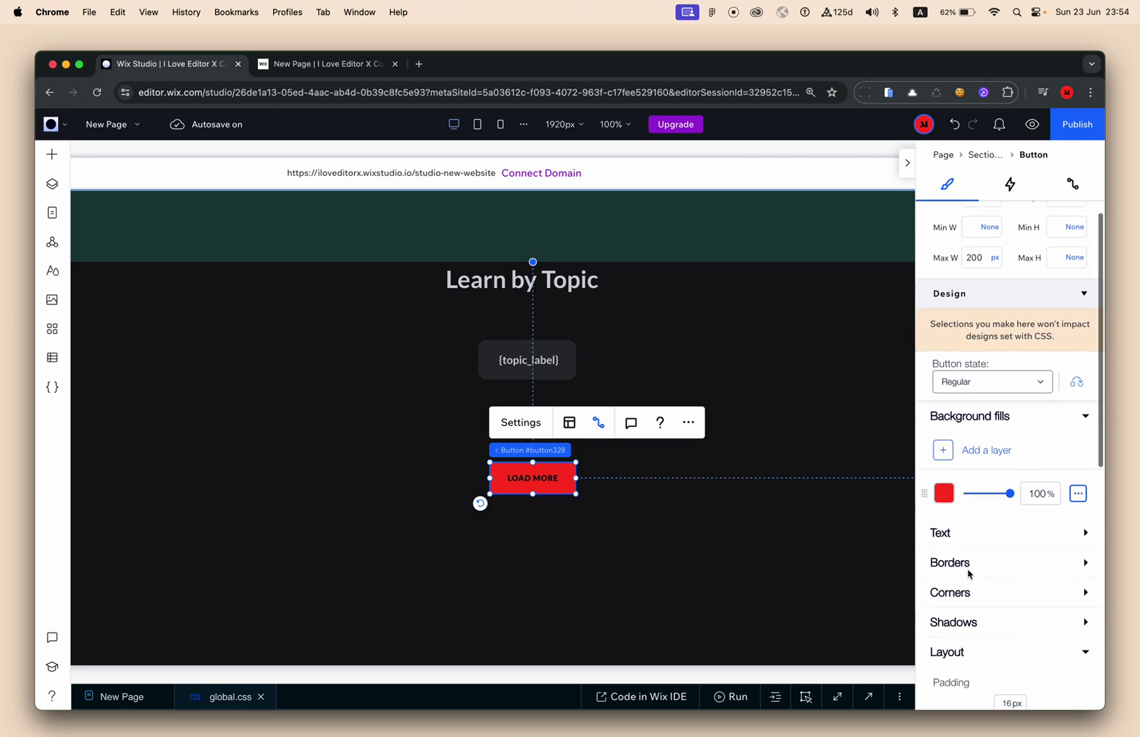
left_click(968, 536)
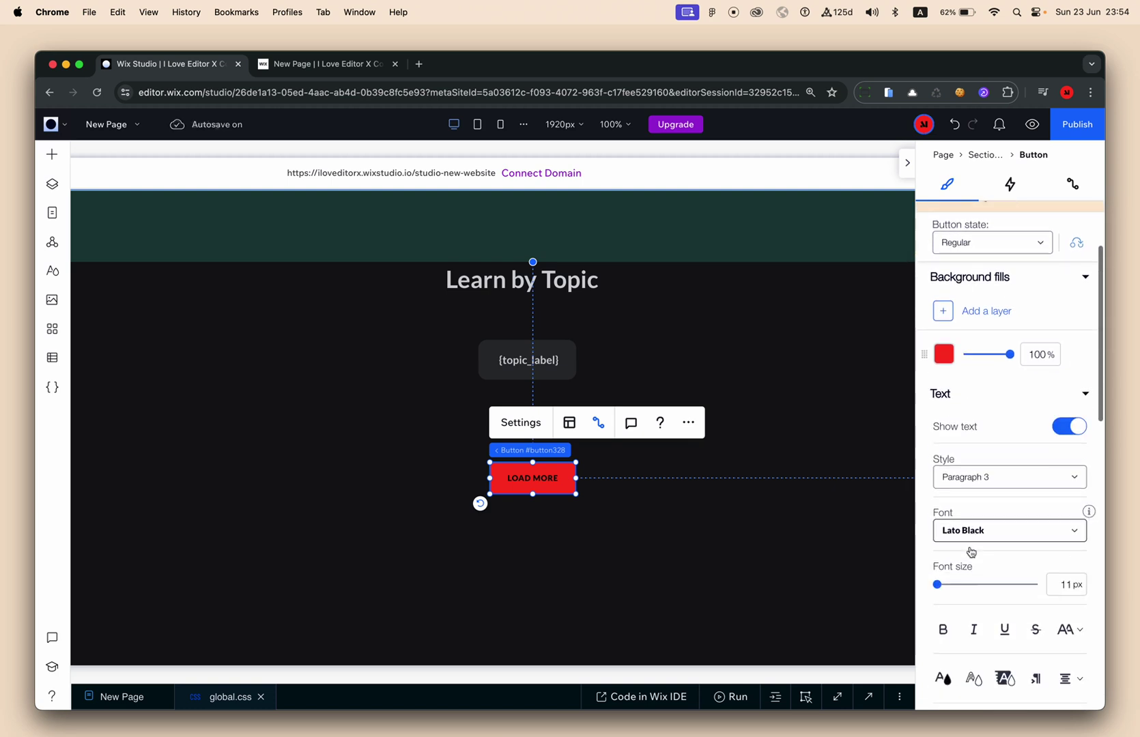
left_click(1070, 584)
type("13")
left_click(666, 580)
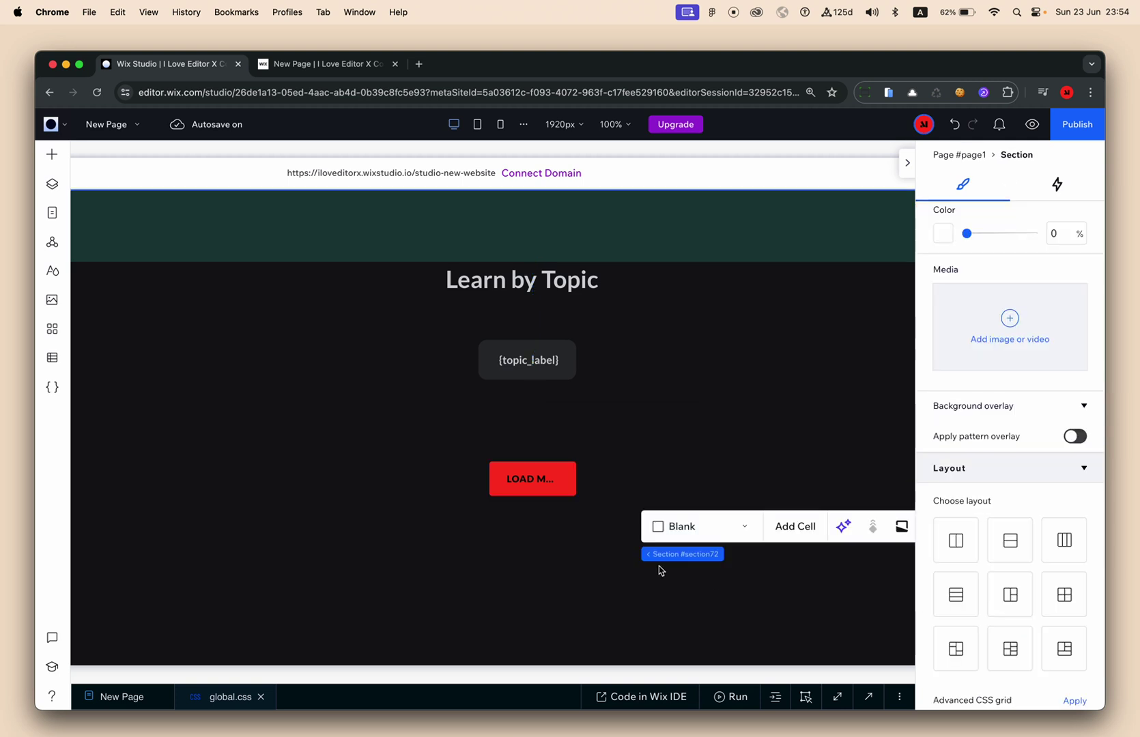
Remove the LOAD MORE button's maximum width and widen the button to about 152 px
left_click(574, 482)
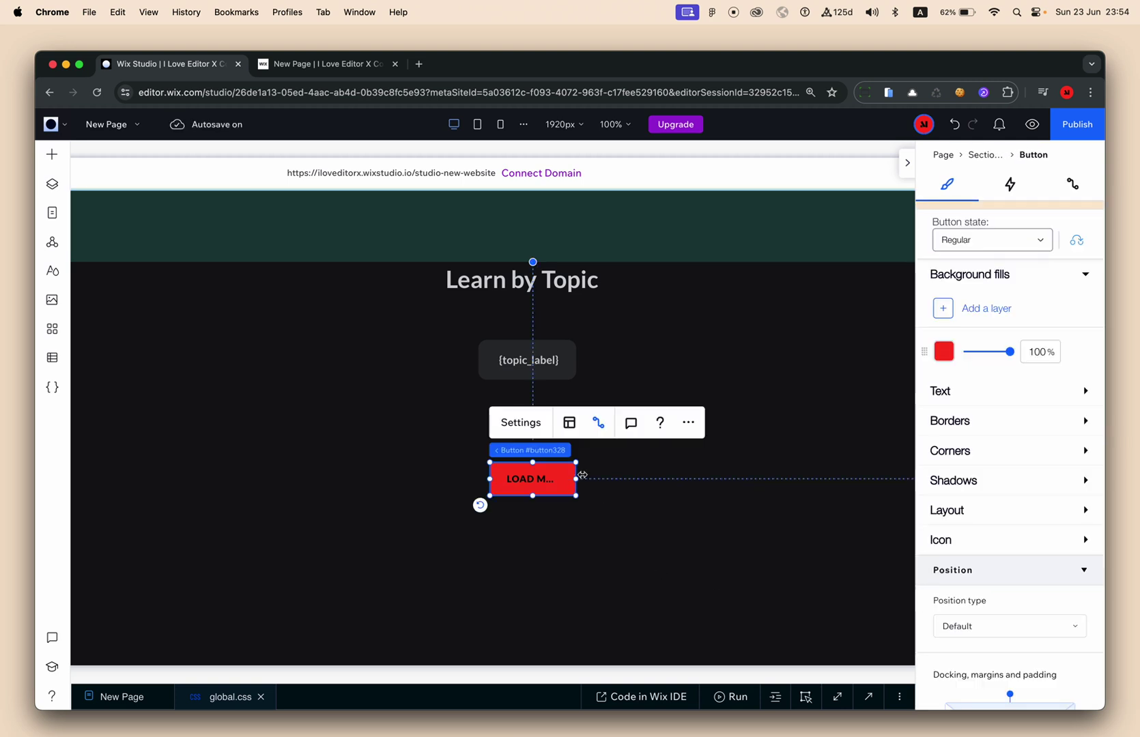
scroll(1016, 292, "up", 3)
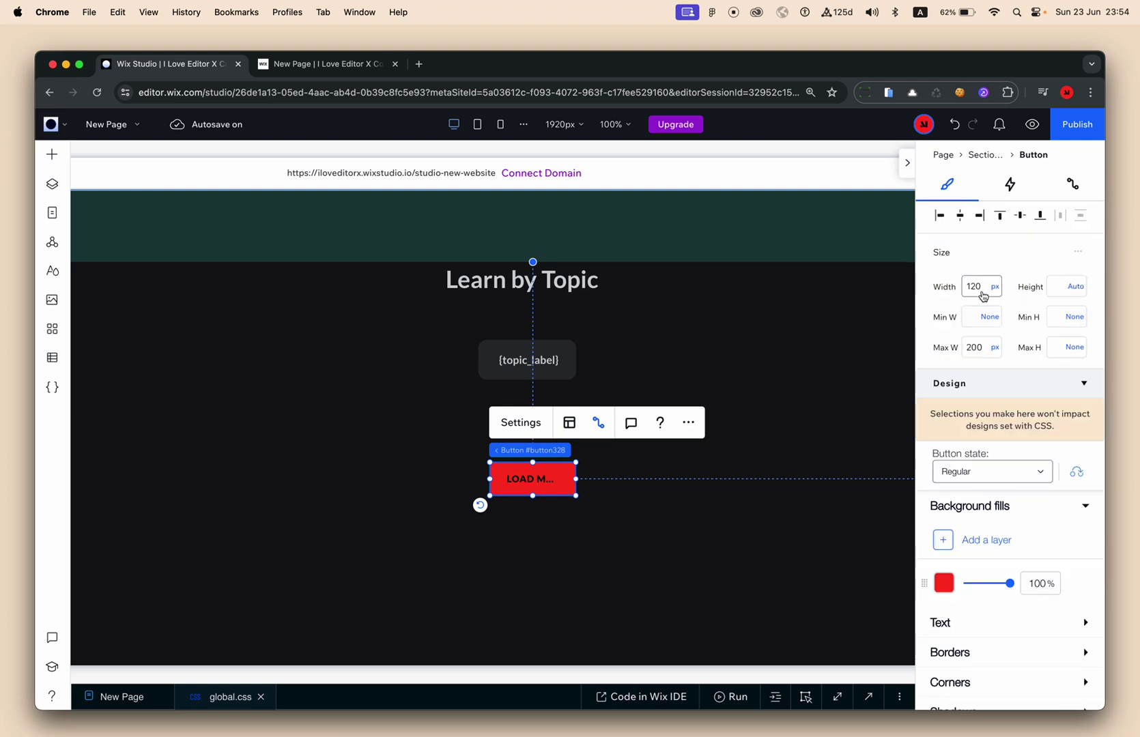
left_click(996, 348)
left_click(1011, 455)
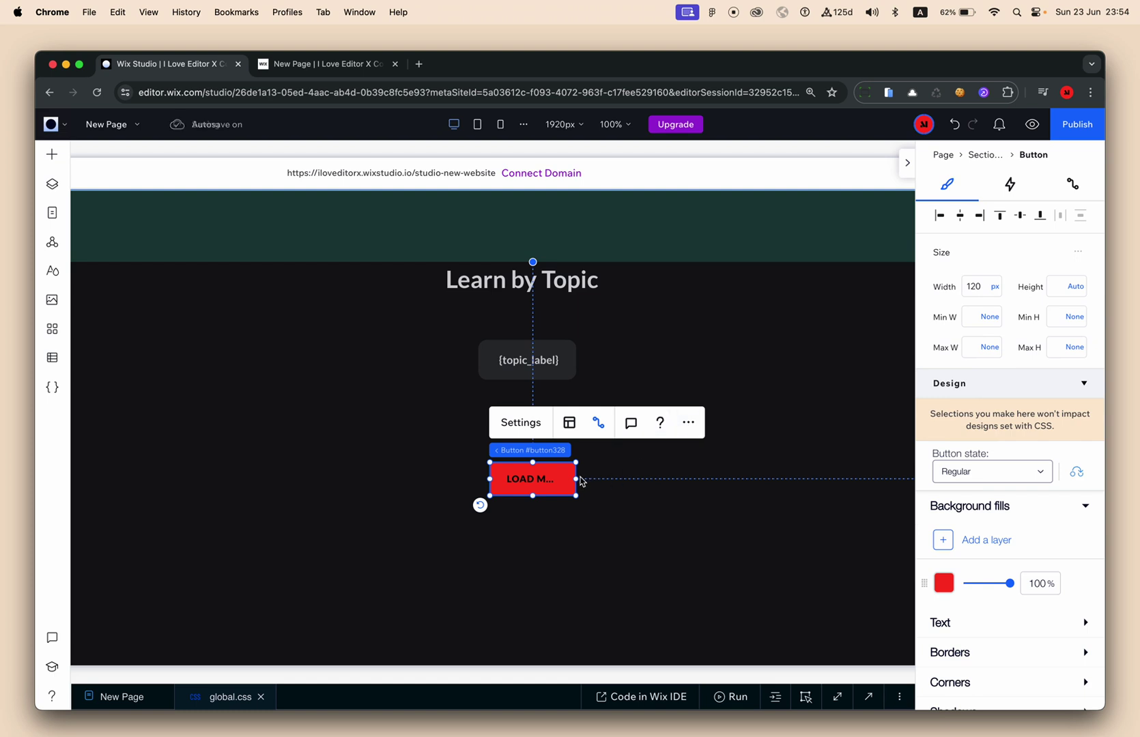
left_click_drag(576, 478, 604, 483)
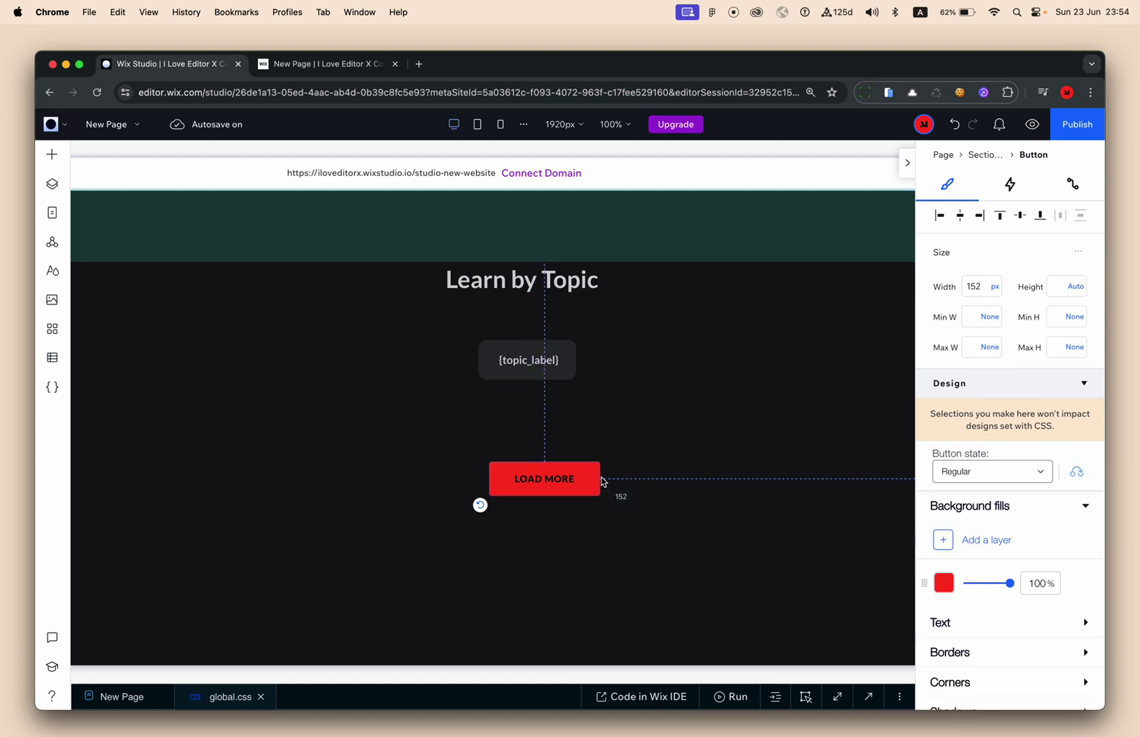
Check the LOAD MORE button's dataset and click action connection
left_click(600, 429)
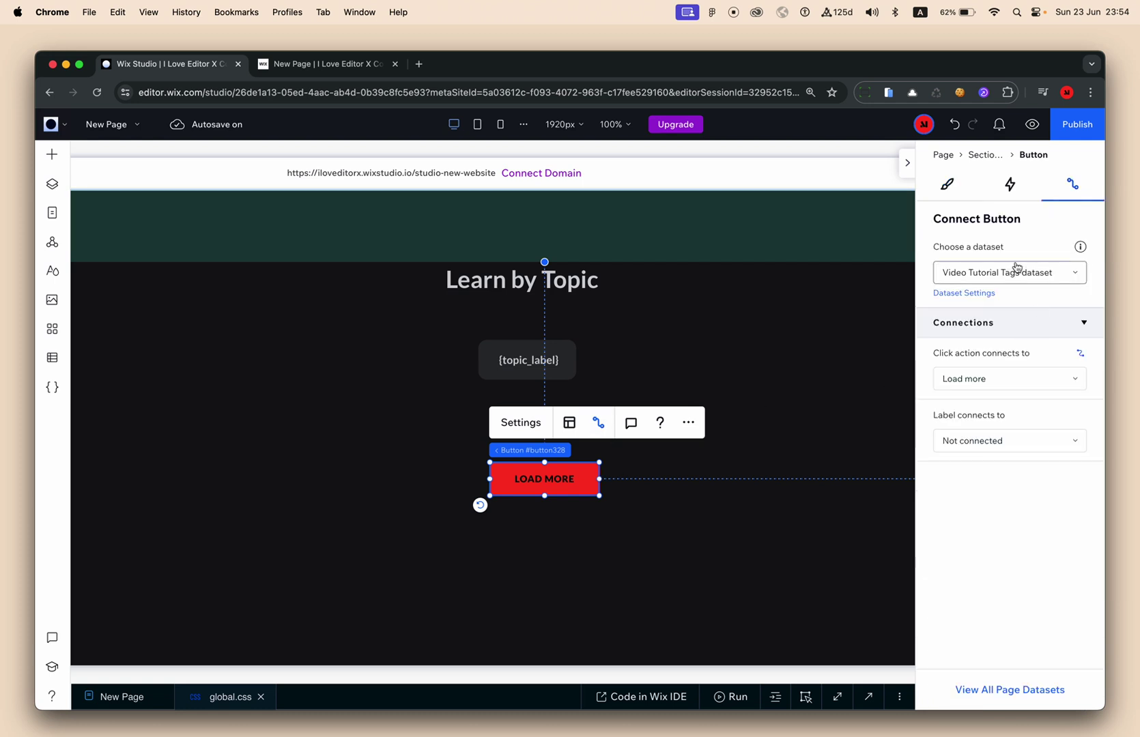
left_click(997, 271)
left_click(984, 208)
left_click(834, 468)
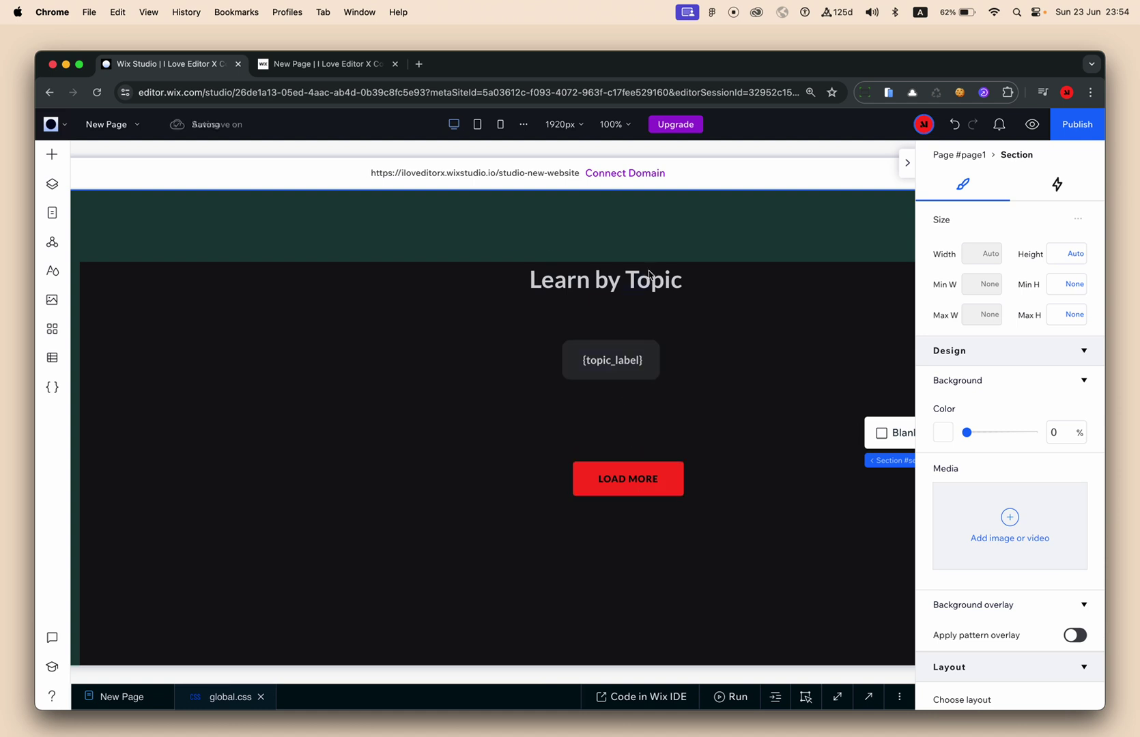
Center the LOAD MORE button under the repeater and stack it with the heading and the repeater
left_click_drag(672, 489, 635, 464)
left_click(641, 282)
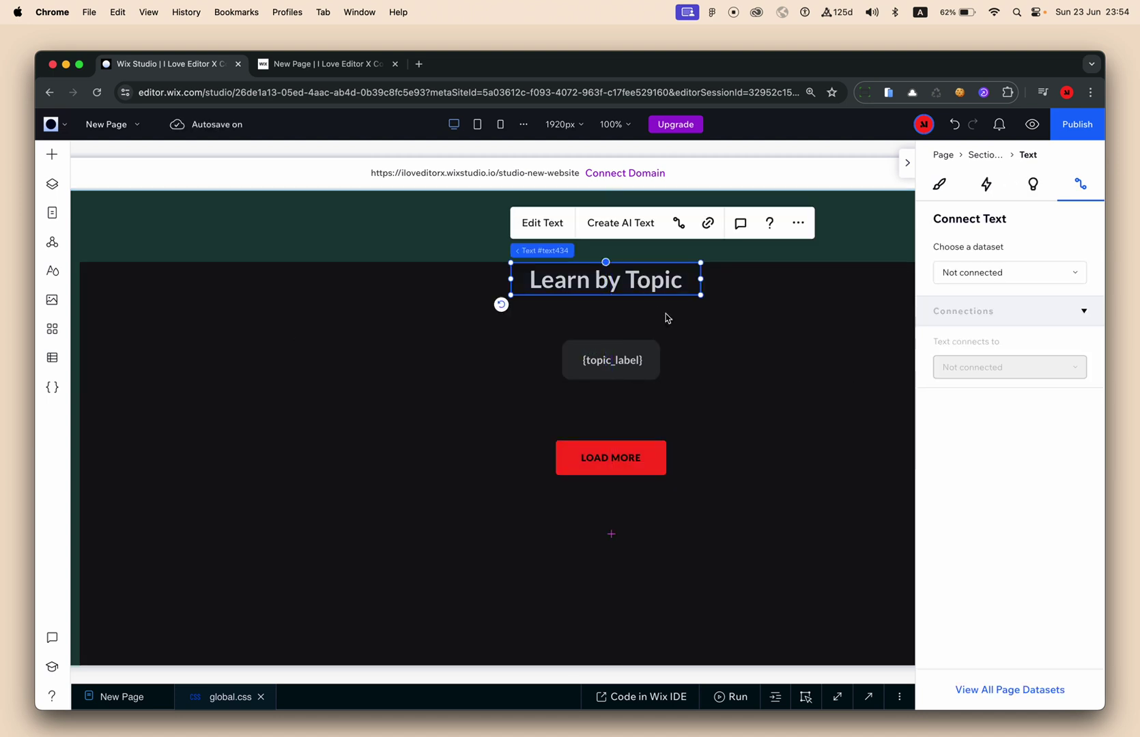
left_click(739, 375, "shift")
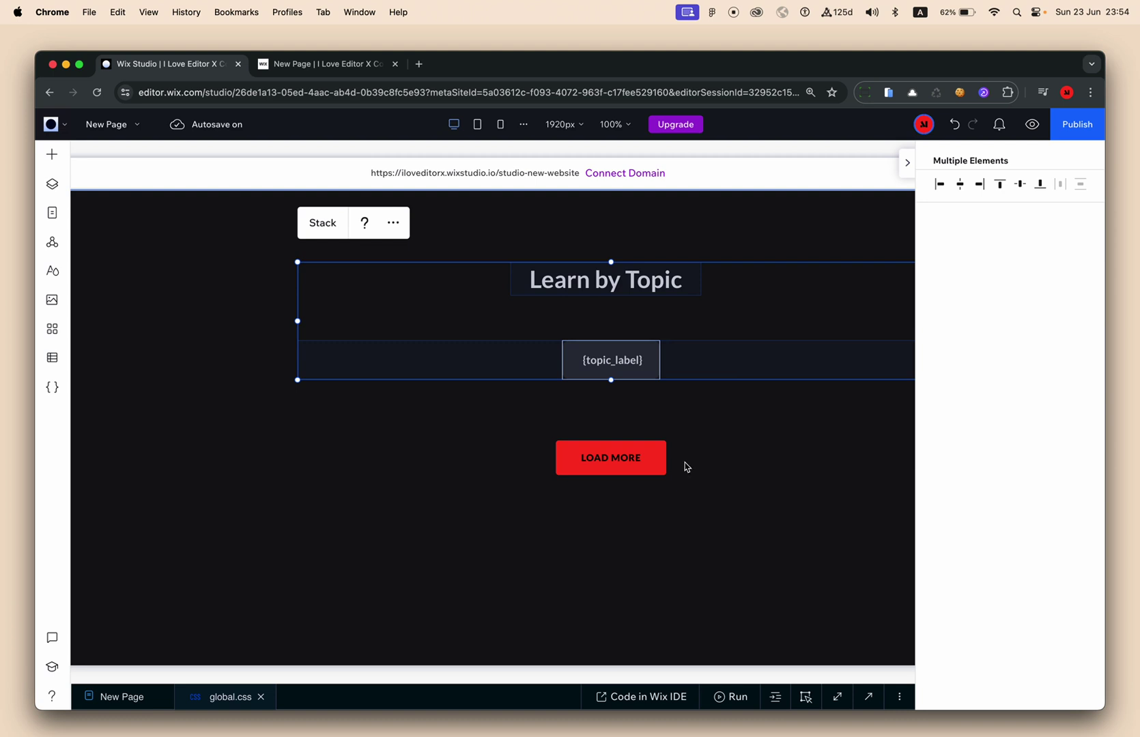
left_click(663, 457, "shift")
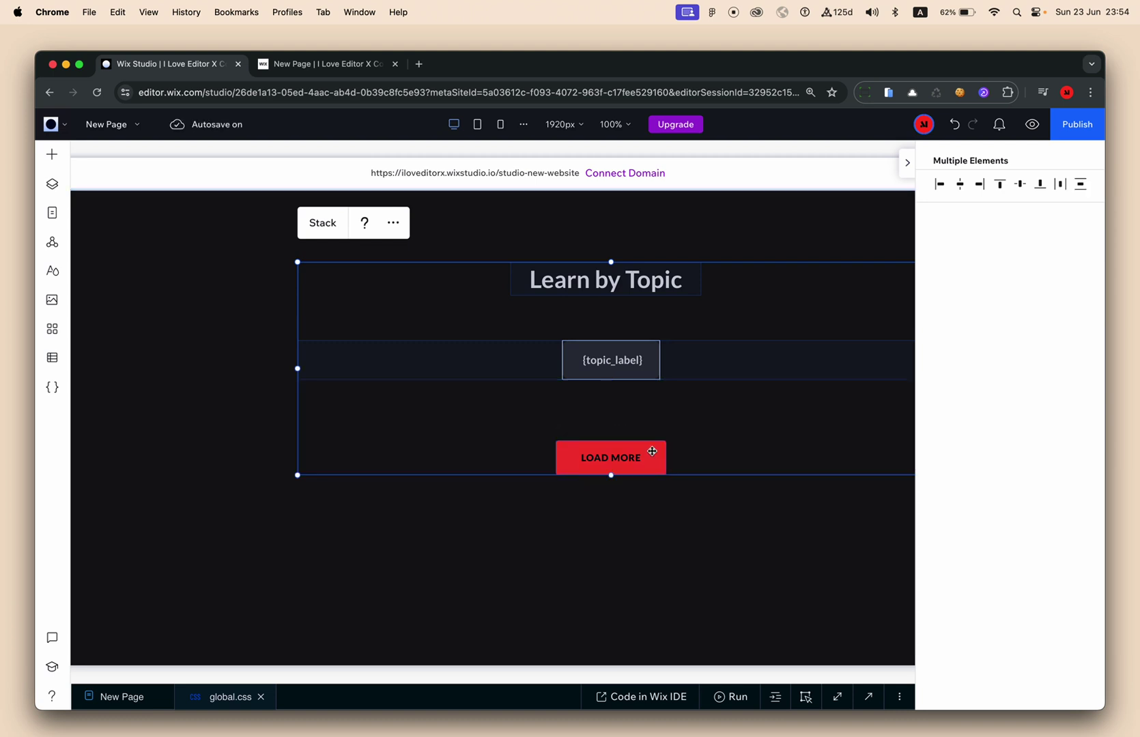
left_click(322, 227)
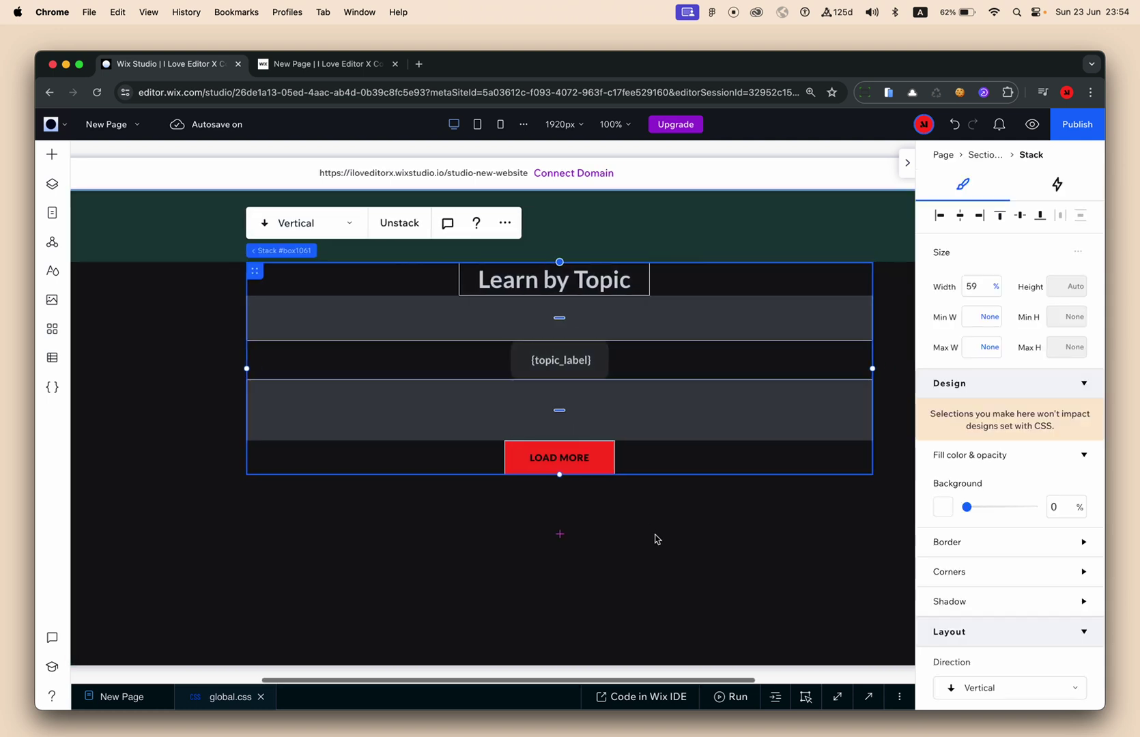
Set the stack's width to 50% and align its items to the center
left_click(976, 292)
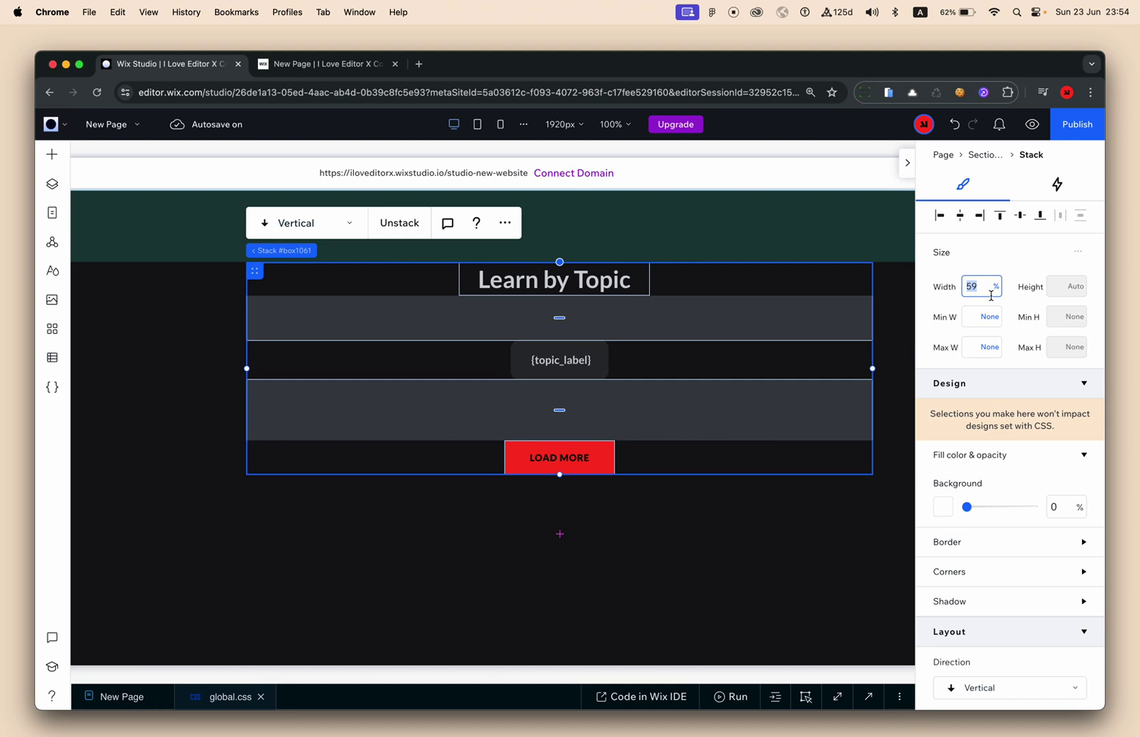
type("50")
key("Return")
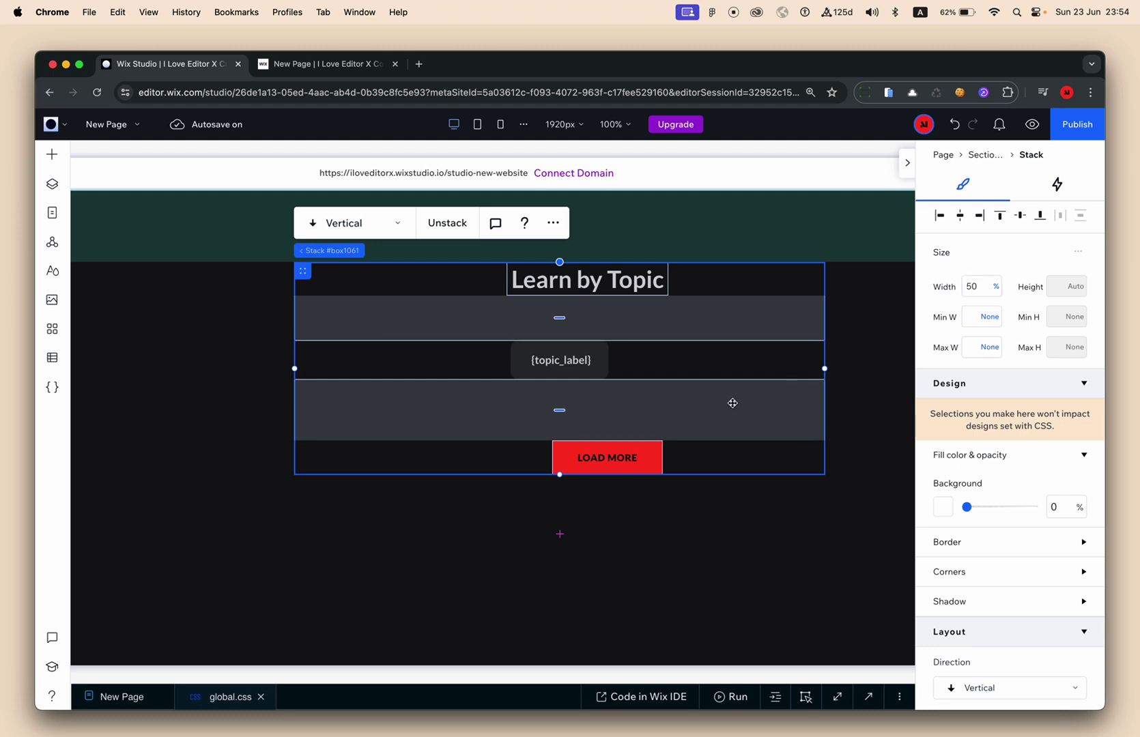
scroll(732, 402, "left", 10)
scroll(494, 386, "right", 8)
scroll(719, 339, "left", 3)
scroll(697, 343, "left", 3)
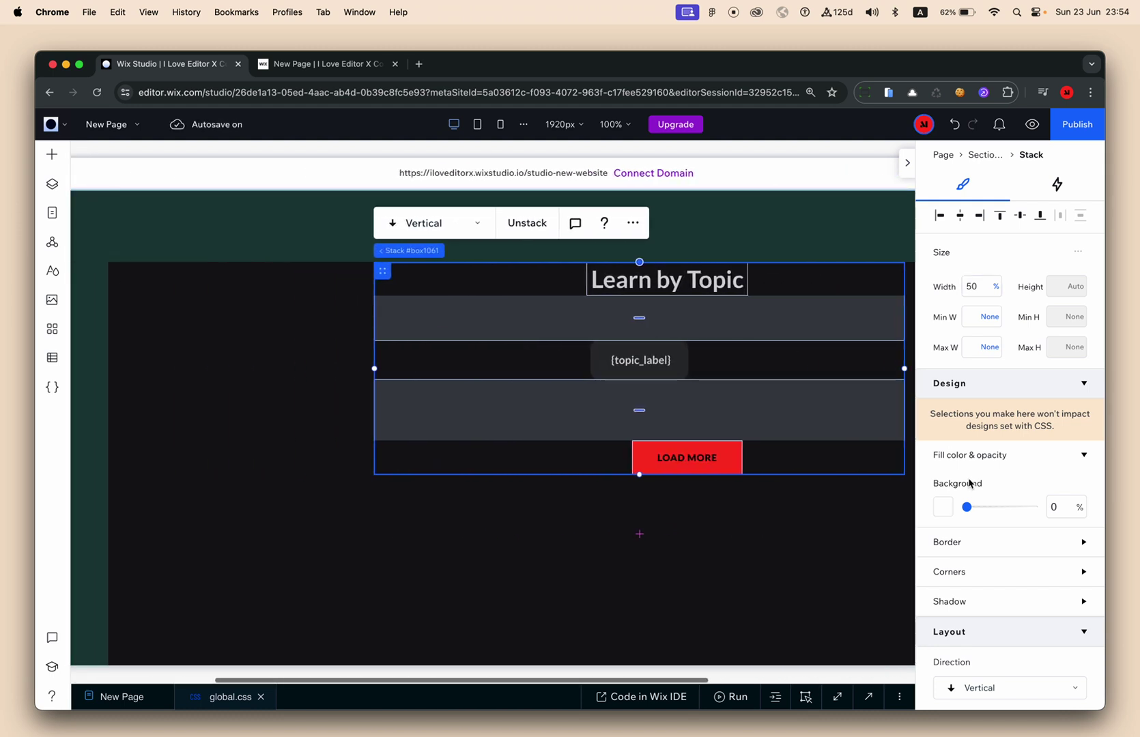
scroll(1033, 511, "down", 5)
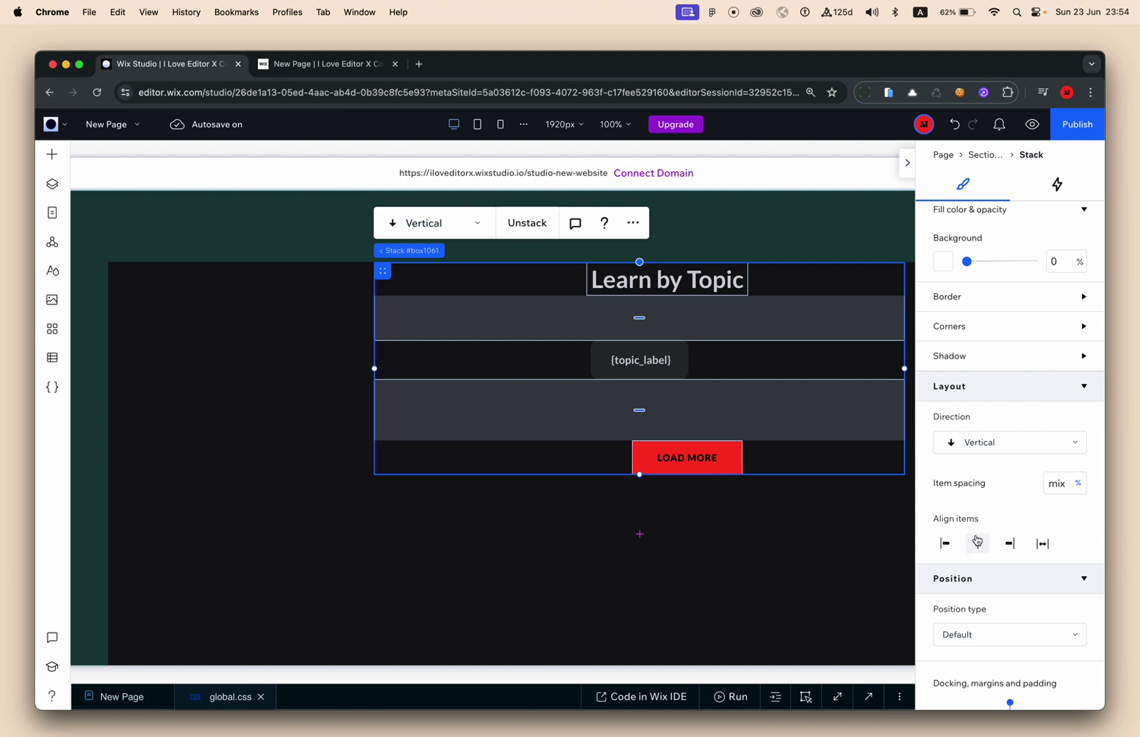
left_click(978, 543)
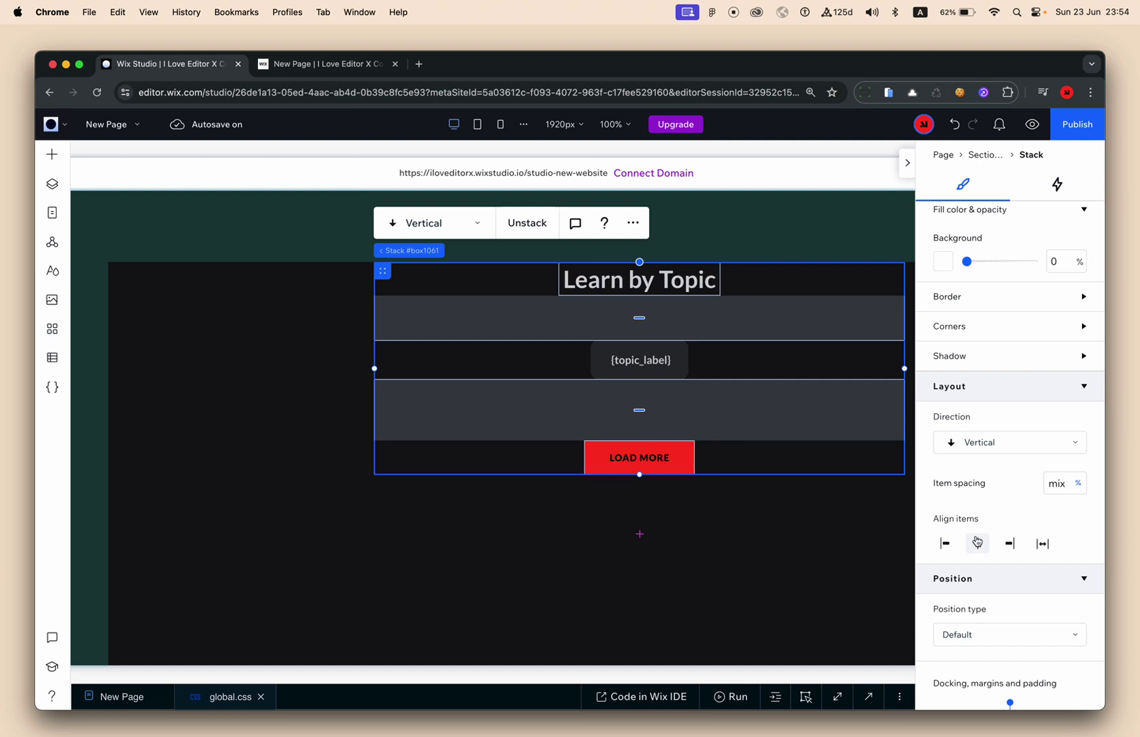
Set the "Learn by Topic" heading's width to 100% within the stack
left_click(707, 286)
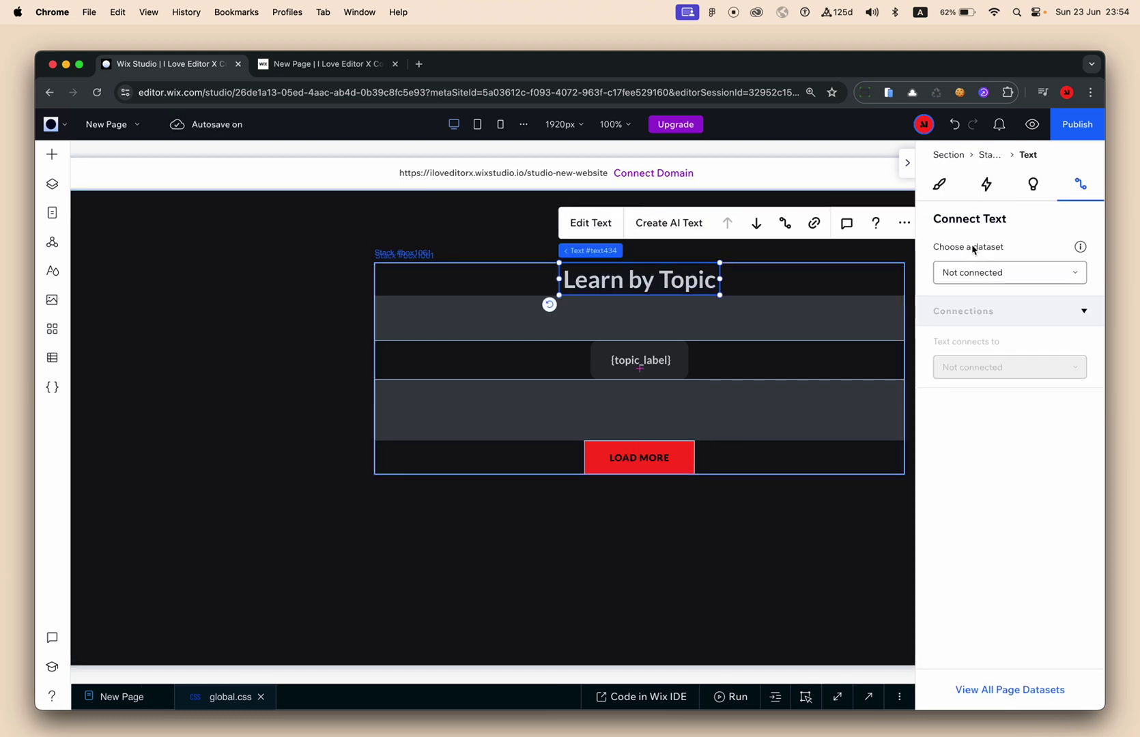
left_click(939, 185)
left_click(975, 287)
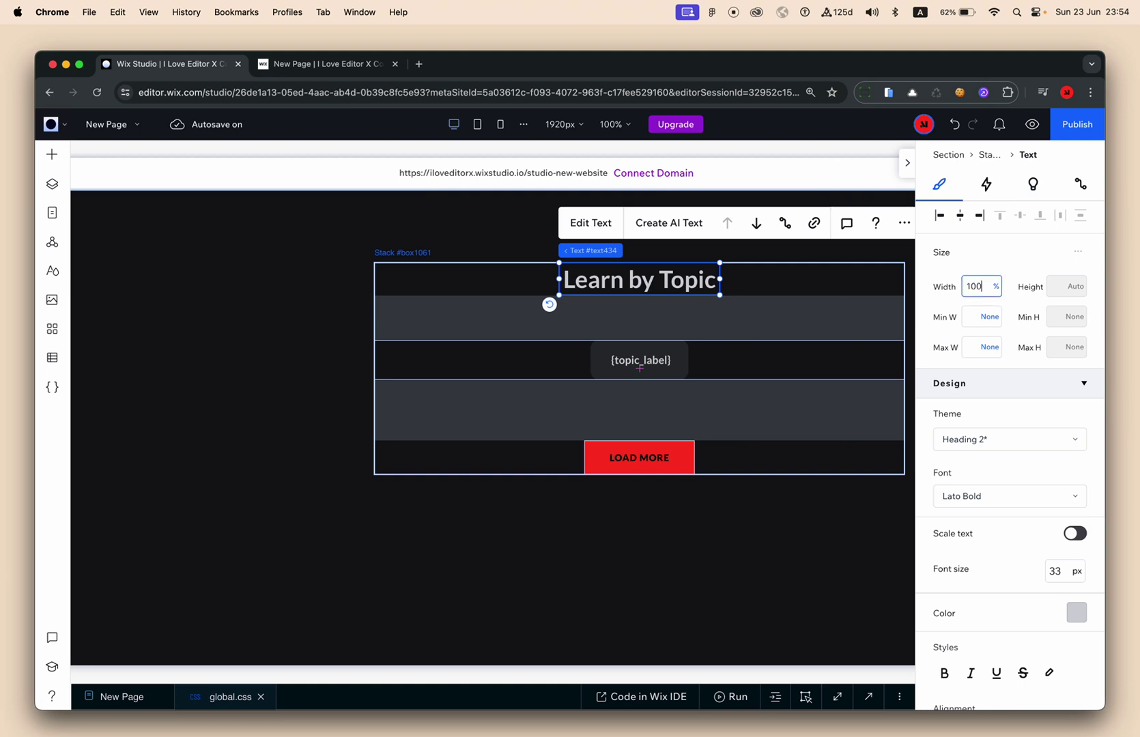
type("100")
key("Return")
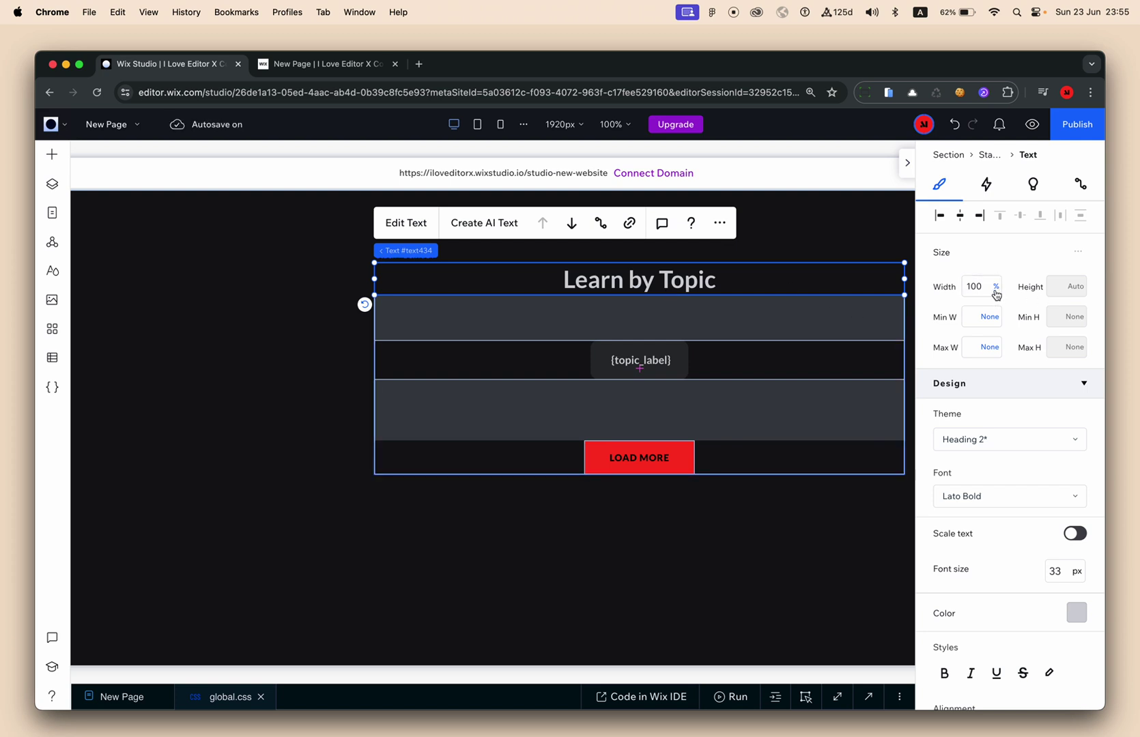
Set the stack's item spacing to 32 px
left_click(729, 329)
left_click_drag(642, 321, 641, 318)
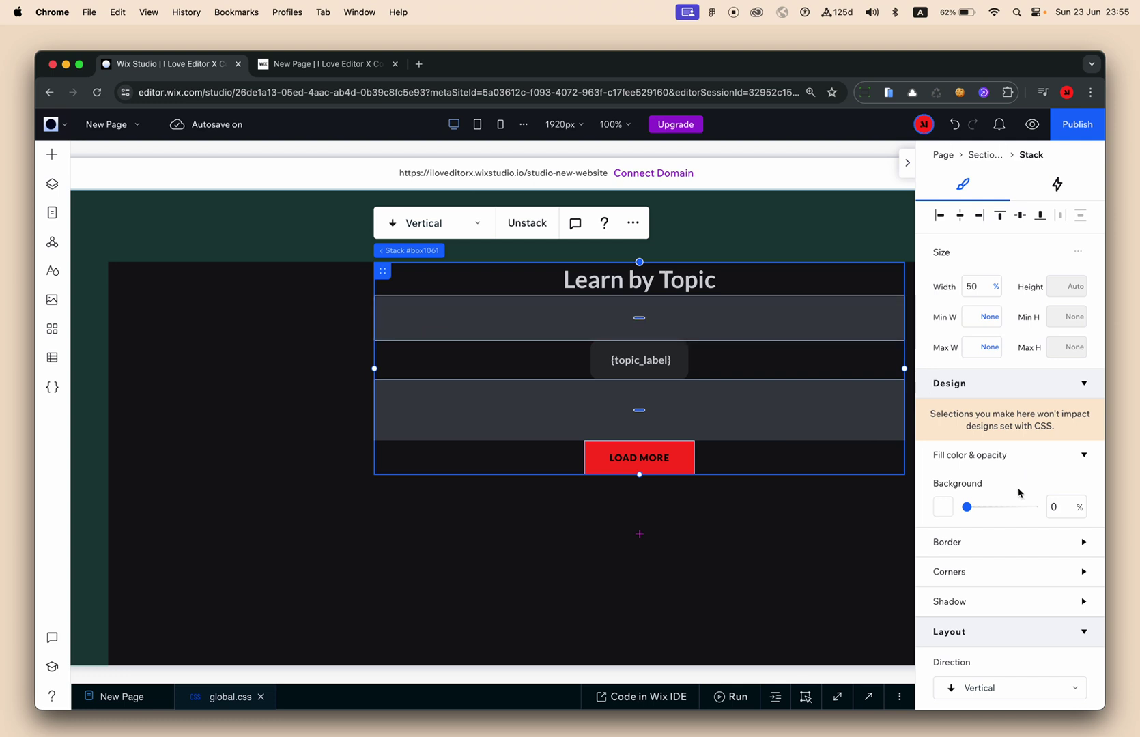
scroll(1021, 490, "down", 5)
left_click(1066, 580)
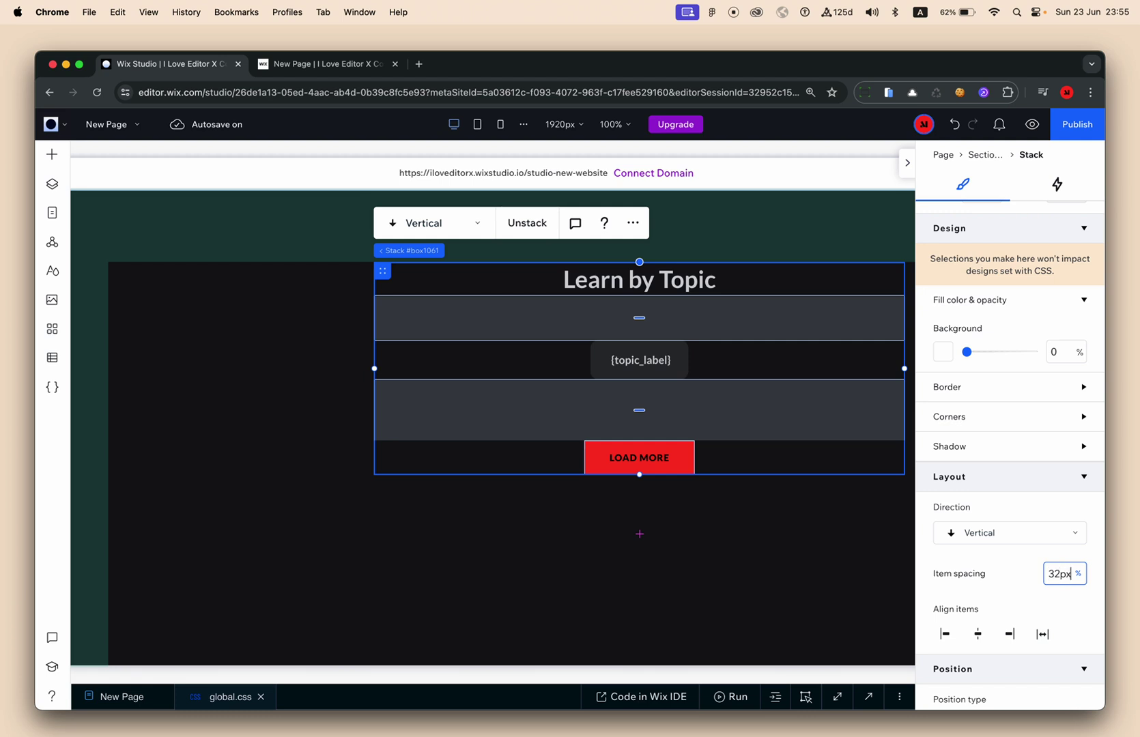
type("32px")
key("Return")
left_click(850, 590)
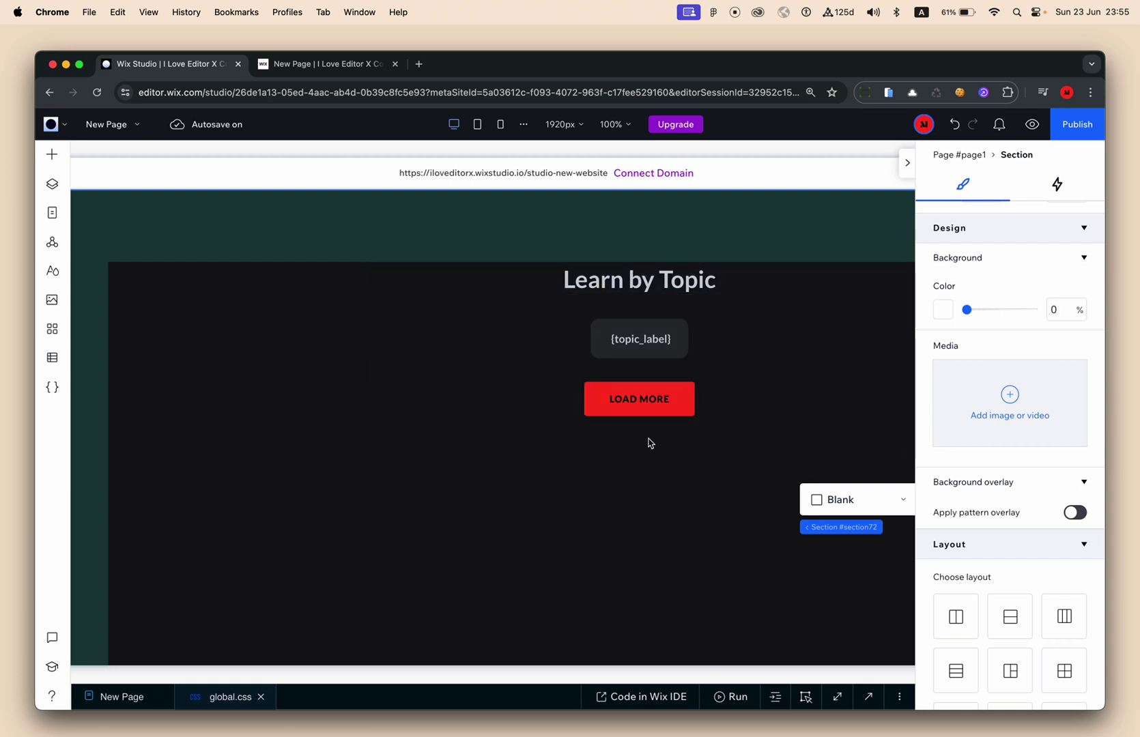
left_click(692, 396)
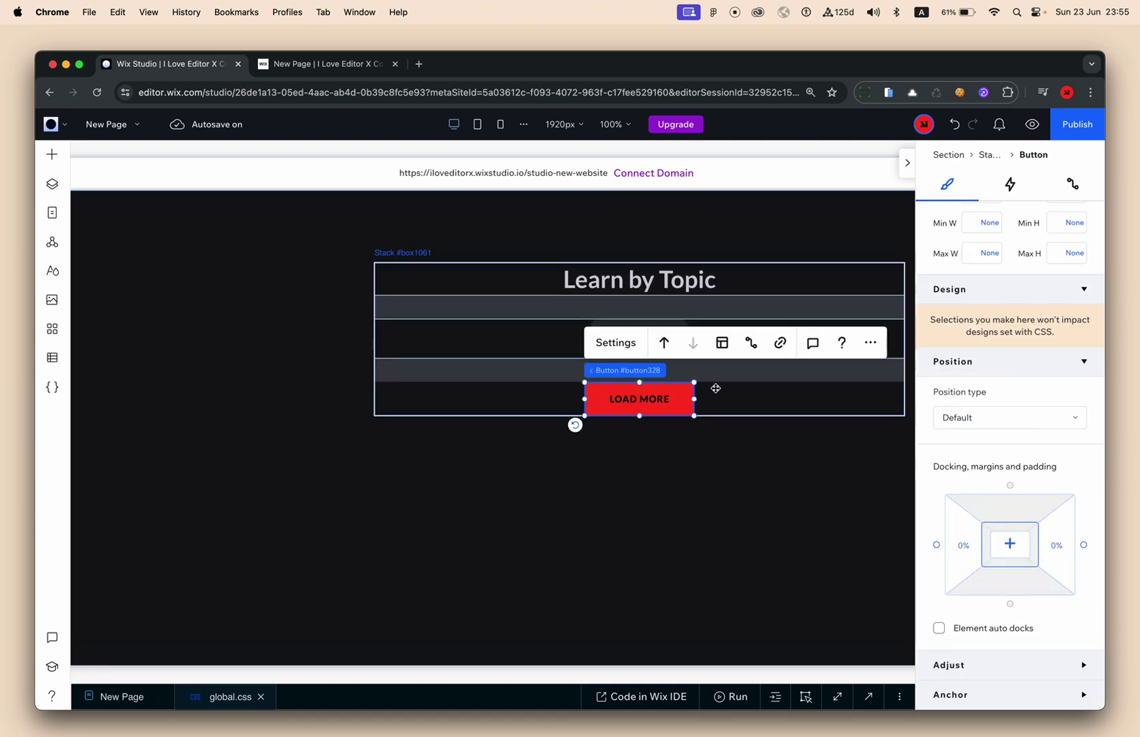
left_click(799, 305)
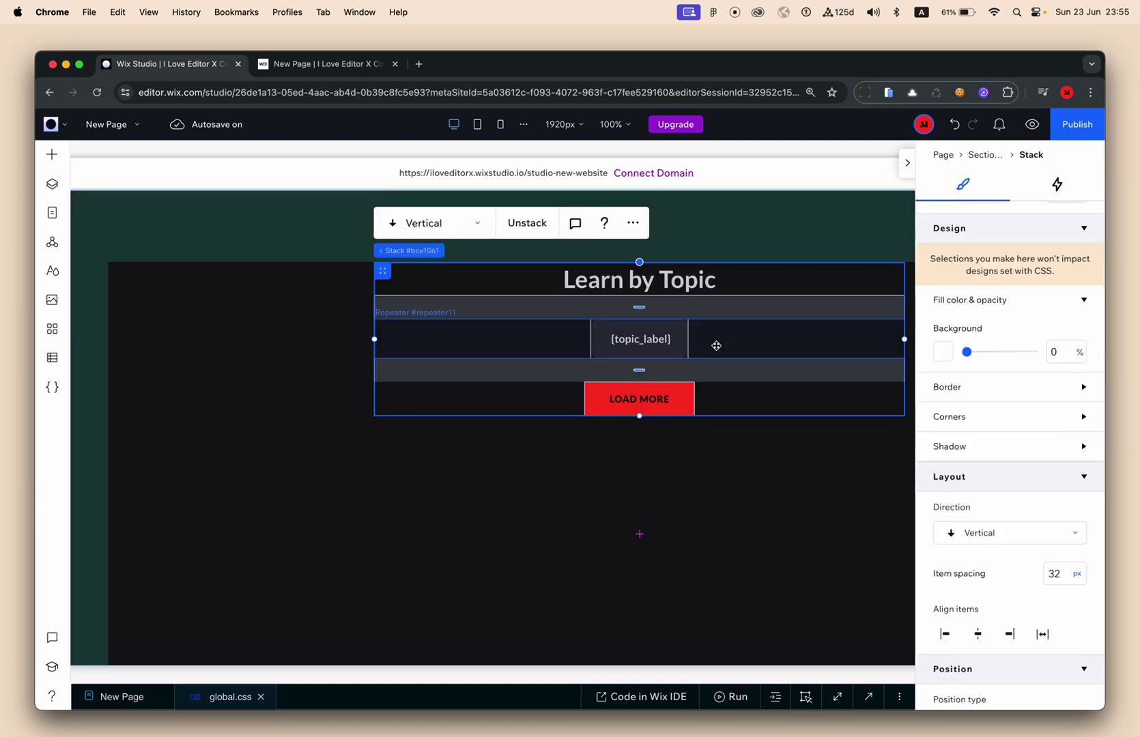
left_click(748, 542)
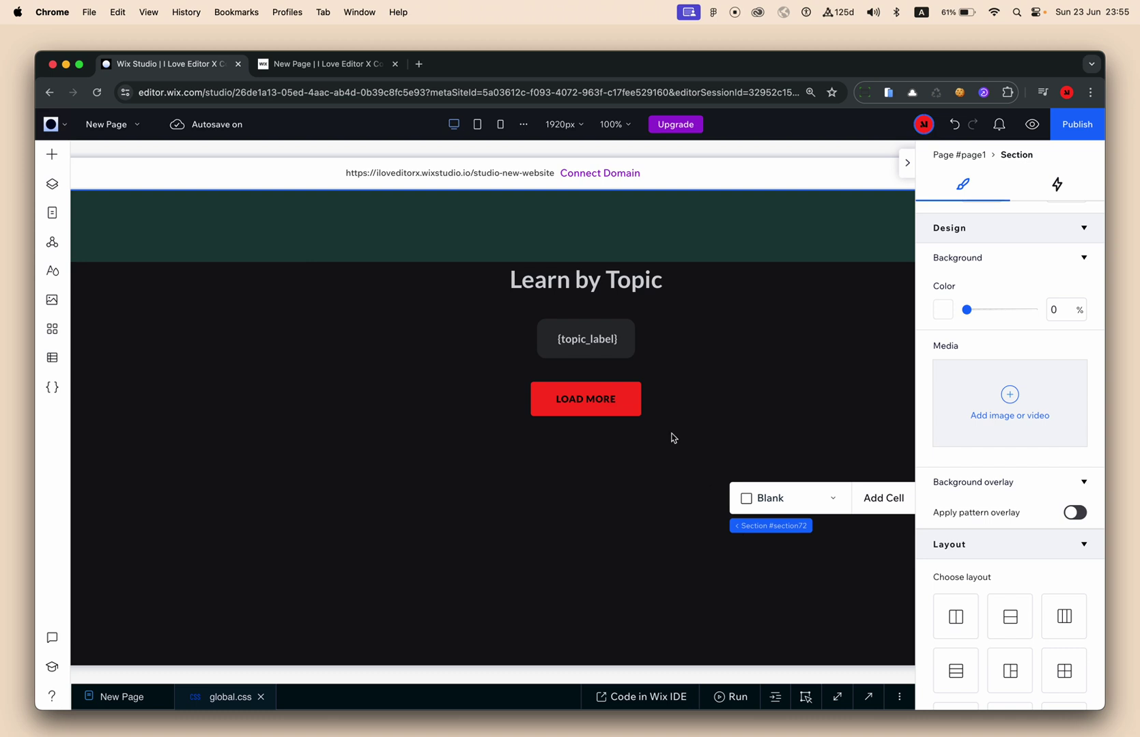
Connect the topic button repeater to the Video Tutorial Tags dataset
left_click(690, 348)
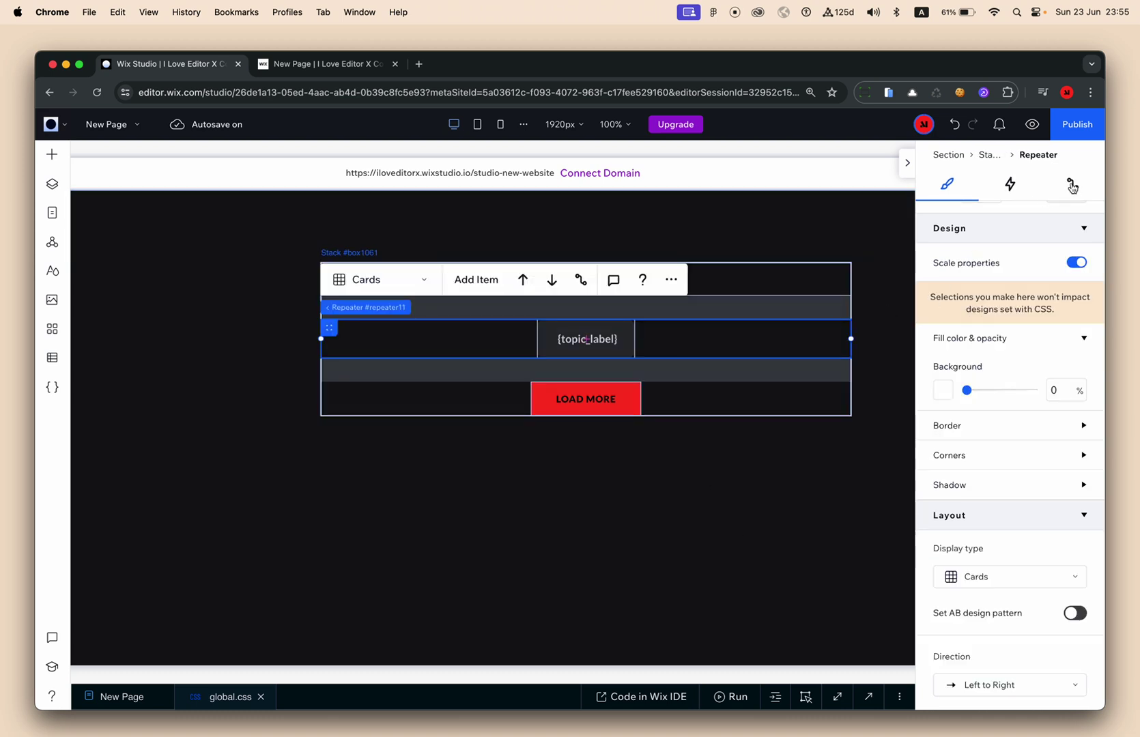
left_click(1072, 184)
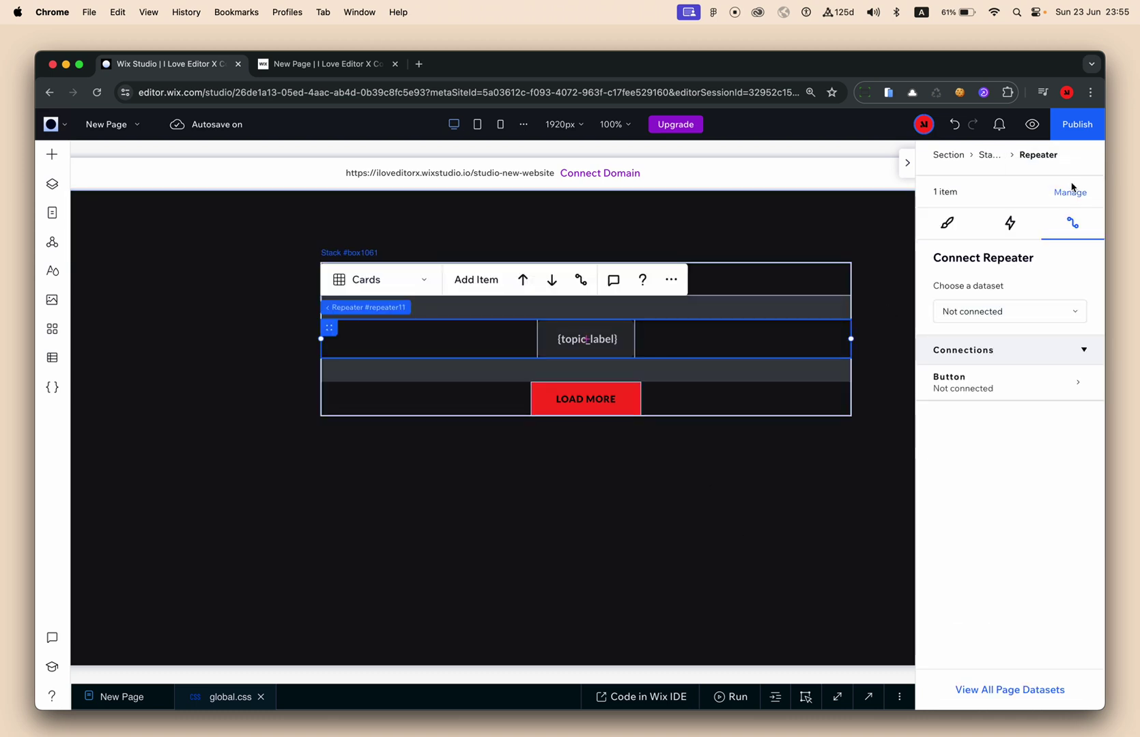
left_click(974, 314)
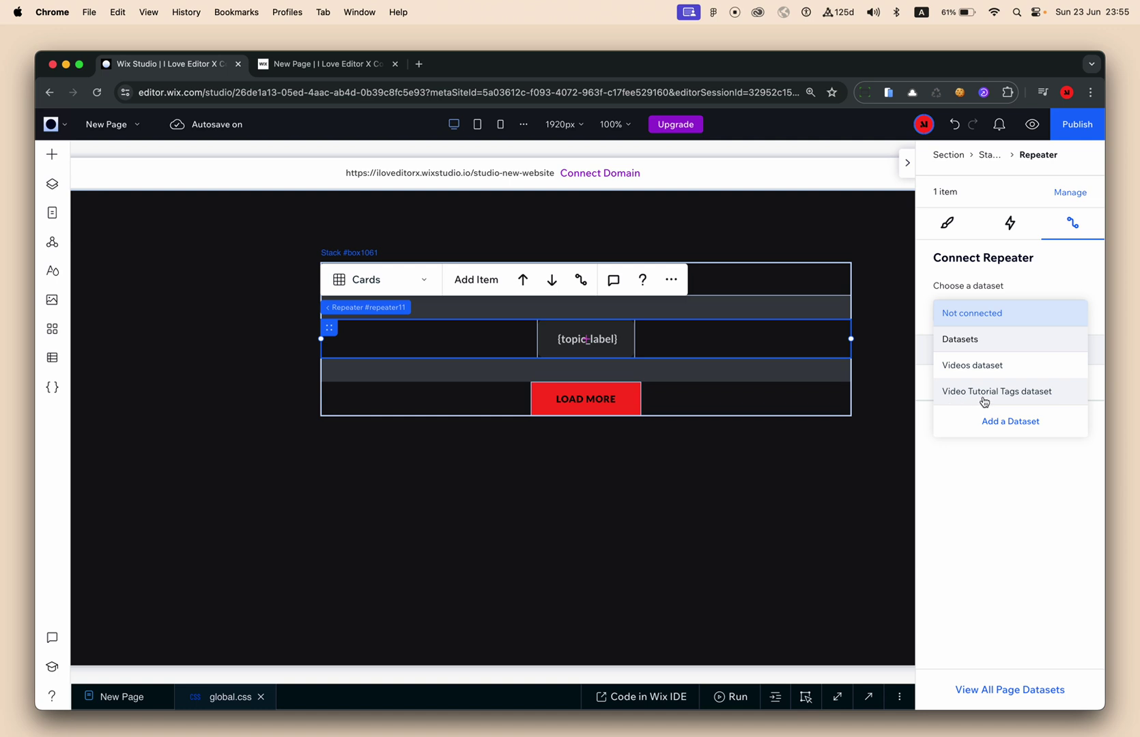
left_click(1028, 392)
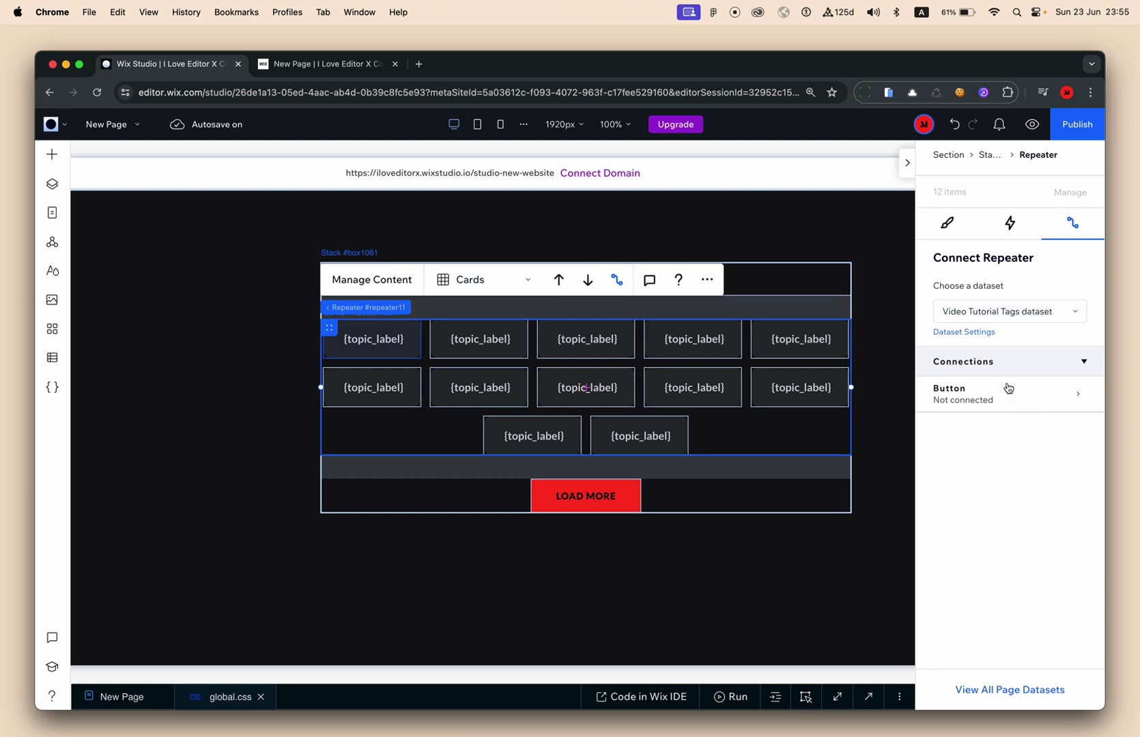
Add a sort to the Video Tutorial Tags dataset by the Title field in A → Z order
left_click(975, 335)
scroll(1003, 478, "down", 3)
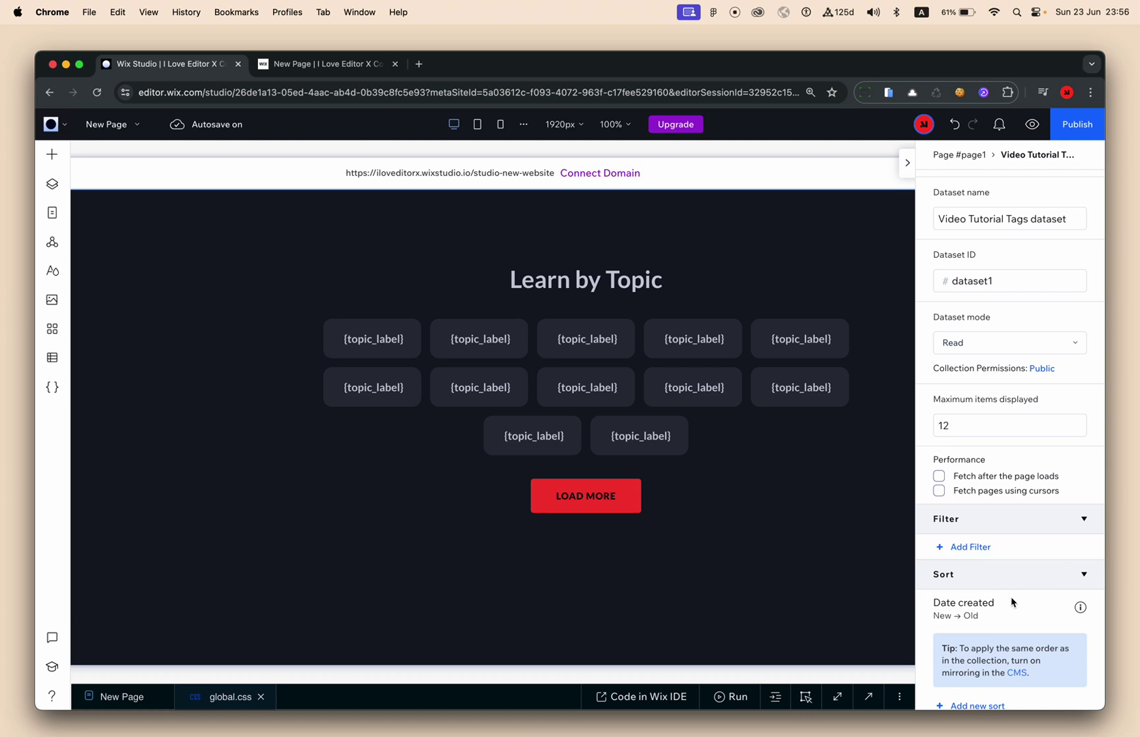
scroll(1012, 602, "down", 2)
left_click(978, 656)
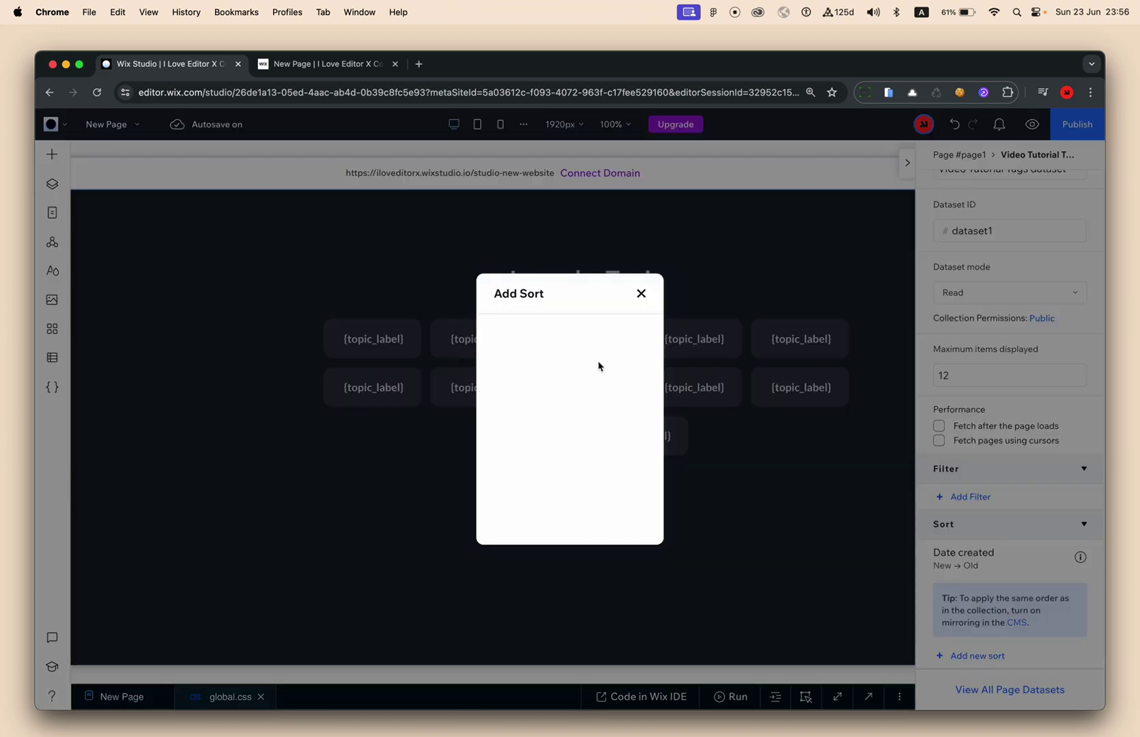
left_click(544, 382)
left_click(560, 337)
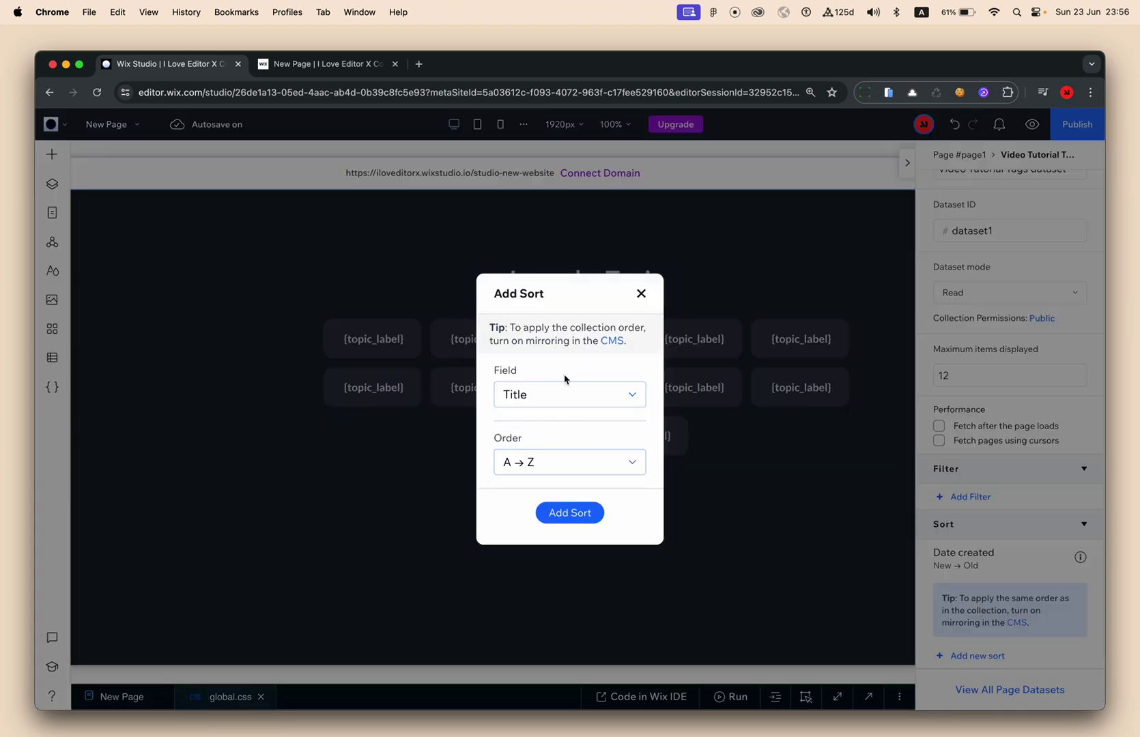
left_click(571, 513)
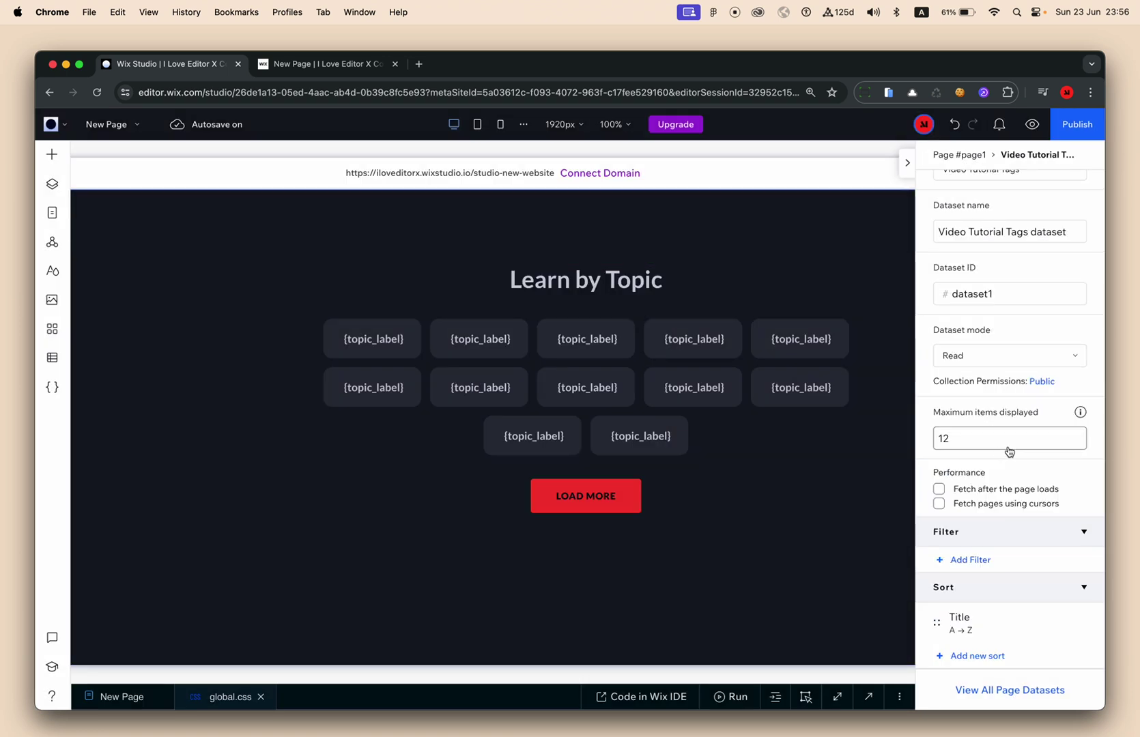
Connect the label of the repeater's topic button to the Title (Text) field
left_click(363, 338)
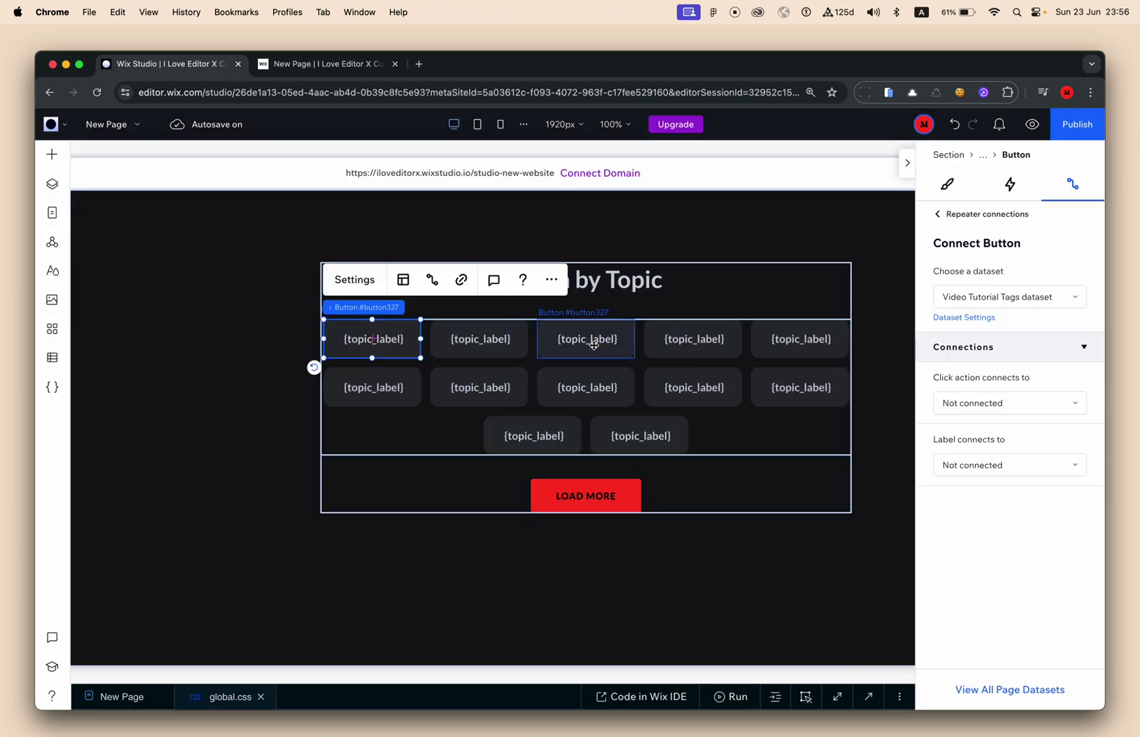
left_click(1008, 467)
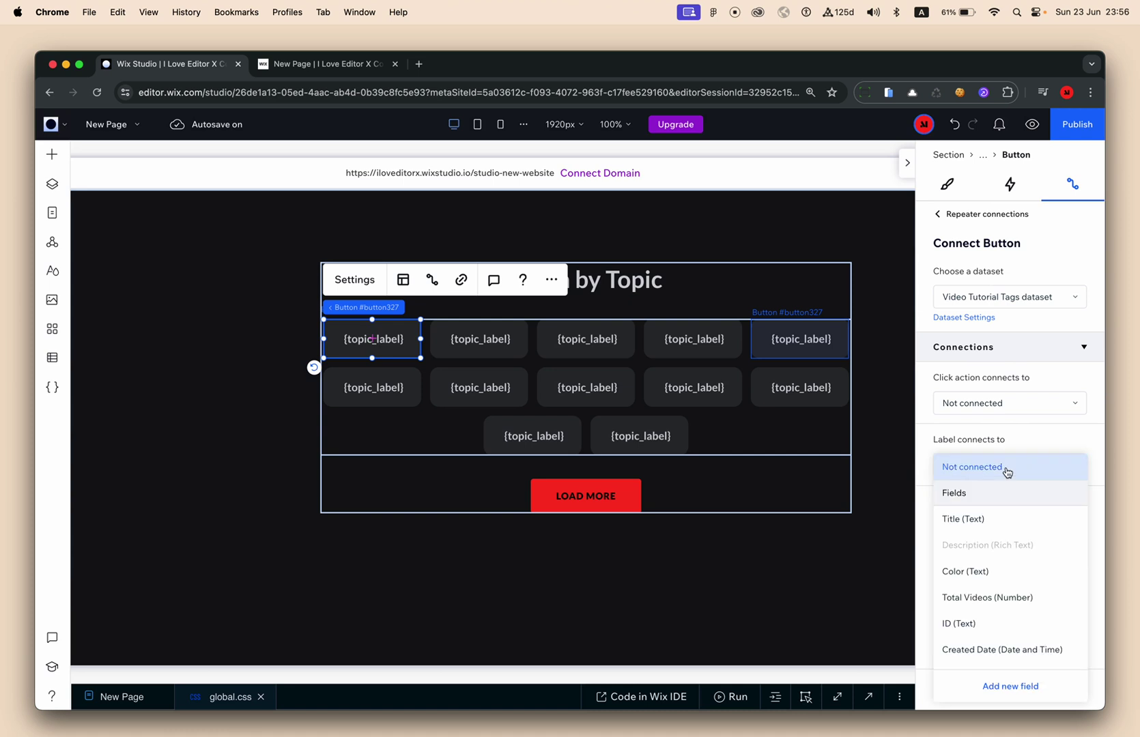
left_click(994, 524)
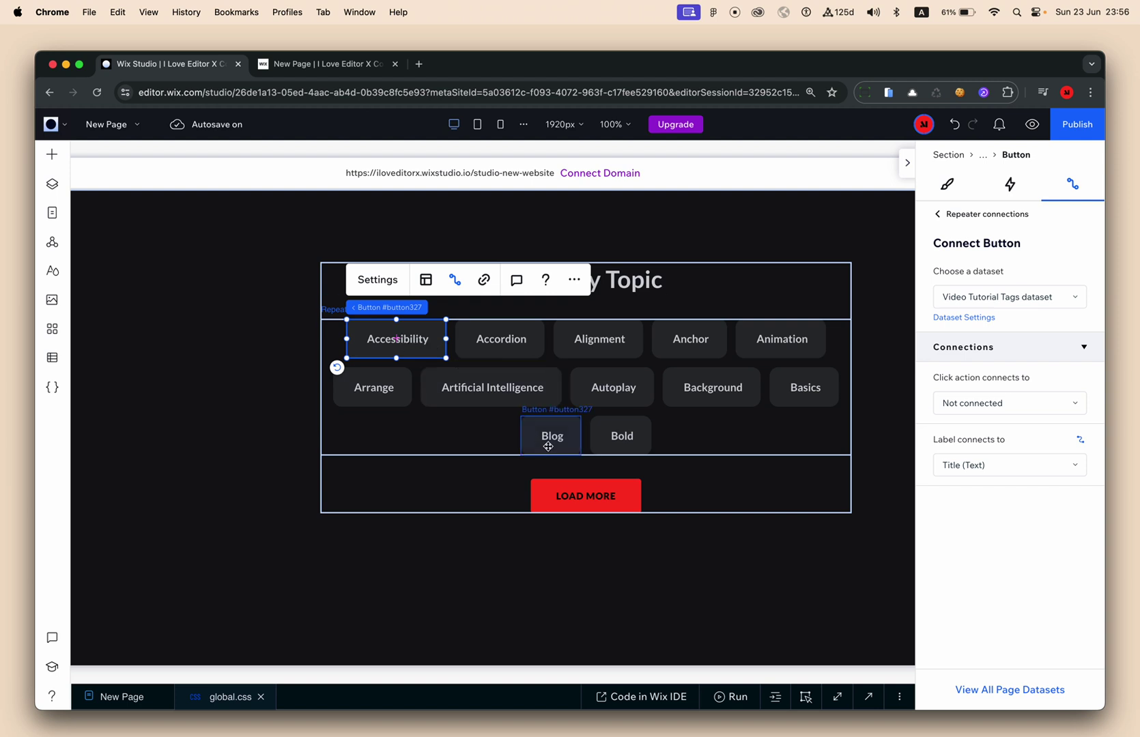
Connect the LOAD MORE button to the Video Tutorial Tags dataset and set its click action to load more items
left_click(586, 498)
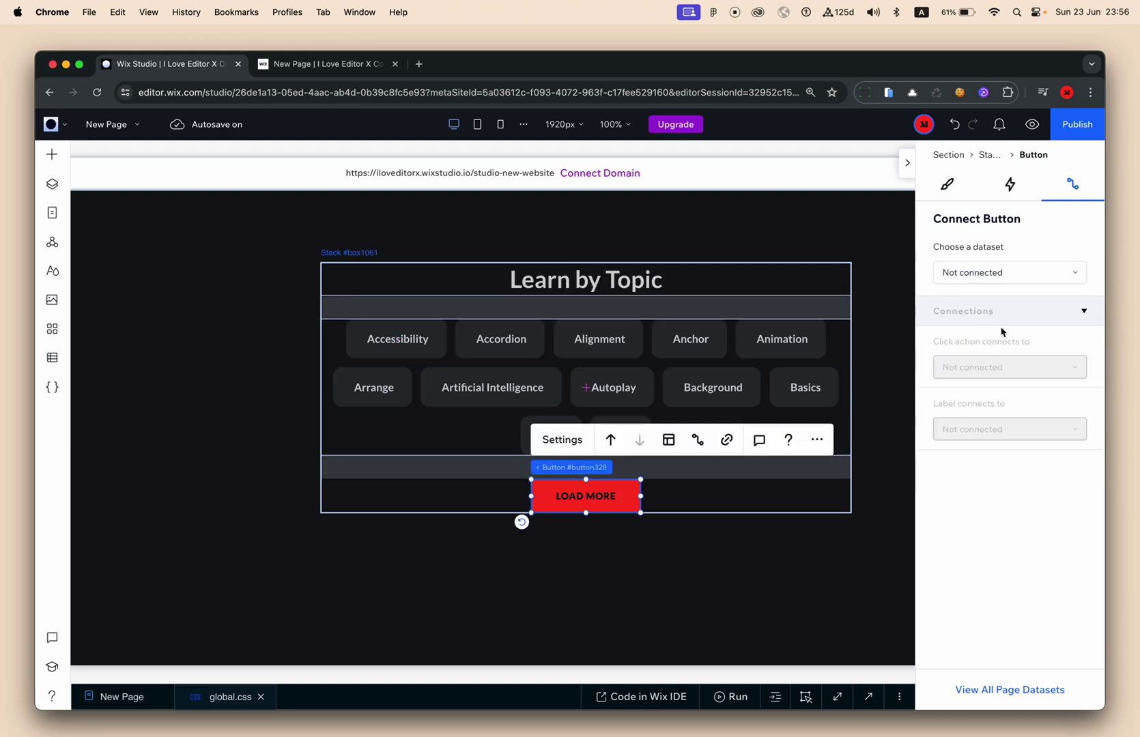
left_click(998, 273)
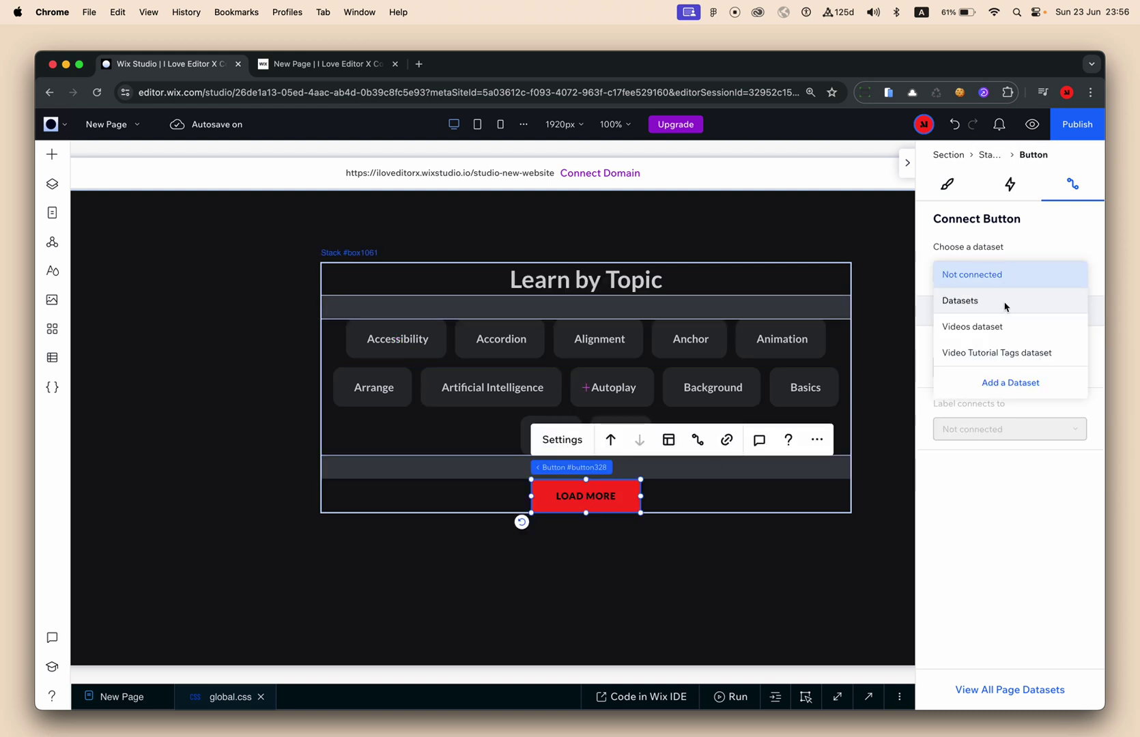
left_click(995, 355)
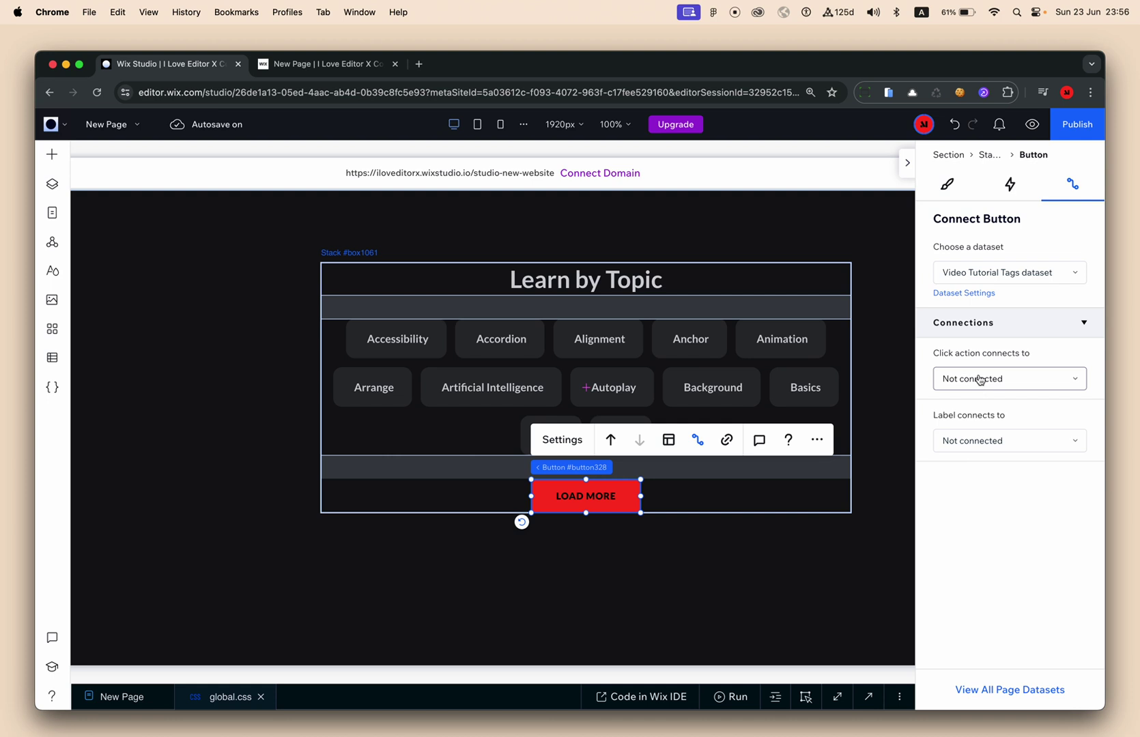
left_click(979, 379)
left_click(981, 459)
left_click(776, 584)
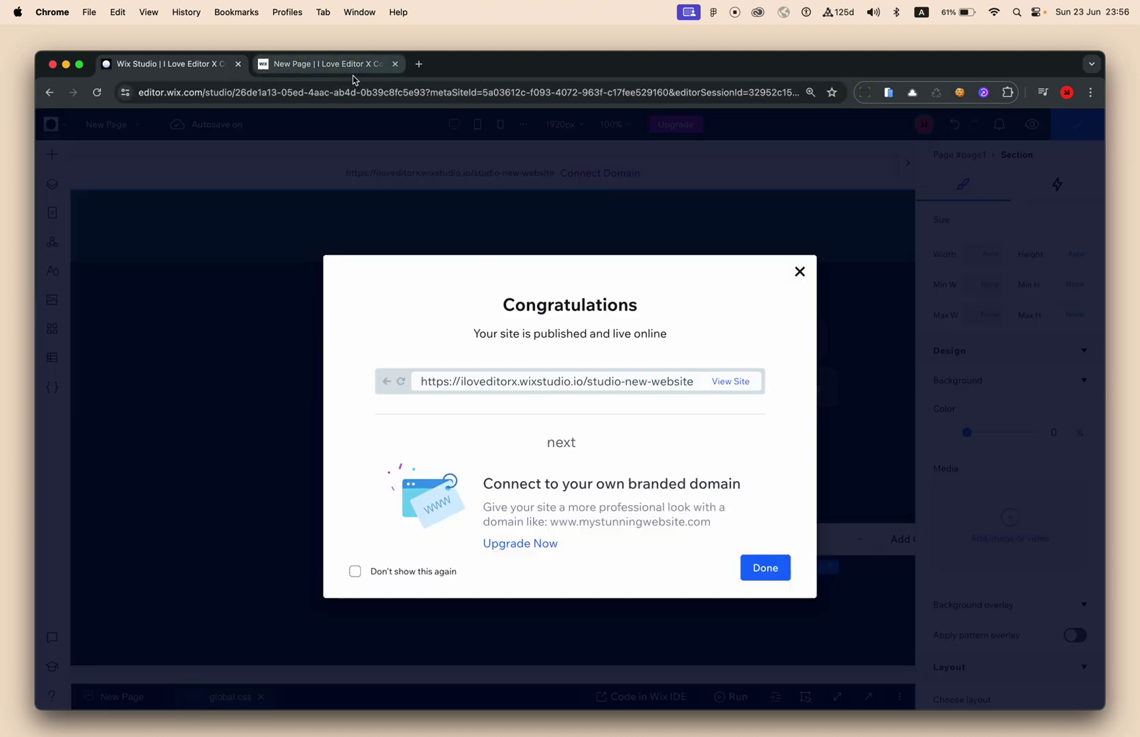
Reload the published page and test LOAD MORE twice
left_click(345, 66)
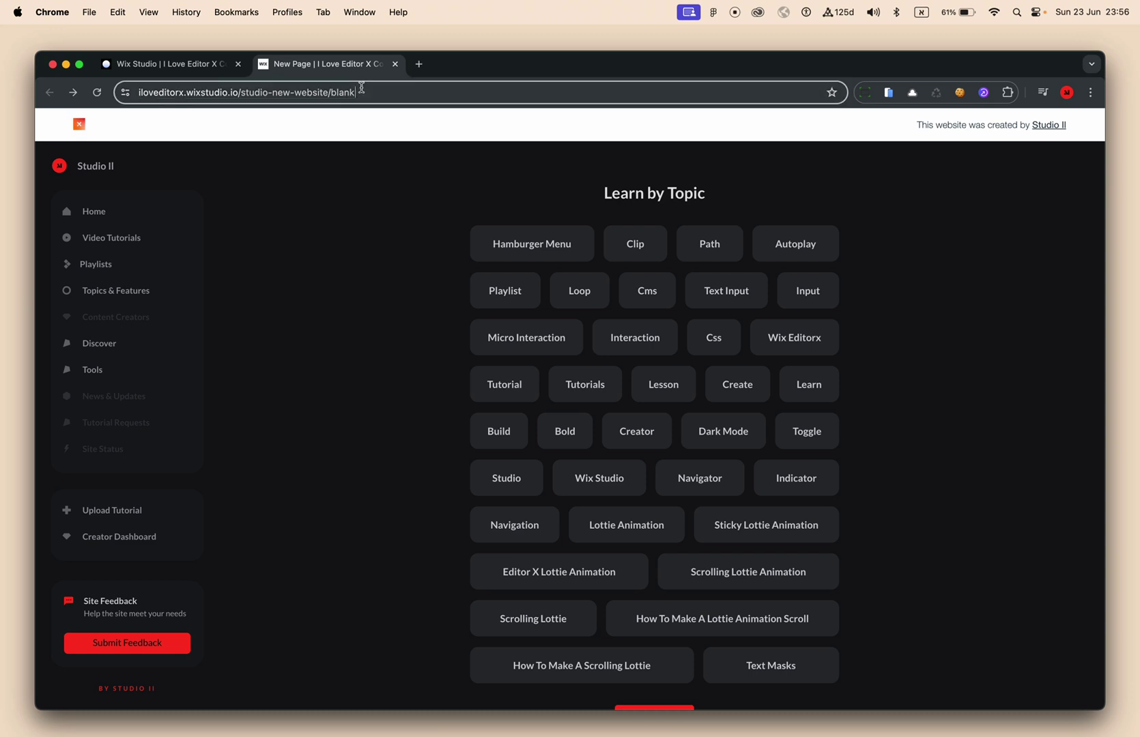
key("Return")
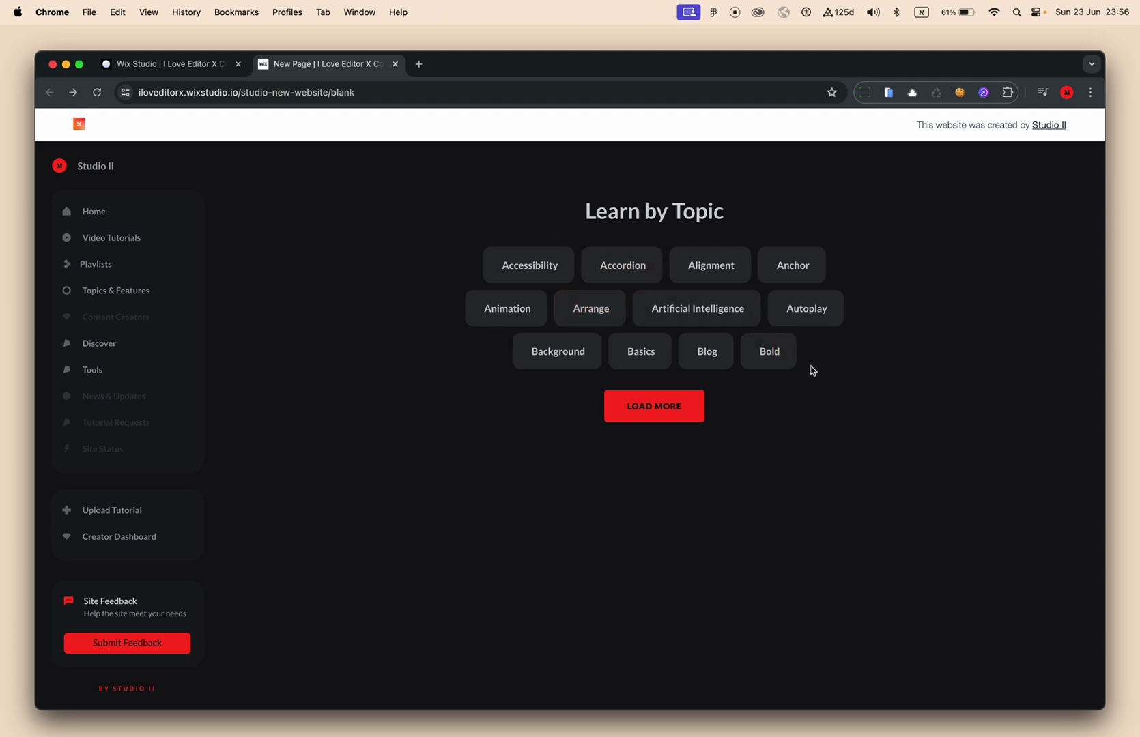
left_click(667, 407)
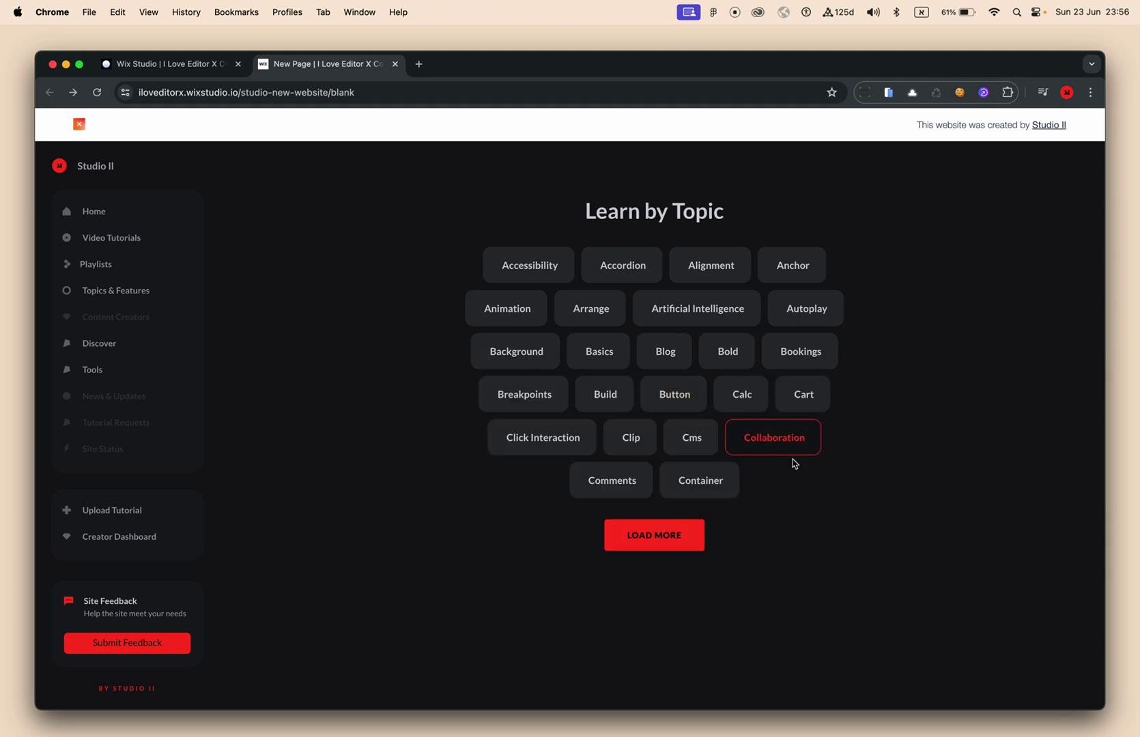
left_click(661, 546)
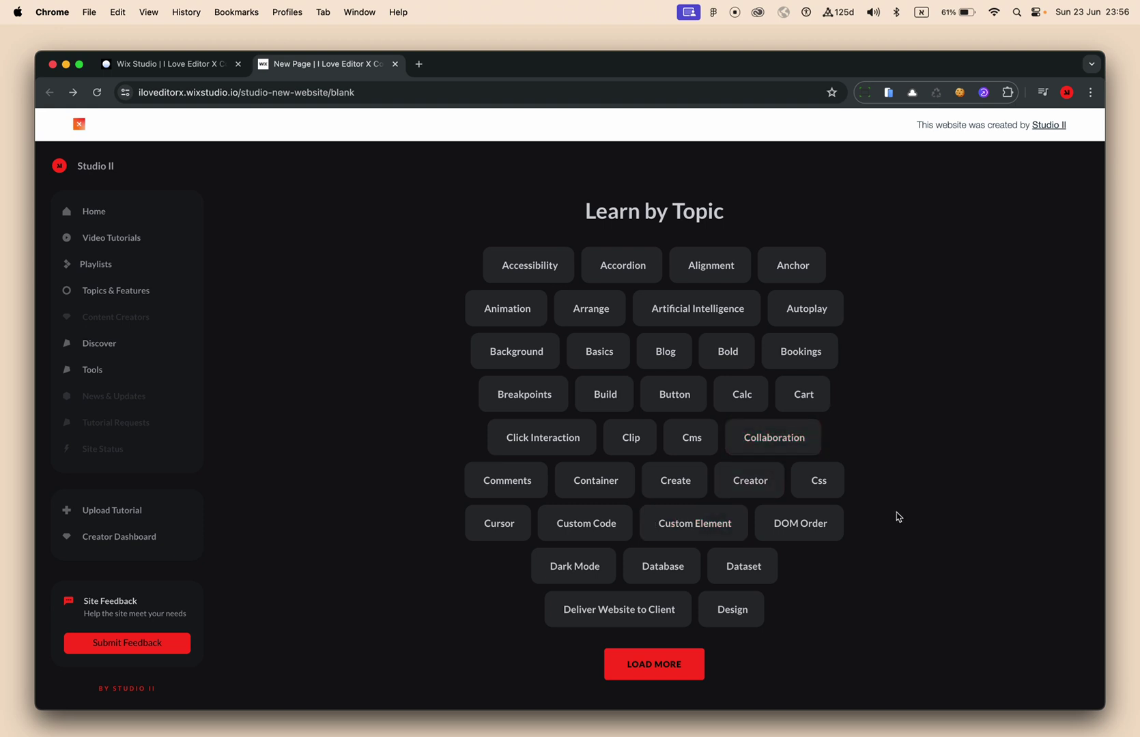
Open the browser's developer tools on the live page and inspect the repeater's list container
key("alt+super+j")
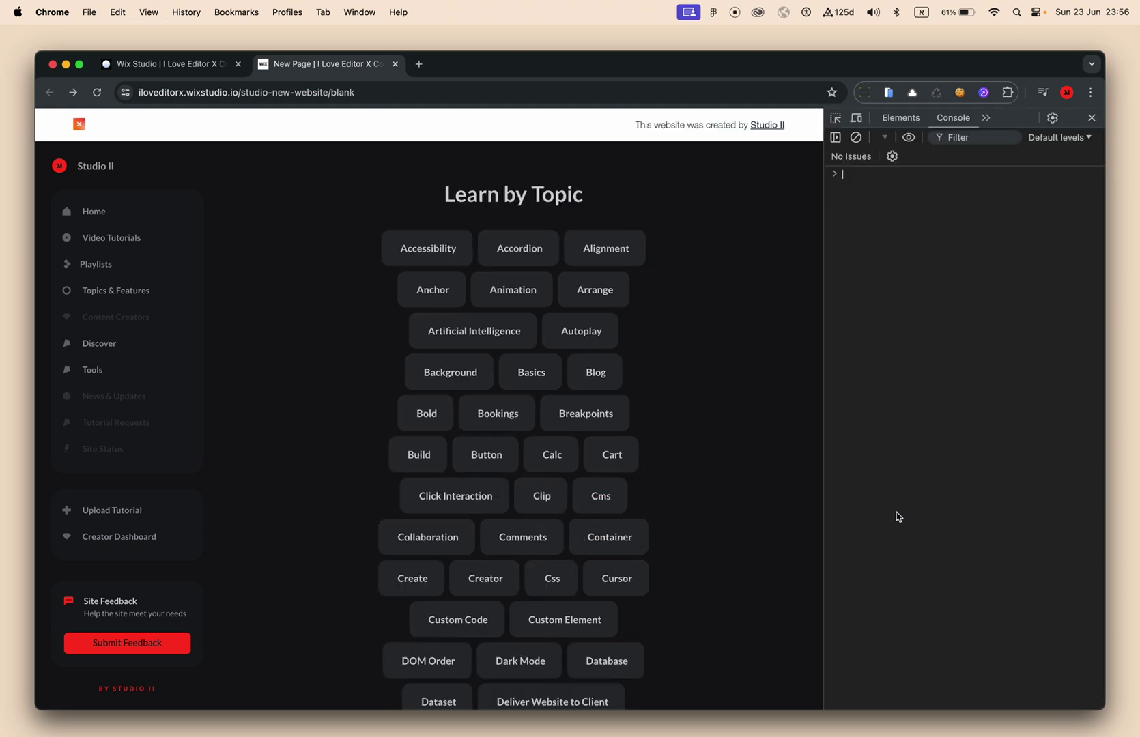
left_click_drag(828, 430, 846, 430)
left_click(857, 118)
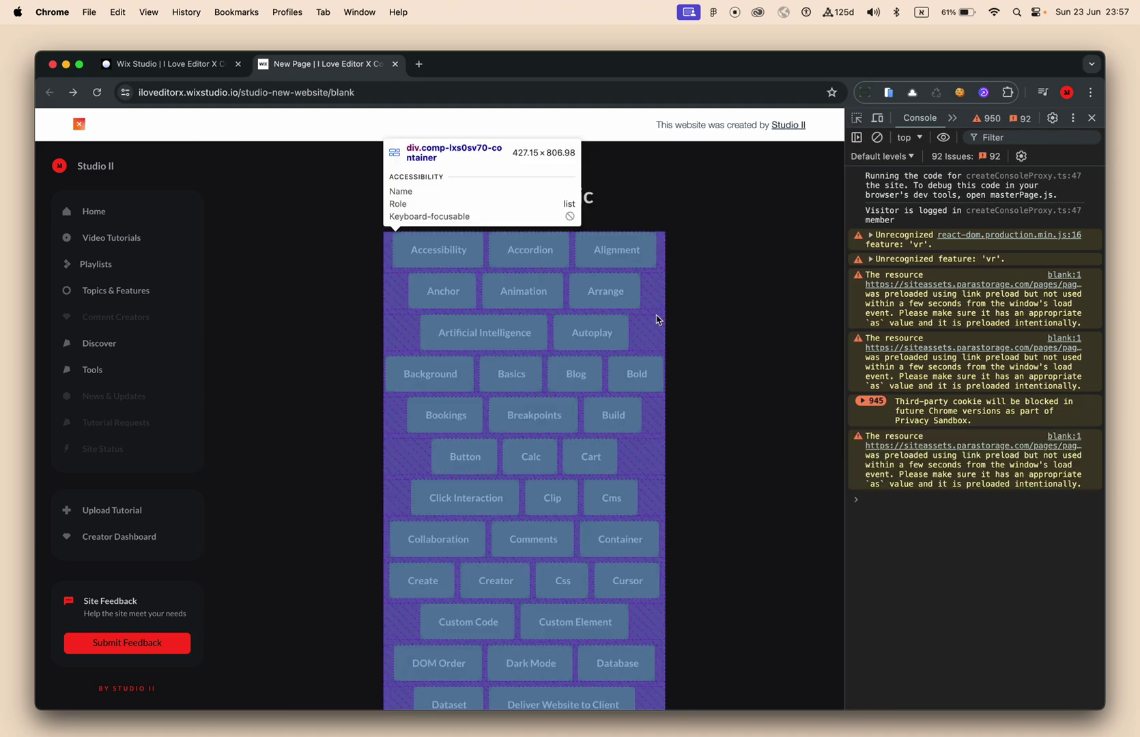
left_click(658, 318)
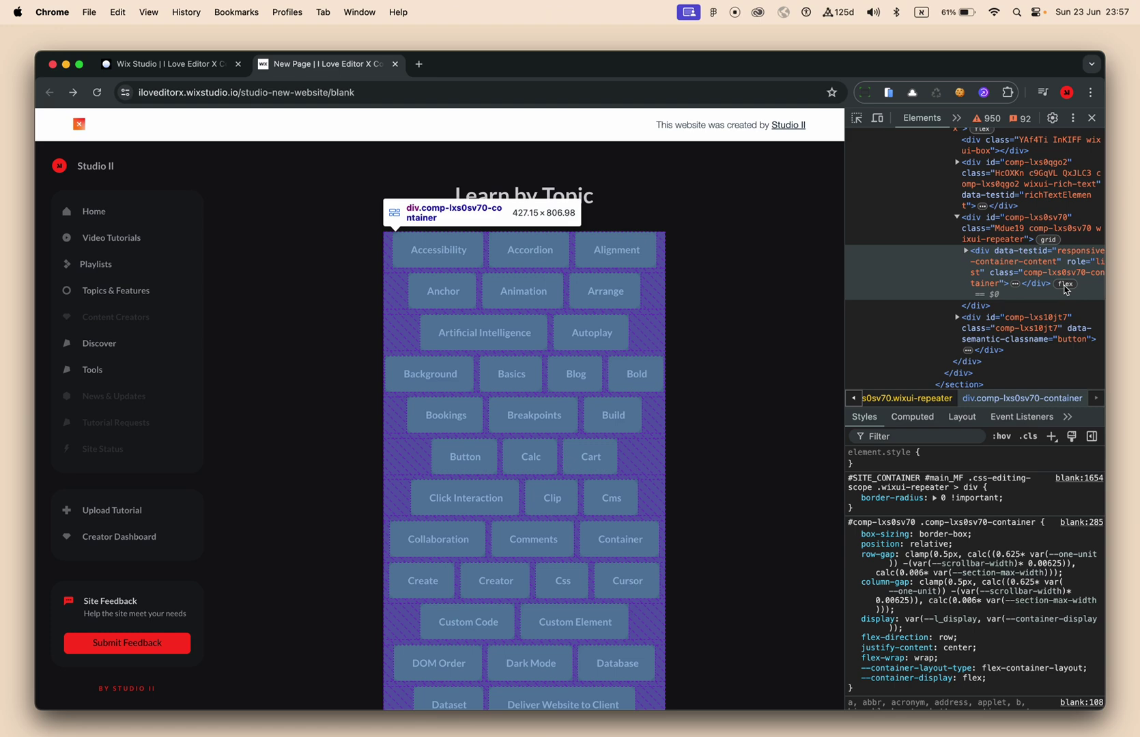
Expand the repeater container's markup and examine the styles of its Accessibility item
left_click(968, 252)
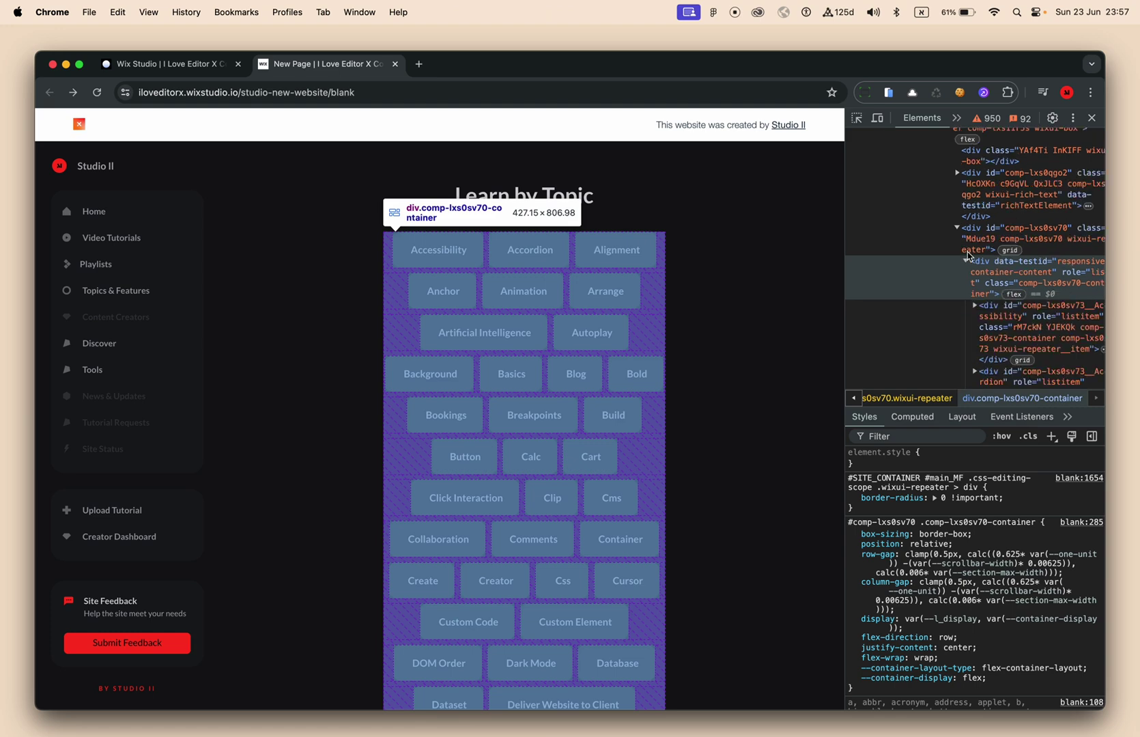
scroll(976, 259, "down", 3)
left_click(990, 258)
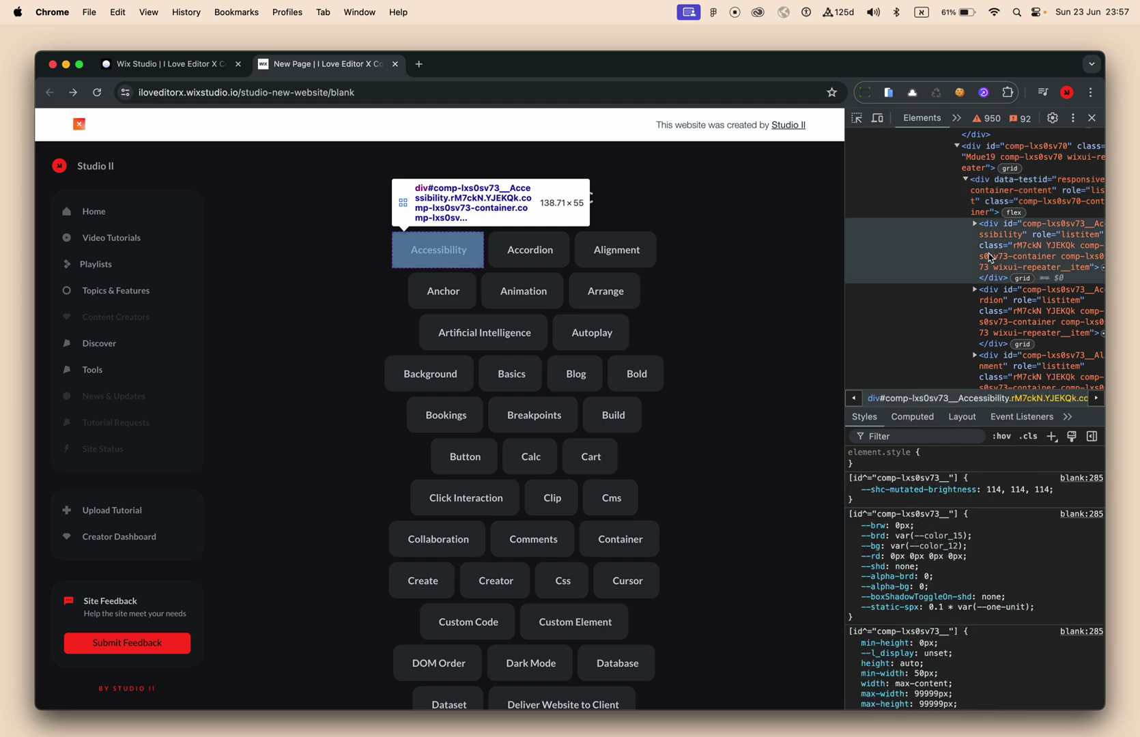
scroll(773, 461, "down", 3)
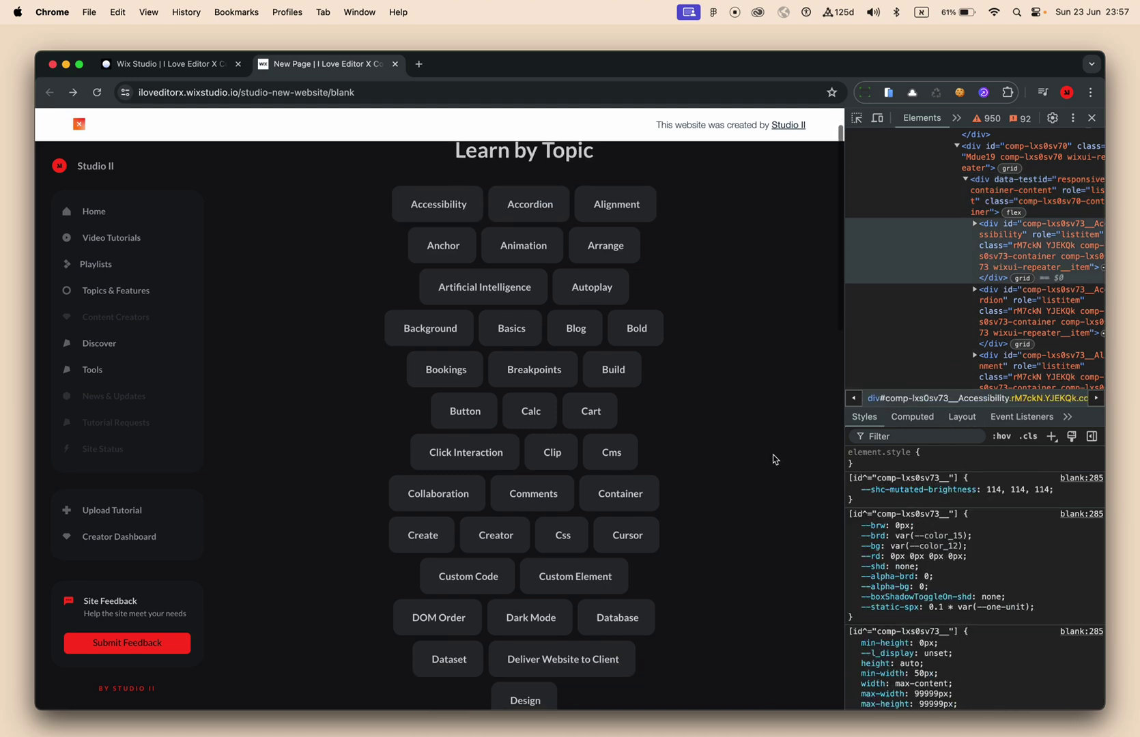
scroll(774, 458, "up", 2)
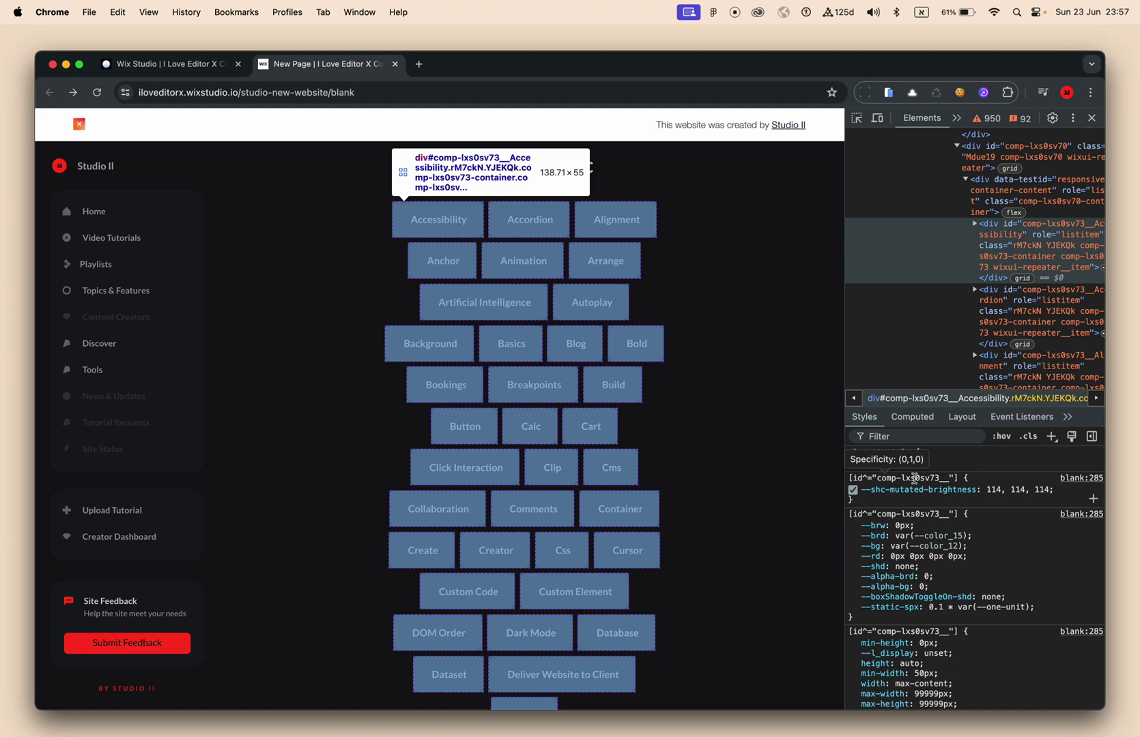
Add flex-grow: 1 to the repeater items' first CSS rule in the developer tools
left_click(929, 505)
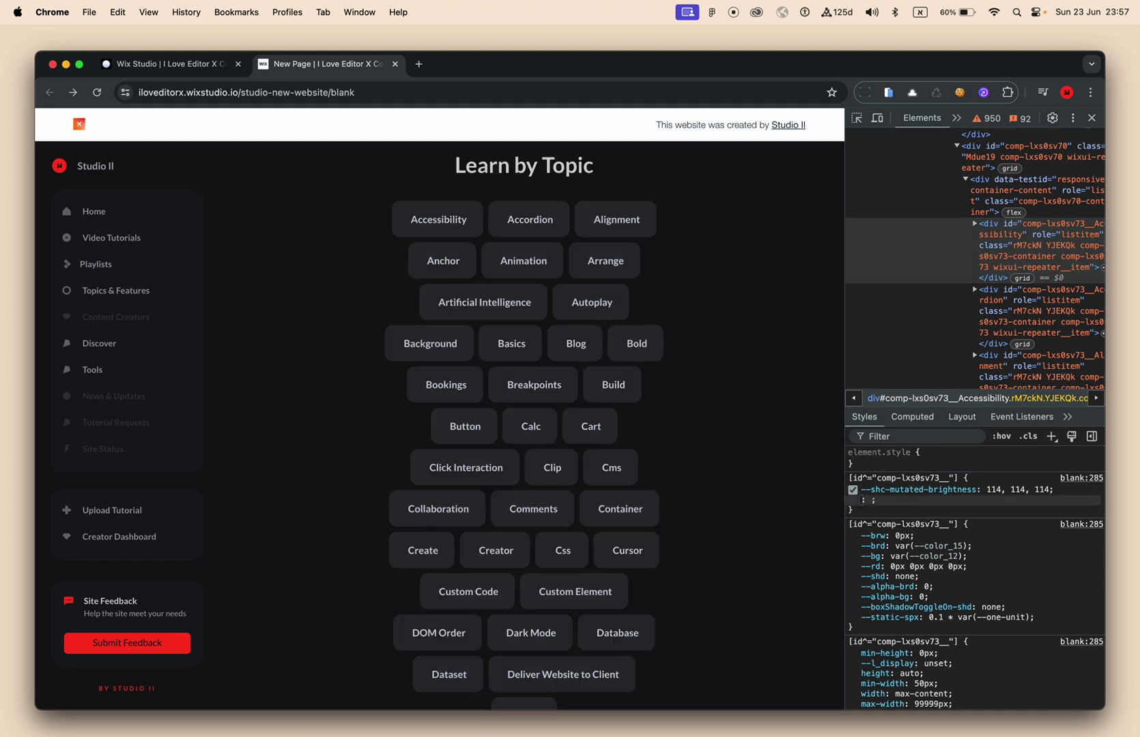
key("BackSpace")
key("BackSpace")
key("BackSpace")
key("BackSpace")
key("ctrl+space")
type("g")
type("fle")
key("BackSpace")
key("BackSpace")
key("BackSpace")
key("BackSpace")
type("flex-")
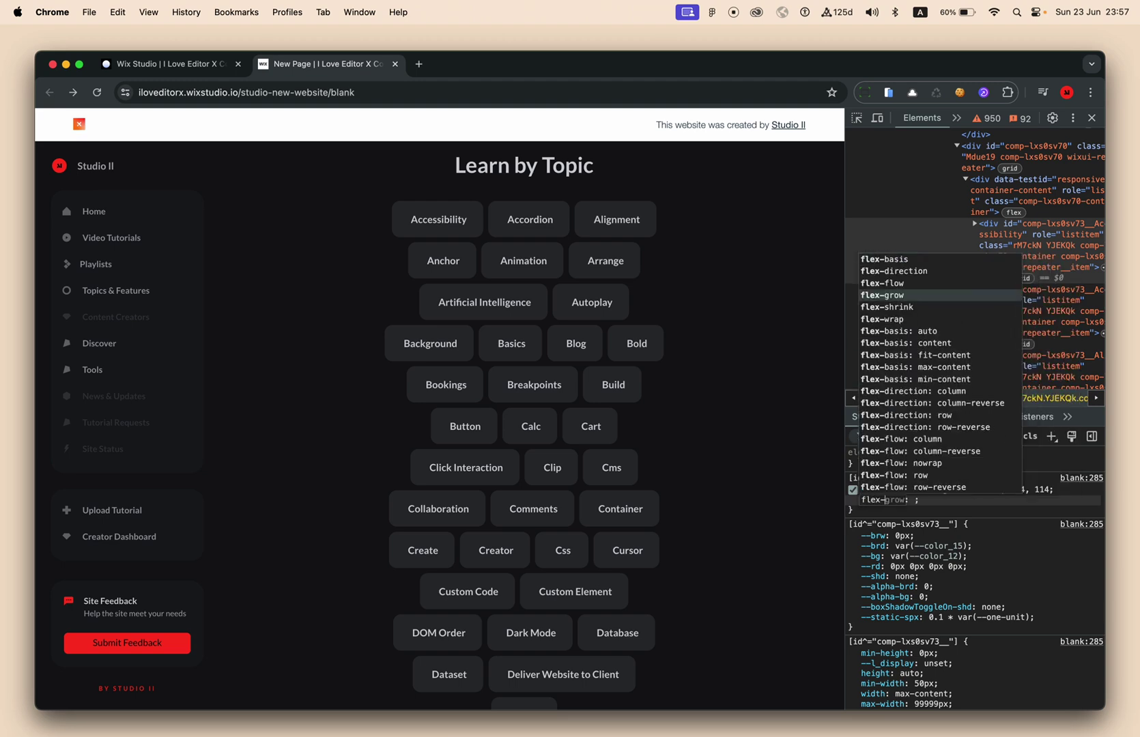
type("g")
key("Tab")
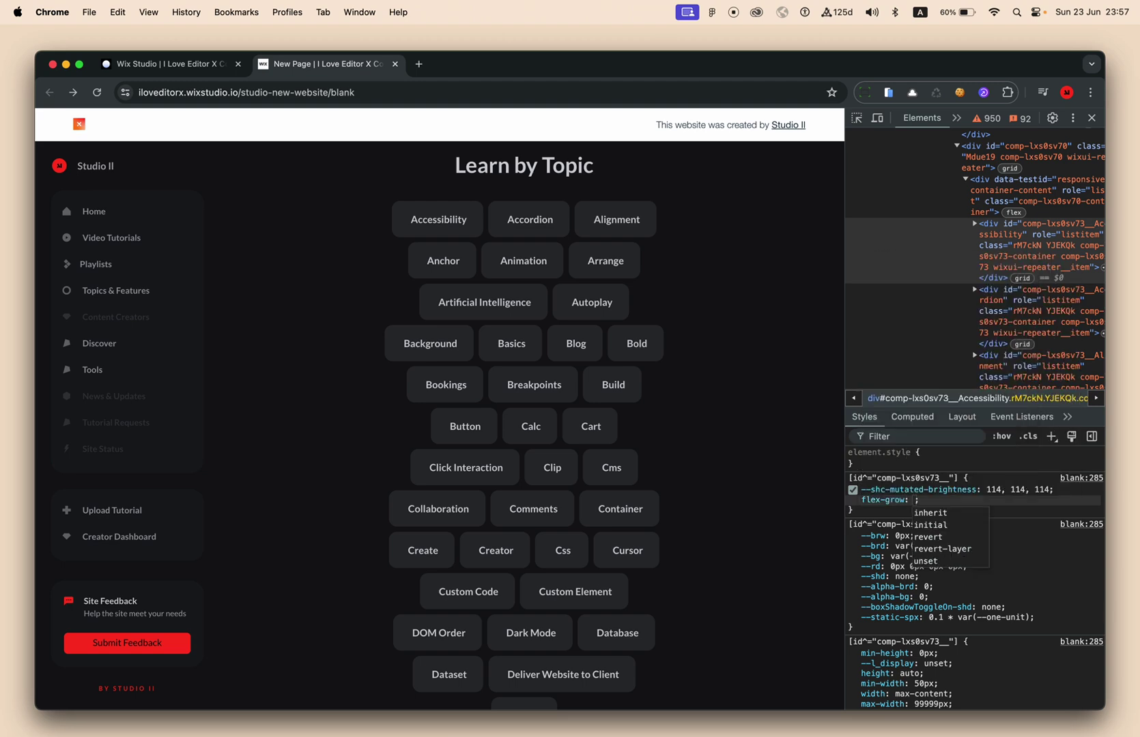
type("1")
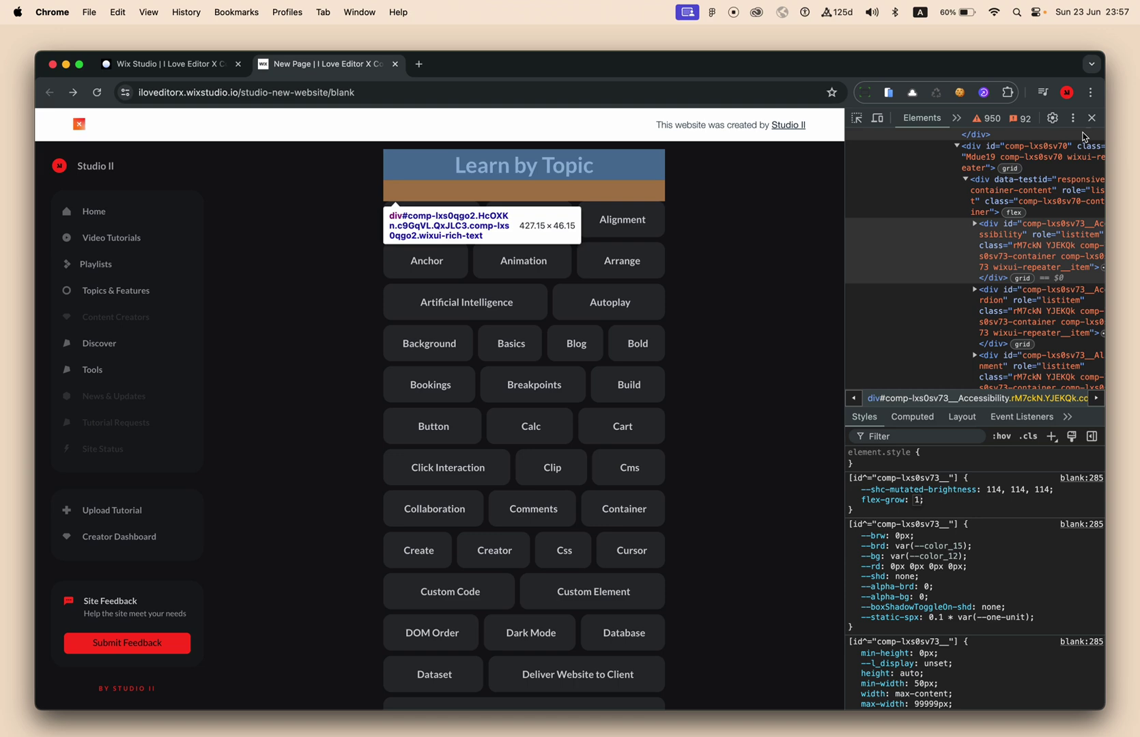
Check how the topic buttons fill their rows down the page and at wider and narrower page widths
scroll(723, 463, "down", 5)
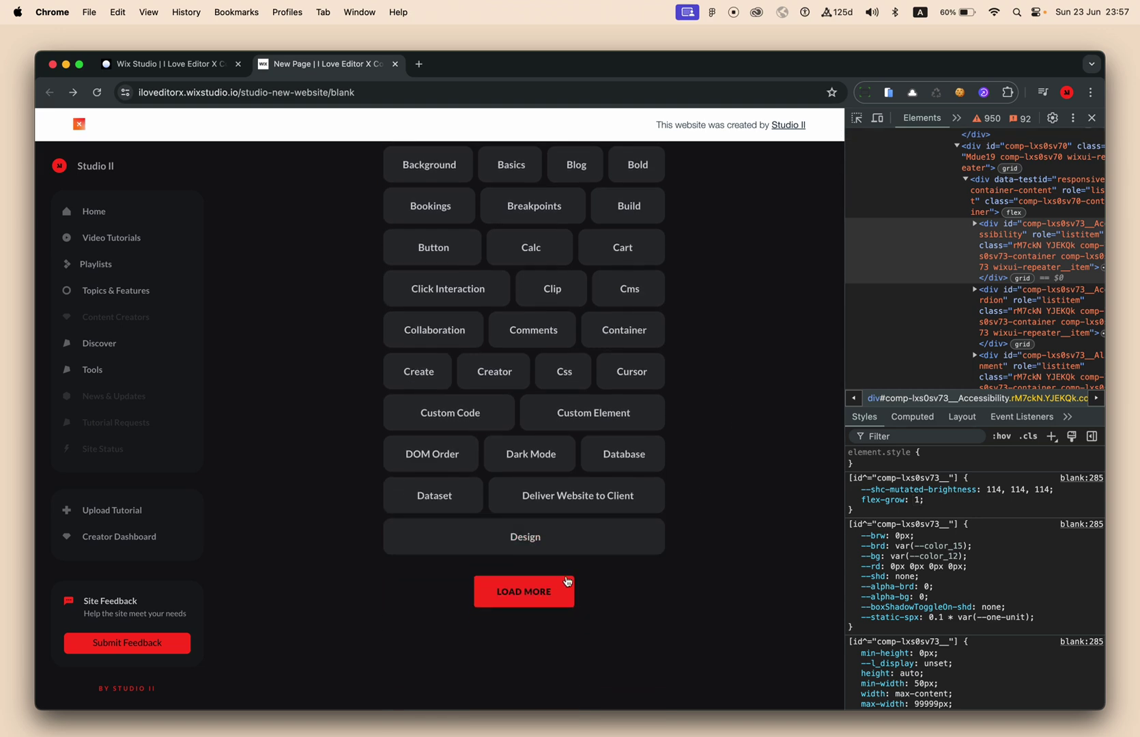
scroll(745, 585, "down", 4)
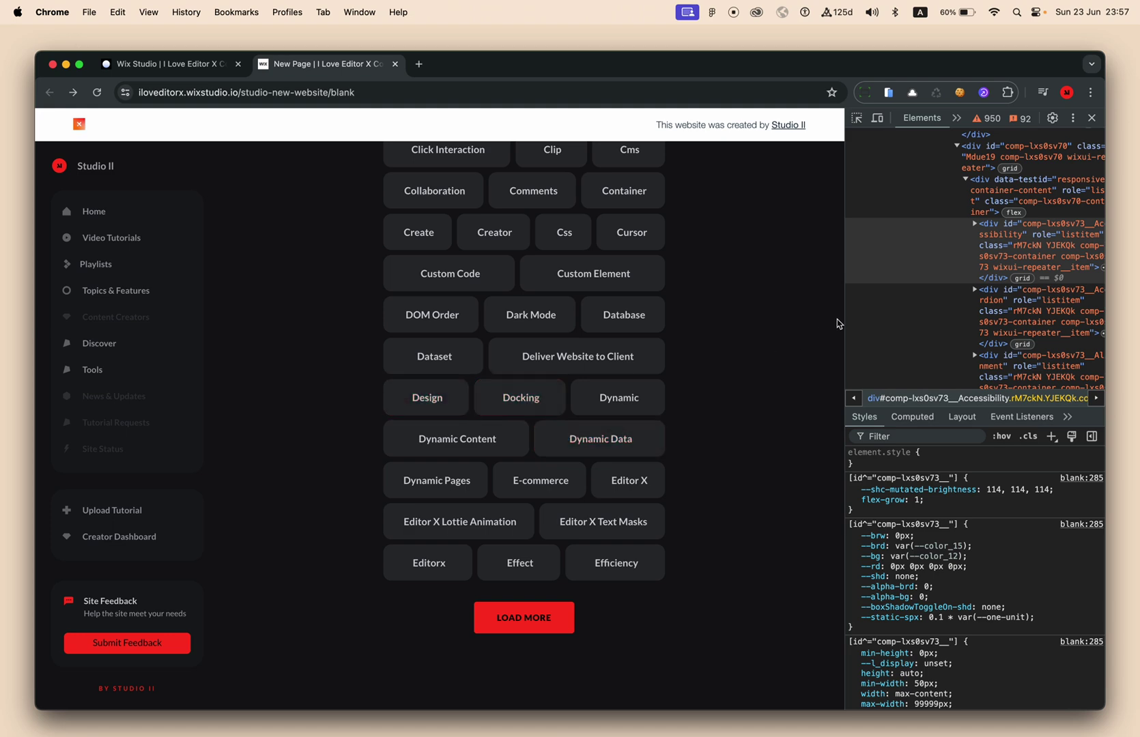
left_click_drag(846, 319, 941, 318)
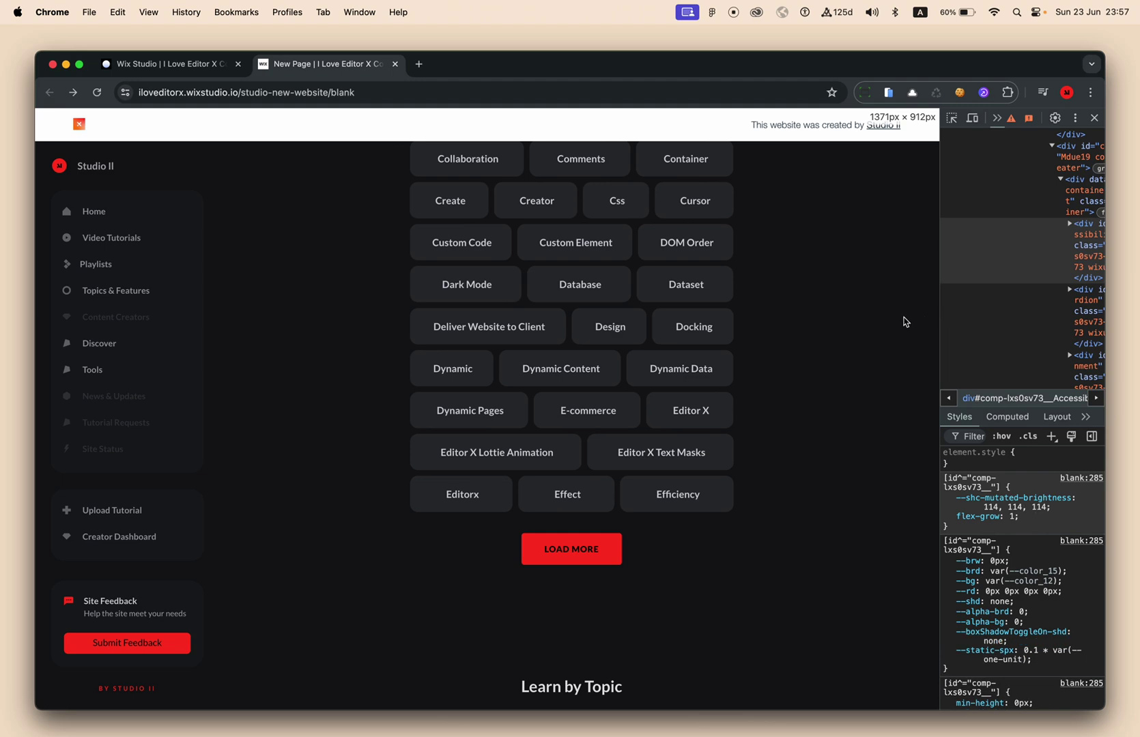
scroll(903, 321, "up", 5)
scroll(905, 322, "up", 1)
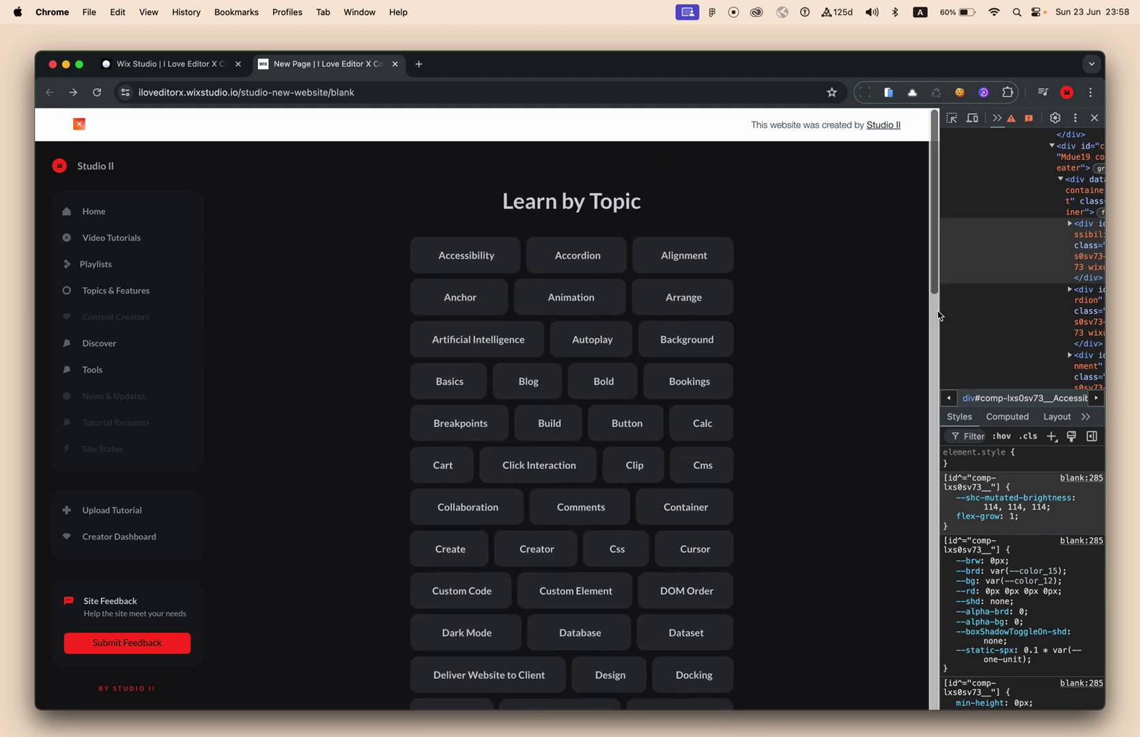
left_click_drag(943, 311, 903, 312)
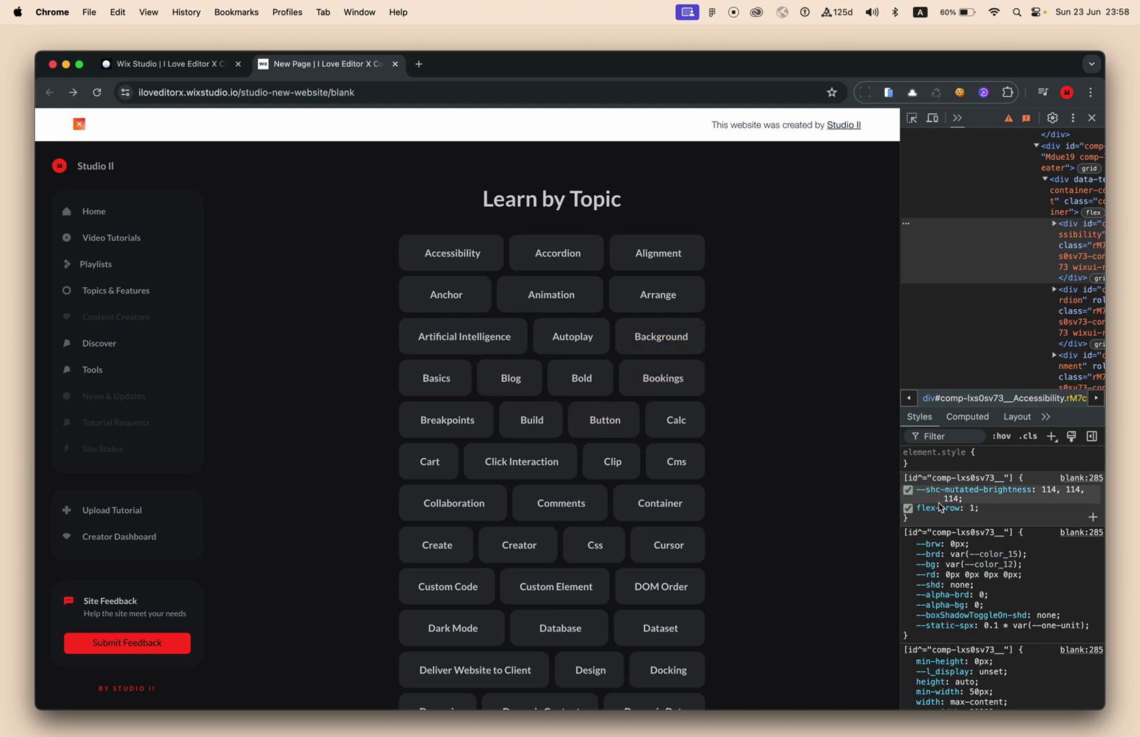
Return to the Wix Studio editor, dismiss the publish confirmation and select the repeater of topic buttons
left_click(178, 68)
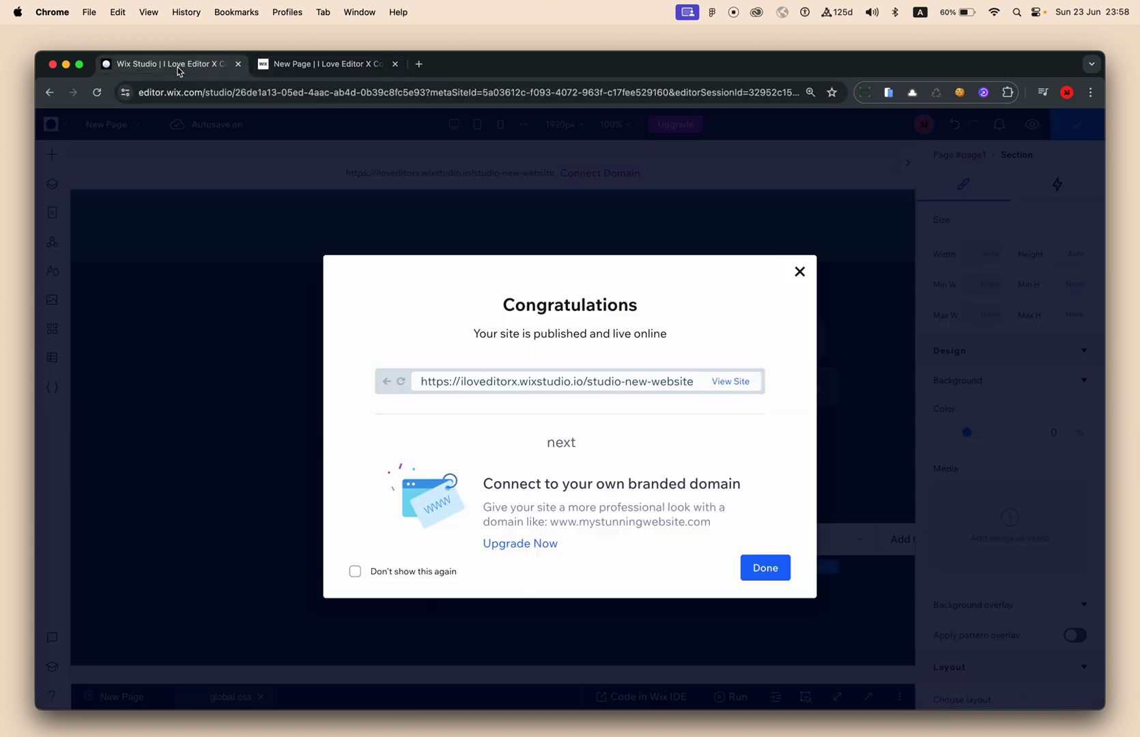
left_click(619, 234)
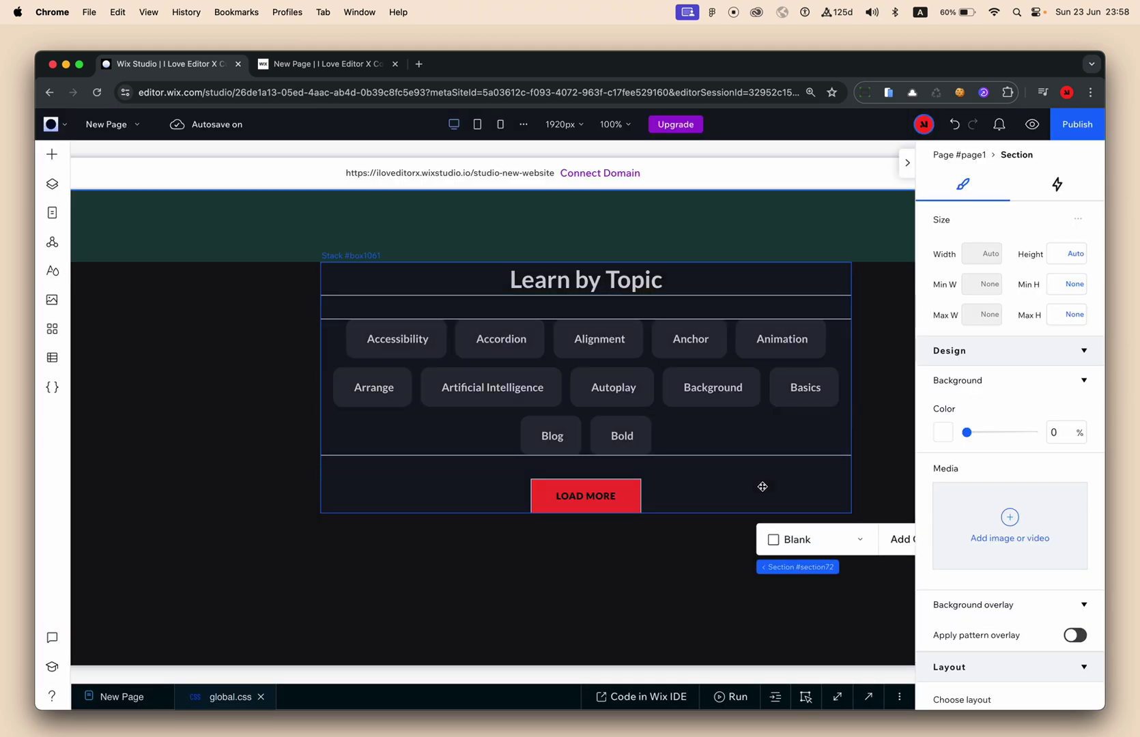
scroll(763, 487, "right", 2)
left_click(728, 481)
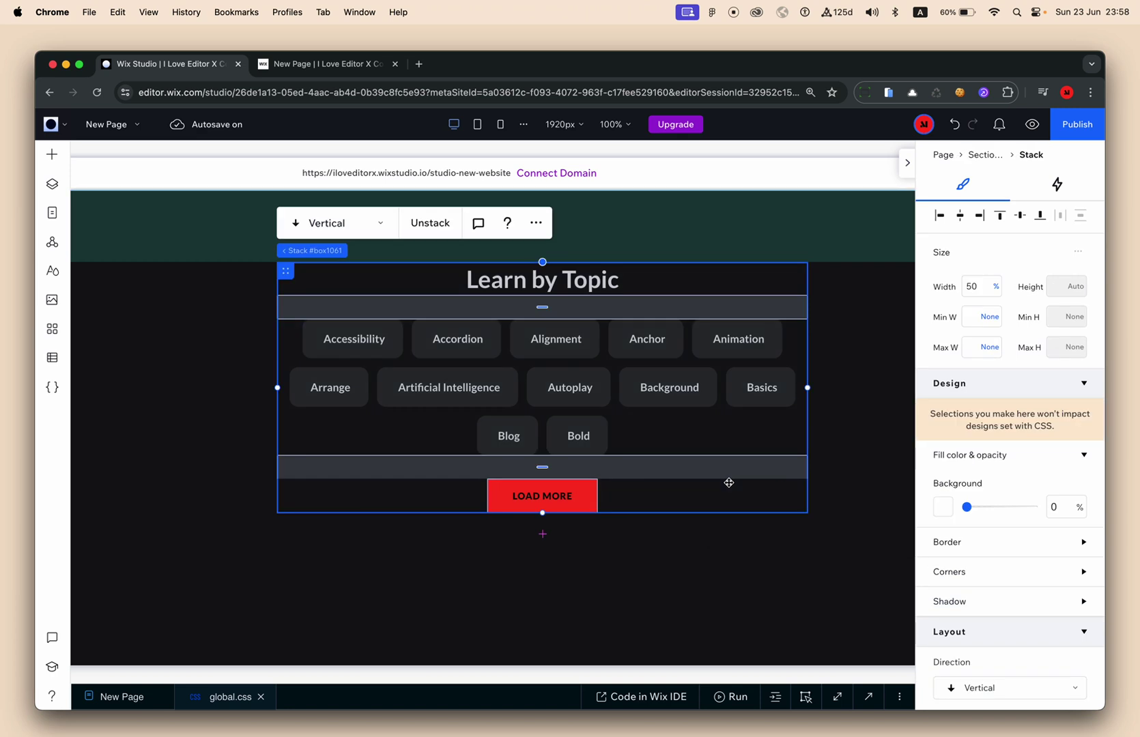
scroll(727, 482, "left", 3)
left_click(774, 437)
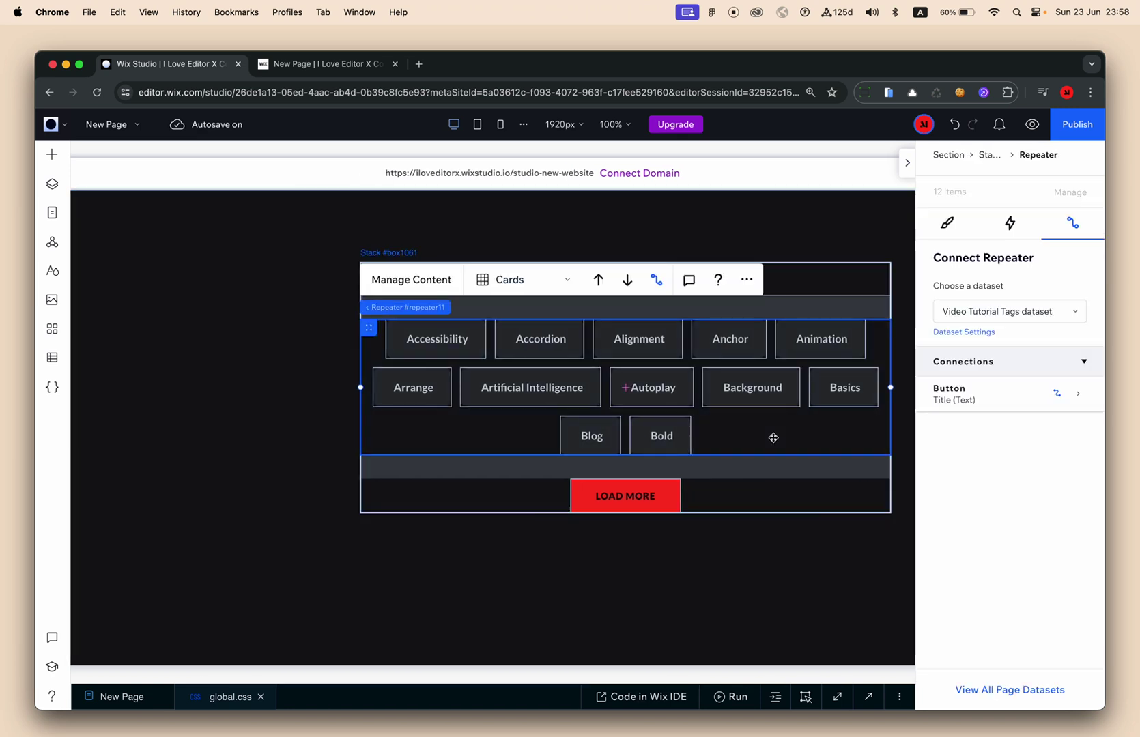
Open the code panel and adjust its height so both the topic section and the CSS class settings fit
left_click(870, 697)
left_click_drag(754, 316, 753, 469)
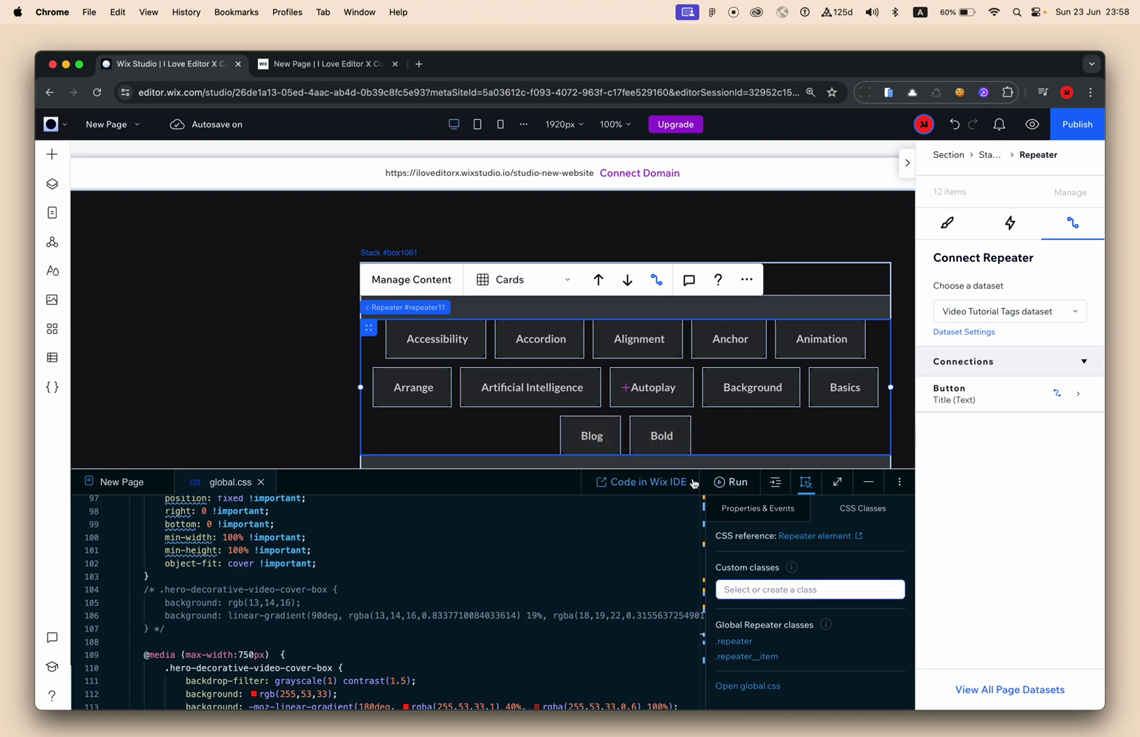
left_click_drag(693, 477, 697, 527)
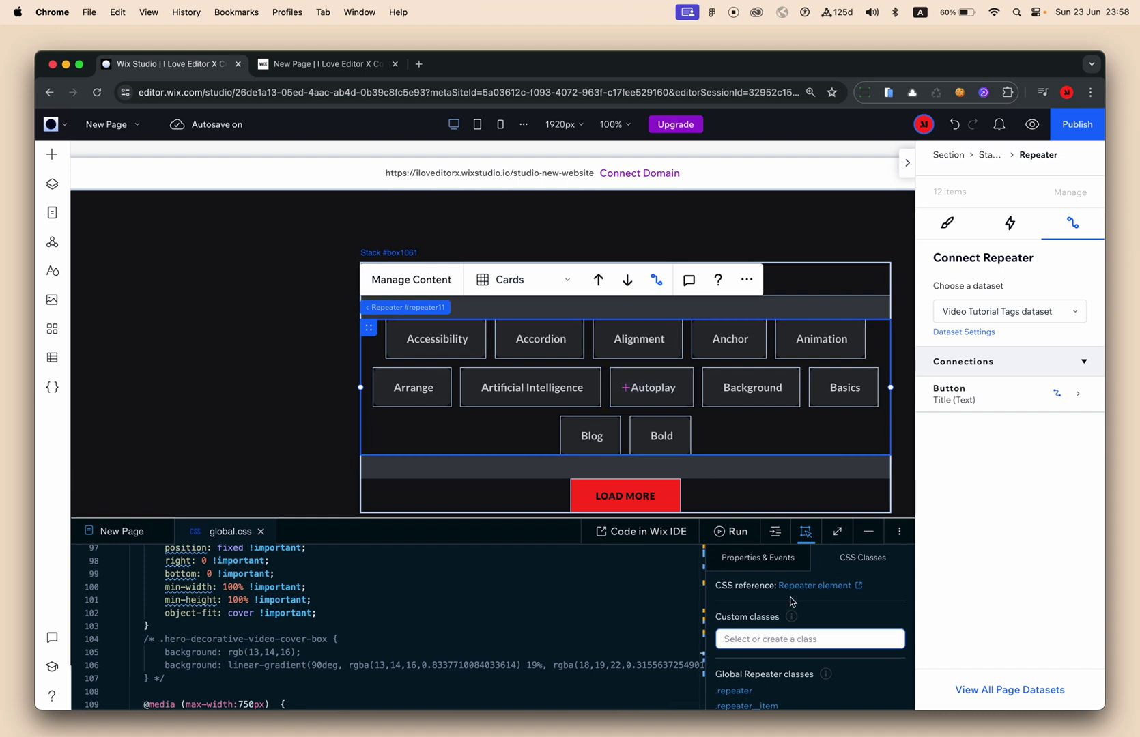
Assign the custom class learn-by-topics-rep-wrapper to the Learn by Topic stack and copy the class name
left_click(772, 472)
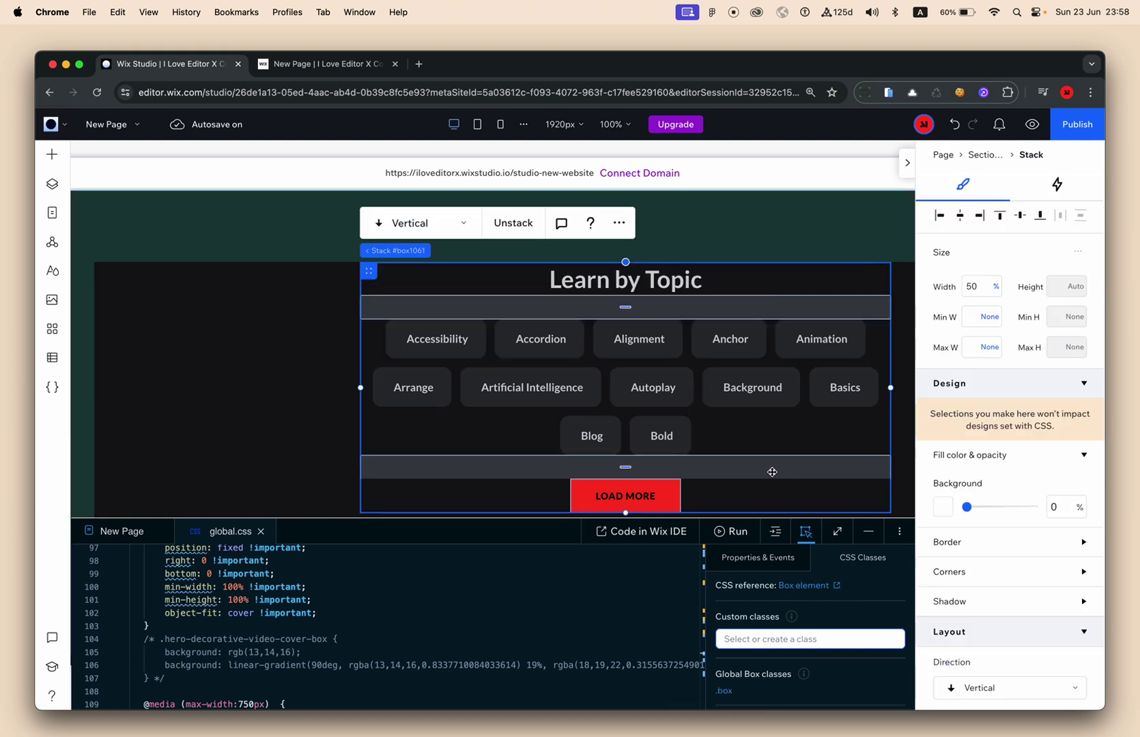
left_click(768, 639)
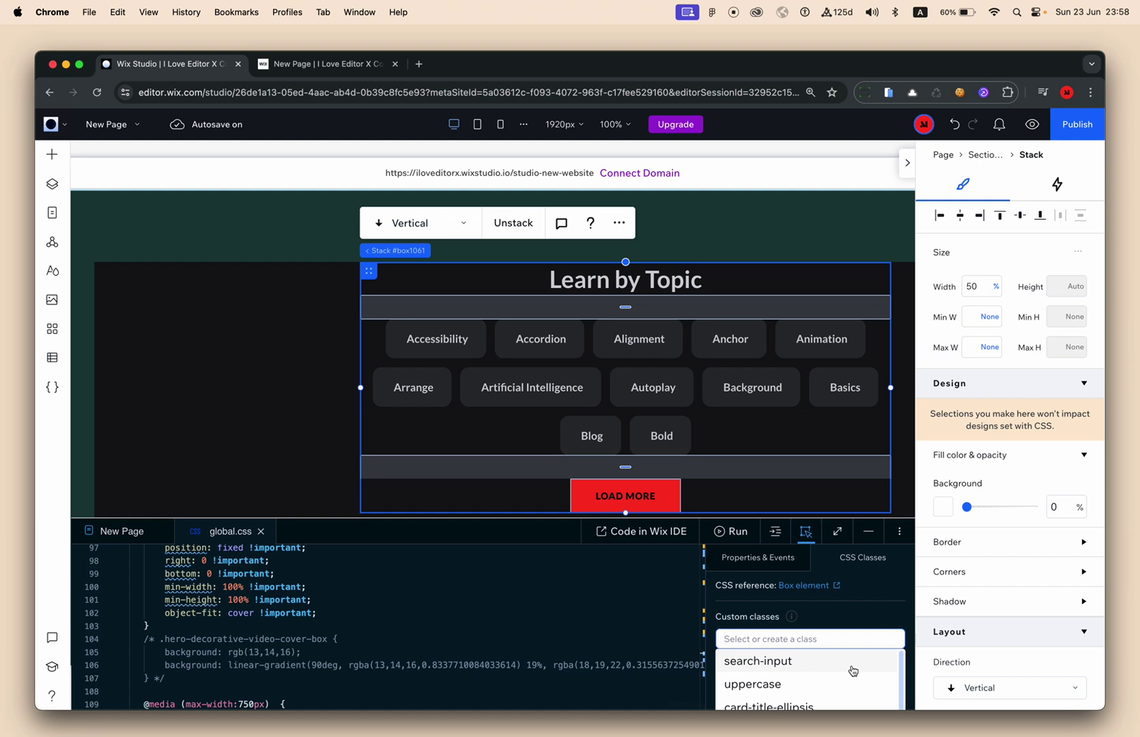
type("i")
key("BackSpace")
type("learn-by-topics-rep-w")
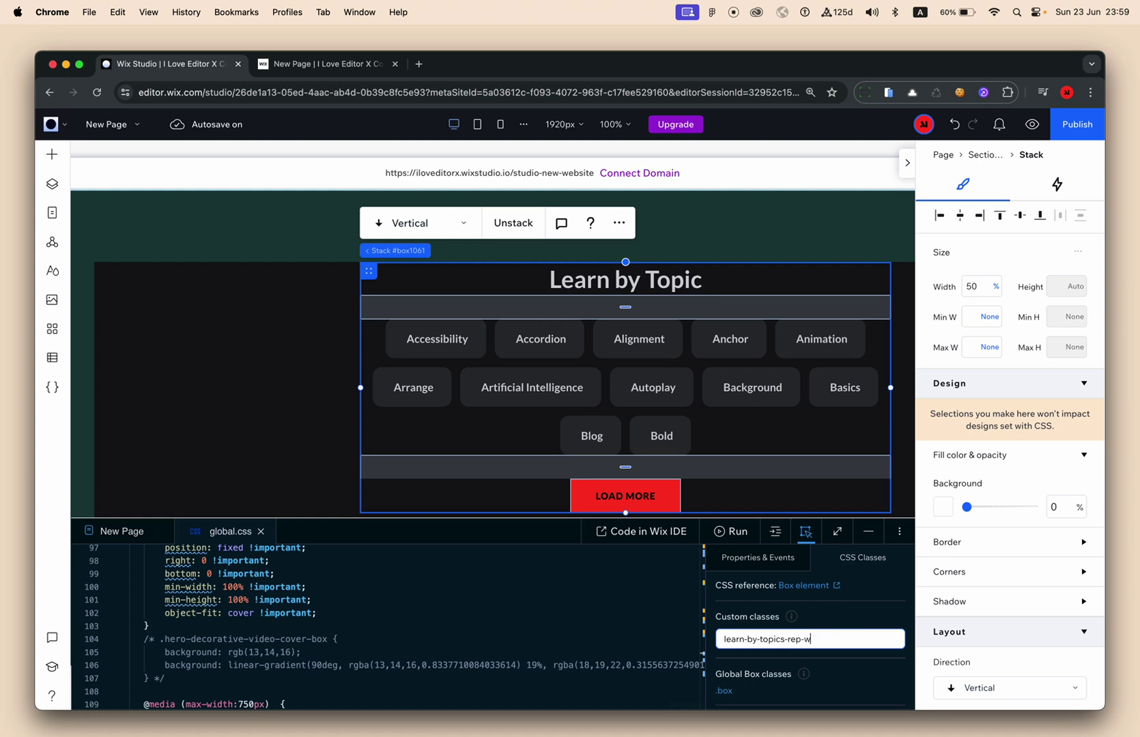
key("super+a")
key("super+c")
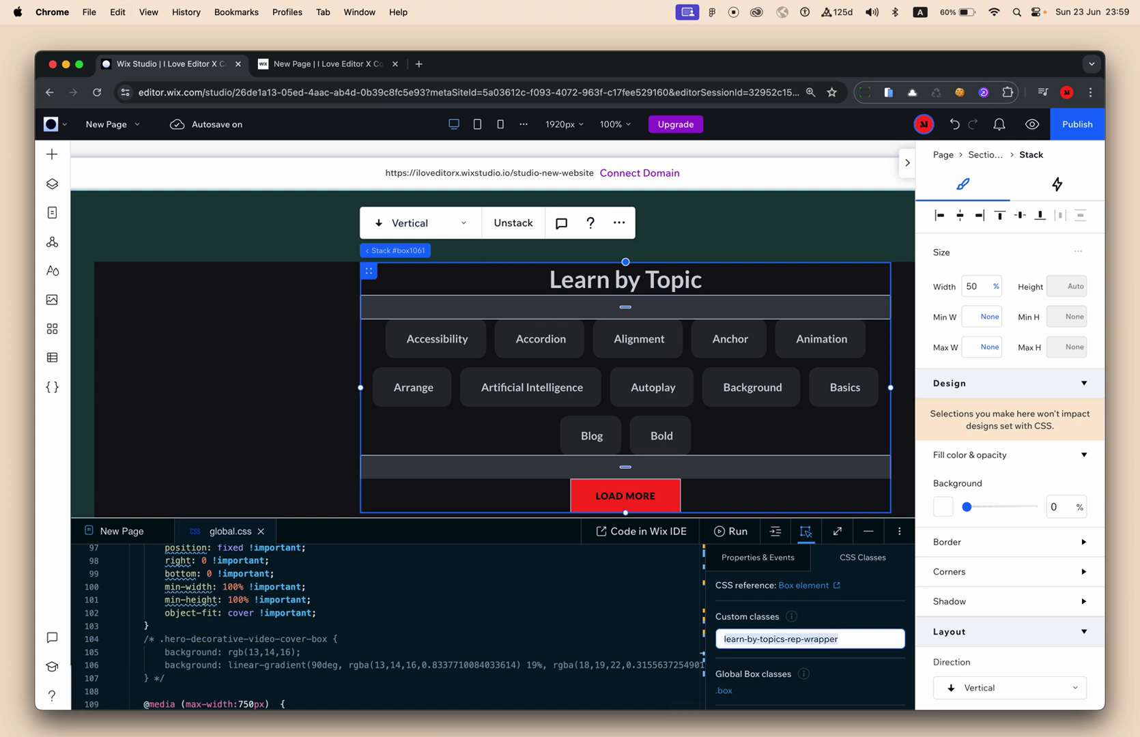
key("Return")
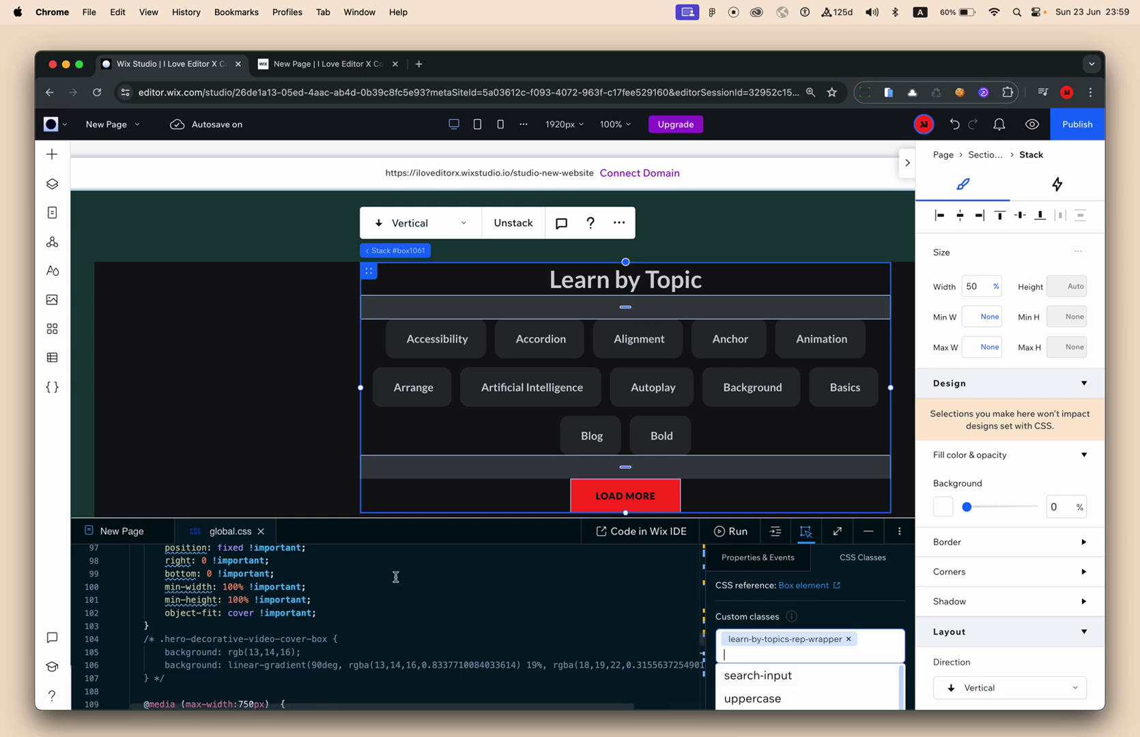
Enlarge the code panel, and close and reopen the global.css stylesheet from the stack's CSS class settings
left_click_drag(430, 580, 386, 578)
scroll(795, 648, "down", 1)
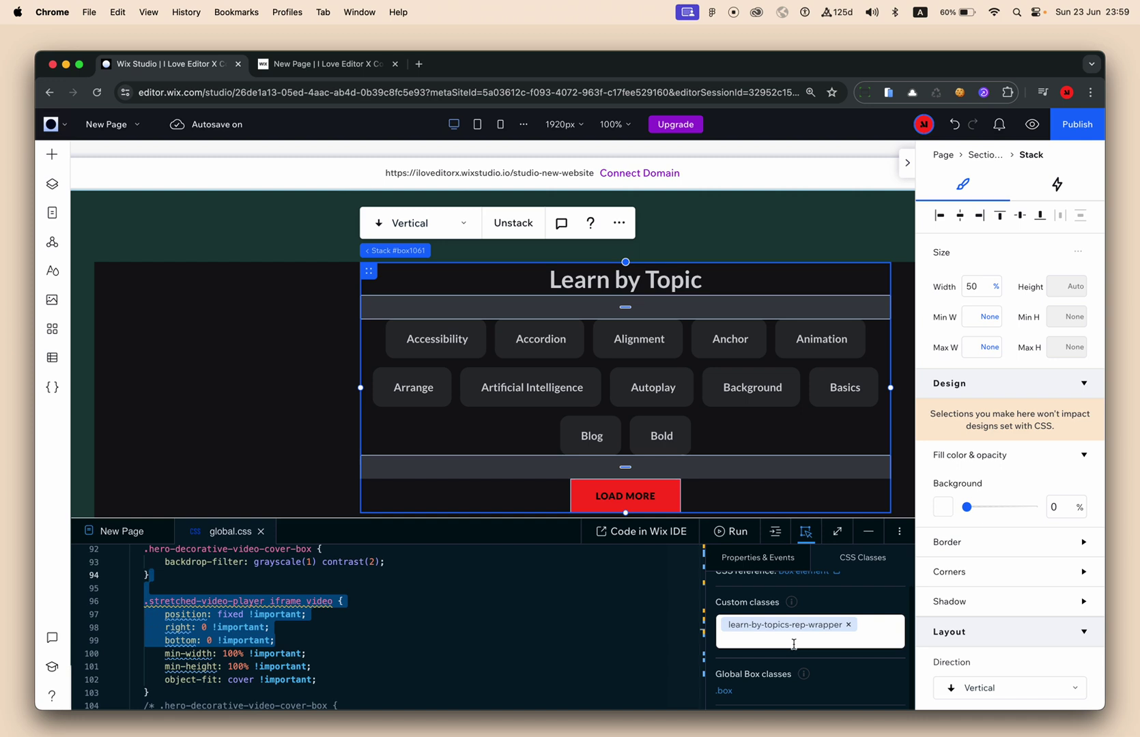
left_click(721, 516)
left_click_drag(721, 517, 721, 398)
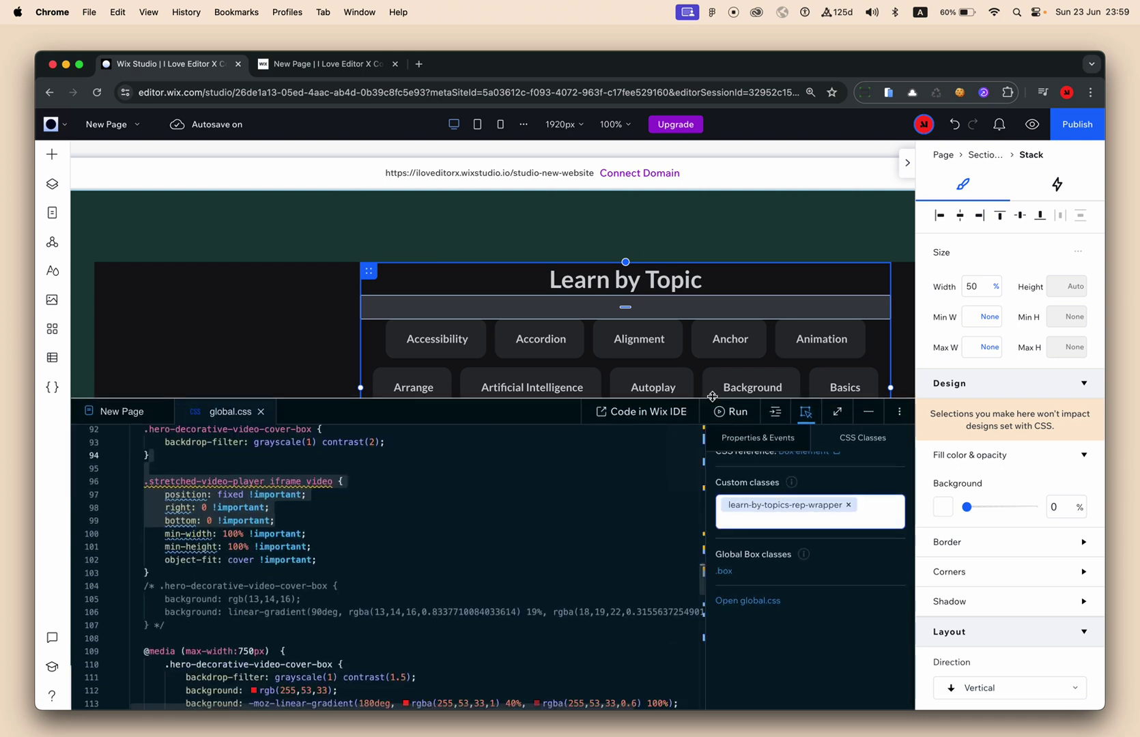
left_click(750, 602)
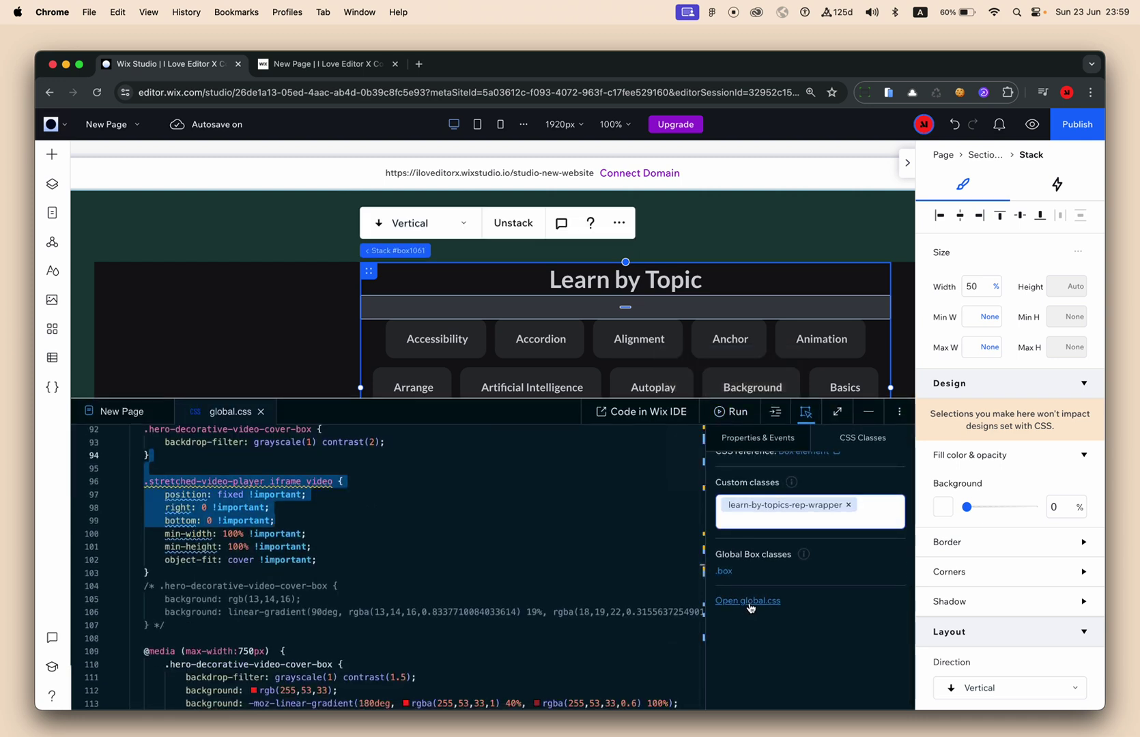
left_click(554, 573)
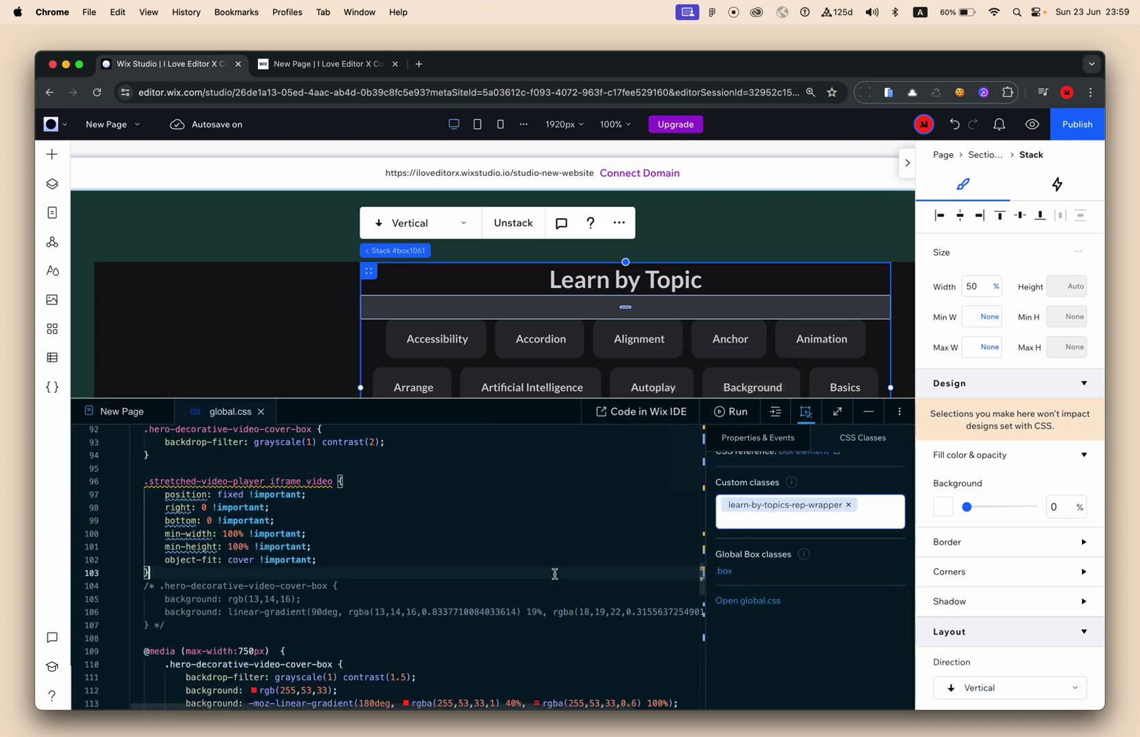
left_click(261, 412)
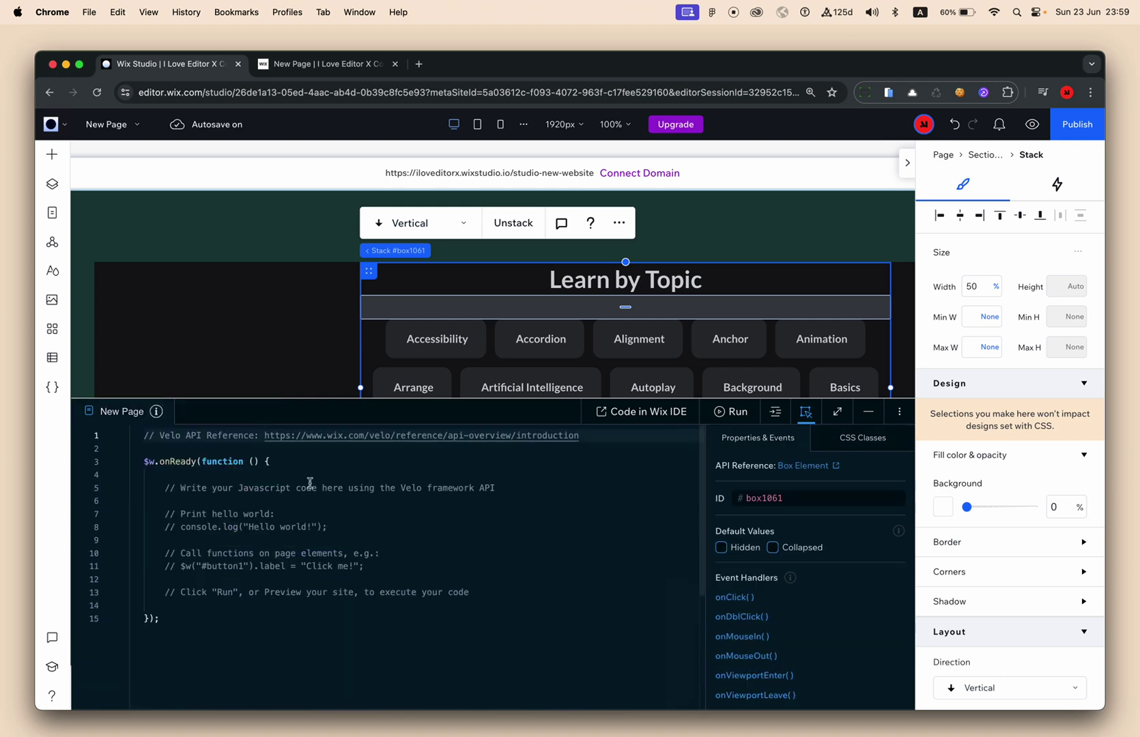
left_click(844, 440)
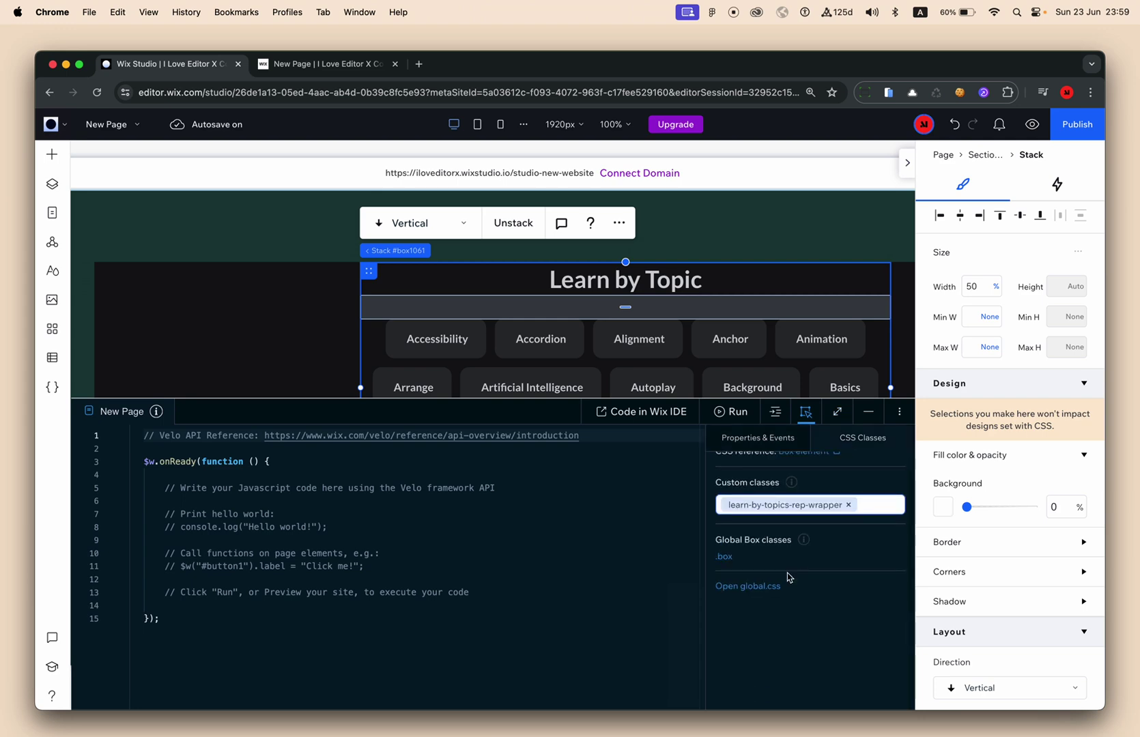
left_click(749, 586)
Add an empty .learn-by-topics-rep-wrapper rule at the end of global.css
scroll(534, 585, "down", 15)
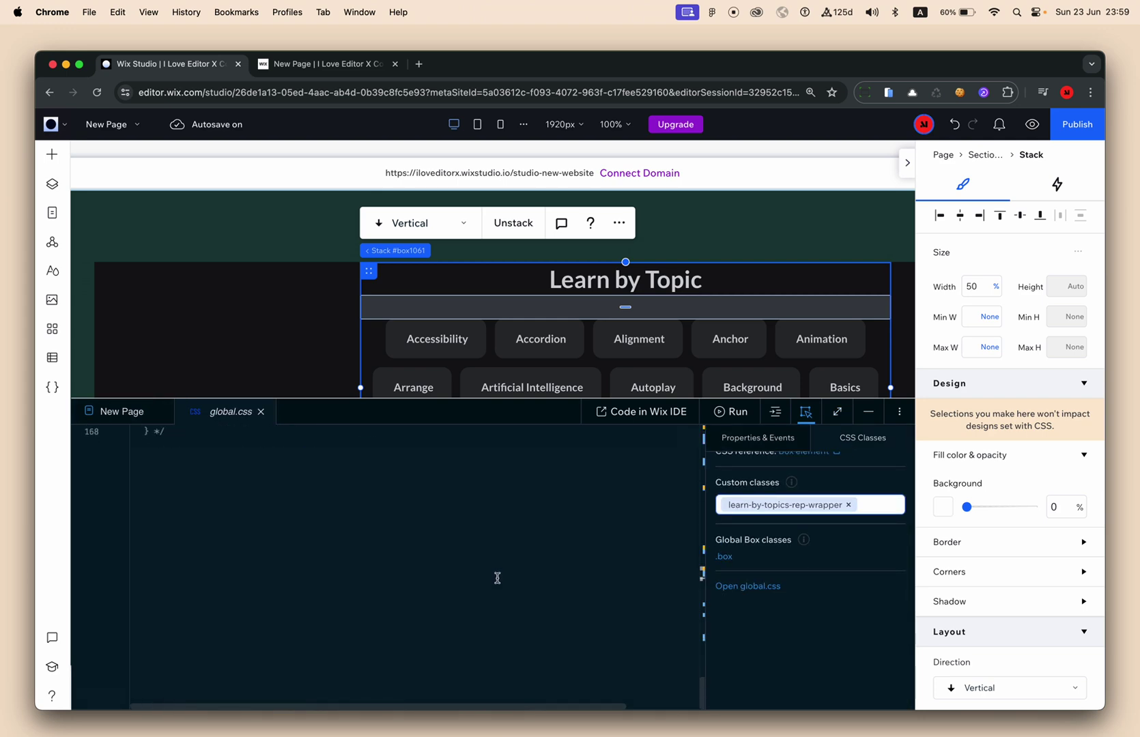
scroll(497, 579, "up", 5)
scroll(498, 580, "down", 5)
key("Return")
key("Return")
key("Return")
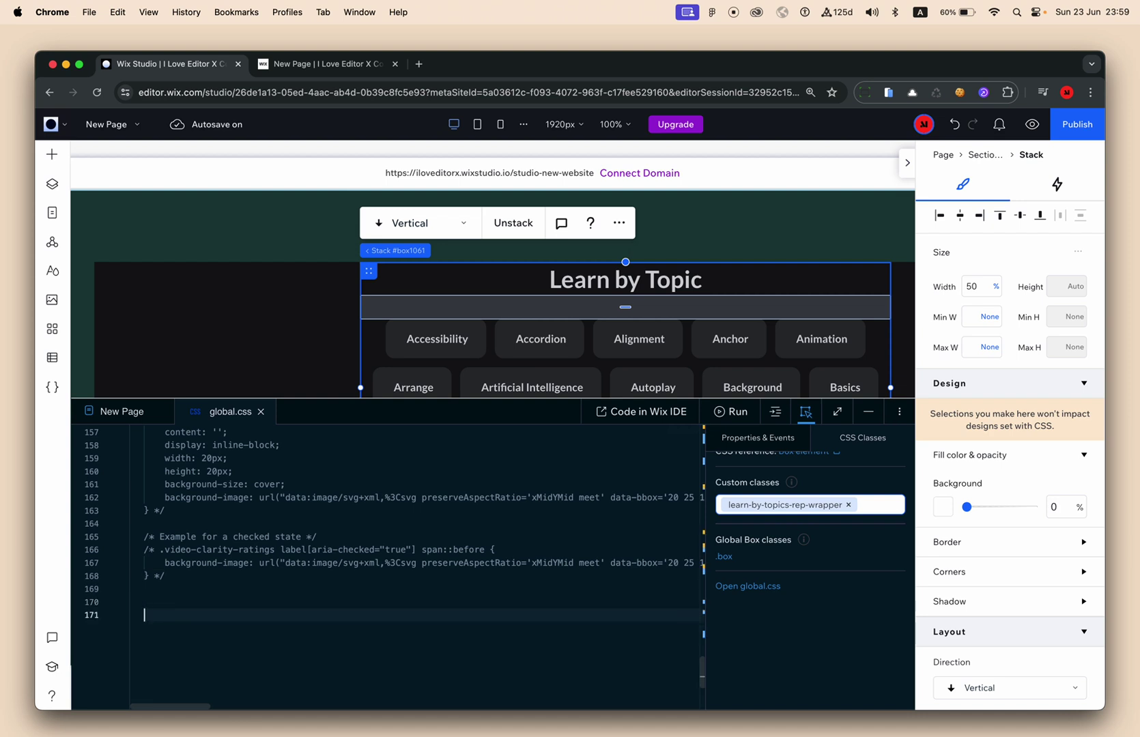
type(".")
key("super+v")
type("{")
key("Return")
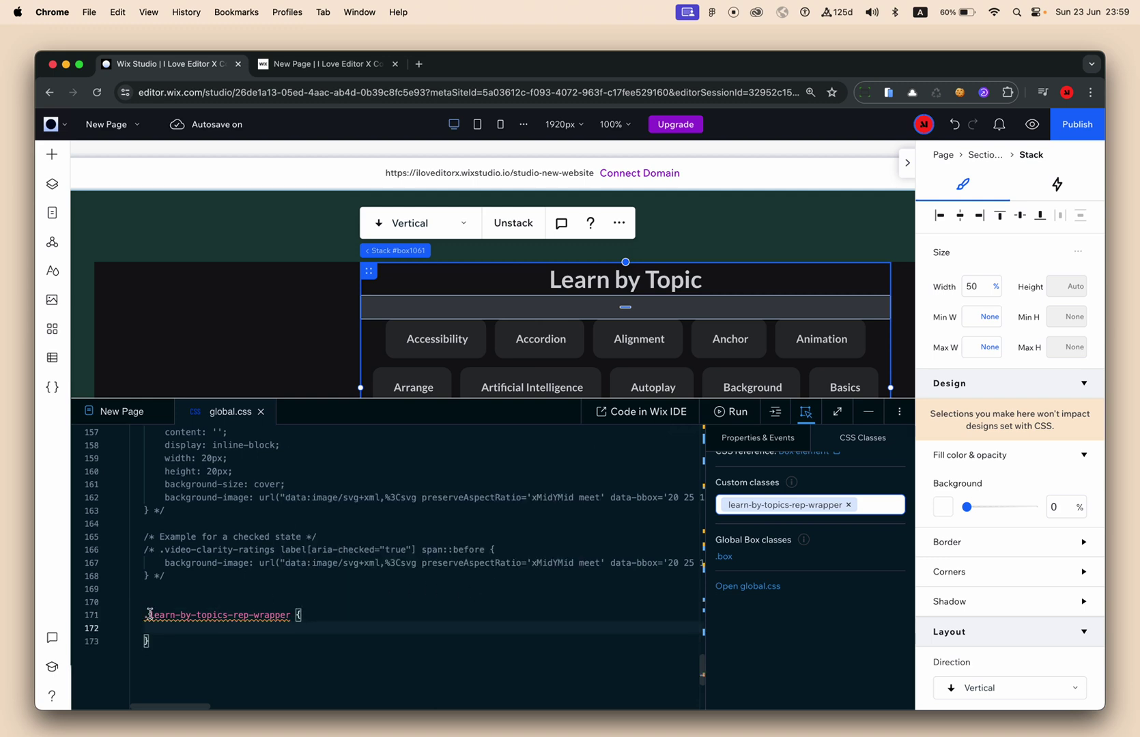
Select the repeater to see its global classes and extend the new rule's selector with .repeater .repeater__item
left_click(146, 615)
key("Down")
key("Up")
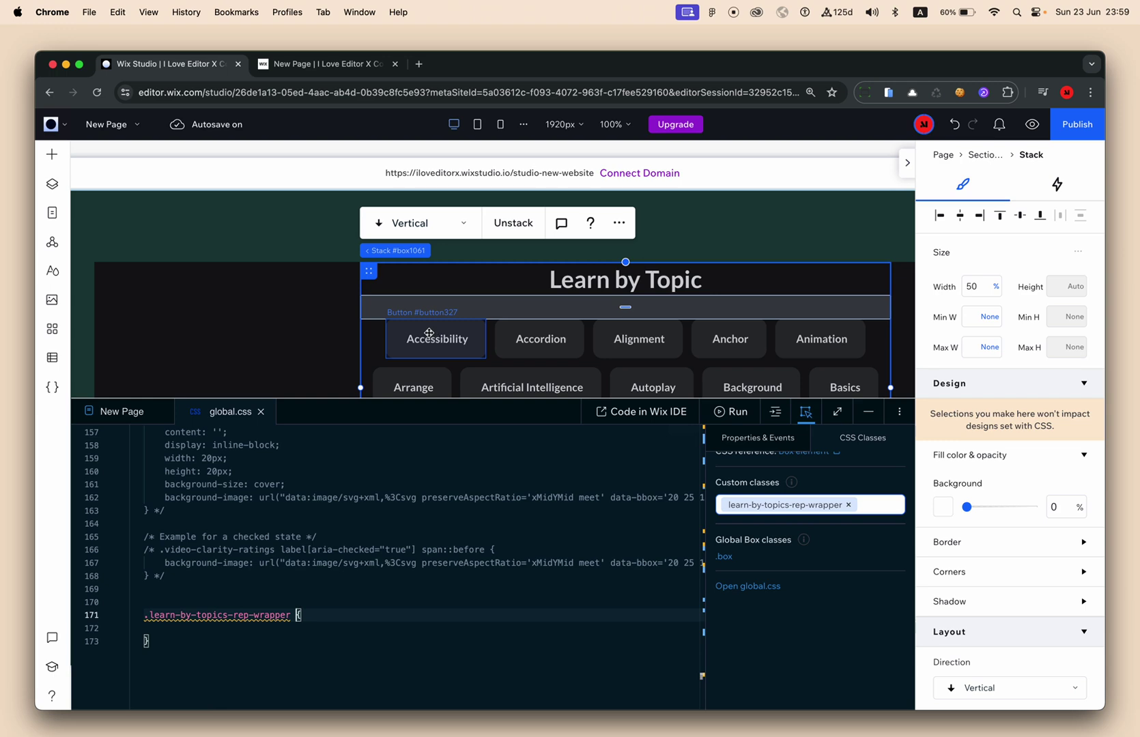
left_click(372, 345)
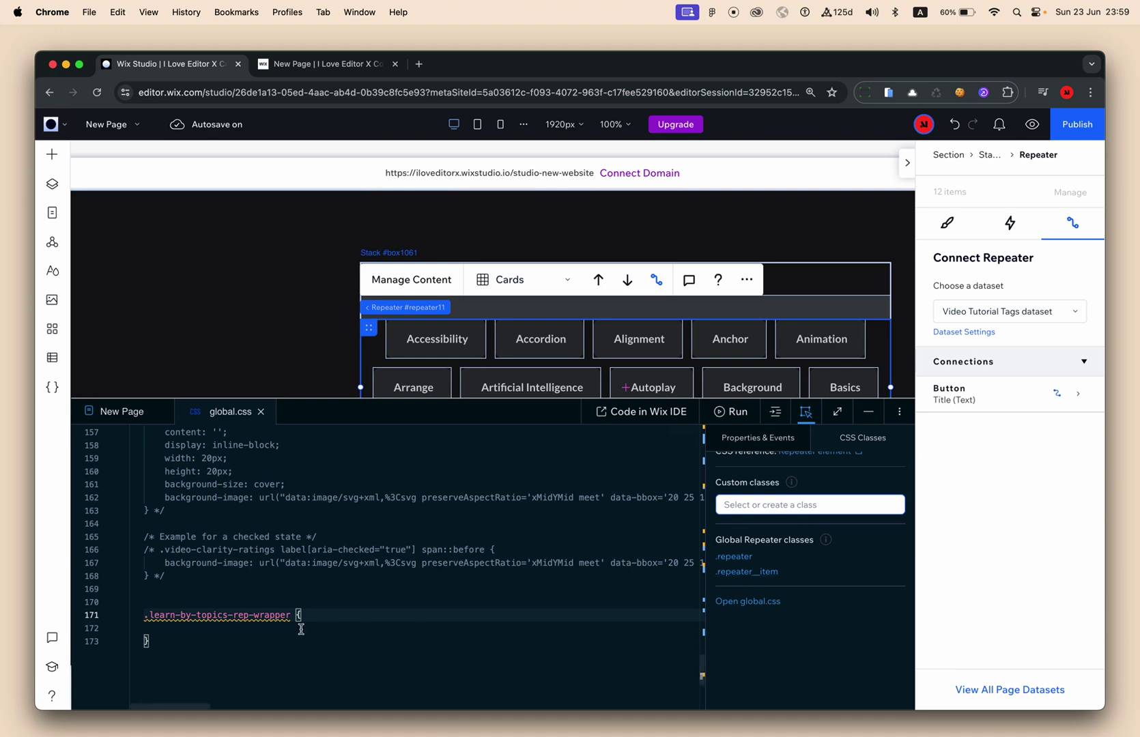
left_click_drag(294, 617, 387, 632)
left_click(294, 581)
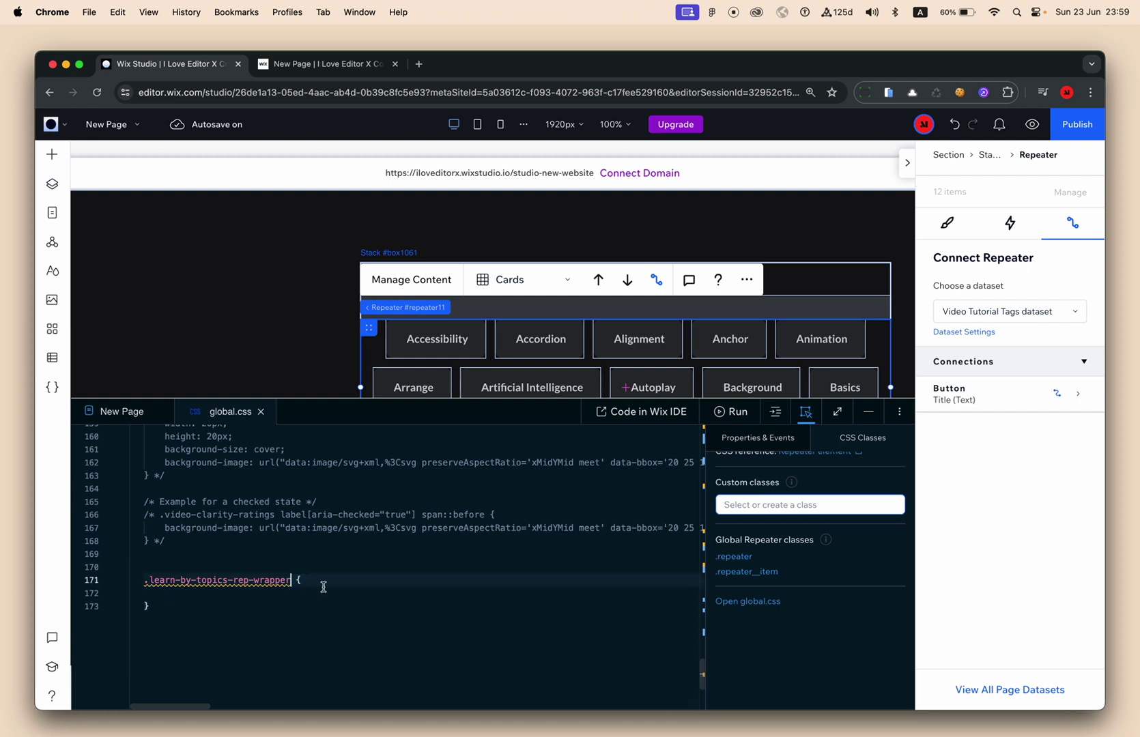
key("ctrl+space")
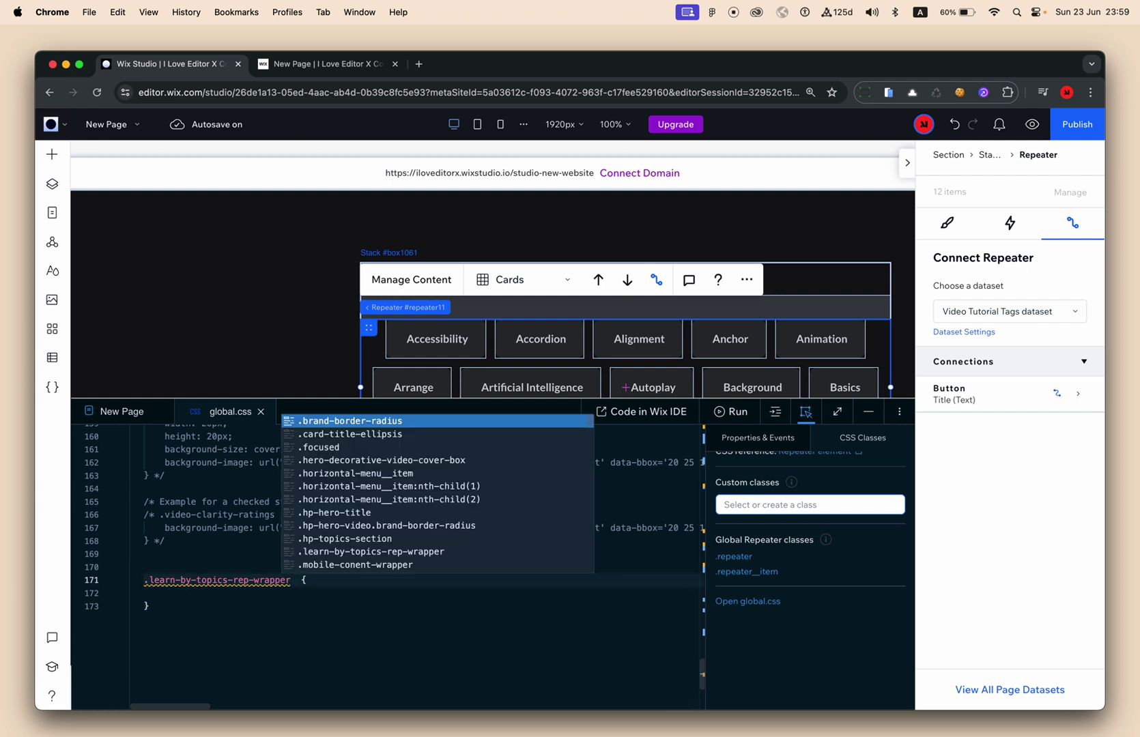
type(".rea")
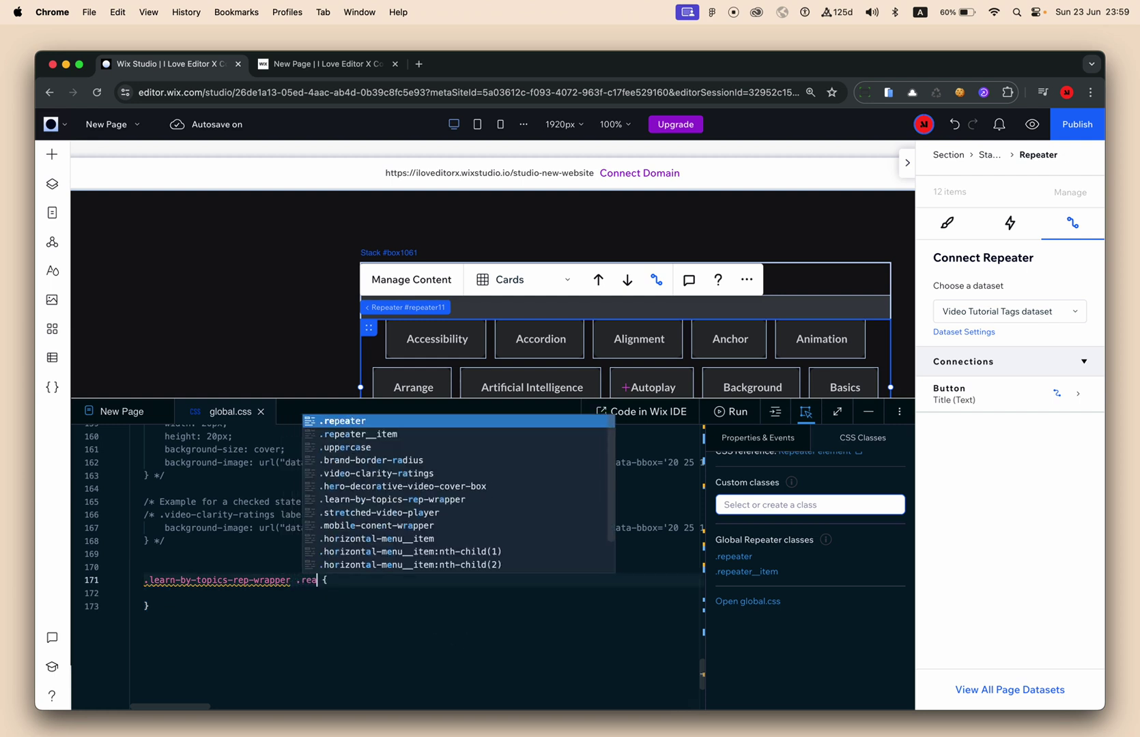
key("Return")
key("ctrl+space")
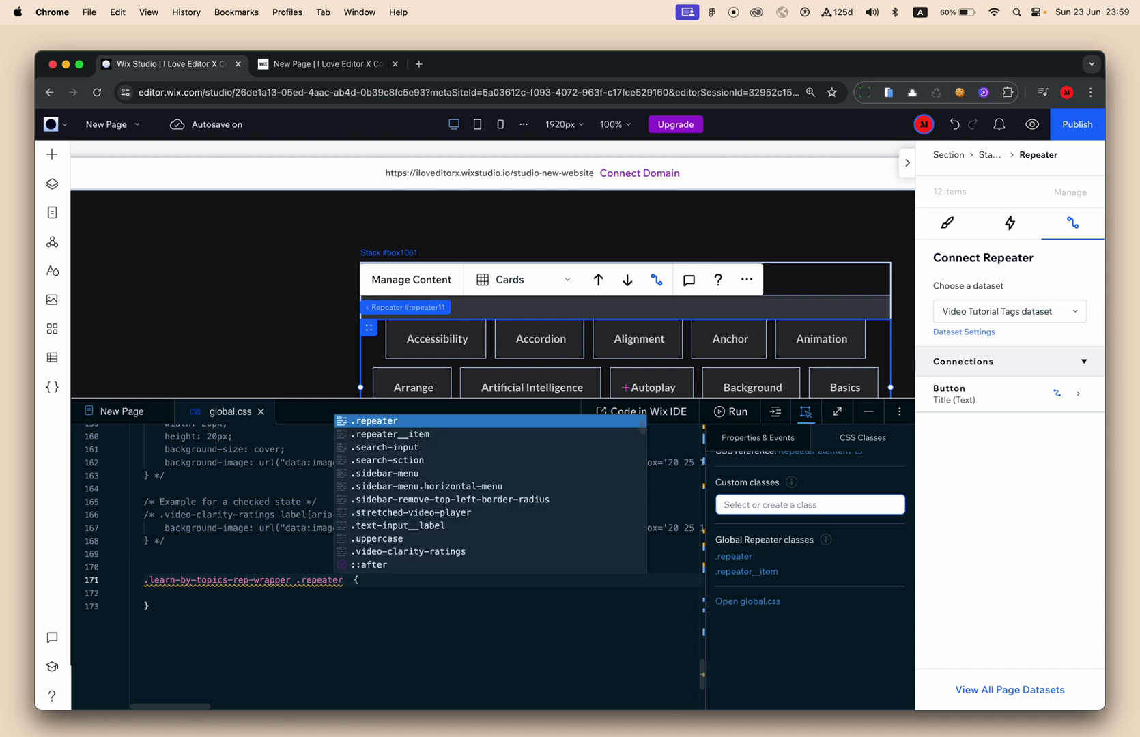
key("Down")
key("Return")
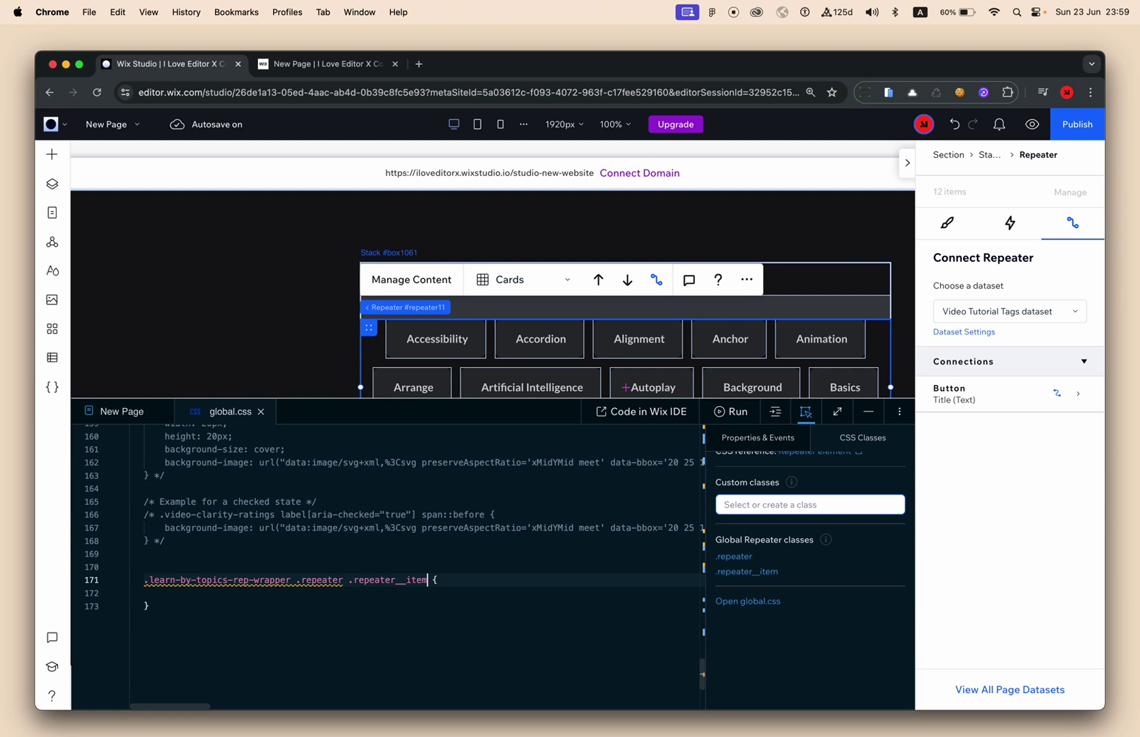
Try removing .repeater from the new rule's selector and undo the removal
double_click(343, 579)
key("BackSpace")
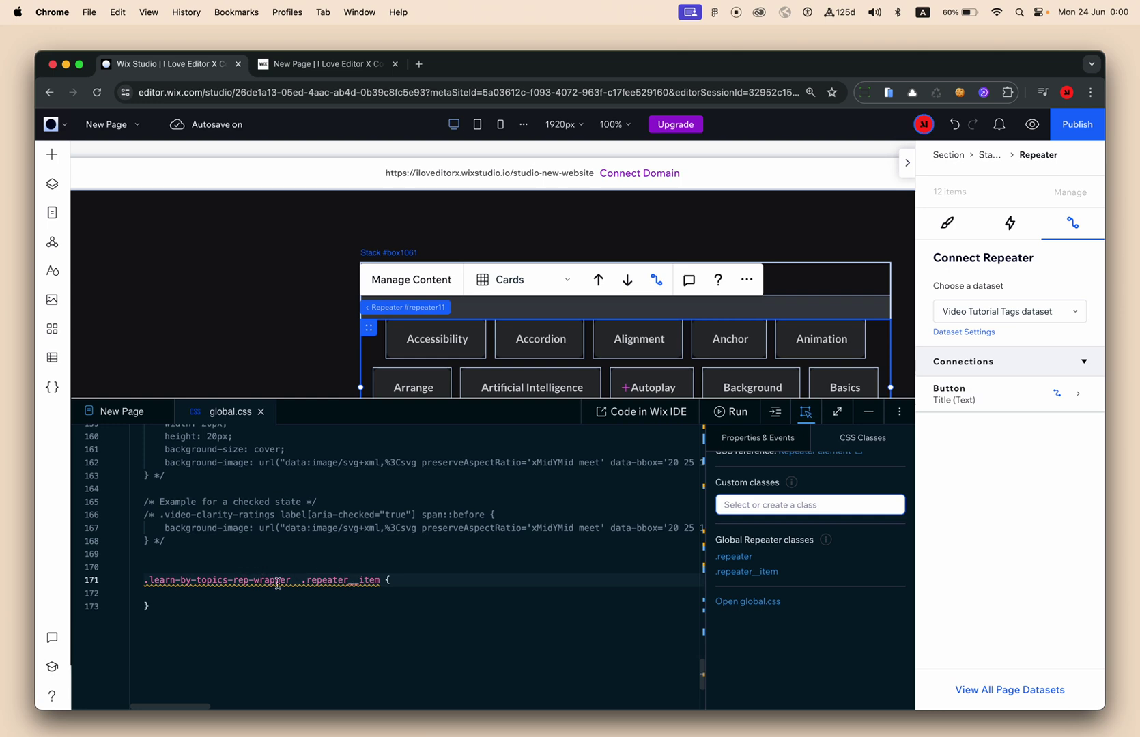
key("super+z")
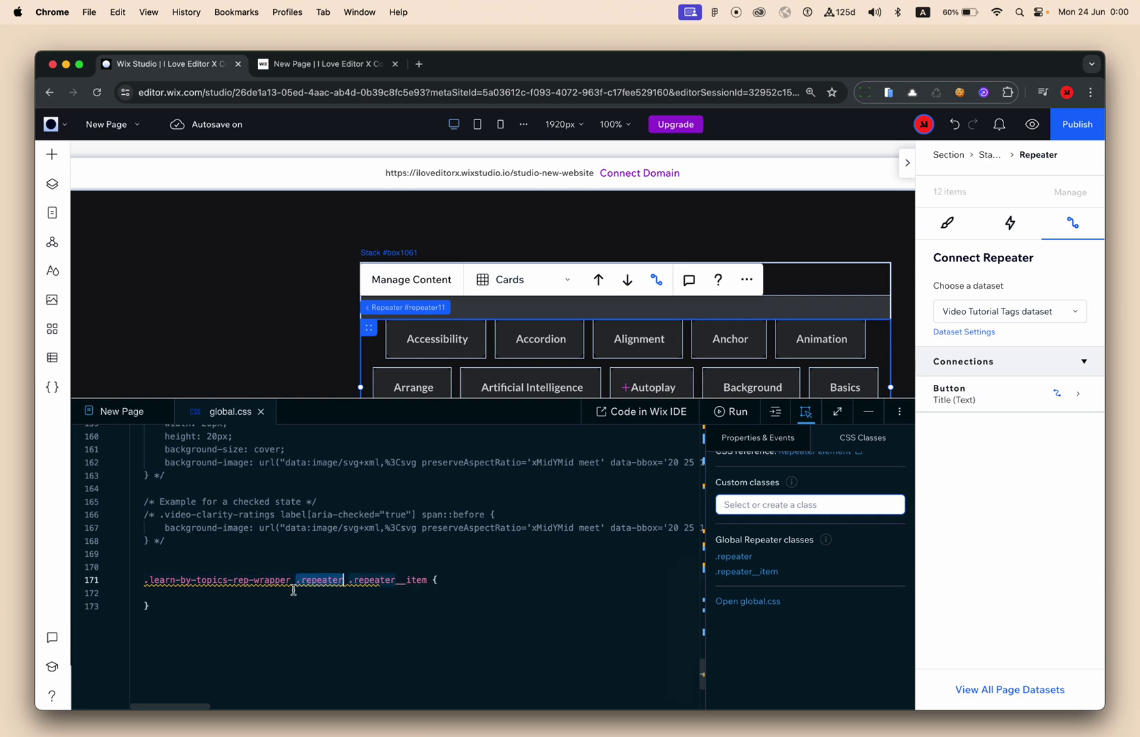
left_click(329, 593)
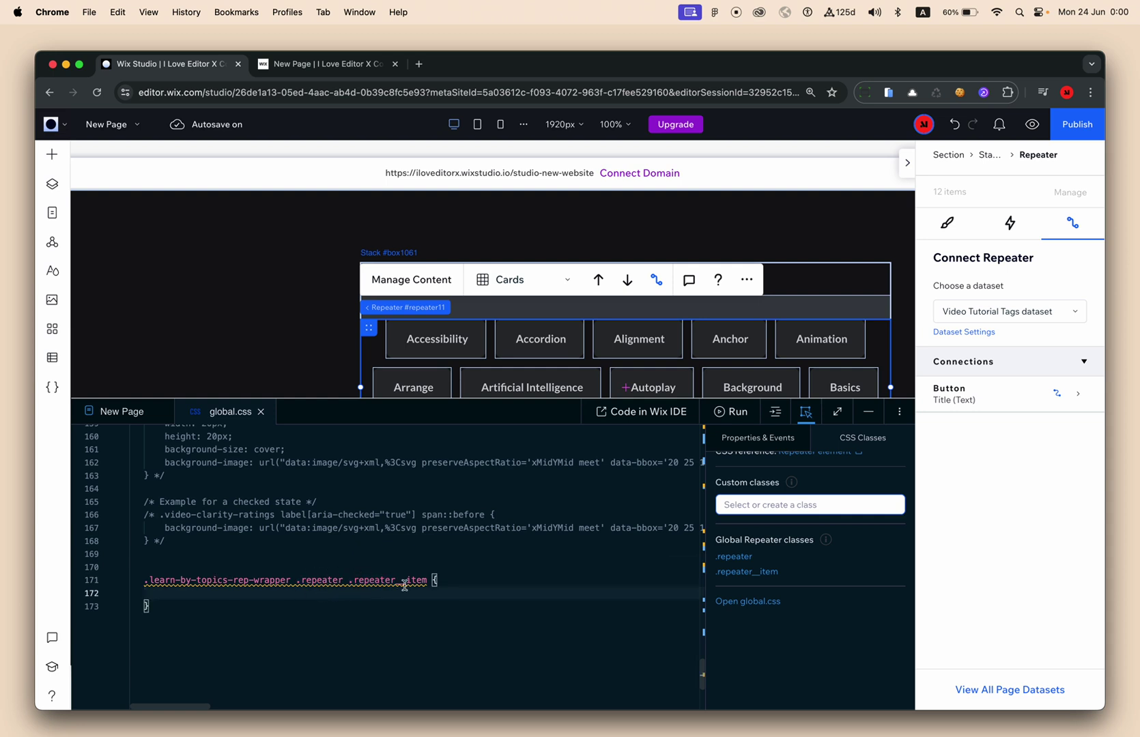
left_click_drag(296, 580, 342, 581)
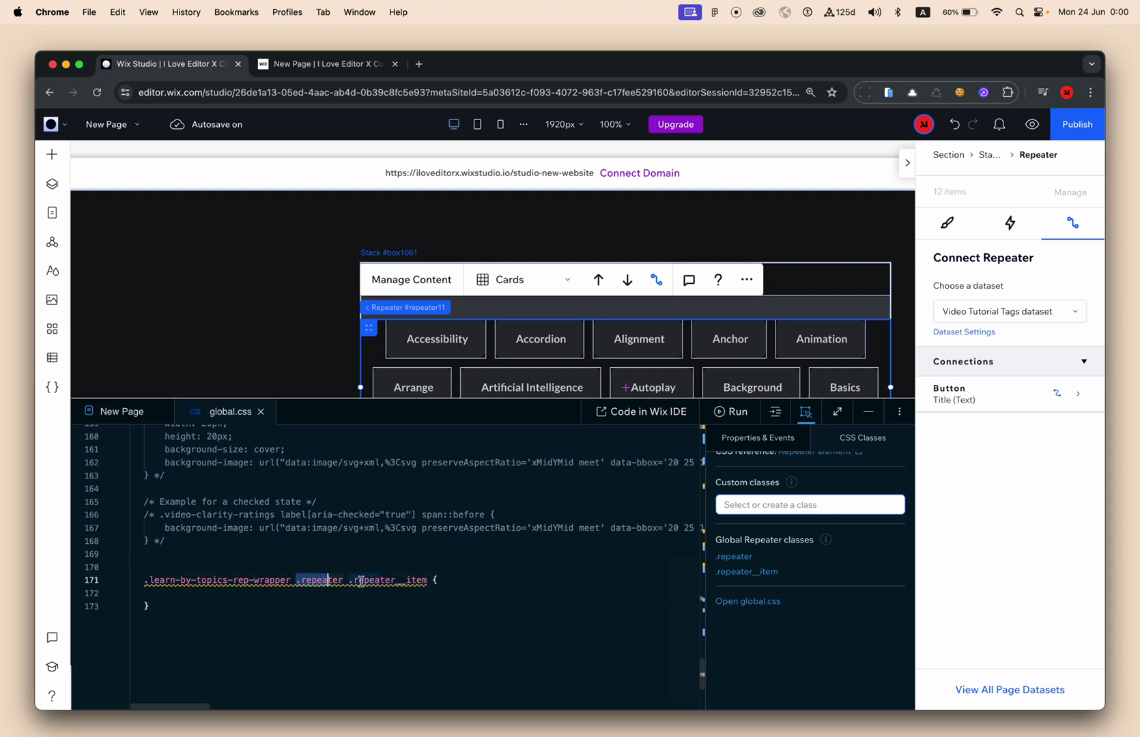
Add flex-grow: 1 to the .learn-by-topics-rep-wrapper .repeater .repeater__item rule
left_click(318, 603)
key("Up")
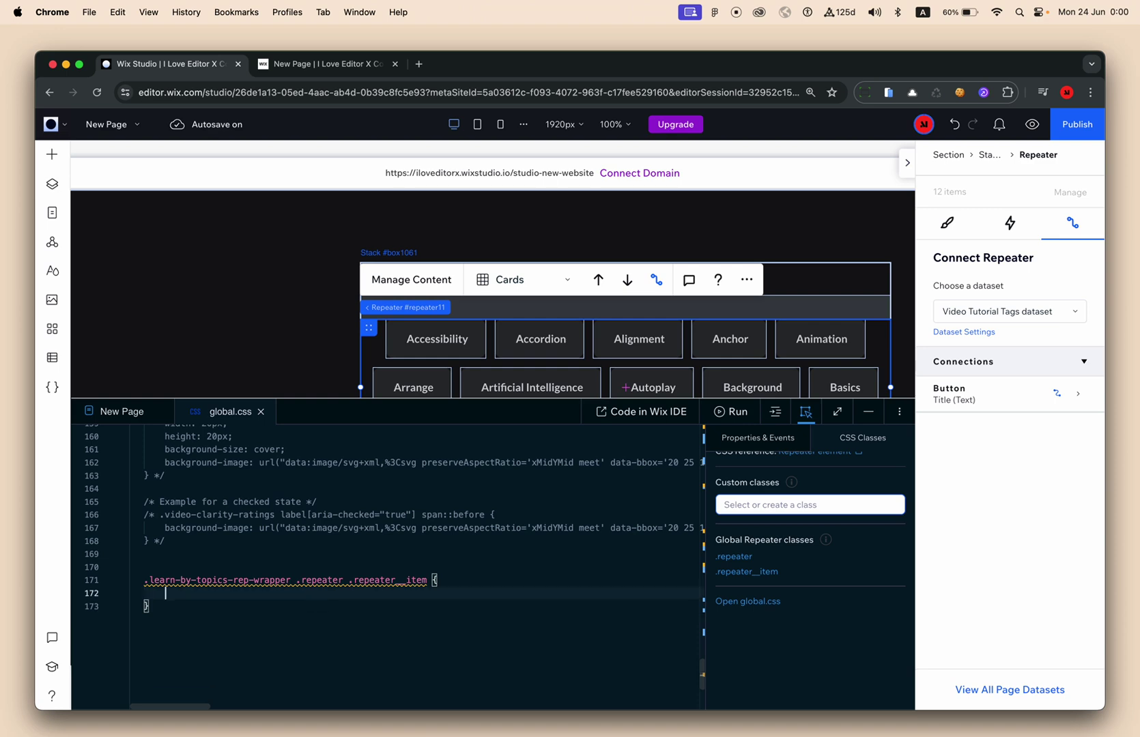
type("fl")
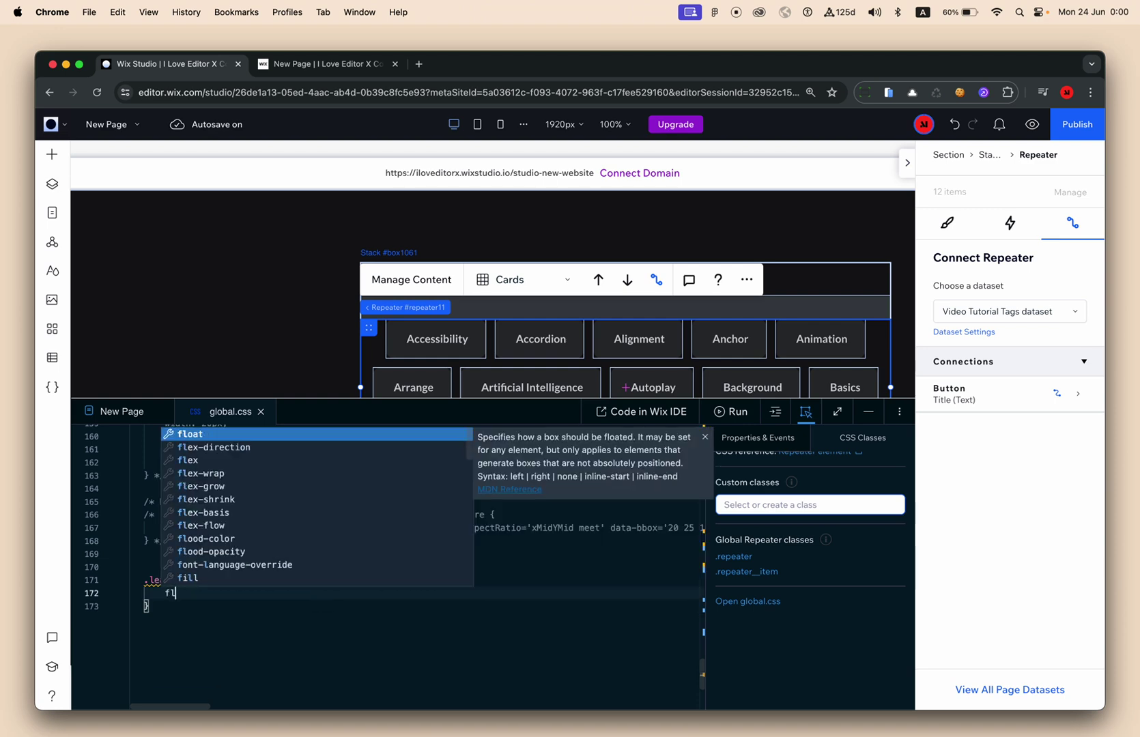
key("Up")
key("Down")
key("Escape")
key("ctrl+space")
type("ex-gr")
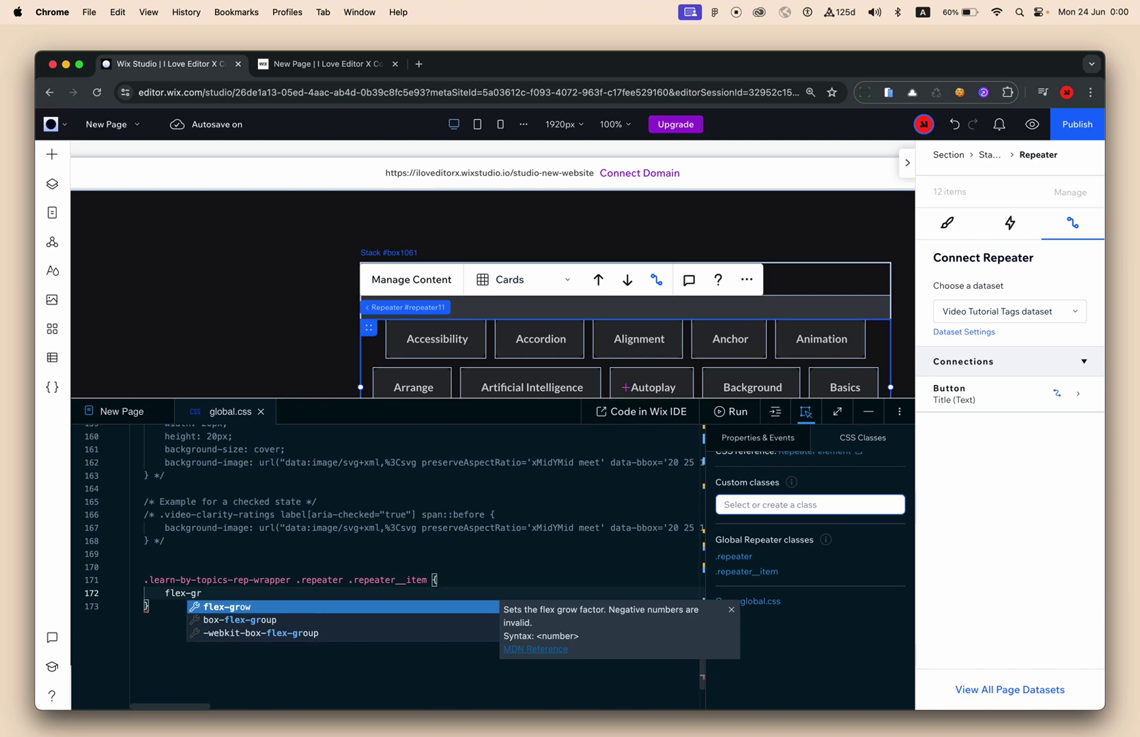
key("Return")
left_click(348, 614)
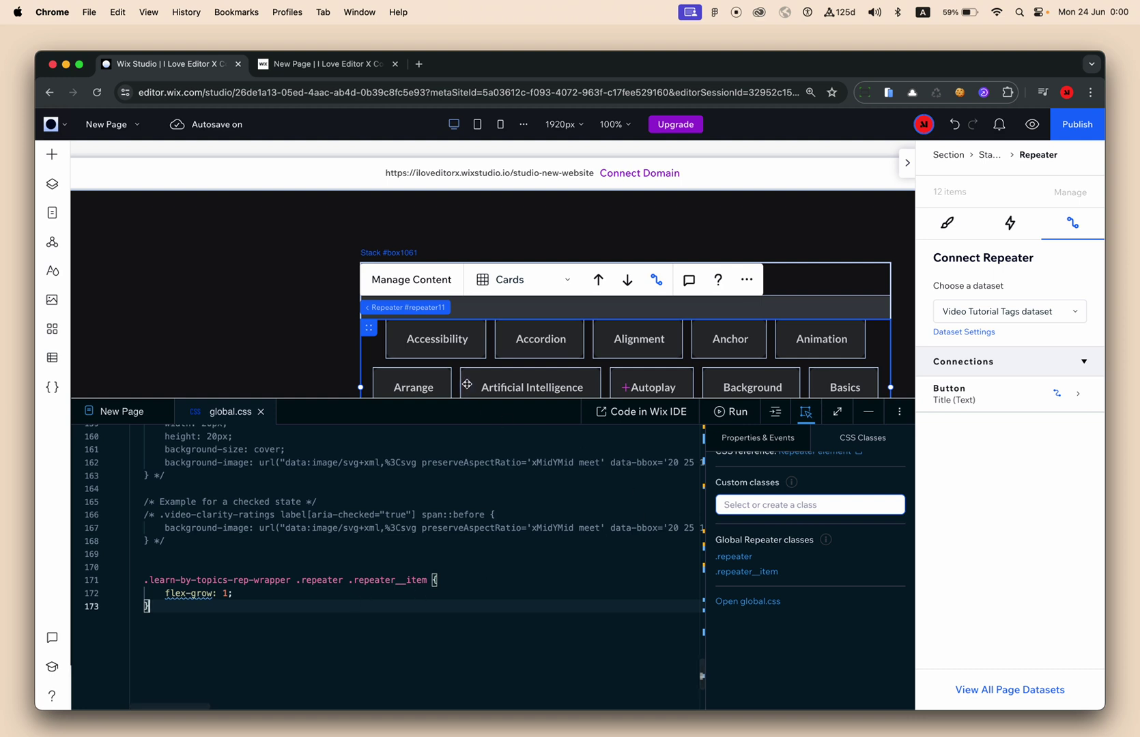
Inspect the wrapper stack, the Accordion button and its repeater item to compare their custom and global CSS classes
left_click(698, 307)
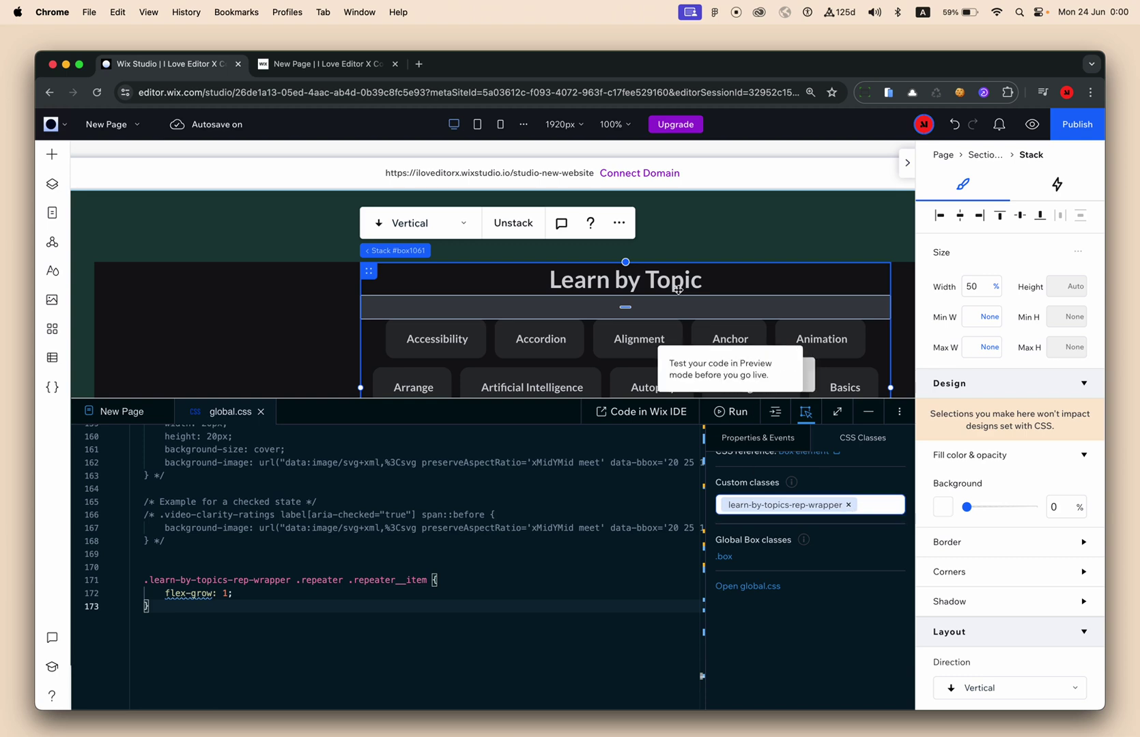
left_click(530, 345)
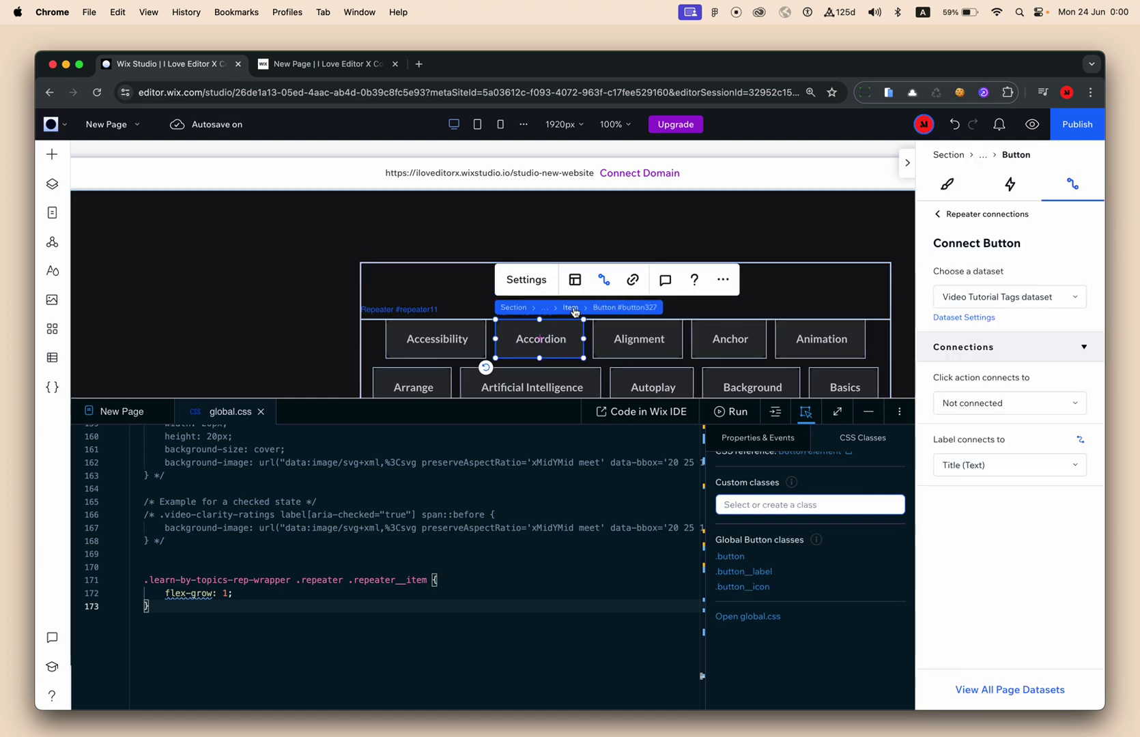
left_click(574, 311)
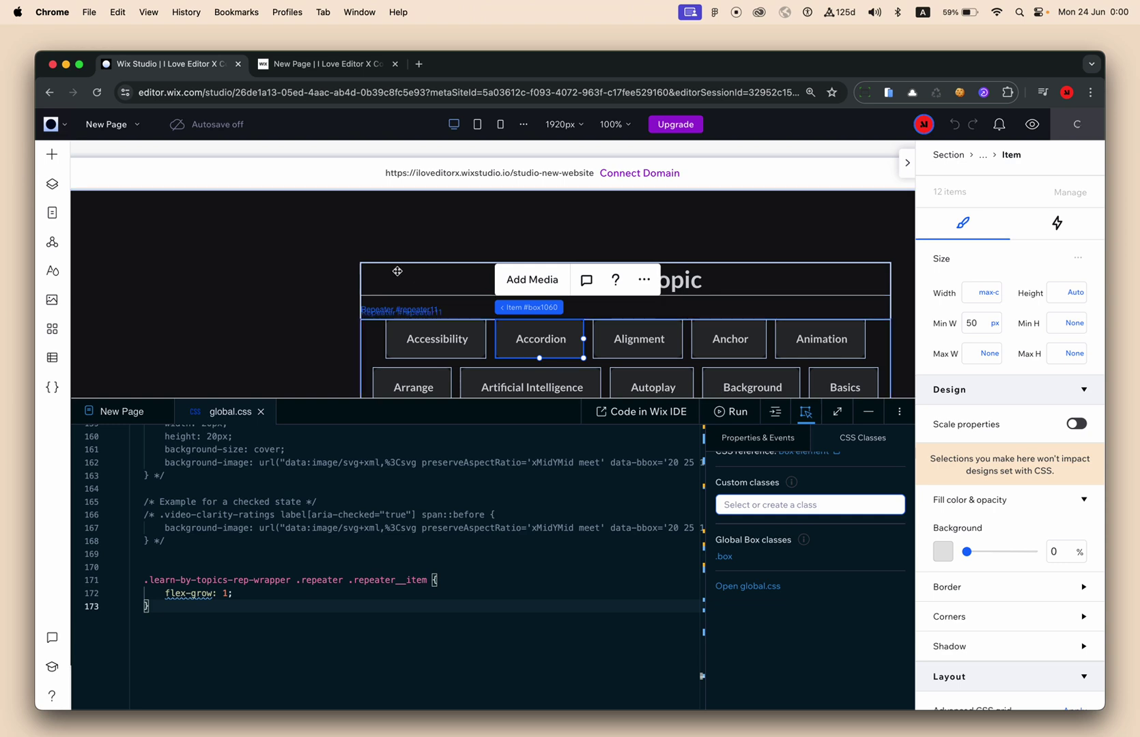
Switch to the live page, reload it and close the developer tools
left_click(352, 65)
left_click(354, 87)
key("Return")
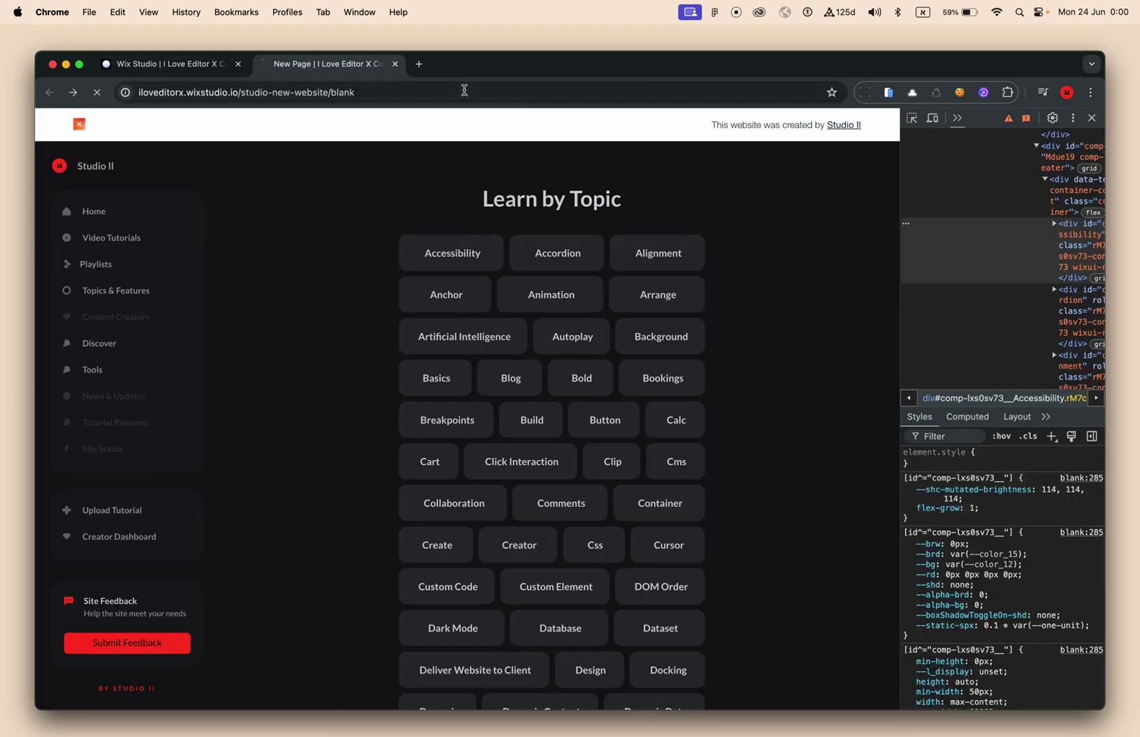
left_click(1091, 117)
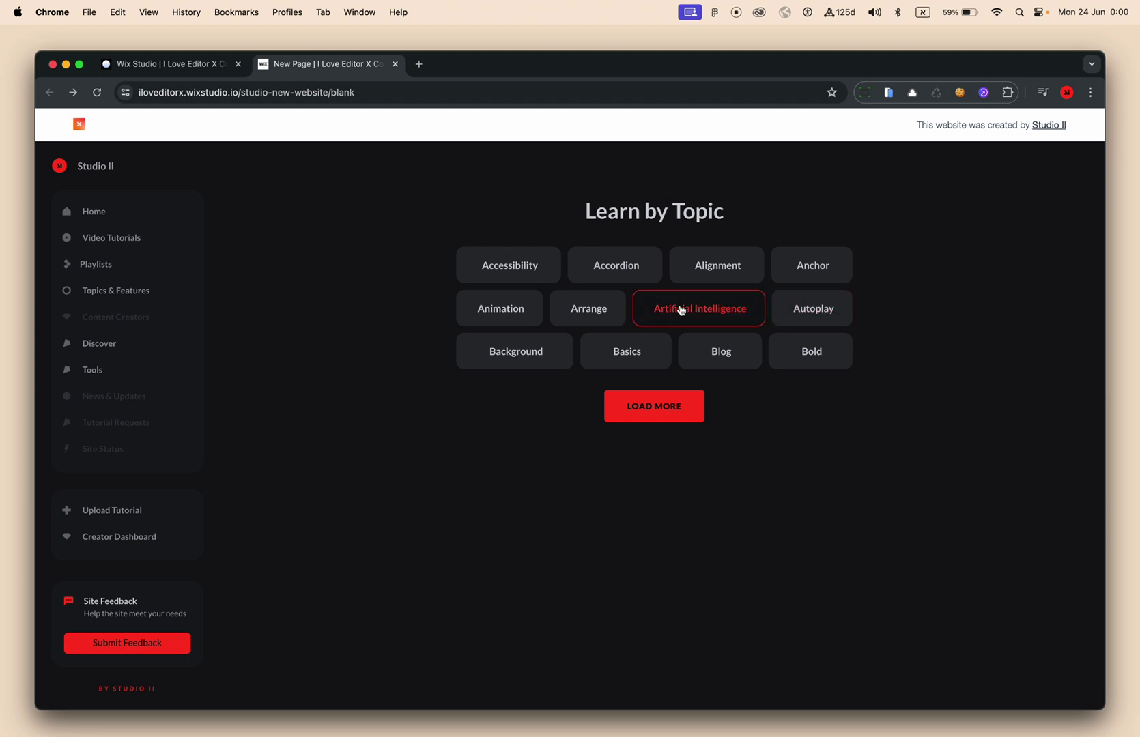
Test Load More under the topic buttons on the live page and check how each row fills the full width
left_click(649, 410)
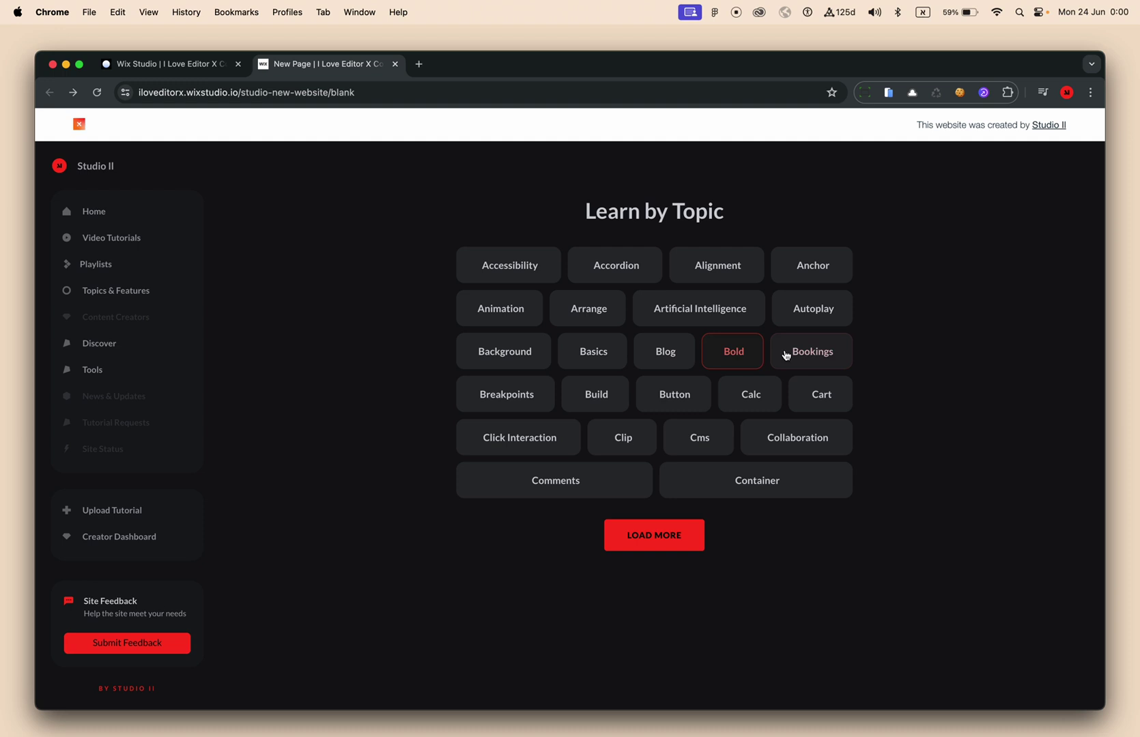
left_click(494, 360)
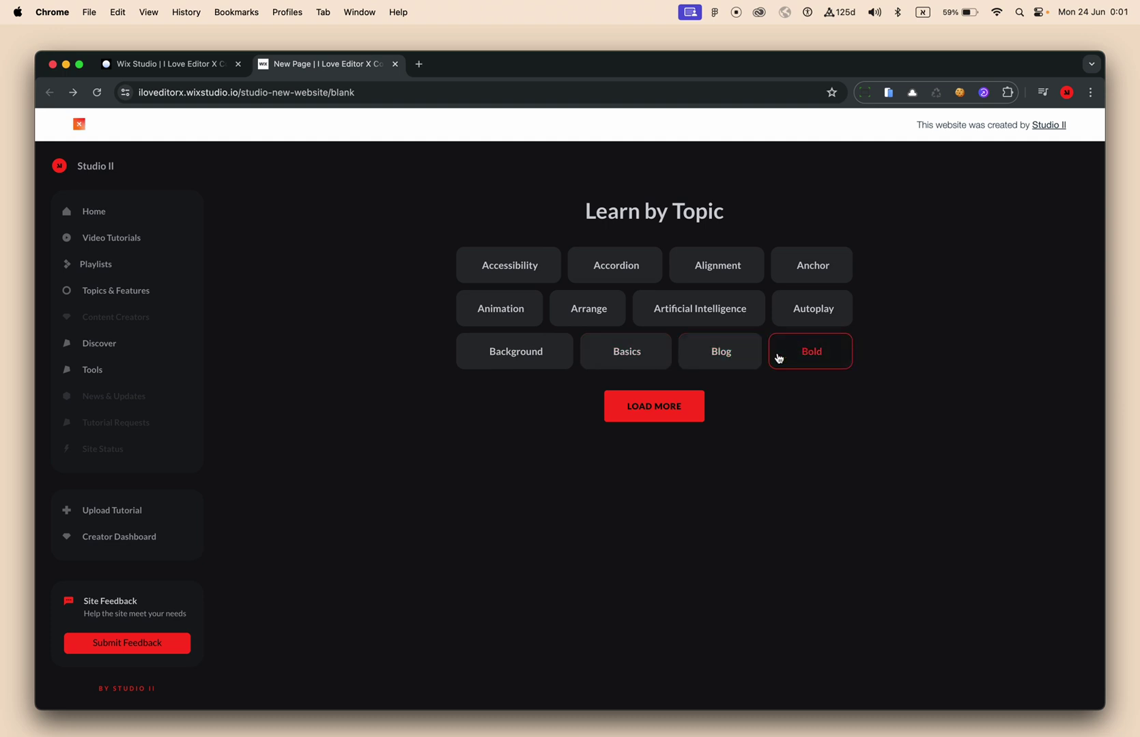
left_click(654, 407)
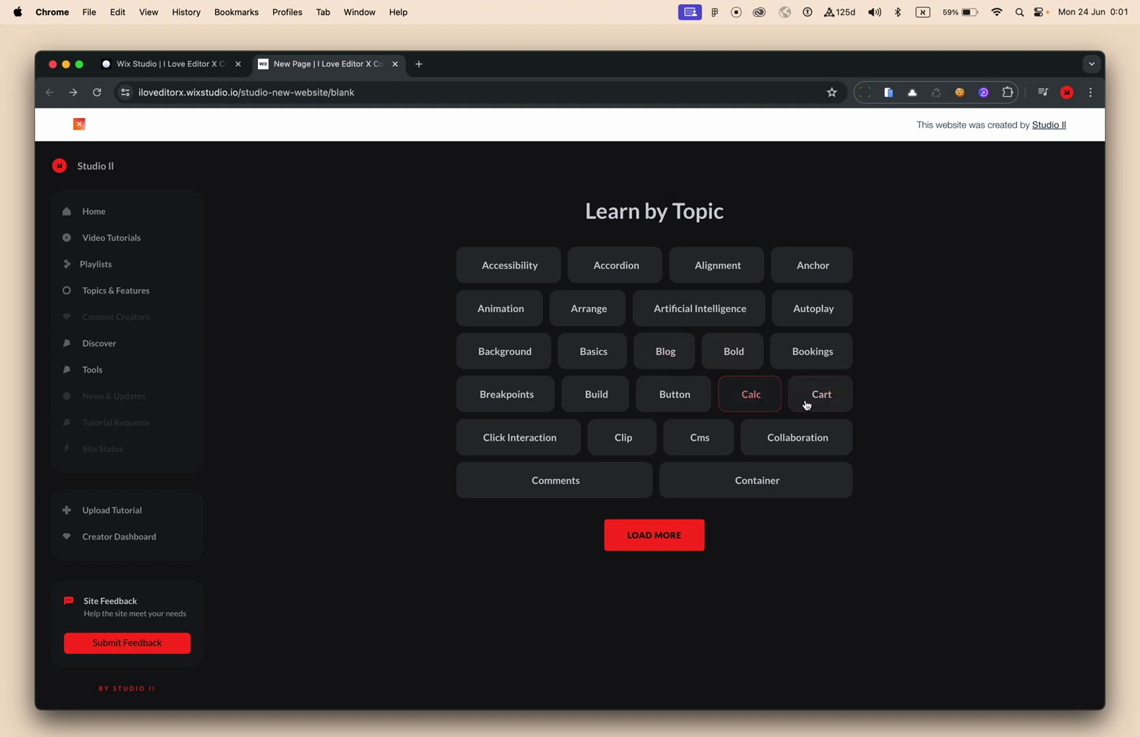
left_click(681, 546)
Keep loading further batches of topics, checking that the buttons in every new row stretch to fill it
scroll(876, 580, "down", 3)
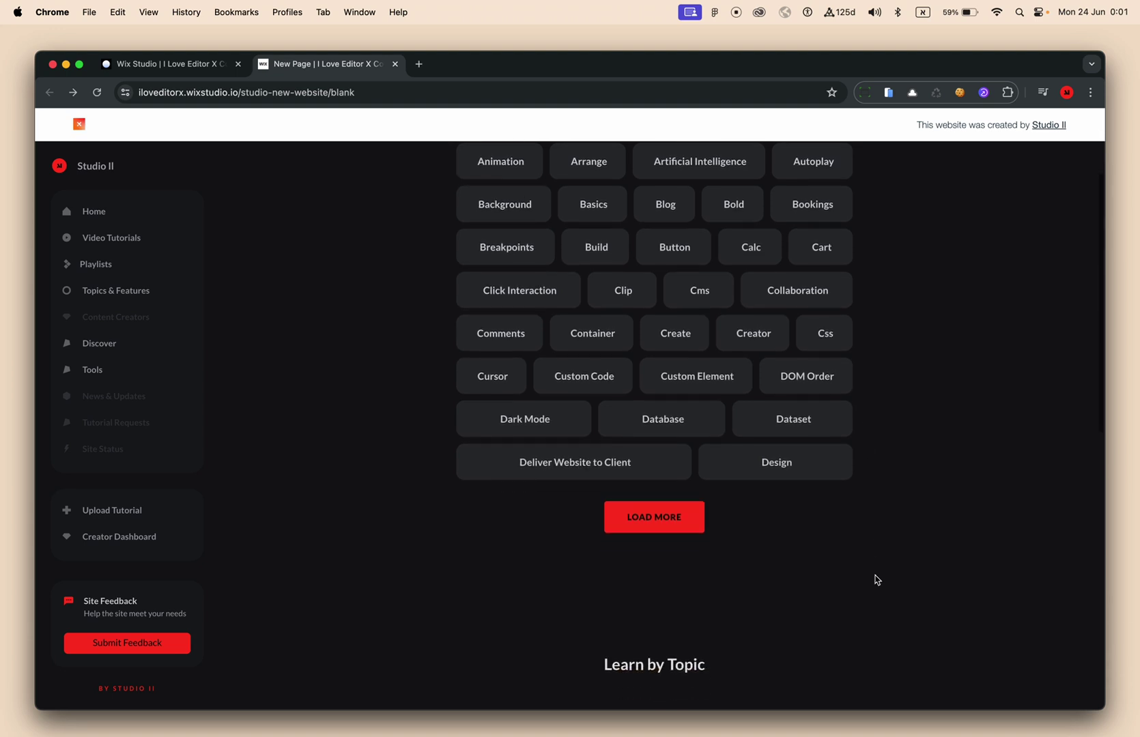
left_click(691, 517)
scroll(802, 542, "down", 1)
left_click(683, 568)
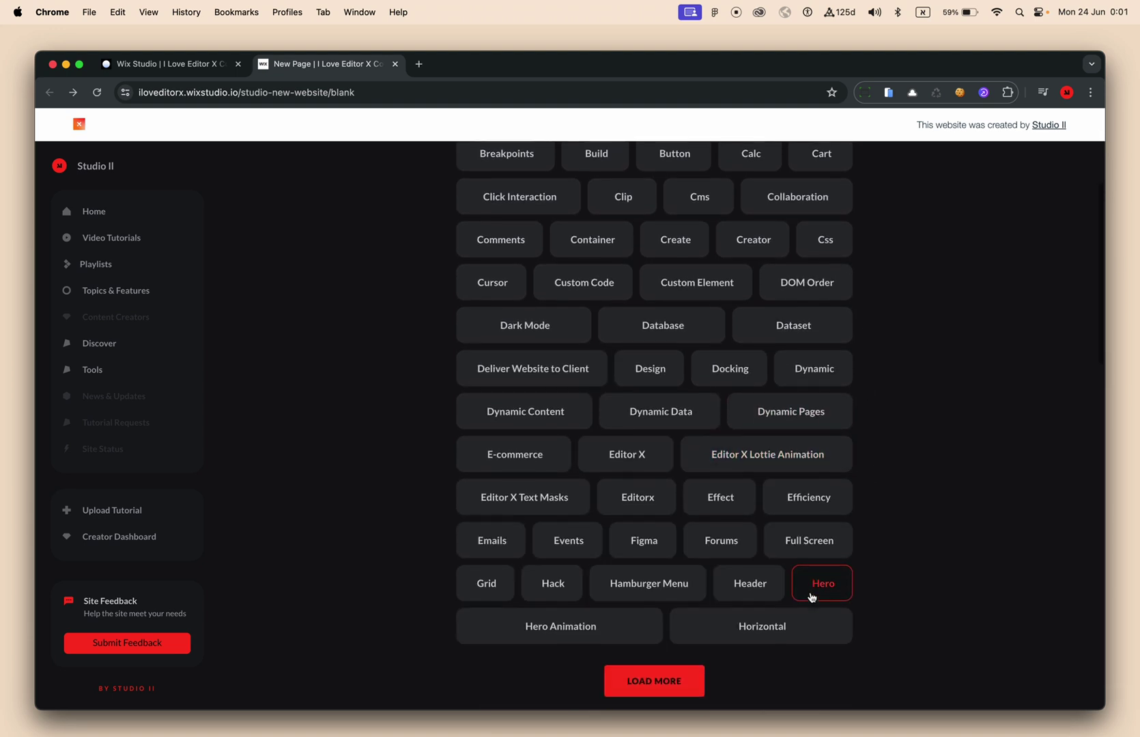
scroll(809, 599, "down", 3)
left_click(693, 622)
scroll(715, 618, "down", 3)
left_click(690, 656)
scroll(691, 658, "down", 4)
left_click(674, 645)
scroll(675, 647, "down", 2)
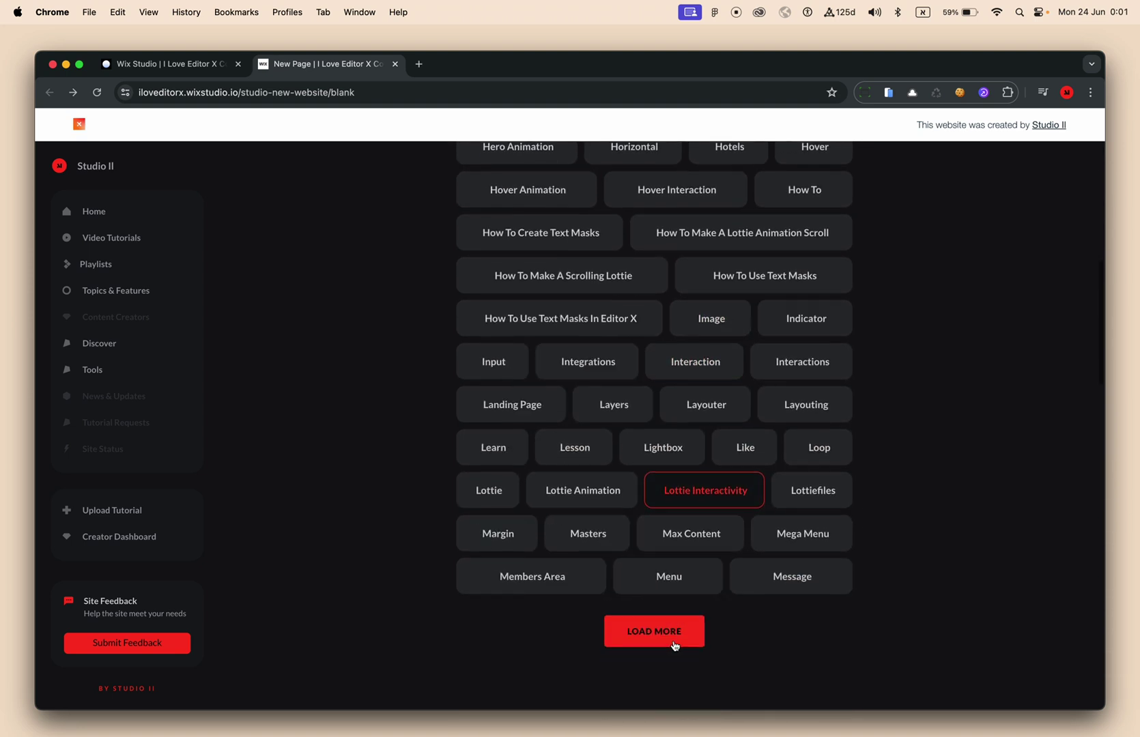
Review the expanded topic list, then resize the browser window and check how the button rows rearrange
scroll(674, 646, "up", 6)
scroll(687, 384, "up", 5)
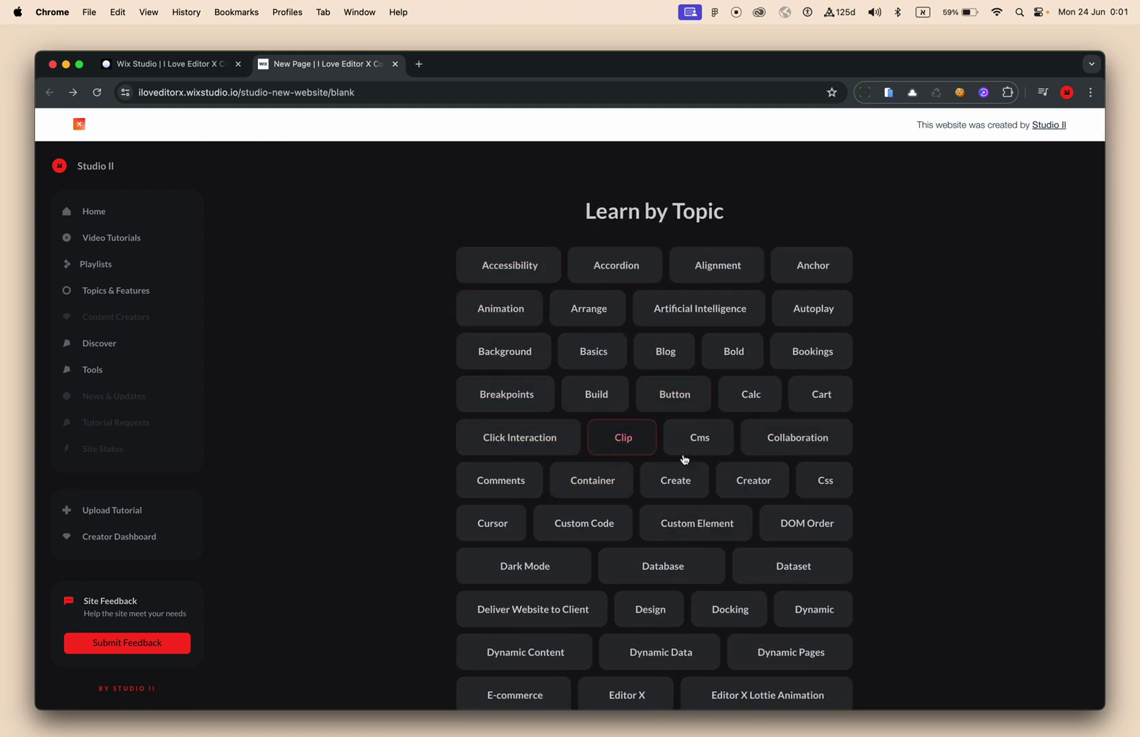
scroll(682, 454, "down", 5)
scroll(726, 520, "up", 5)
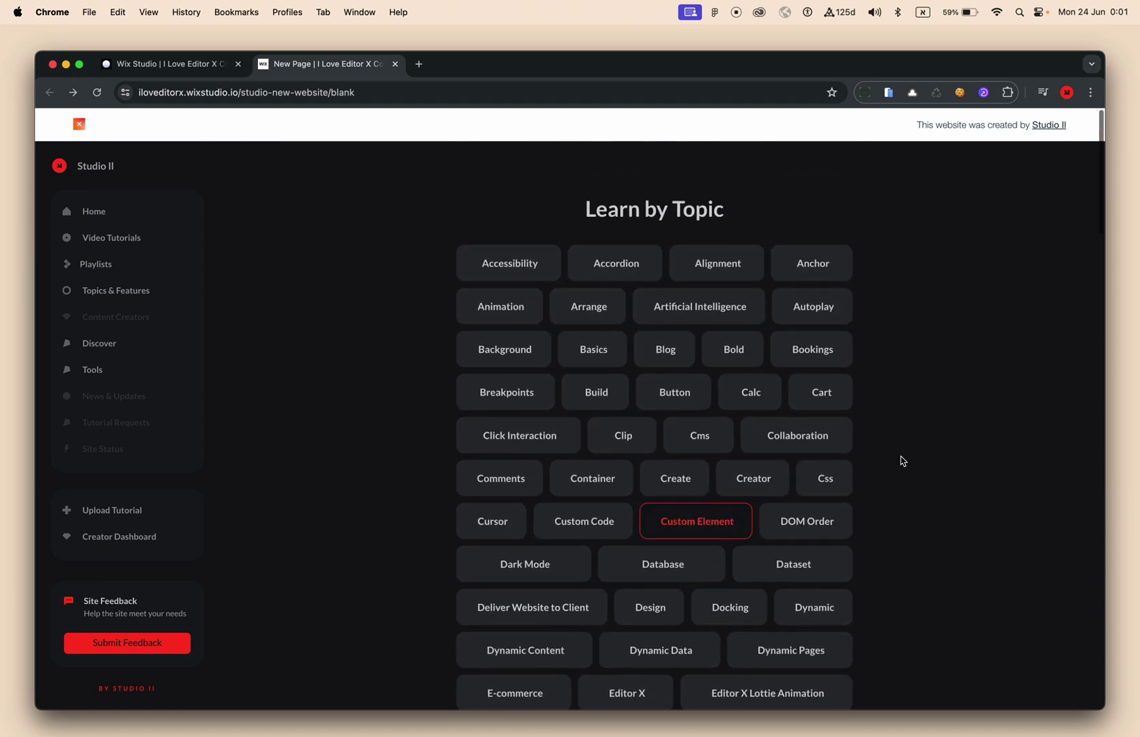
mouse_move(1106, 388)
left_mouse_down()
mouse_move(868, 423)
mouse_move(1104, 413)
left_mouse_up()
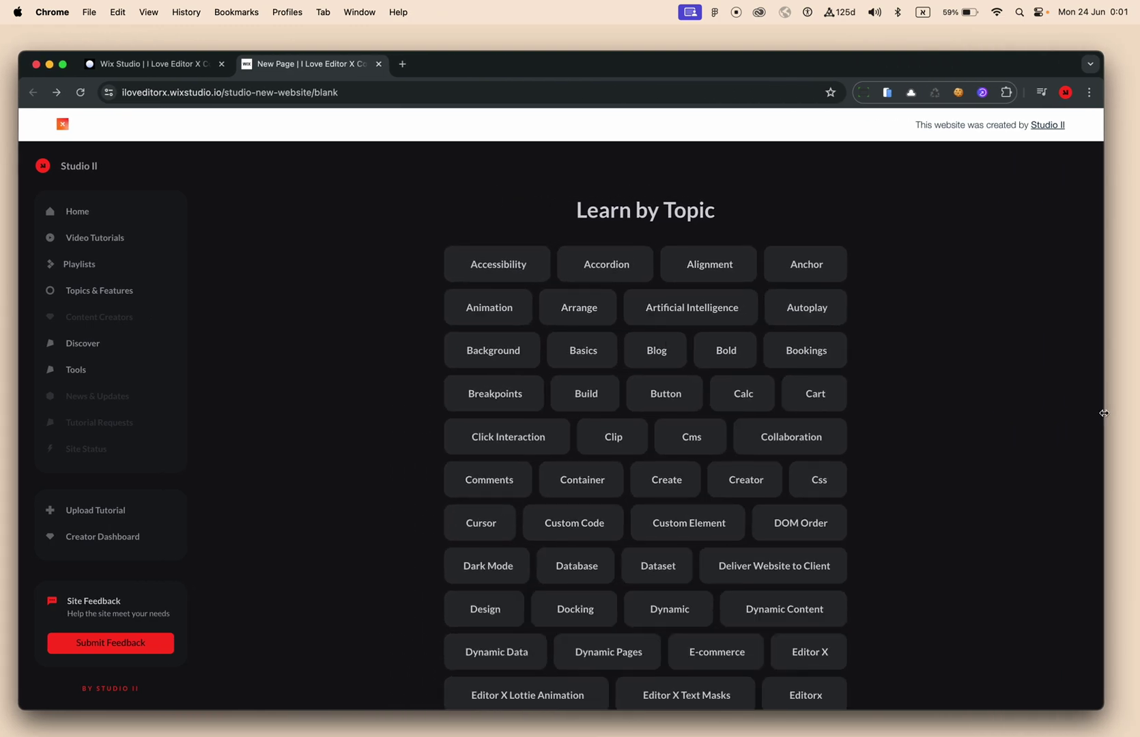
scroll(949, 389, "down", 7)
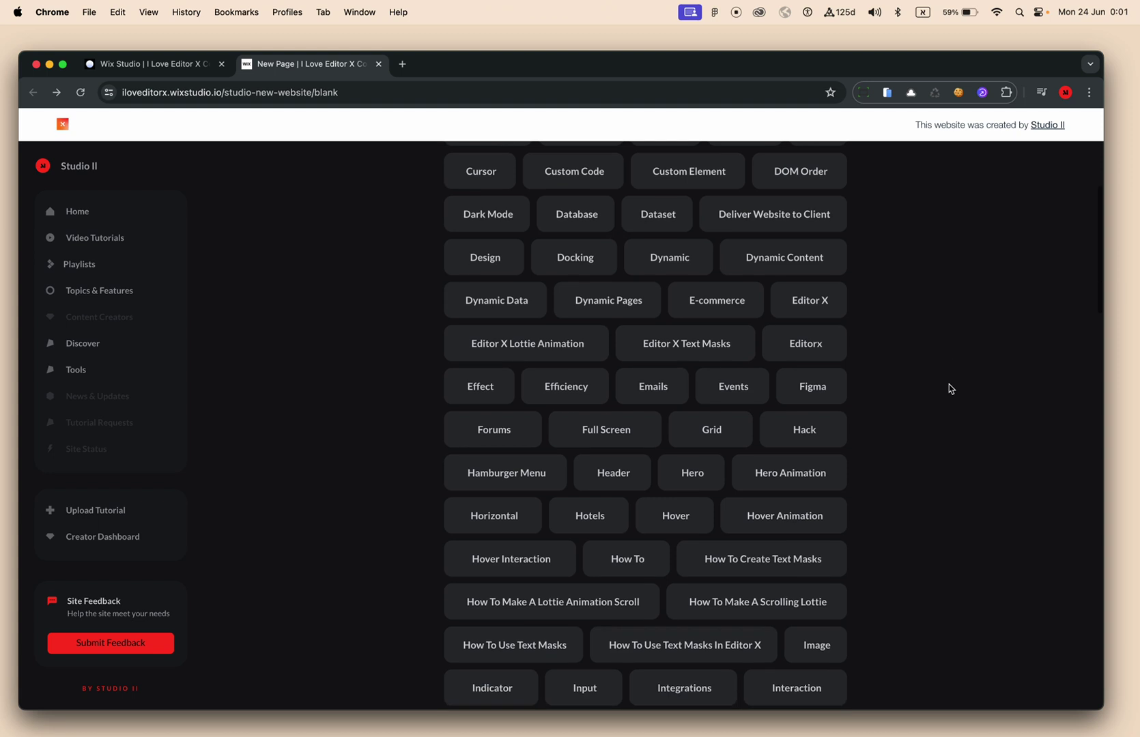
scroll(949, 388, "up", 7)
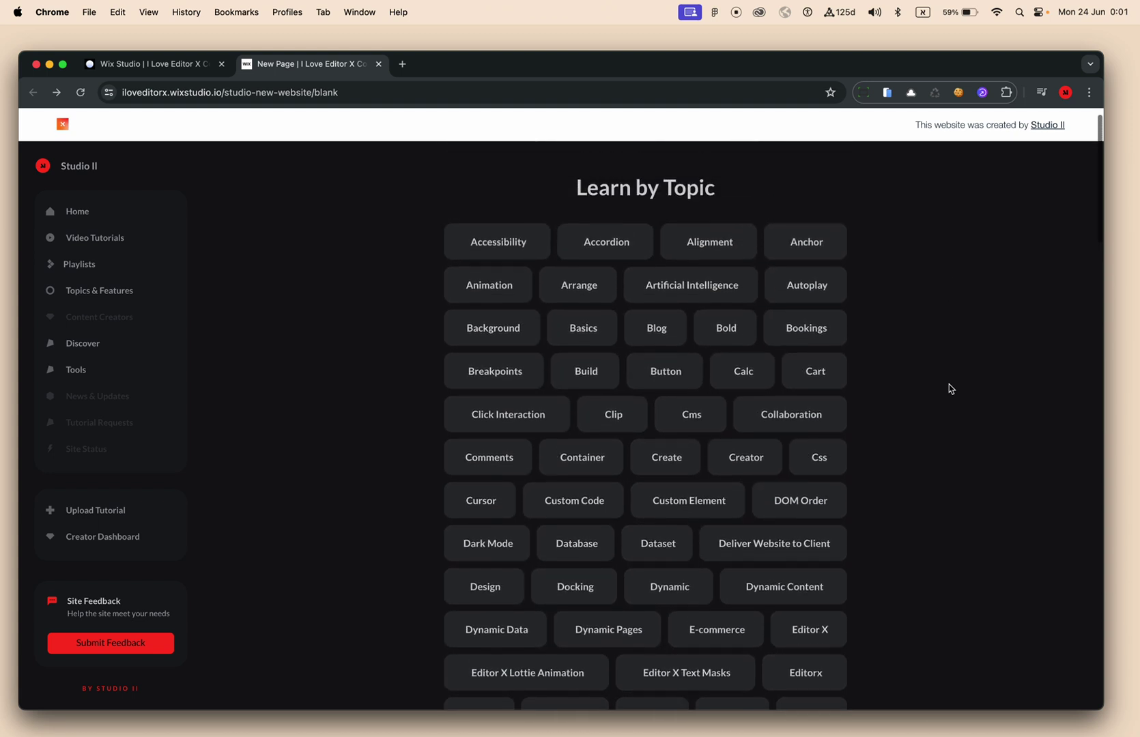